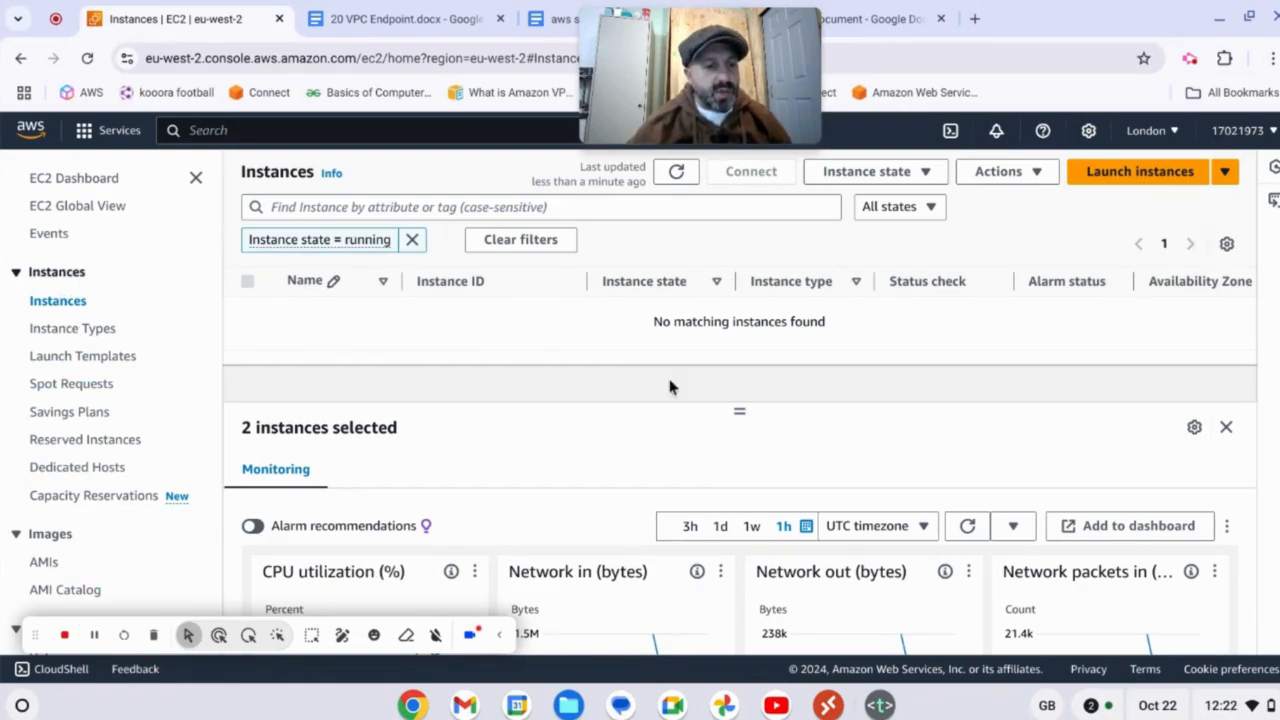
- Start launching a new EC2 instance and name it linux-public
{"action": "left_click", "coordinate": [1150, 174]}
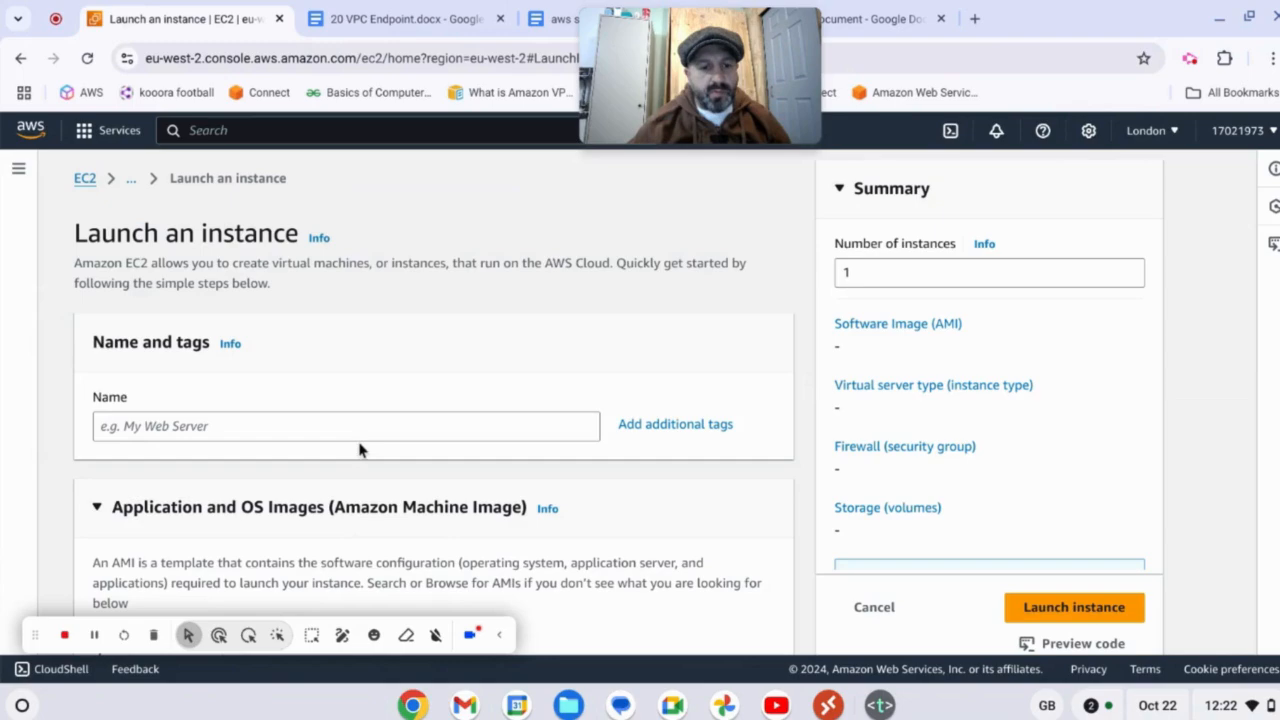
{"action": "left_click", "coordinate": [357, 434]}
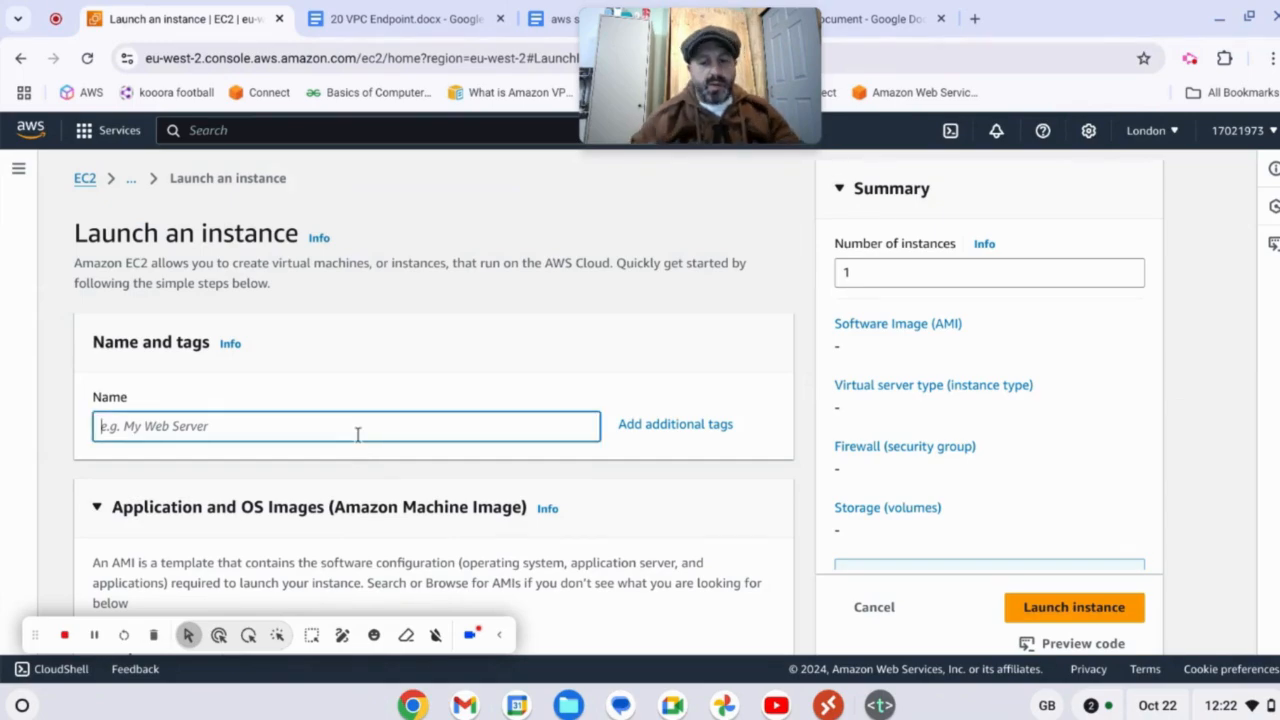
{"action": "type", "text": "Linu"}
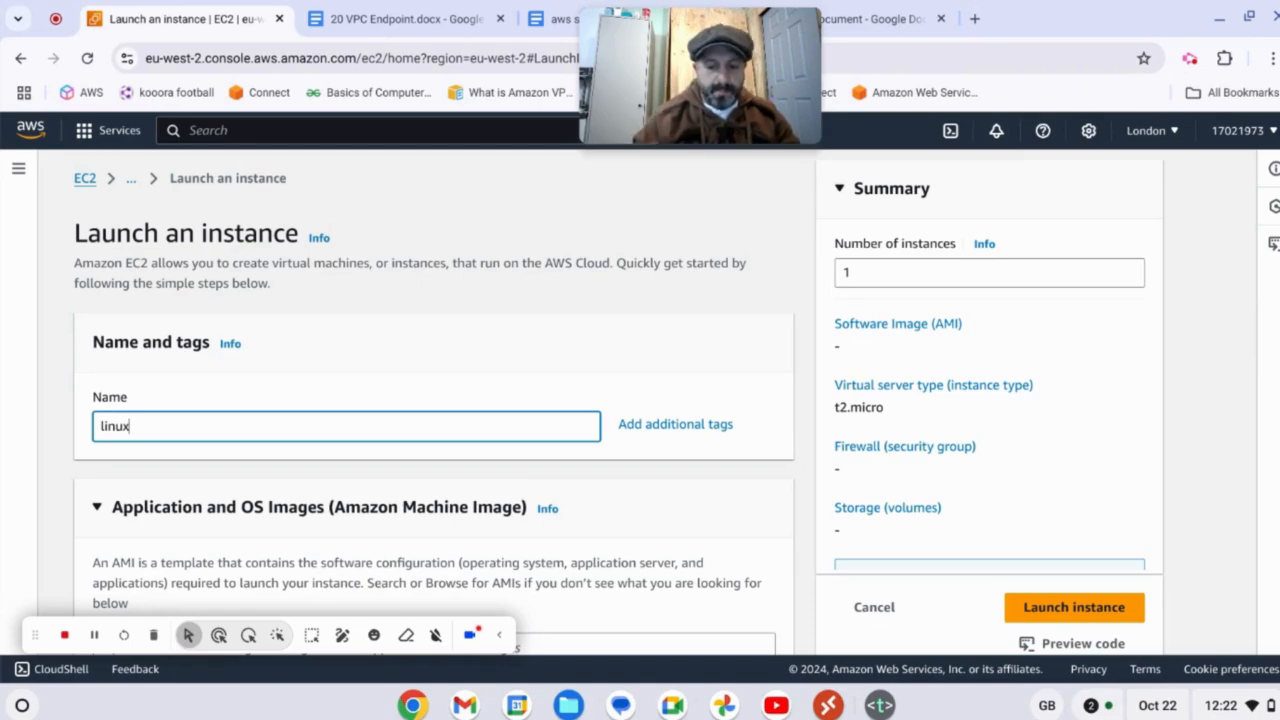
{"action": "type", "text": "-public"}
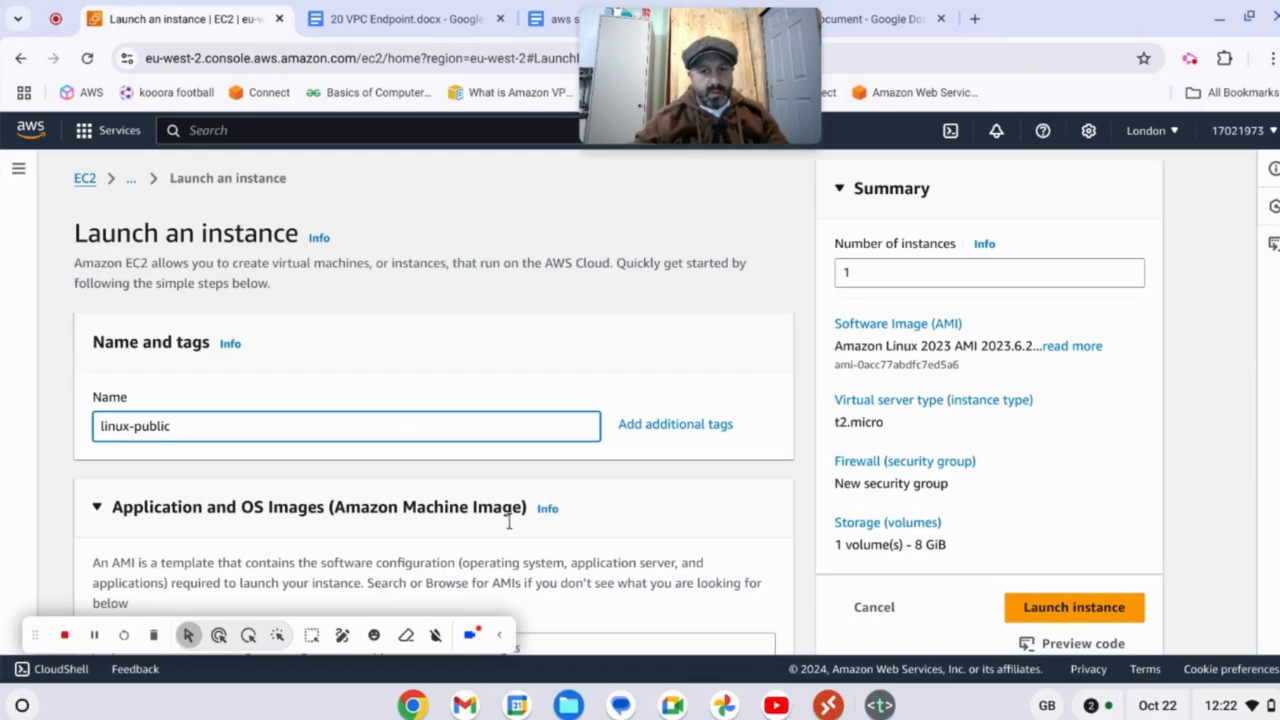
- Keep the Amazon Linux image and t2.micro instance type, and choose the amazon-linux key pair for login
{"action": "scroll", "coordinate": [286, 438], "scroll_direction": "down", "scroll_amount": 2}
{"action": "scroll", "coordinate": [240, 420], "scroll_direction": "down", "scroll_amount": 3}
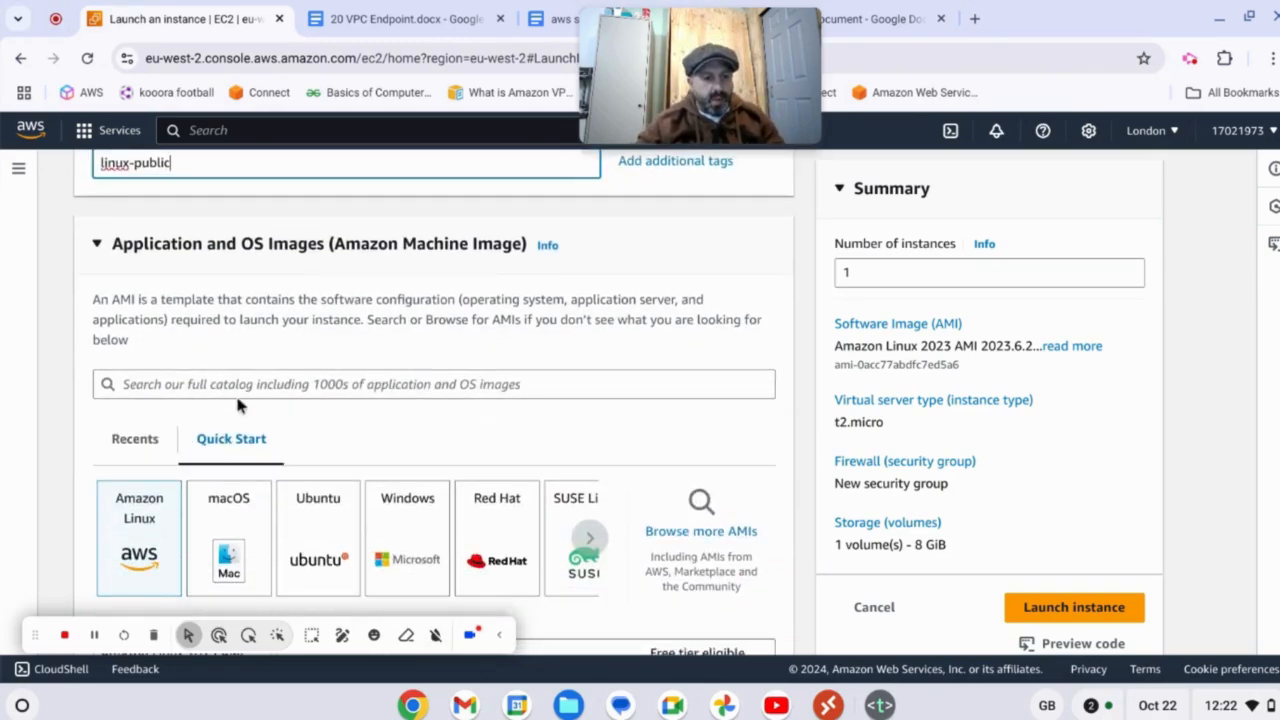
{"action": "scroll", "coordinate": [242, 398], "scroll_direction": "down", "scroll_amount": 1}
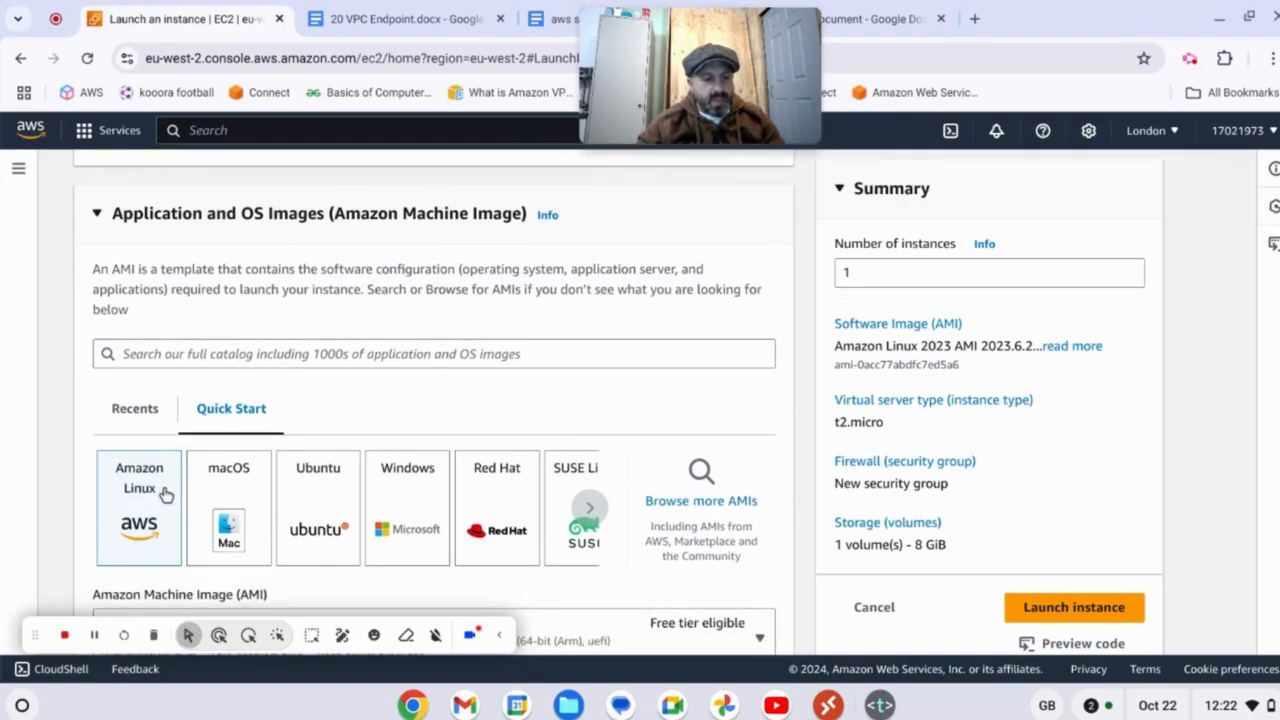
{"action": "scroll", "coordinate": [165, 495], "scroll_direction": "down", "scroll_amount": 3}
{"action": "scroll", "coordinate": [165, 488], "scroll_direction": "down", "scroll_amount": 2}
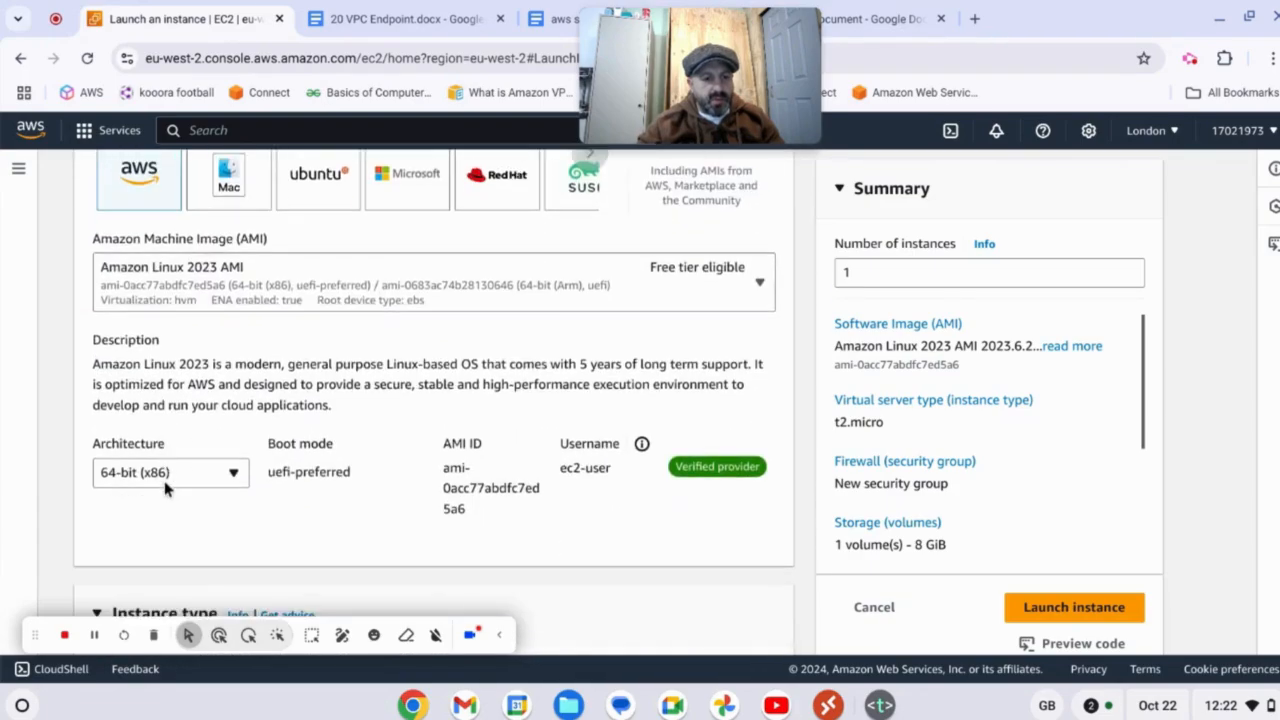
{"action": "scroll", "coordinate": [168, 487], "scroll_direction": "down", "scroll_amount": 3}
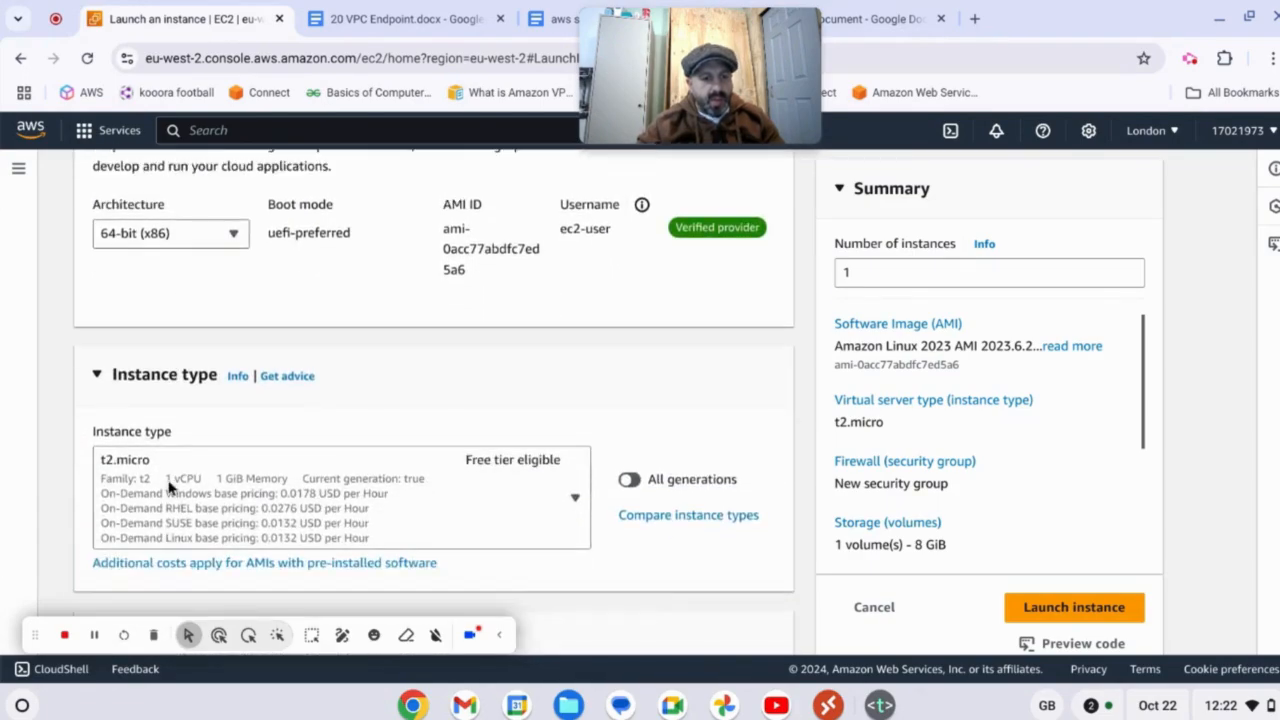
{"action": "scroll", "coordinate": [168, 485], "scroll_direction": "down", "scroll_amount": 2}
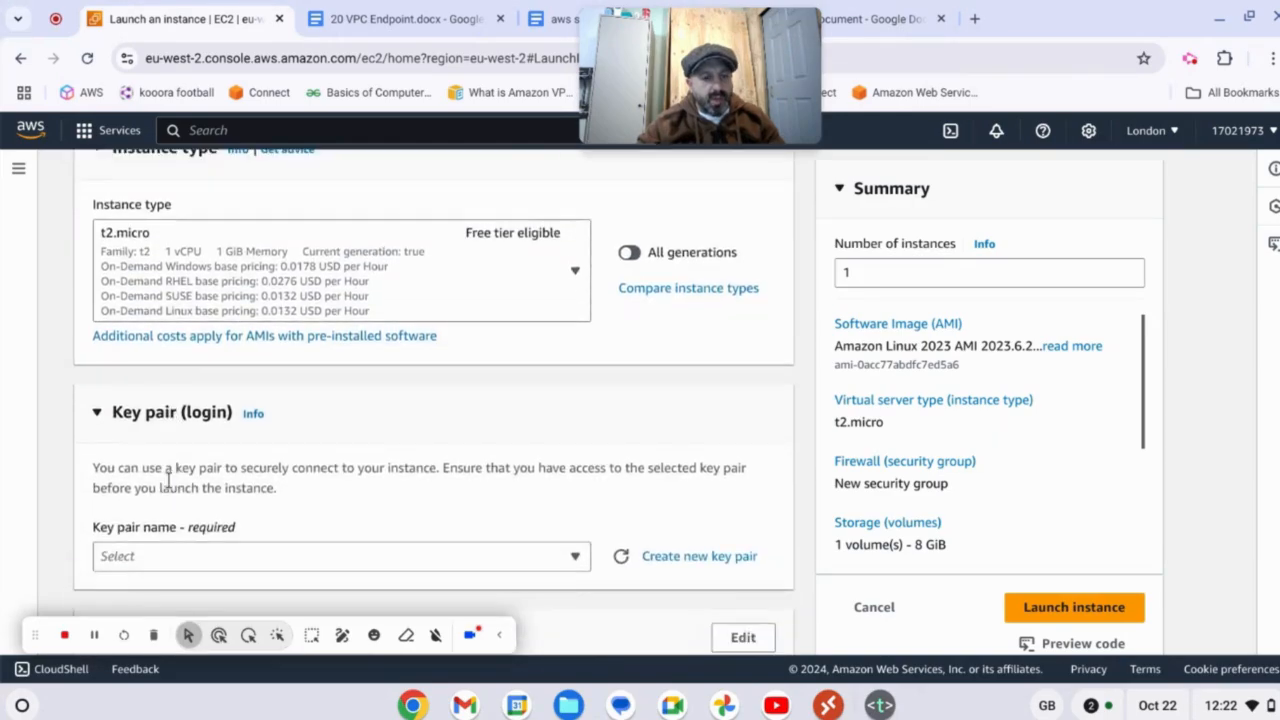
{"action": "left_click", "coordinate": [212, 441]}
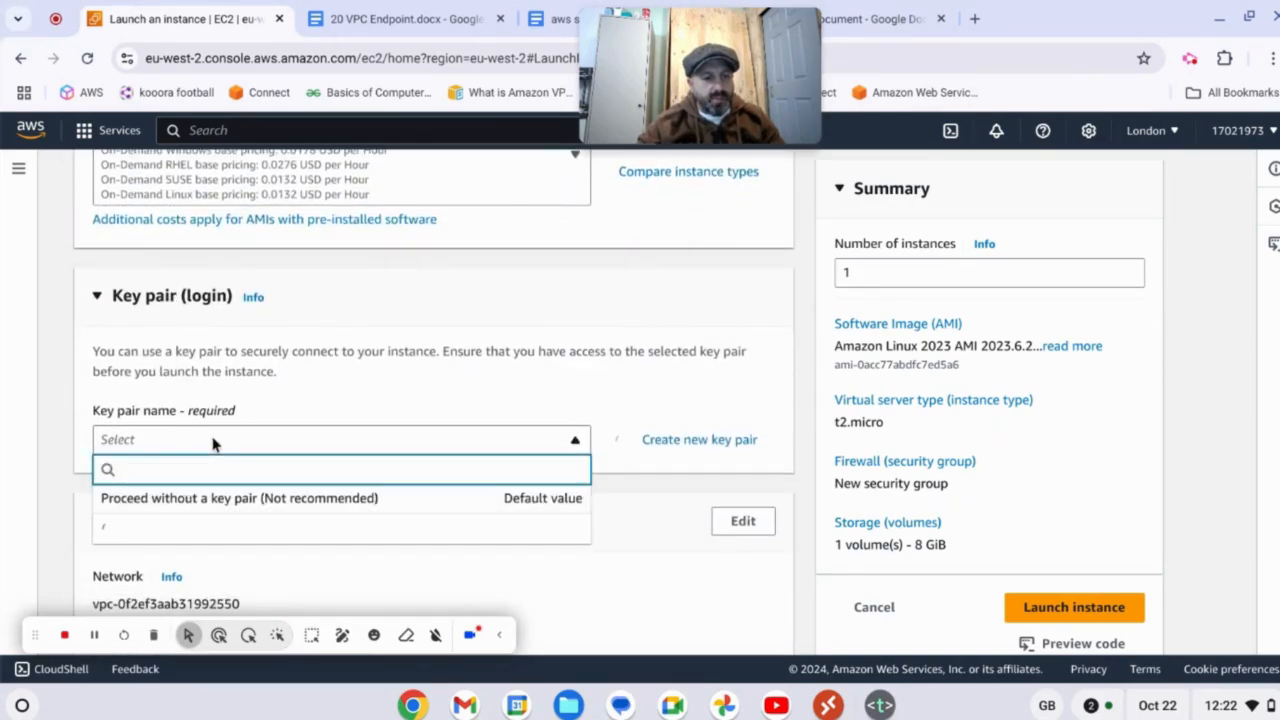
{"action": "scroll", "coordinate": [206, 530], "scroll_direction": "down", "scroll_amount": 5}
{"action": "scroll", "coordinate": [197, 569], "scroll_direction": "down", "scroll_amount": 1}
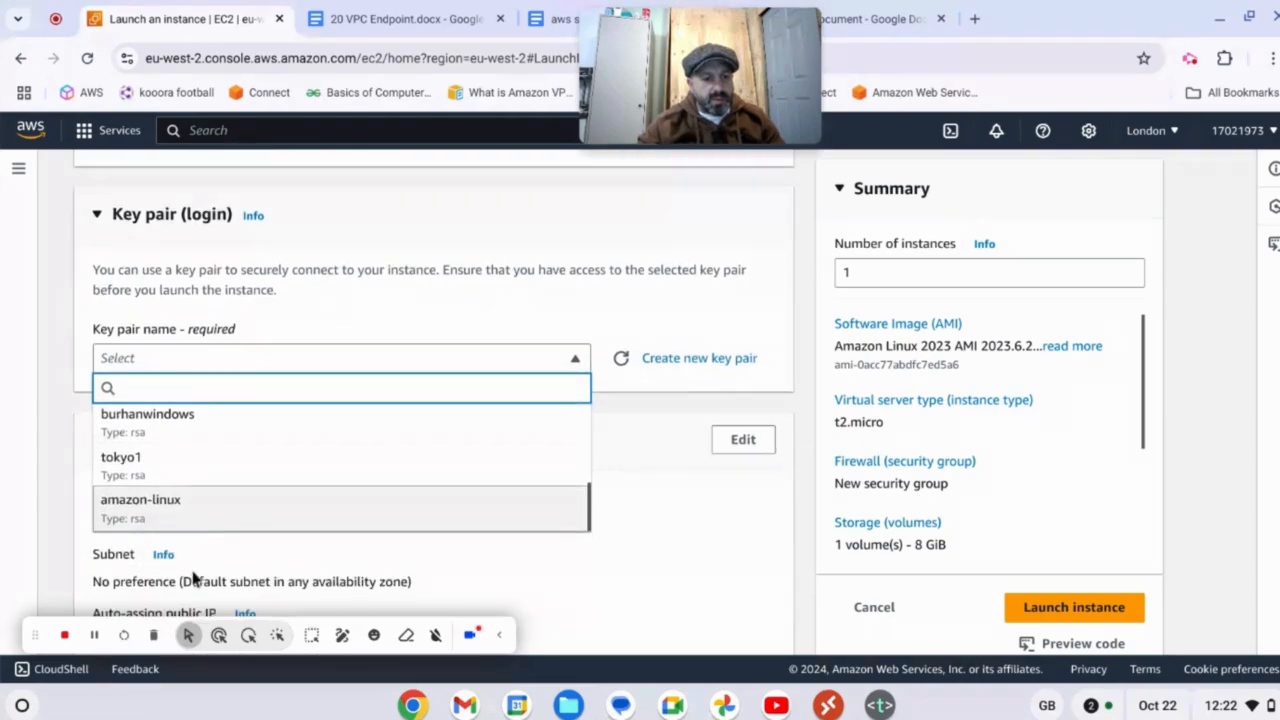
{"action": "left_click", "coordinate": [203, 523]}
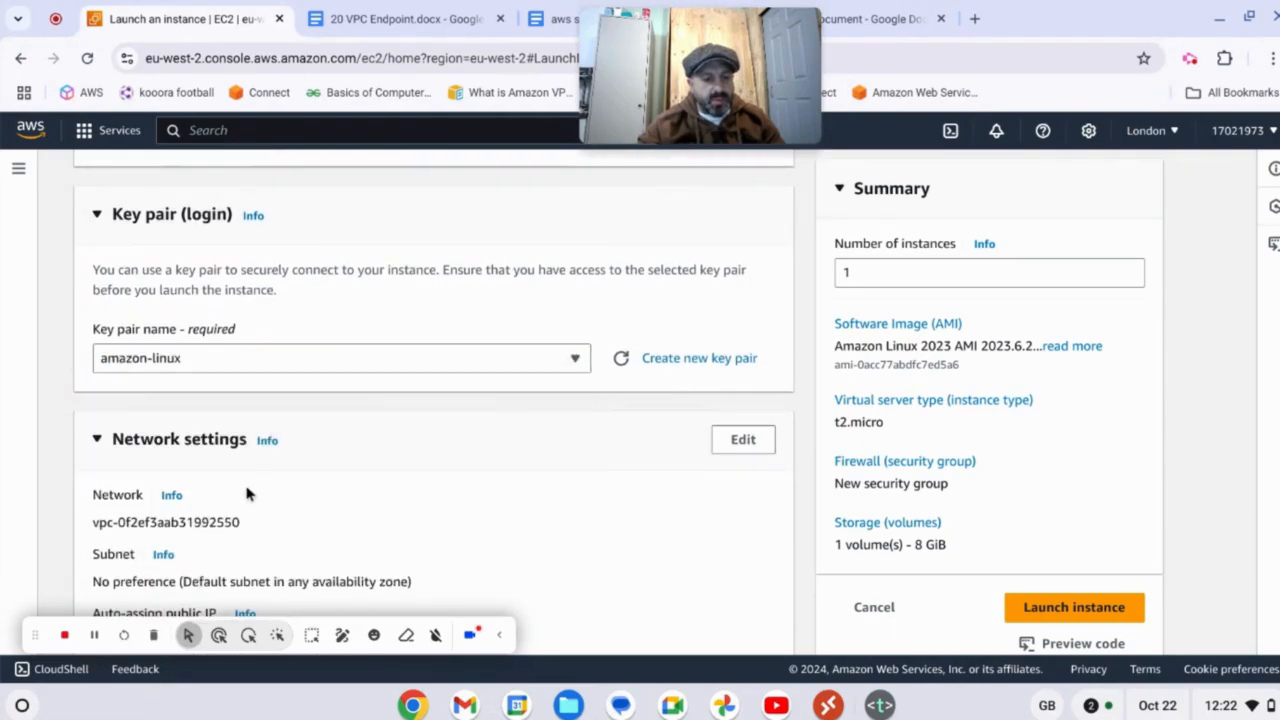
- Edit the network settings to use custom-vpc with subnet custom-vpc-public-1 and enable auto-assigning a public IP
{"action": "scroll", "coordinate": [243, 493], "scroll_direction": "down", "scroll_amount": 2}
{"action": "scroll", "coordinate": [238, 495], "scroll_direction": "down", "scroll_amount": 1}
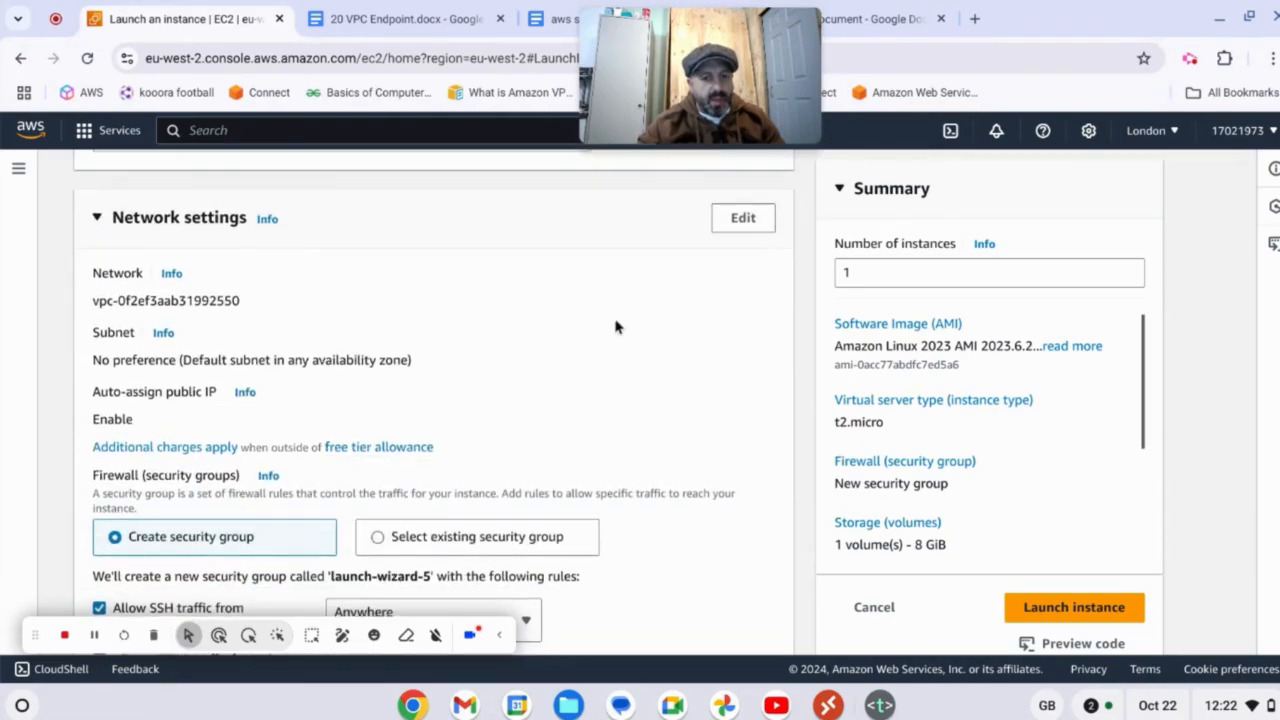
{"action": "left_click", "coordinate": [739, 220]}
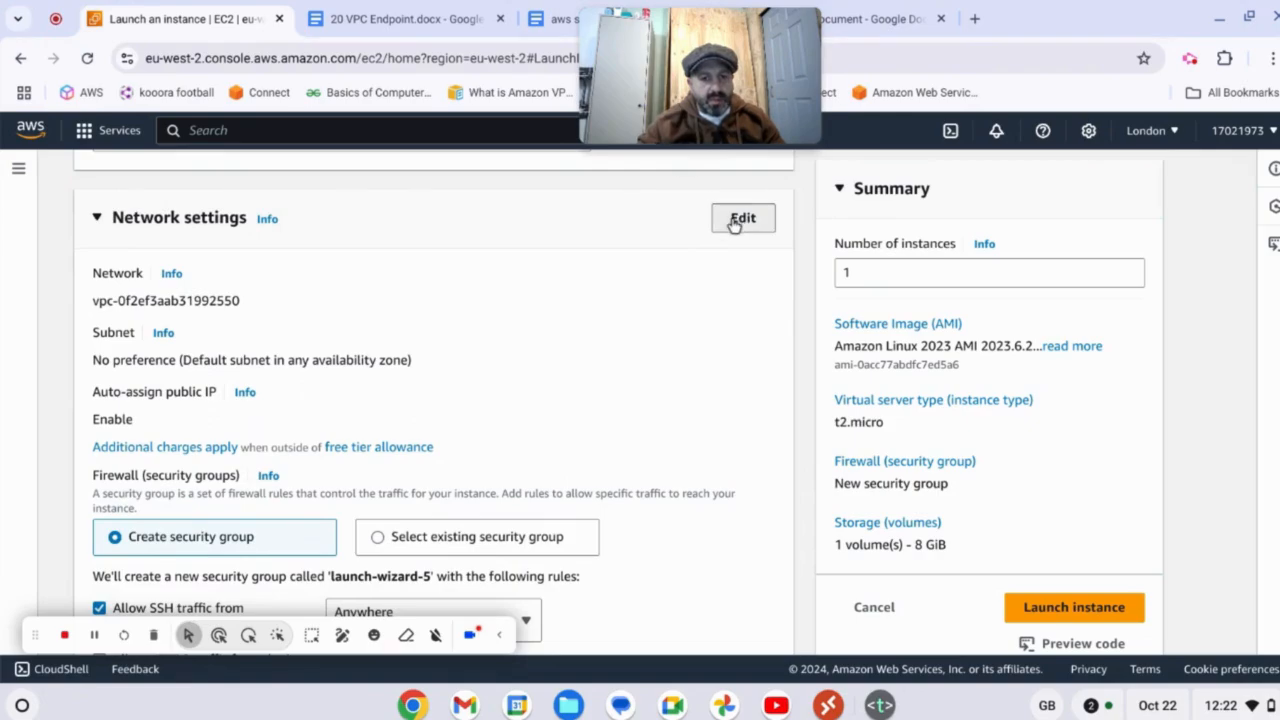
{"action": "left_click", "coordinate": [578, 318]}
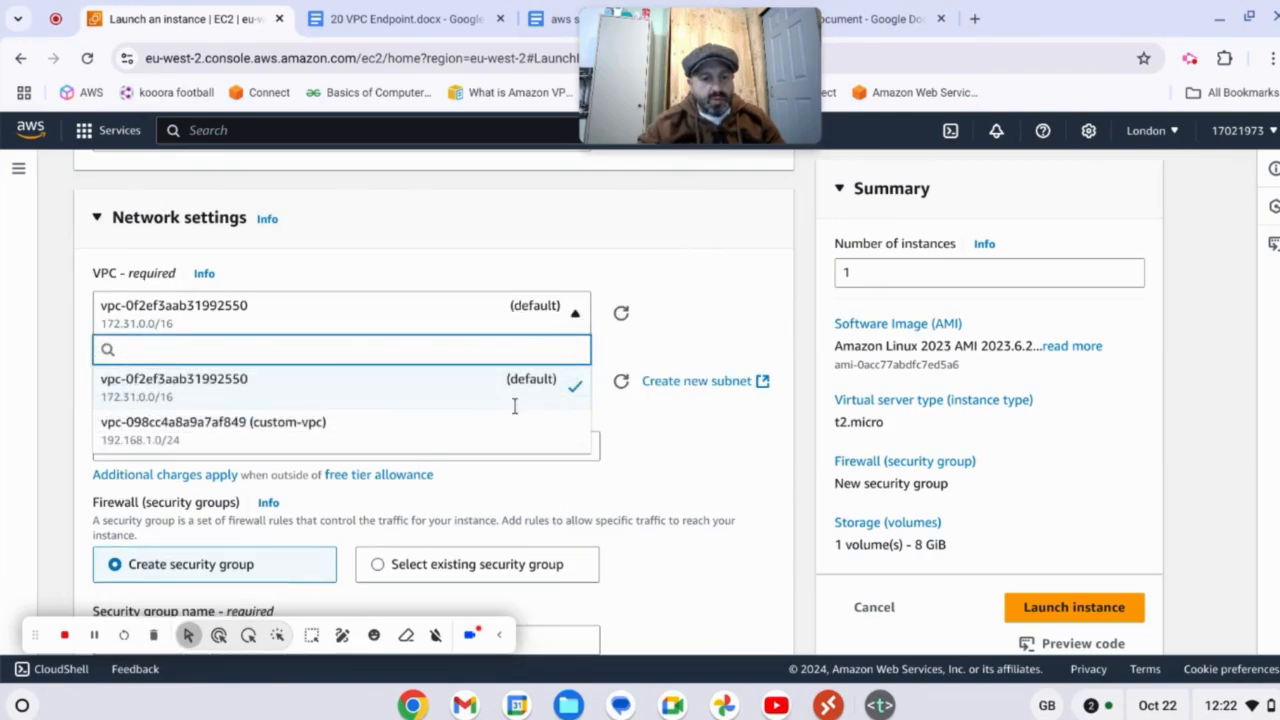
{"action": "left_click", "coordinate": [337, 437]}
{"action": "left_click", "coordinate": [370, 415]}
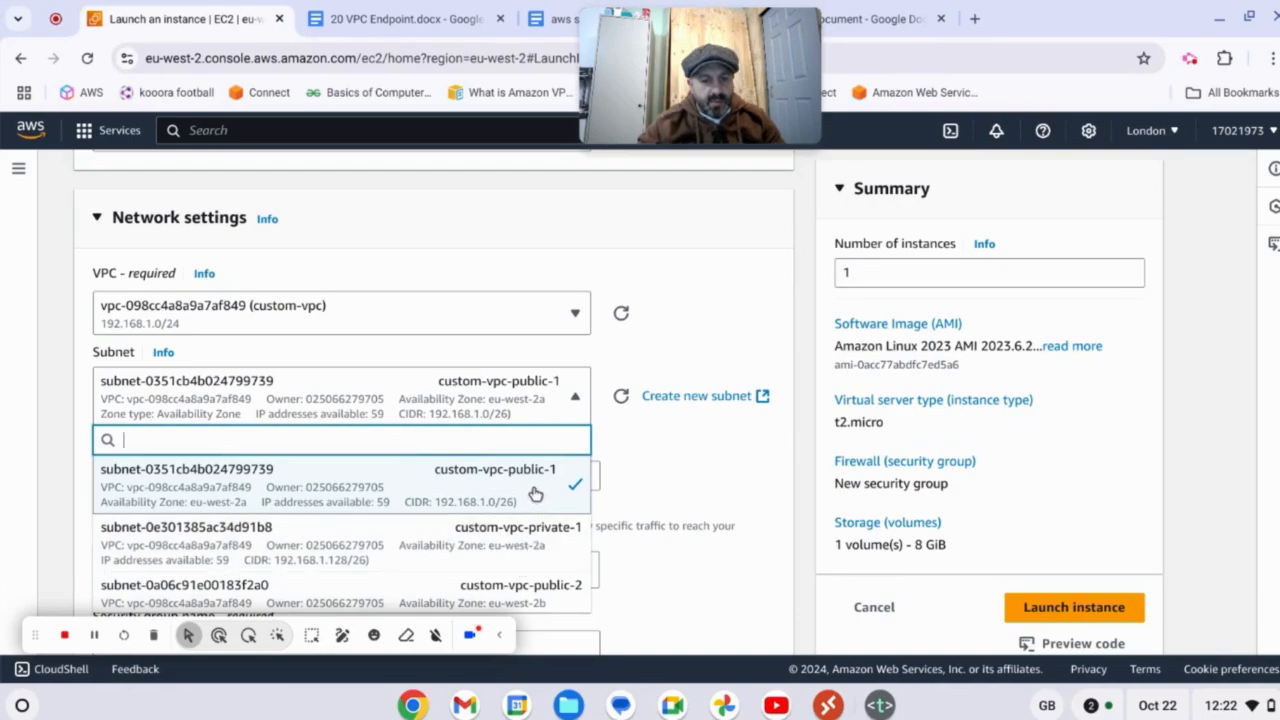
{"action": "left_click", "coordinate": [688, 445]}
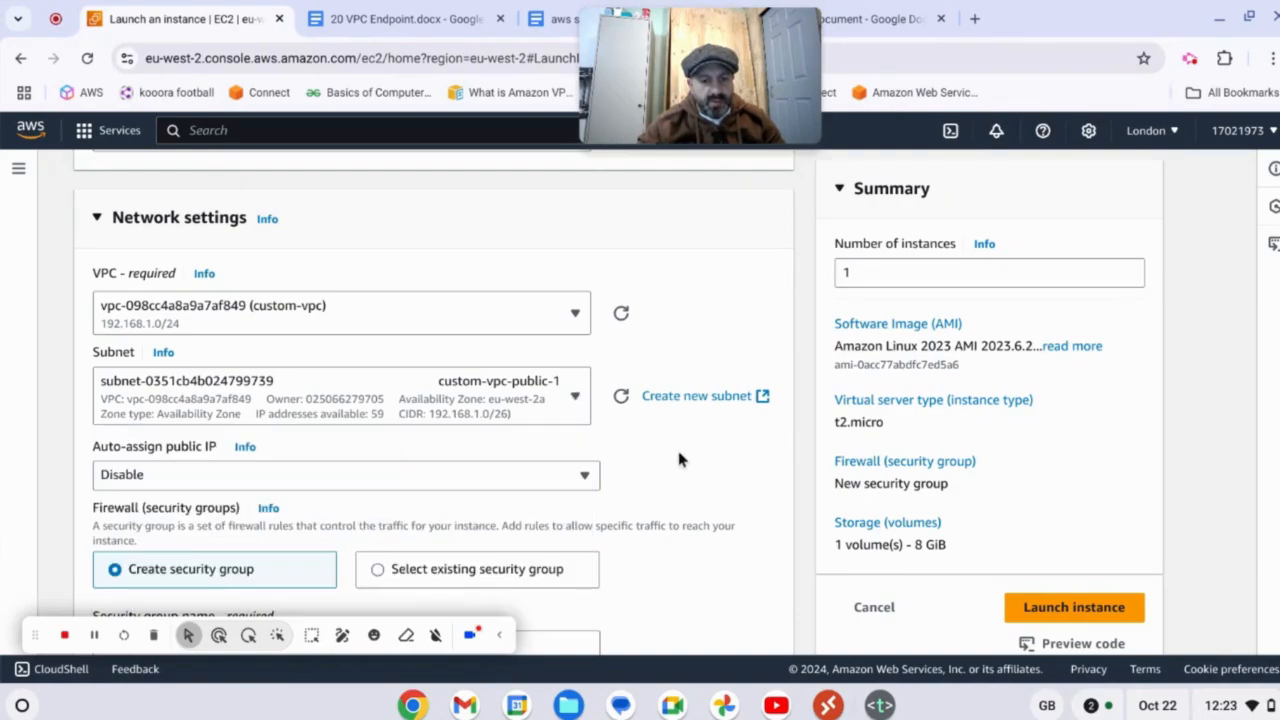
{"action": "left_click", "coordinate": [585, 478]}
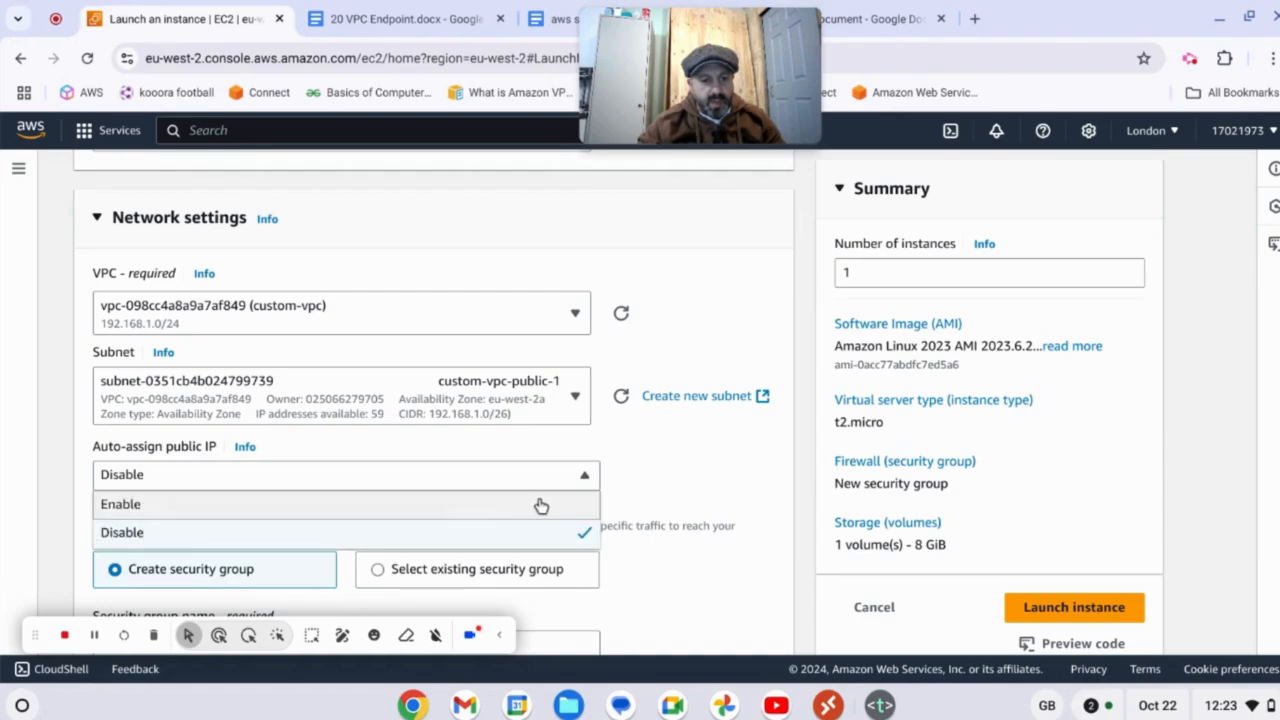
{"action": "left_click", "coordinate": [360, 512]}
- Assign the existing security group linux-securitygroup to the instance instead of creating a new one
{"action": "scroll", "coordinate": [360, 515], "scroll_direction": "down", "scroll_amount": 3}
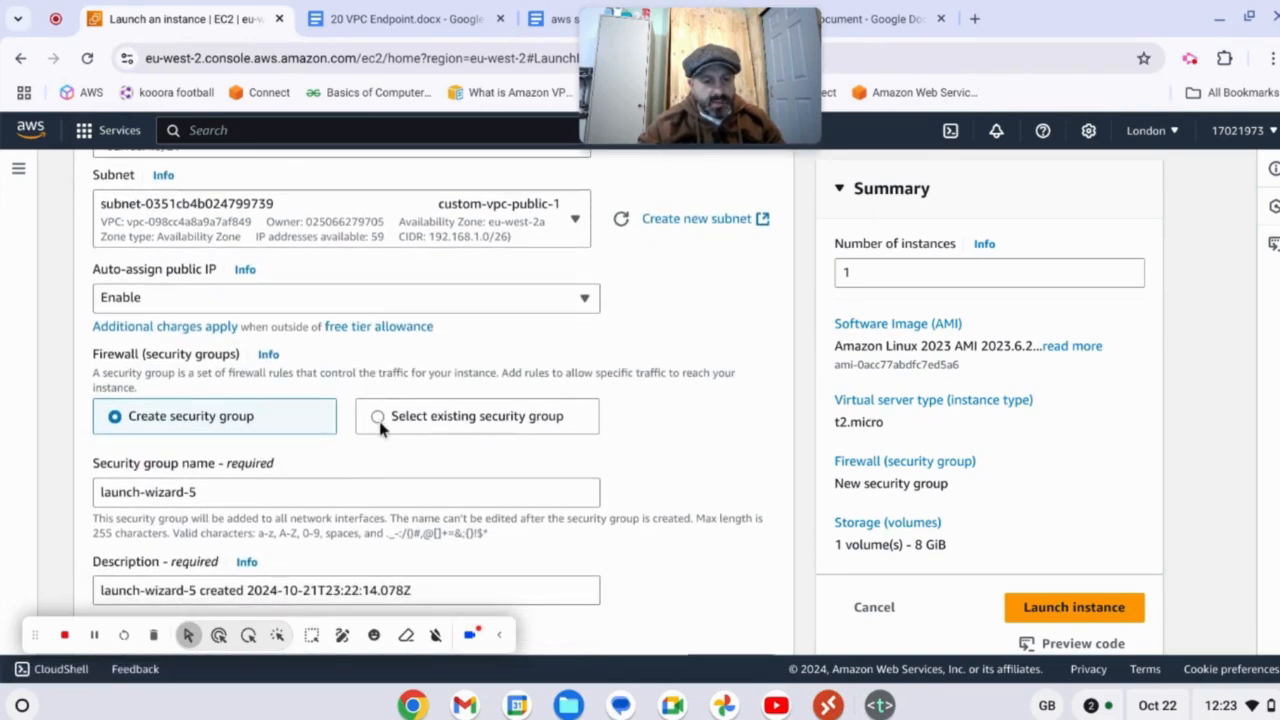
{"action": "left_click", "coordinate": [378, 420]}
{"action": "left_click", "coordinate": [481, 494]}
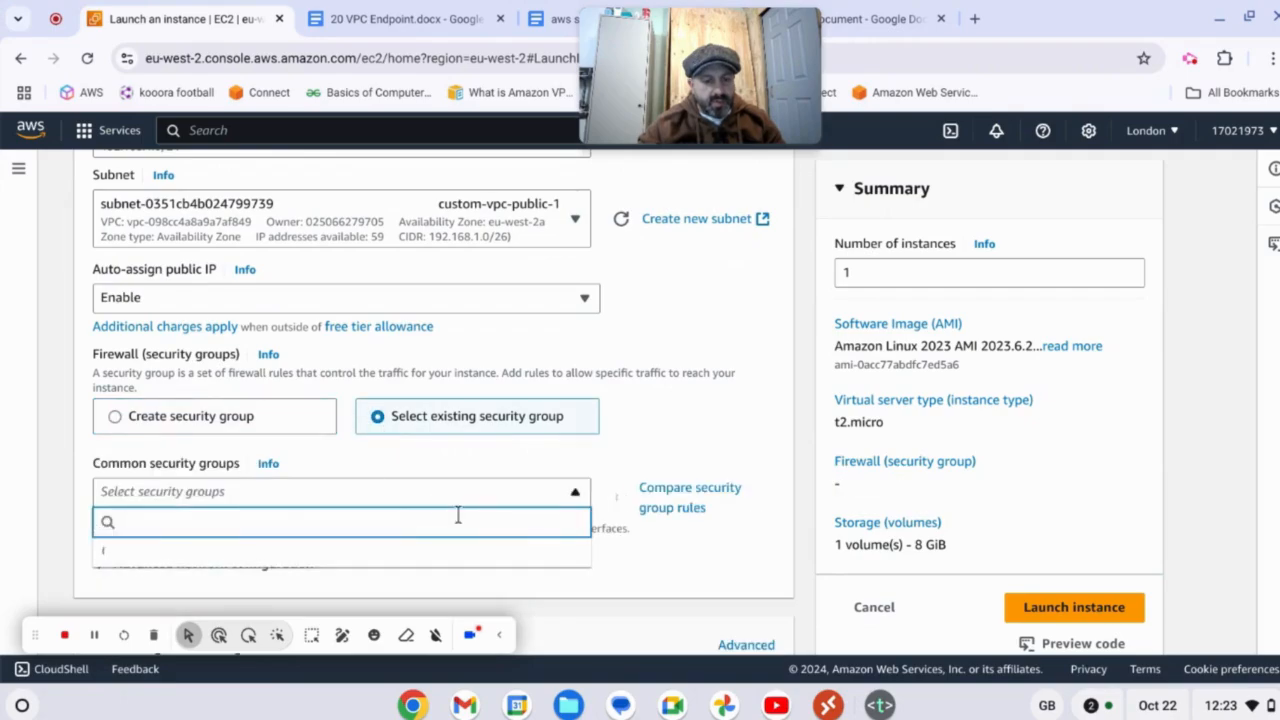
{"action": "scroll", "coordinate": [420, 518], "scroll_direction": "down", "scroll_amount": 2}
{"action": "scroll", "coordinate": [335, 485], "scroll_direction": "down", "scroll_amount": 1}
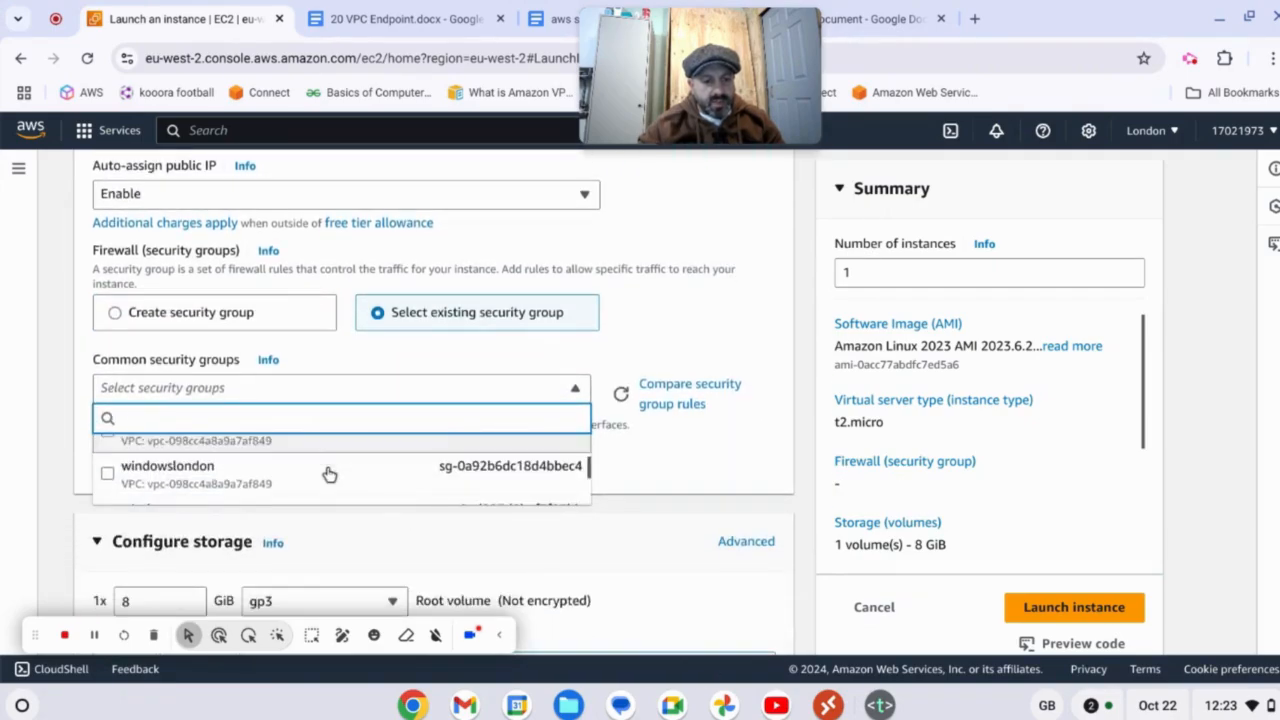
{"action": "scroll", "coordinate": [328, 476], "scroll_direction": "down", "scroll_amount": 1}
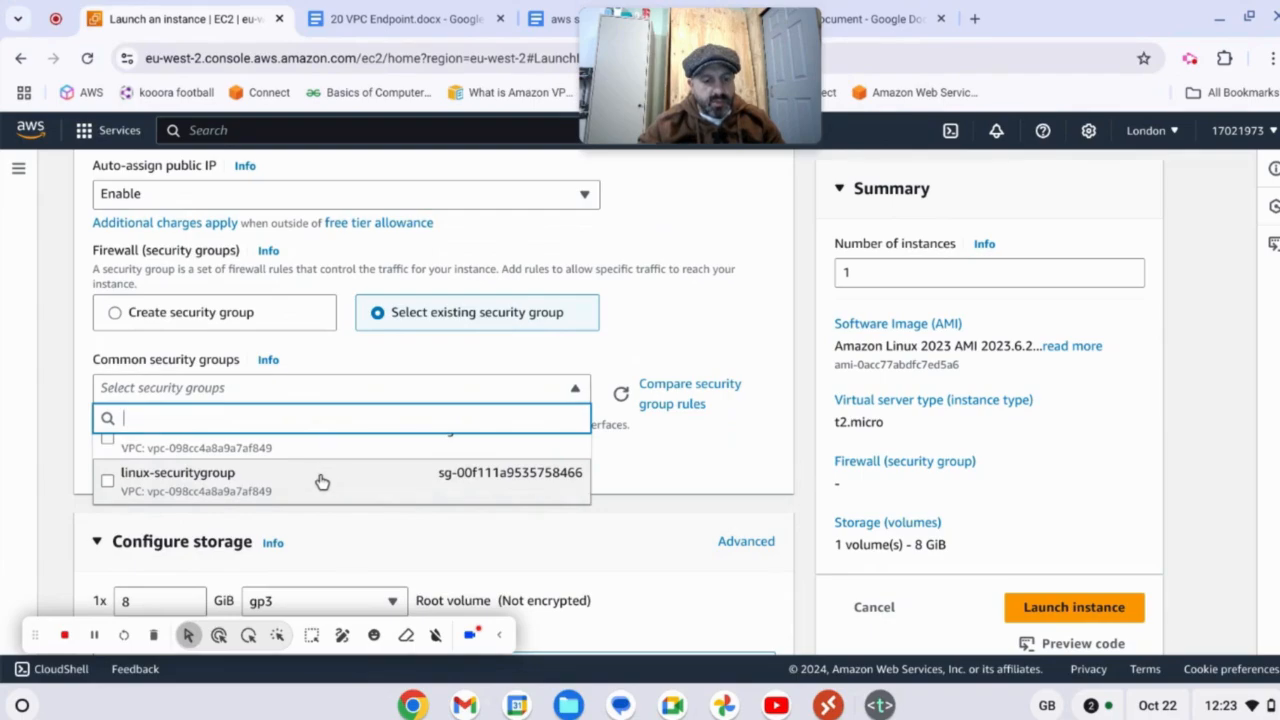
{"action": "left_click", "coordinate": [321, 482]}
- Set the IAM instance profile to ec2-accessing-s3 in the advanced details and launch the instance
{"action": "scroll", "coordinate": [321, 487], "scroll_direction": "down", "scroll_amount": 1}
{"action": "scroll", "coordinate": [322, 487], "scroll_direction": "down", "scroll_amount": 1}
{"action": "scroll", "coordinate": [323, 487], "scroll_direction": "down", "scroll_amount": 1}
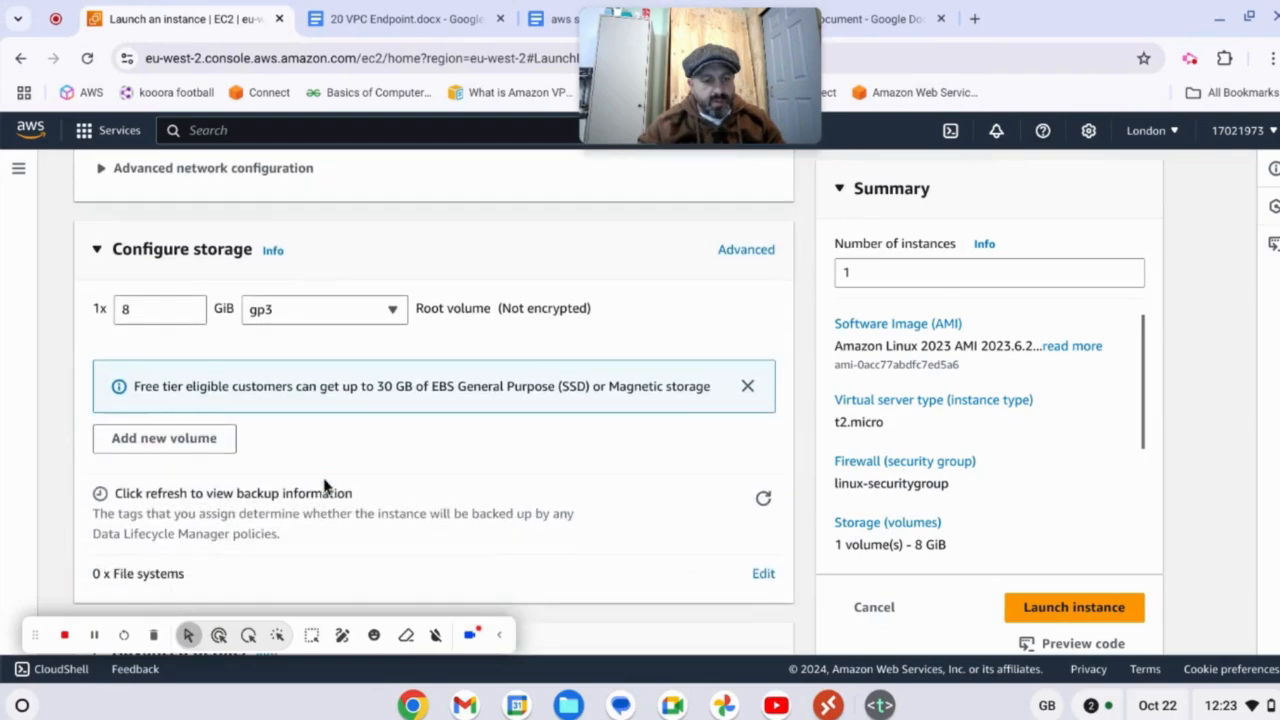
{"action": "scroll", "coordinate": [323, 487], "scroll_direction": "down", "scroll_amount": 1}
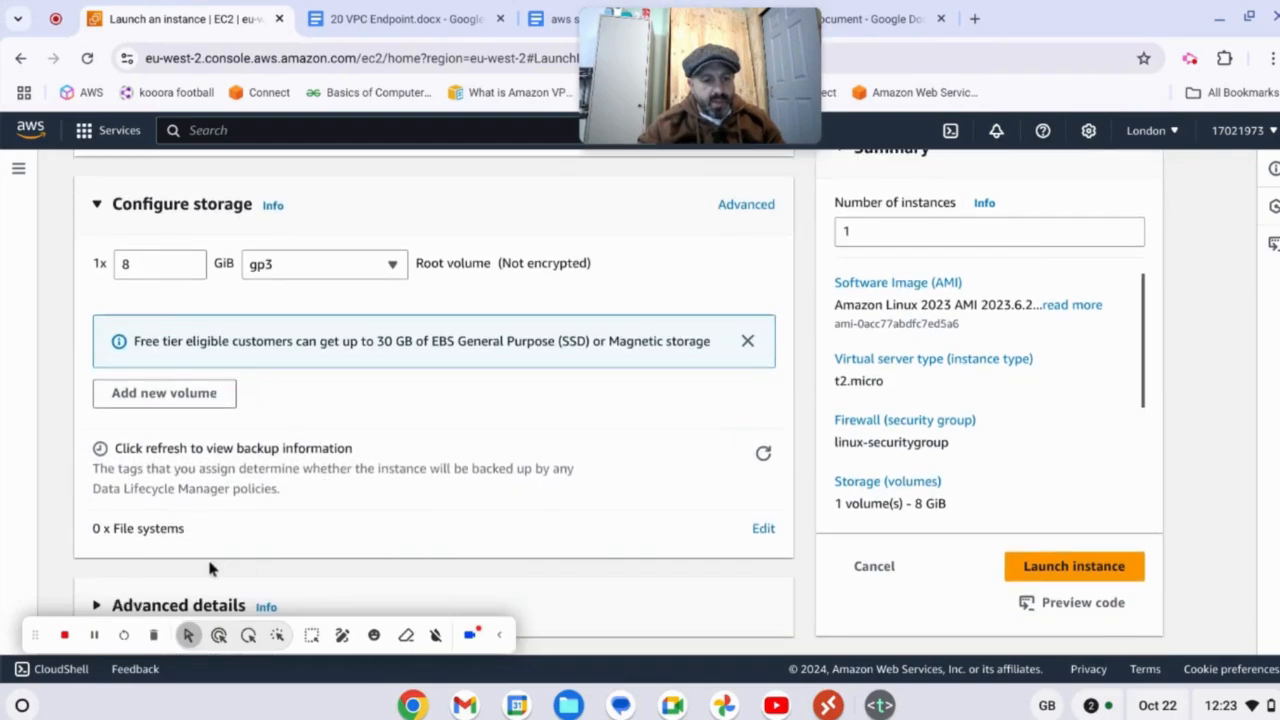
{"action": "left_click", "coordinate": [94, 608]}
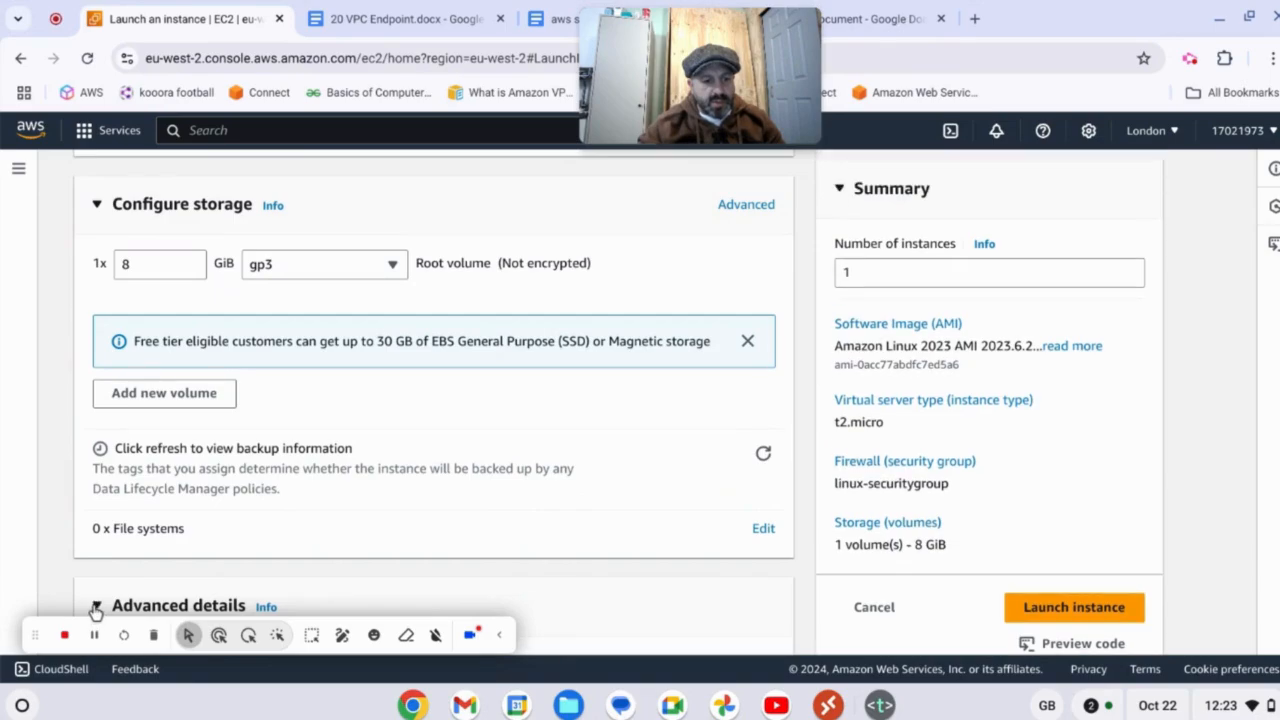
{"action": "scroll", "coordinate": [160, 540], "scroll_direction": "down", "scroll_amount": 3}
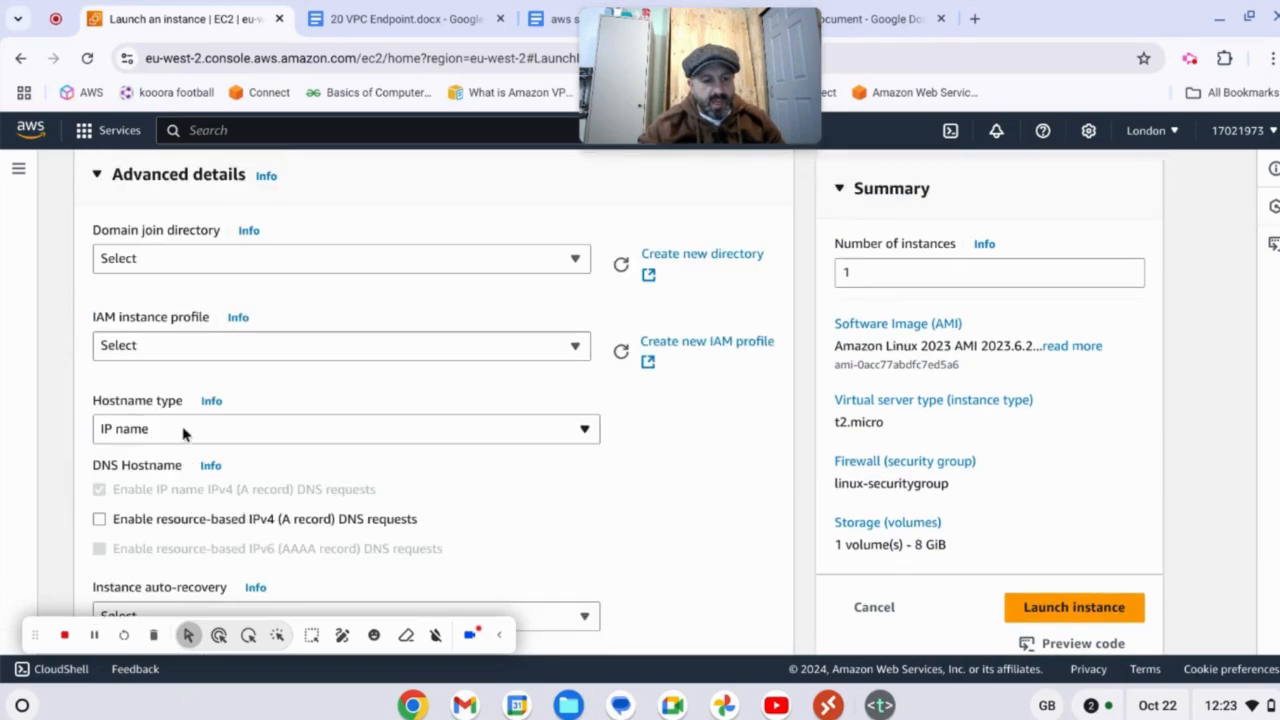
{"action": "left_click", "coordinate": [195, 346]}
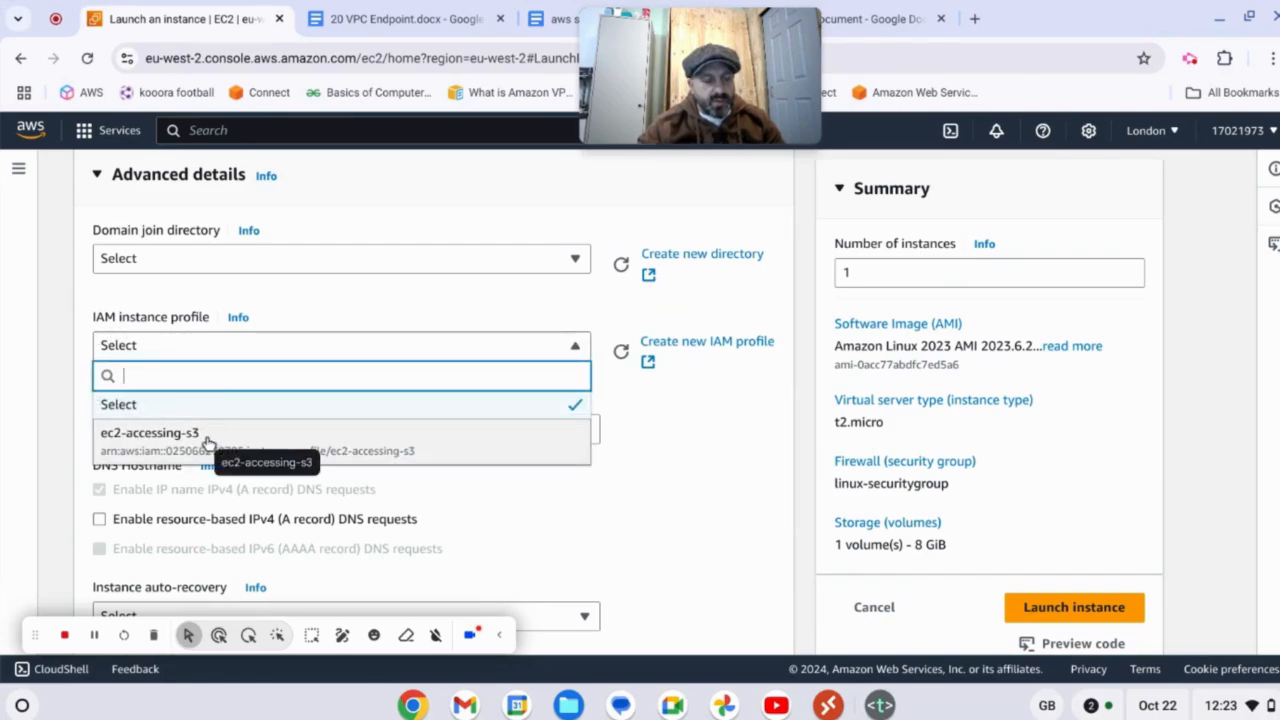
{"action": "left_click", "coordinate": [210, 446]}
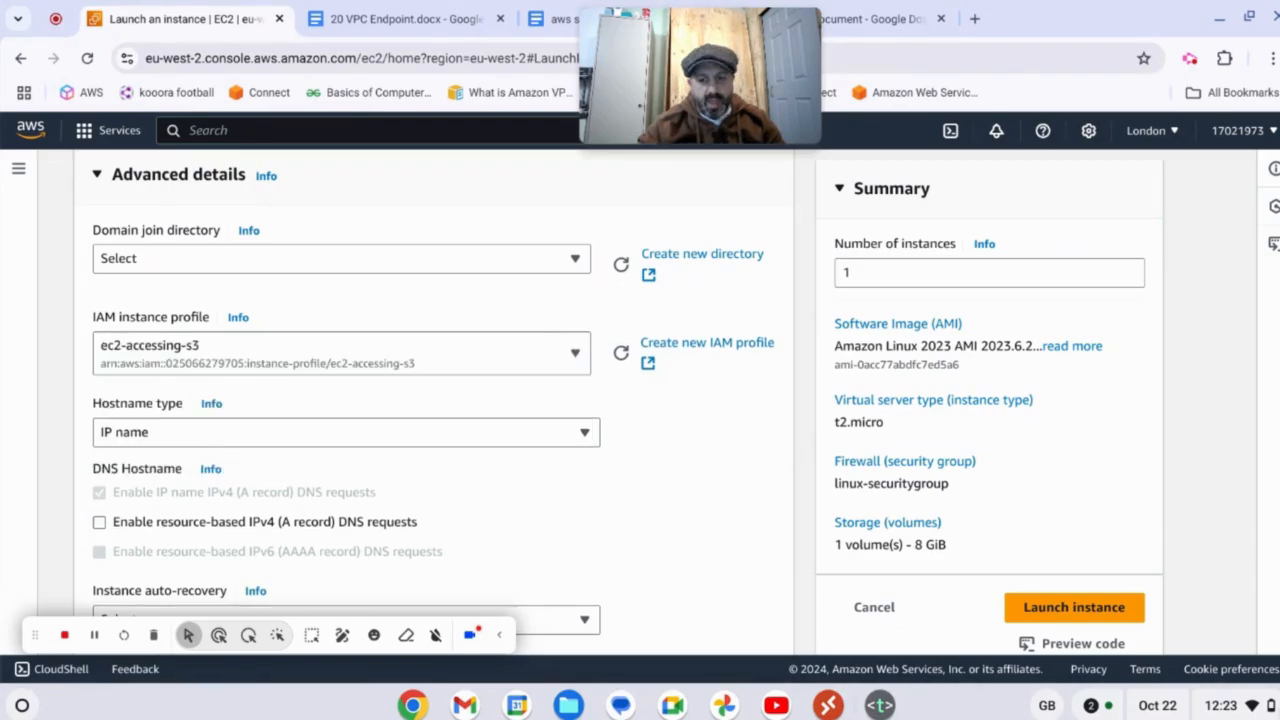
{"action": "left_click", "coordinate": [1066, 618]}
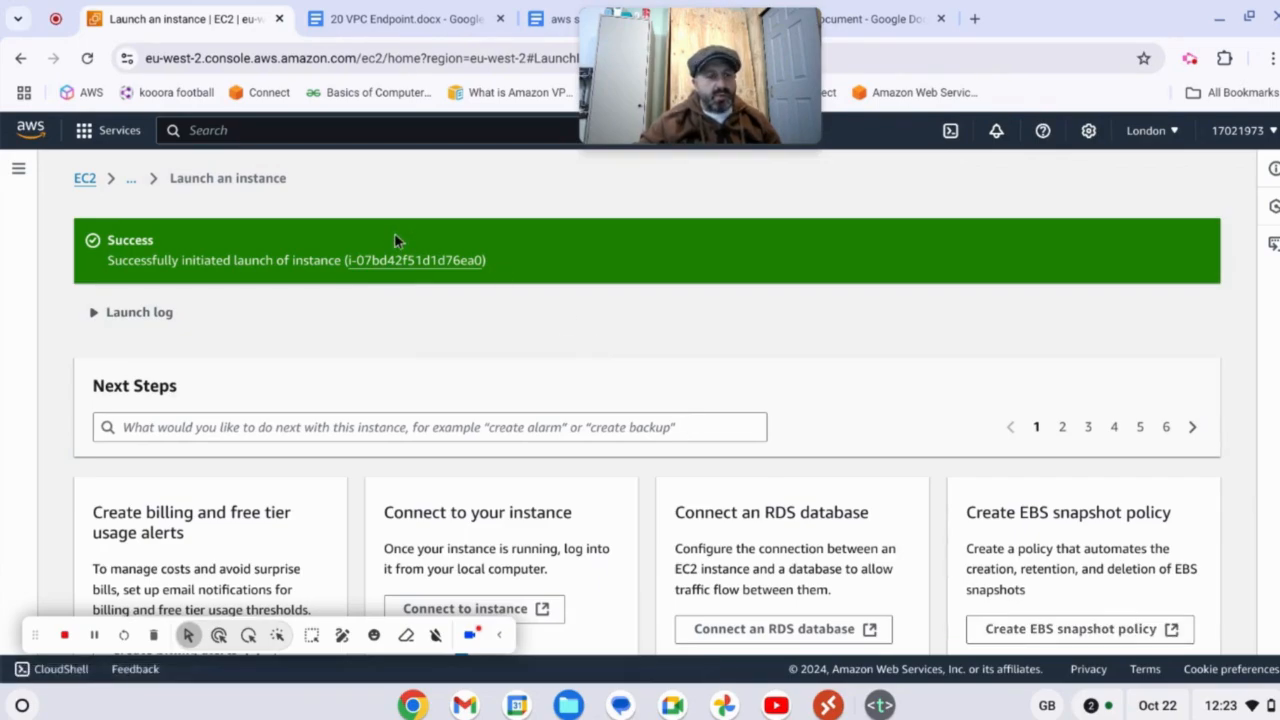
- Return to the running instances list, start launching another instance and name it linux-private
{"action": "left_click", "coordinate": [83, 179]}
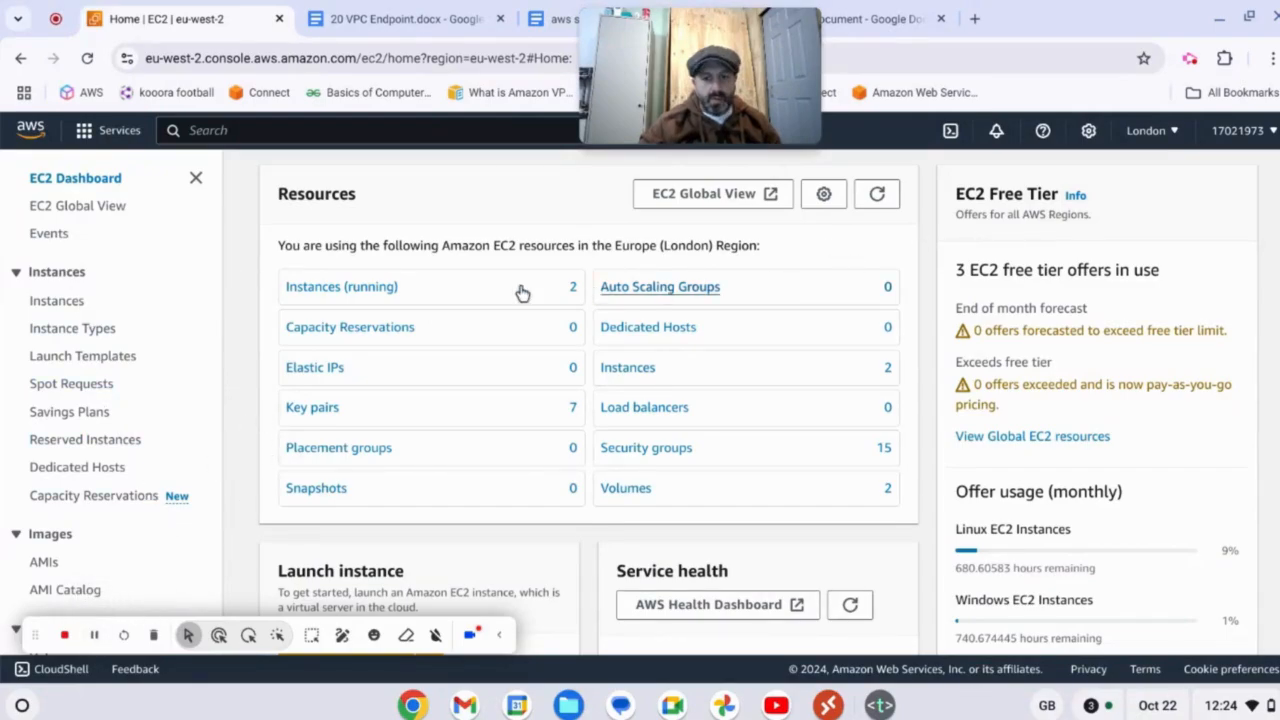
{"action": "left_click", "coordinate": [352, 287]}
{"action": "left_click", "coordinate": [1208, 176]}
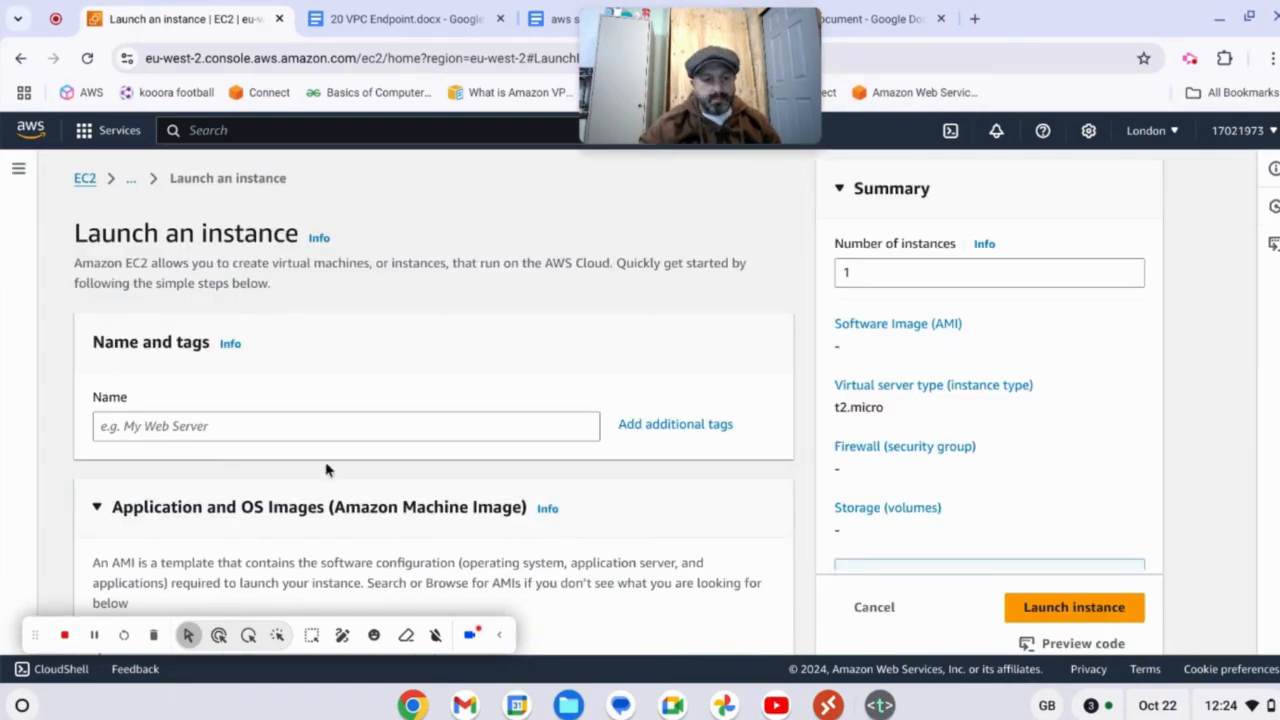
{"action": "left_click", "coordinate": [314, 432]}
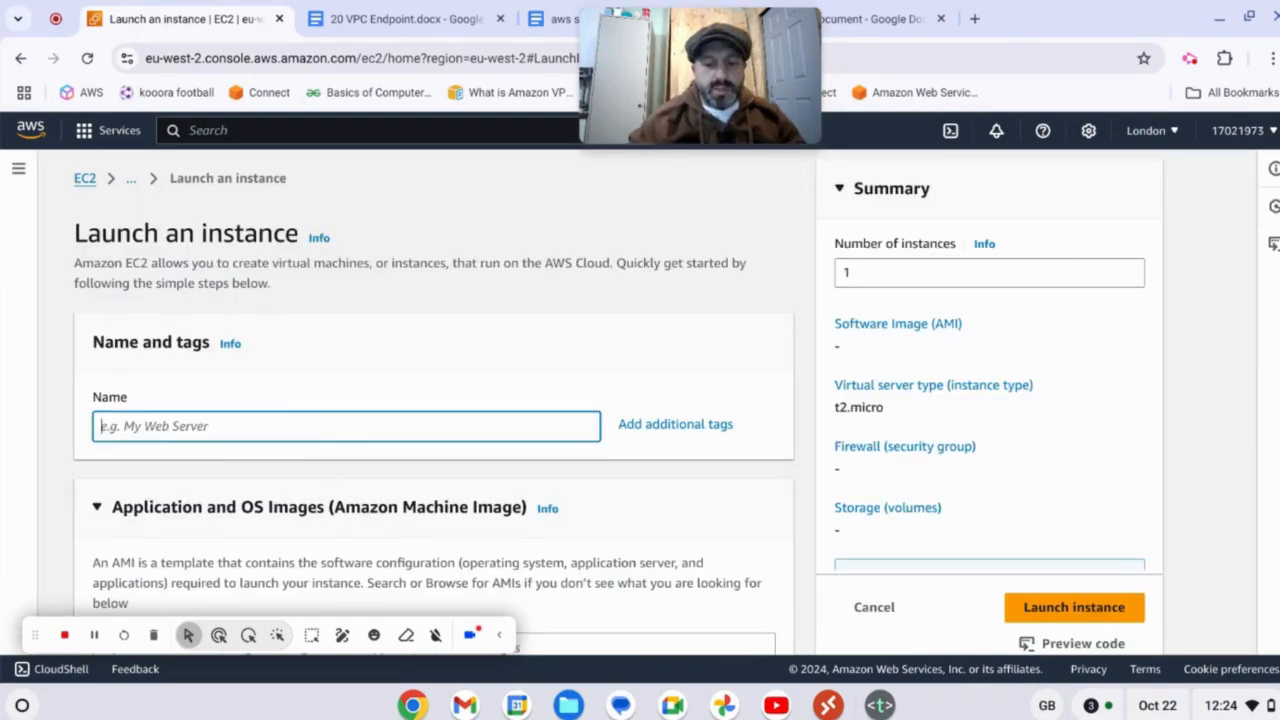
{"action": "type", "text": "lin"}
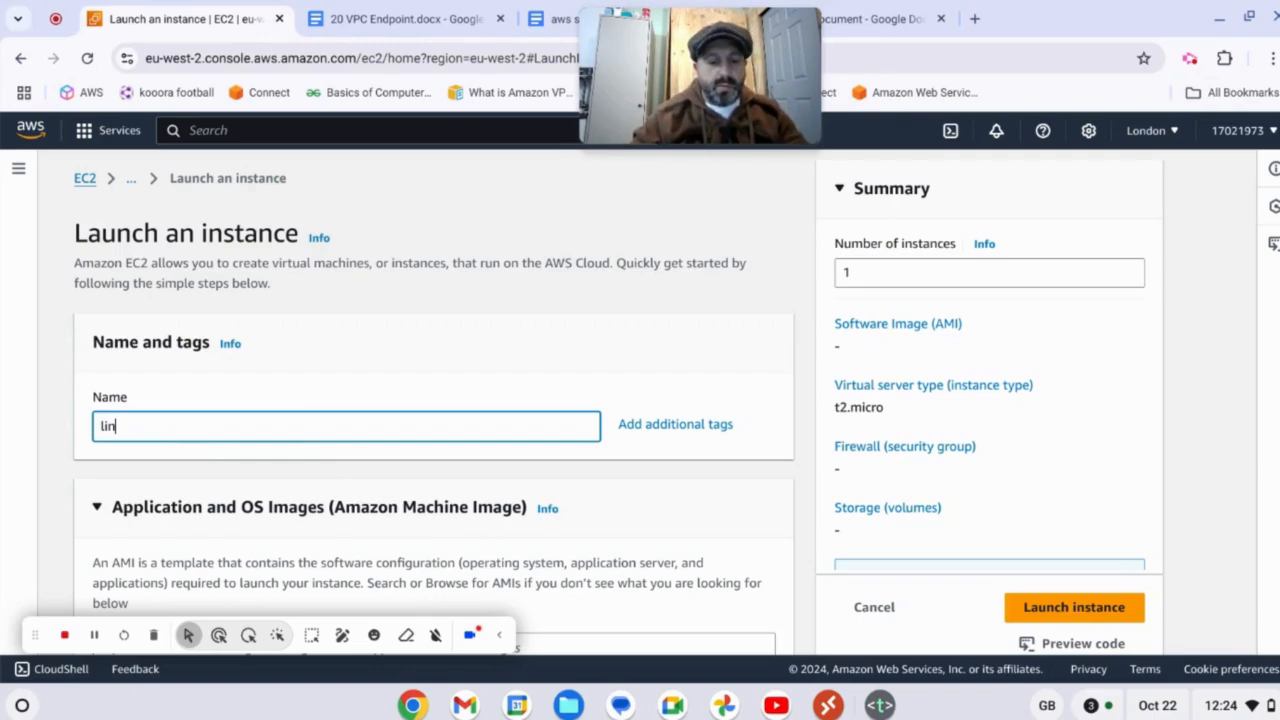
{"action": "type", "text": "ux-private"}
{"action": "scroll", "coordinate": [389, 437], "scroll_direction": "down", "scroll_amount": 3}
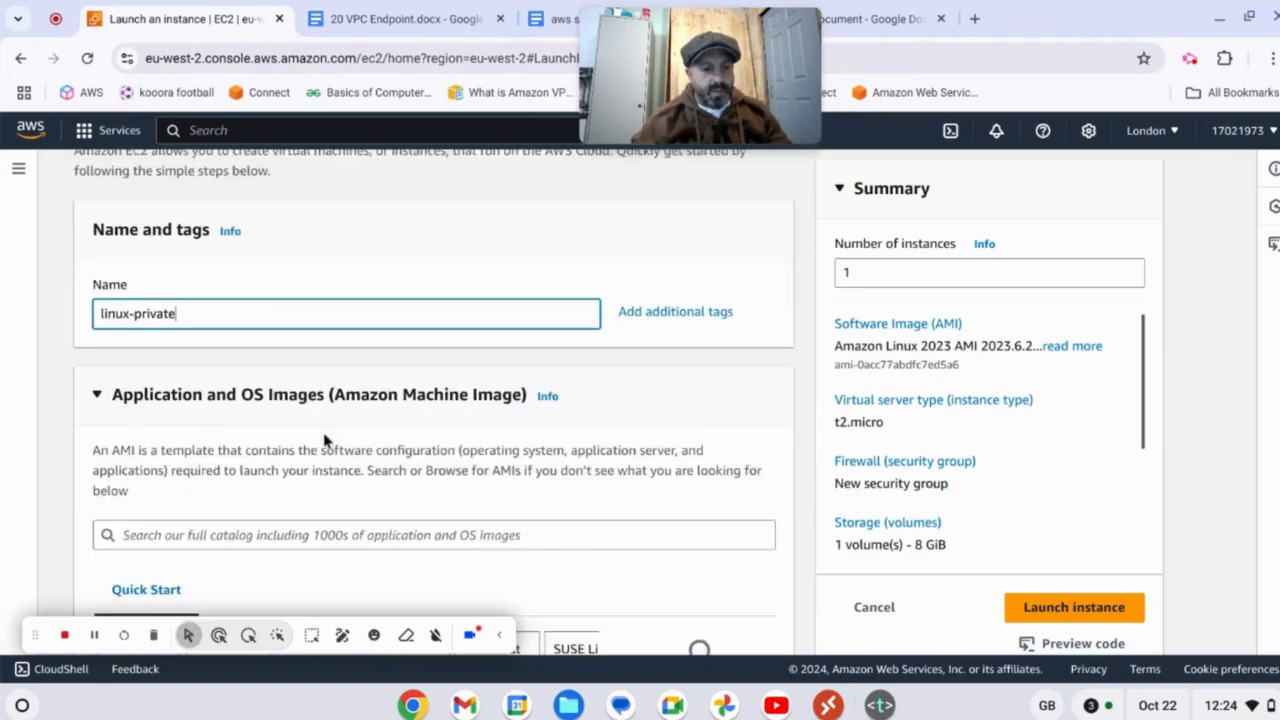
{"action": "scroll", "coordinate": [240, 490], "scroll_direction": "down", "scroll_amount": 1}
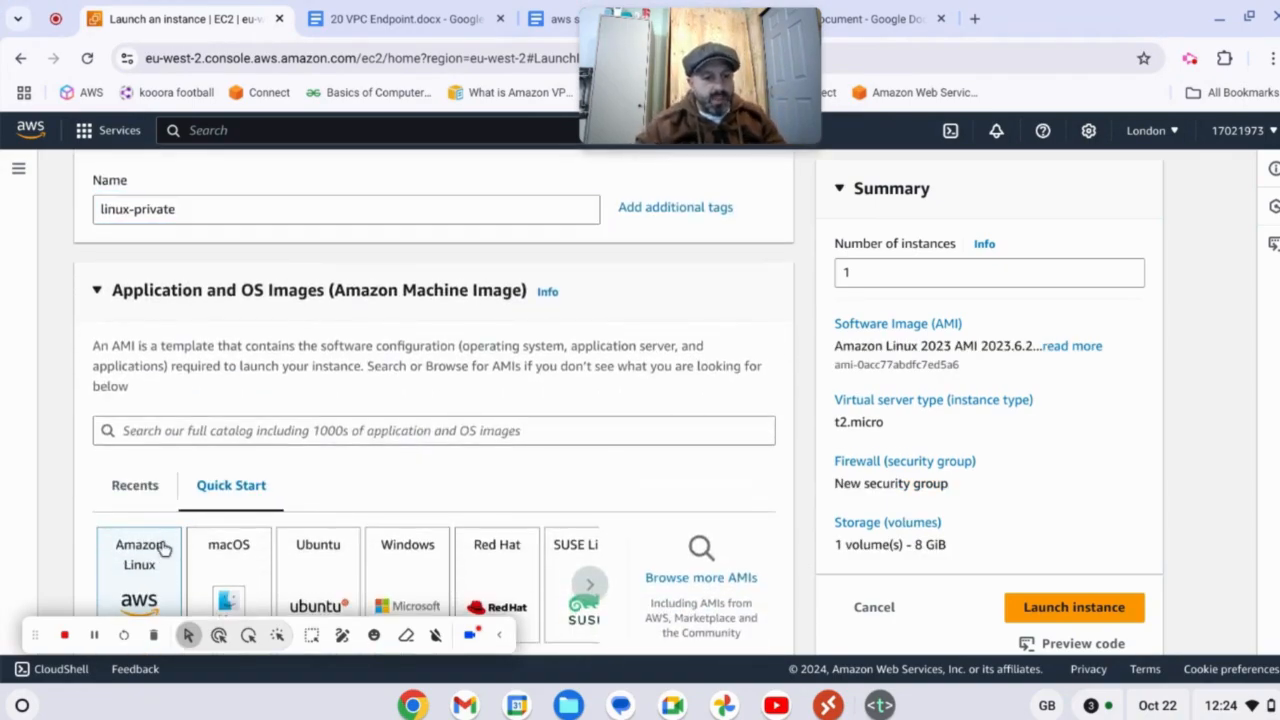
- Keep the Amazon Linux 2023 AMI and t2.micro instance type, and select the amazon-linux key pair for login
{"action": "scroll", "coordinate": [165, 548], "scroll_direction": "down", "scroll_amount": 2}
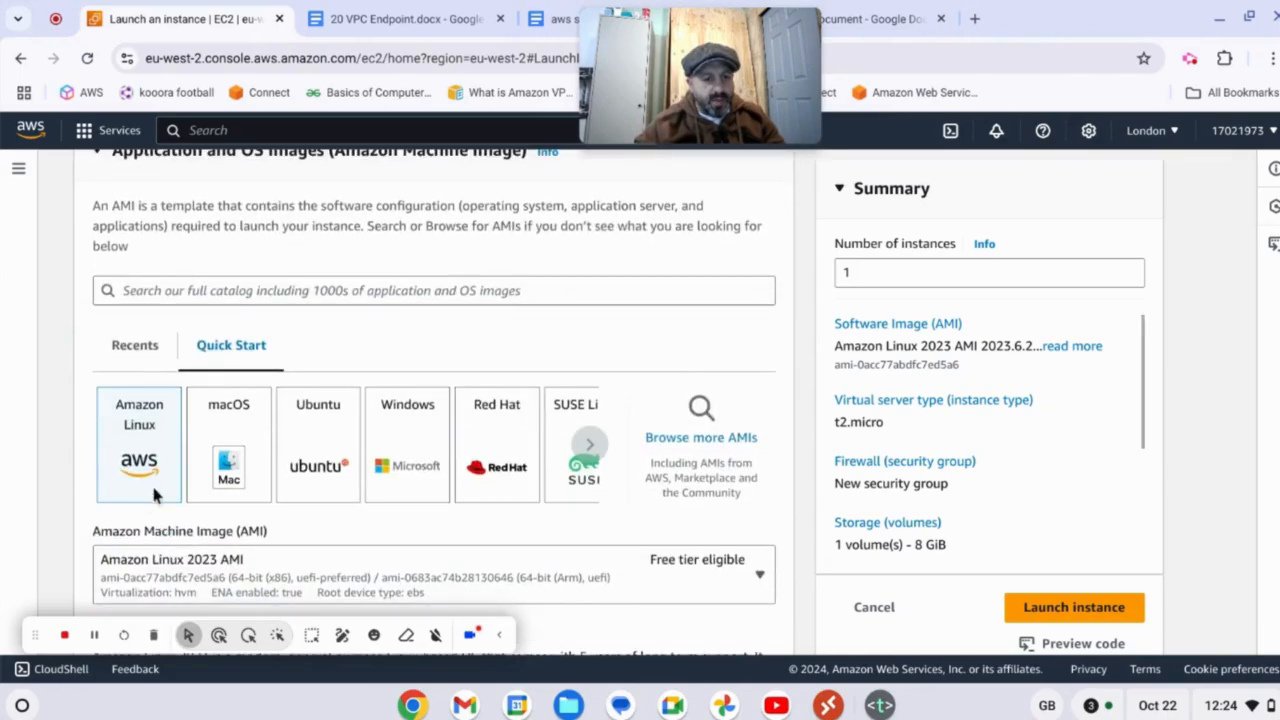
{"action": "scroll", "coordinate": [145, 482], "scroll_direction": "down", "scroll_amount": 3}
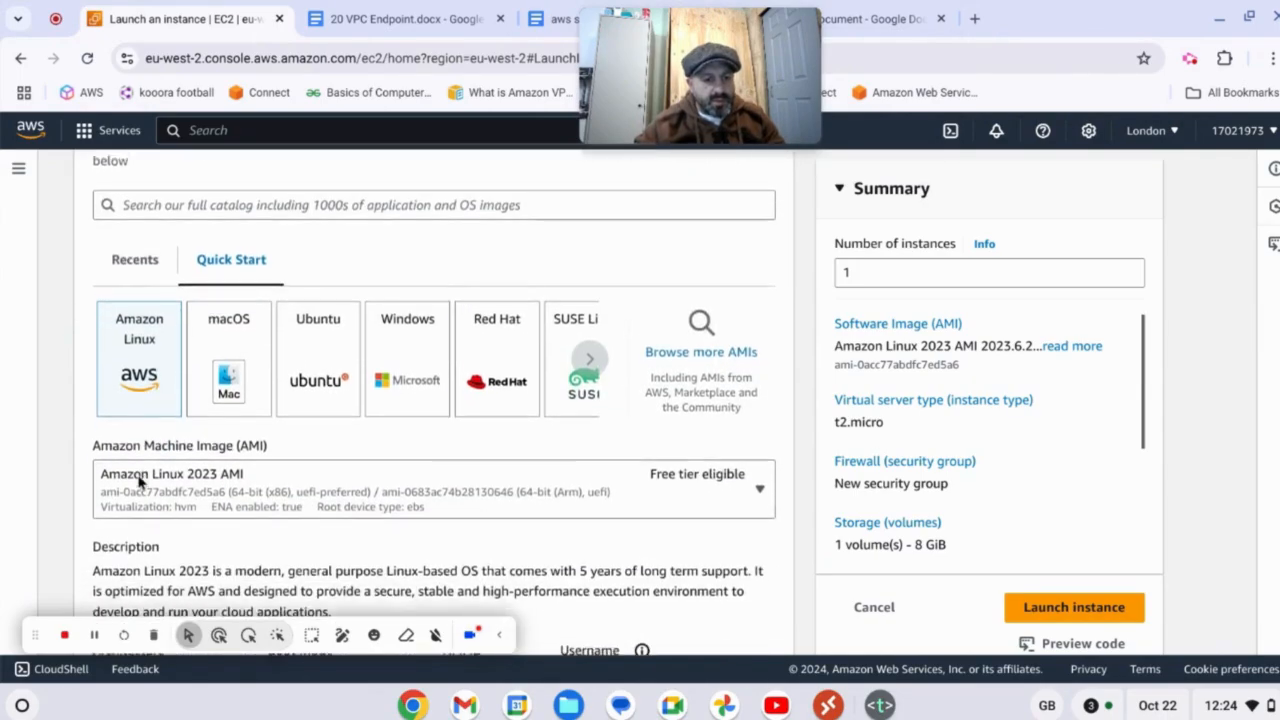
{"action": "scroll", "coordinate": [140, 481], "scroll_direction": "down", "scroll_amount": 3}
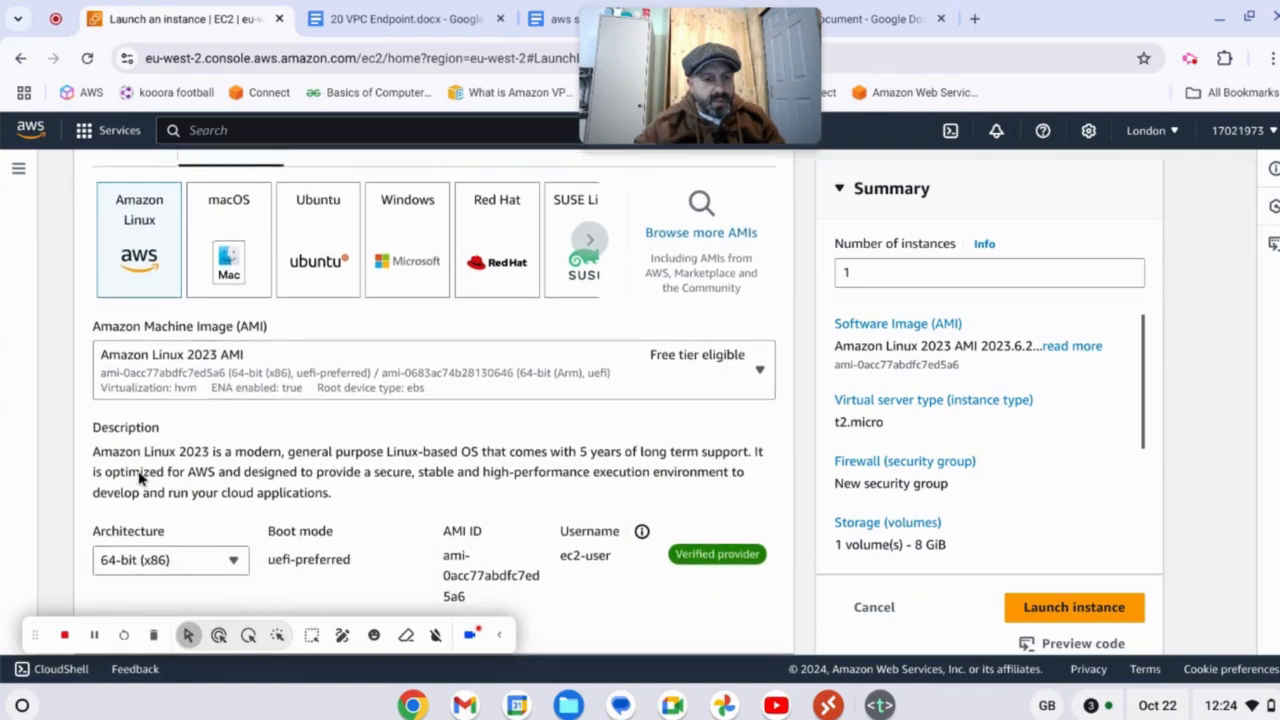
{"action": "scroll", "coordinate": [140, 481], "scroll_direction": "down", "scroll_amount": 5}
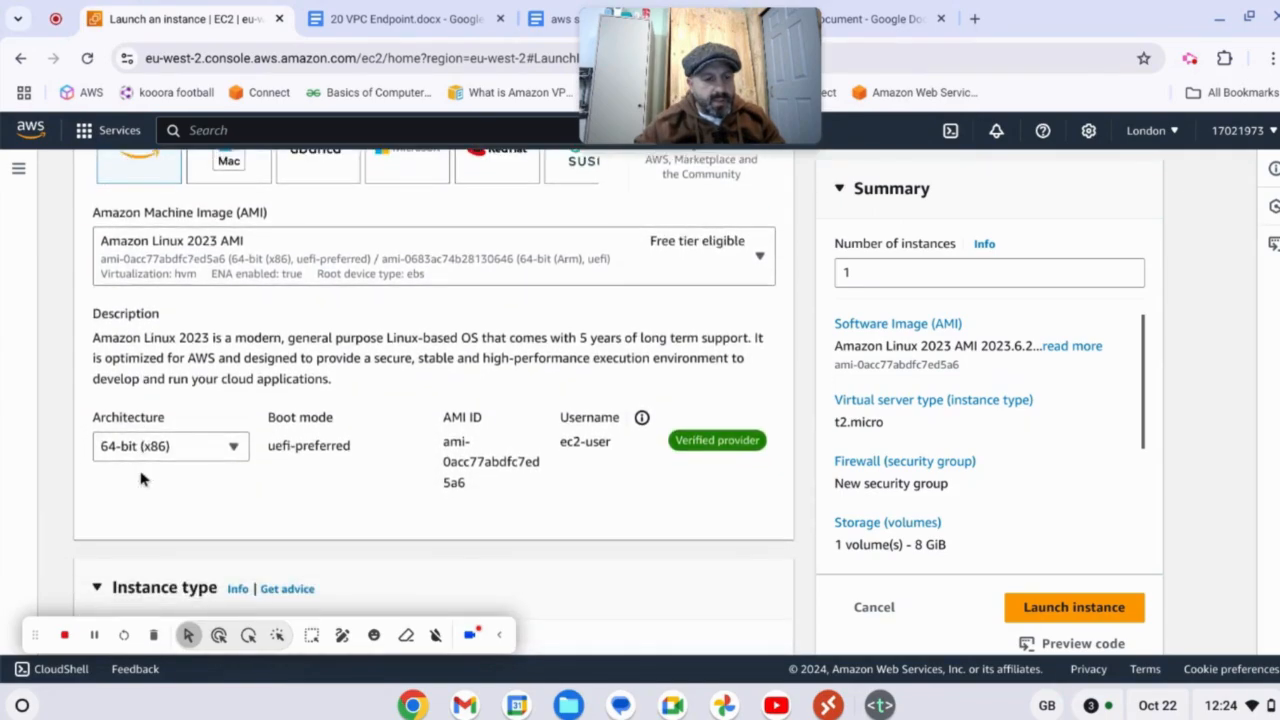
{"action": "scroll", "coordinate": [140, 481], "scroll_direction": "down", "scroll_amount": 9}
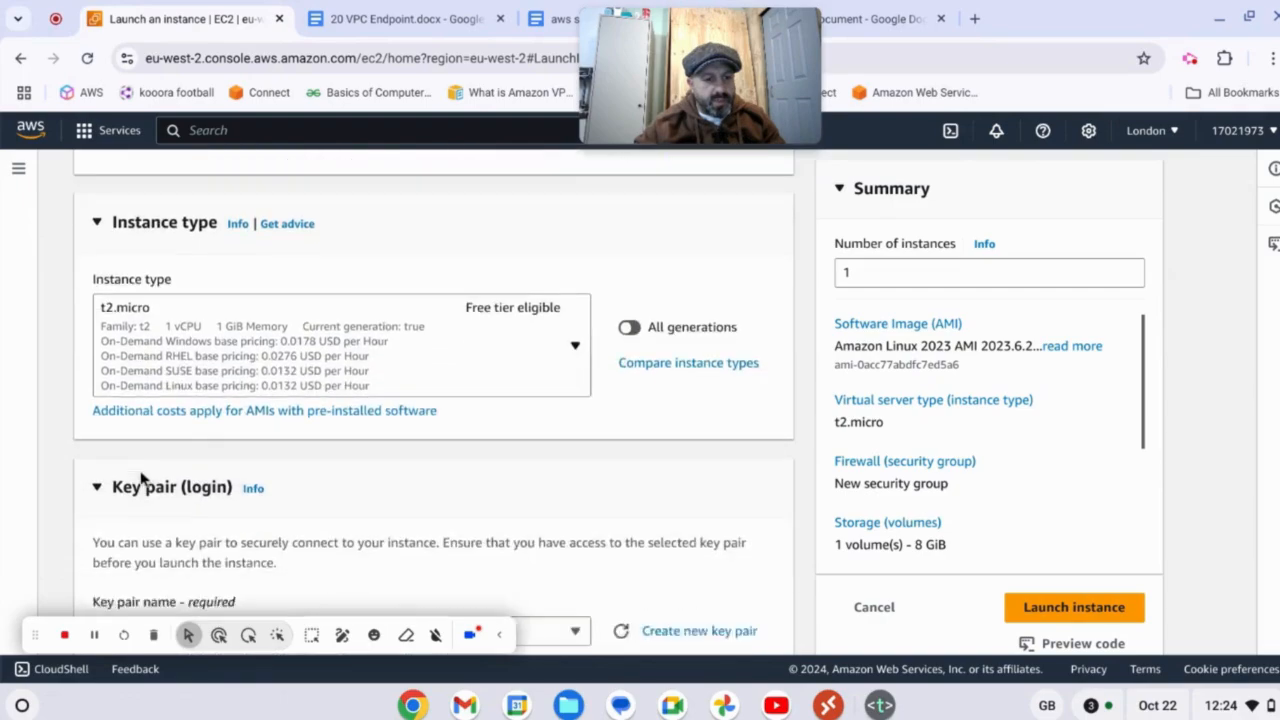
{"action": "left_click", "coordinate": [200, 424]}
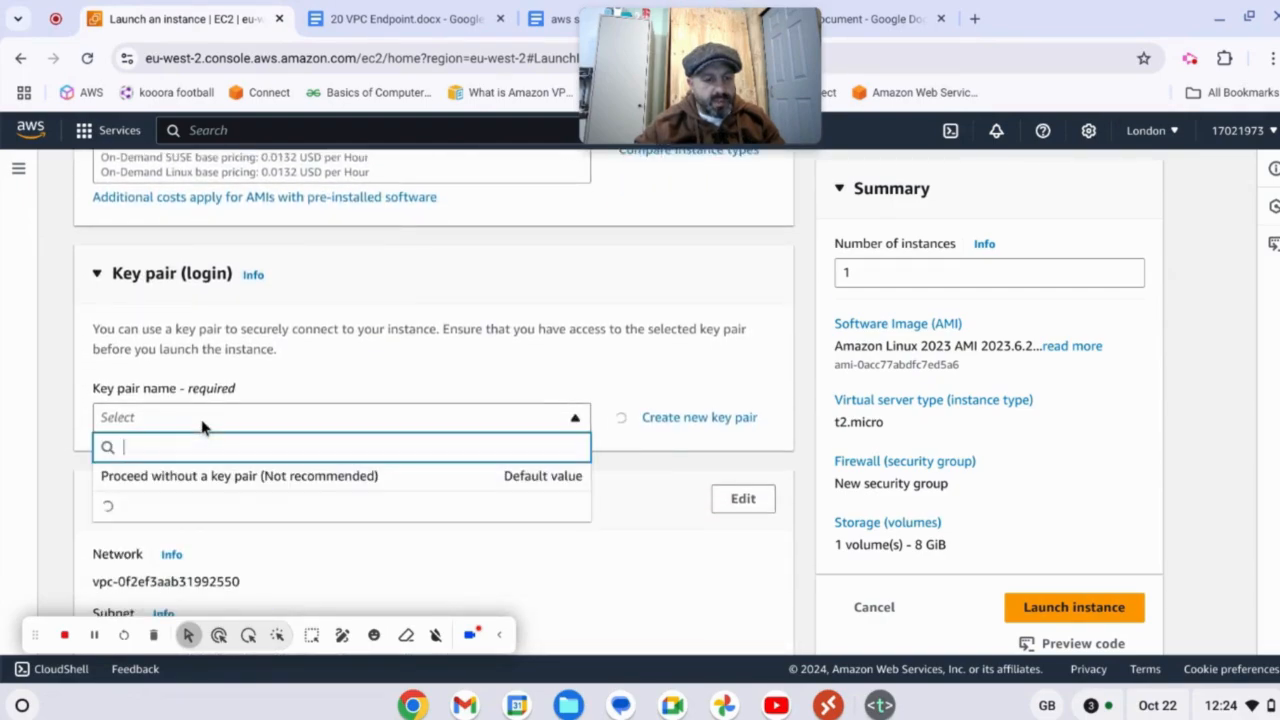
{"action": "scroll", "coordinate": [192, 500], "scroll_direction": "down", "scroll_amount": 5}
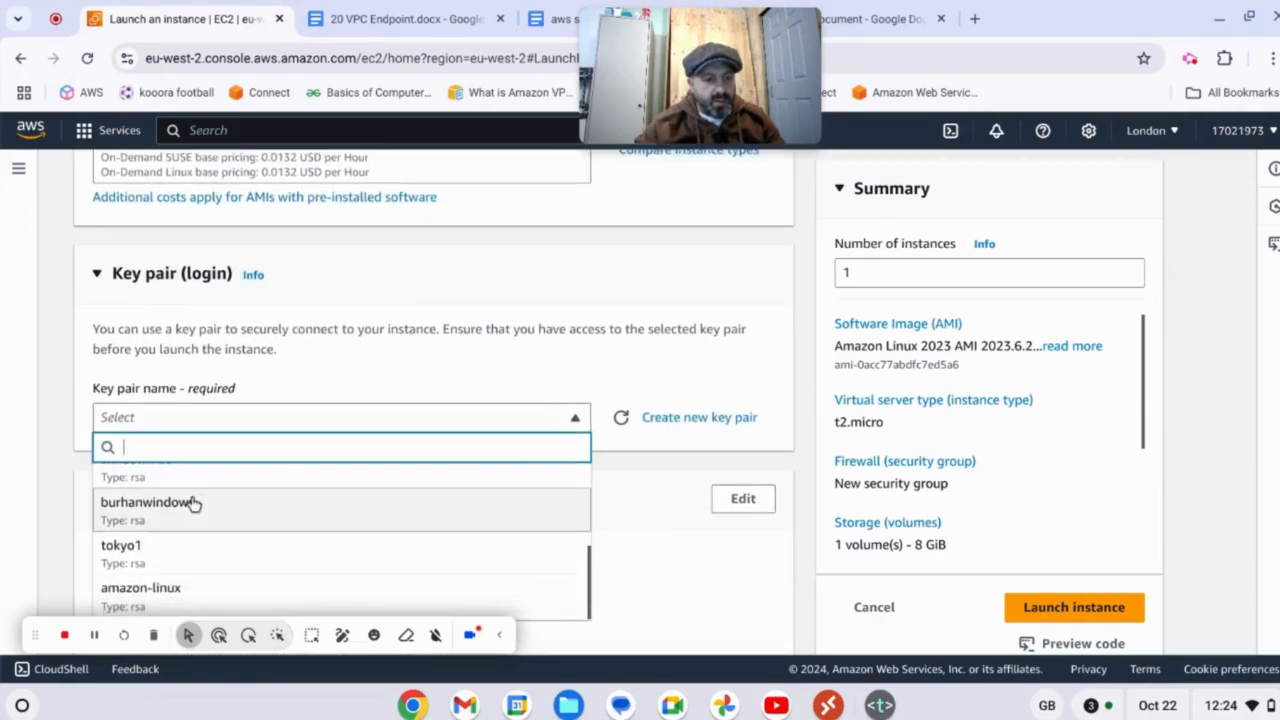
{"action": "left_click", "coordinate": [199, 526]}
- Edit the network settings to place the instance in custom-vpc with subnet custom-vpc-private-1
{"action": "scroll", "coordinate": [202, 520], "scroll_direction": "down", "scroll_amount": 2}
{"action": "left_click", "coordinate": [742, 314]}
{"action": "left_click", "coordinate": [569, 408]}
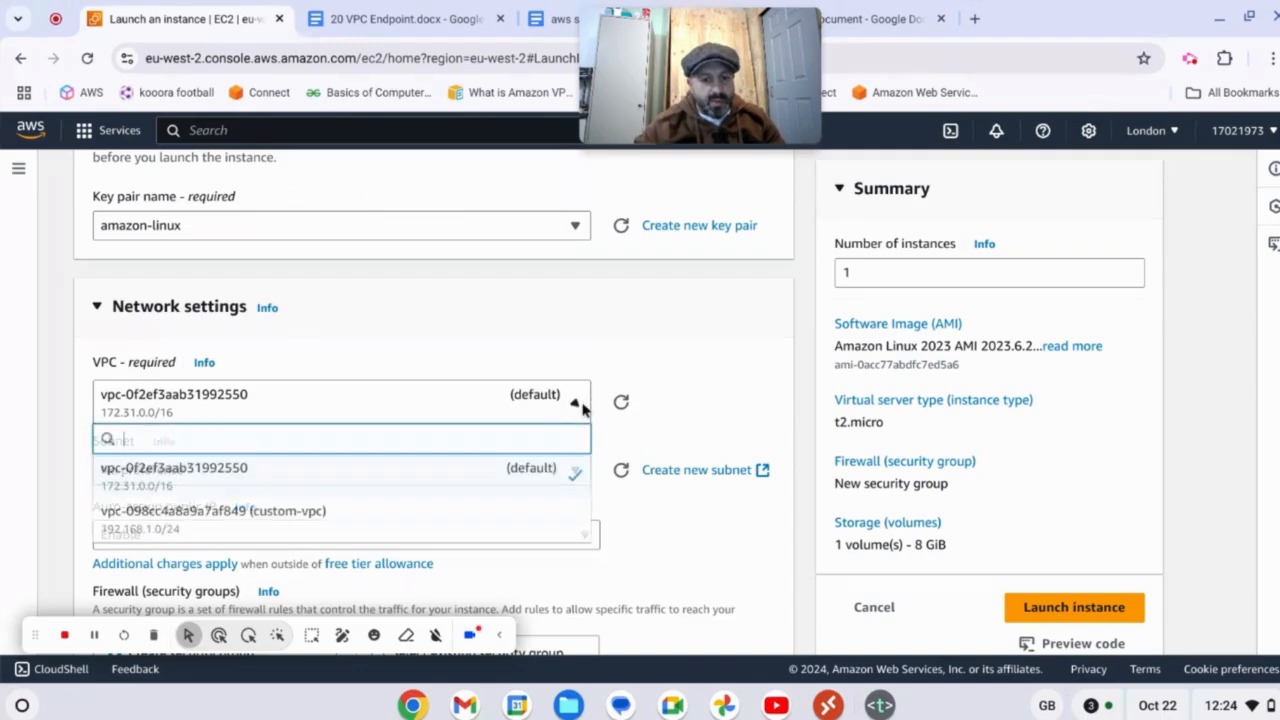
{"action": "left_click", "coordinate": [452, 528]}
{"action": "left_click", "coordinate": [574, 490]}
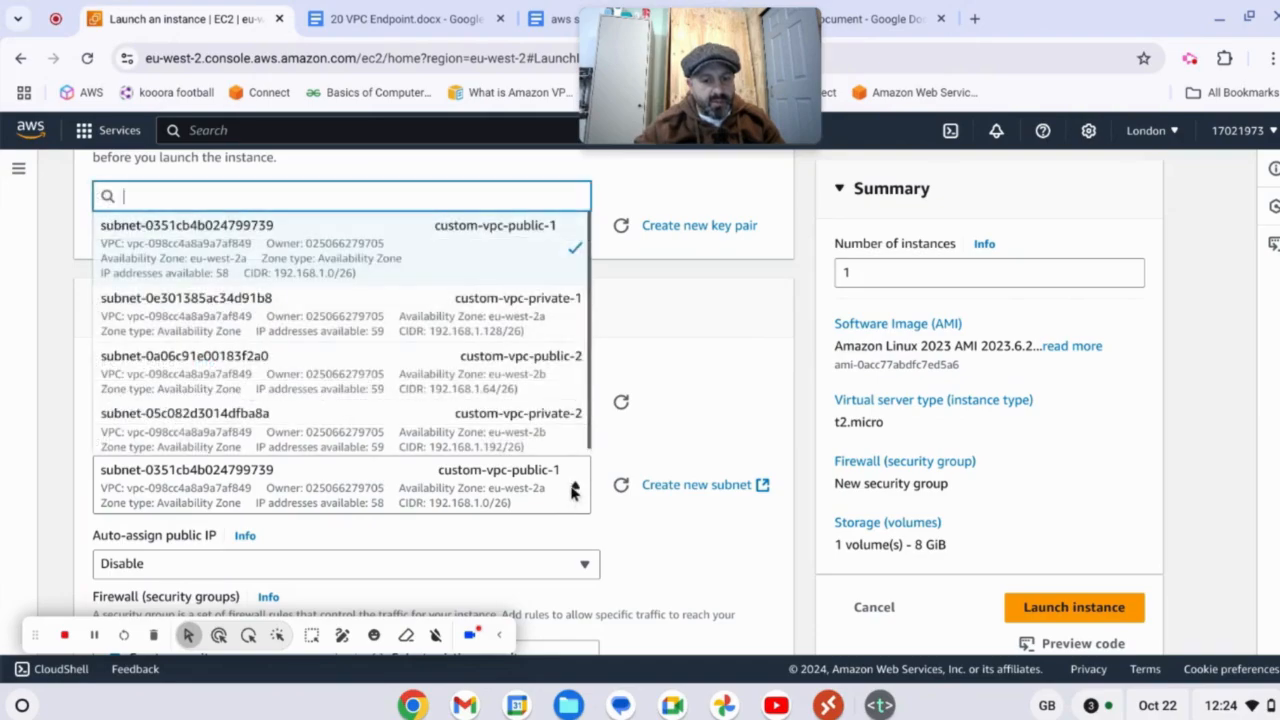
{"action": "left_click", "coordinate": [530, 314]}
- Use the existing security group linux-securitygroup as the private instance's firewall
{"action": "scroll", "coordinate": [636, 425], "scroll_direction": "down", "scroll_amount": 2}
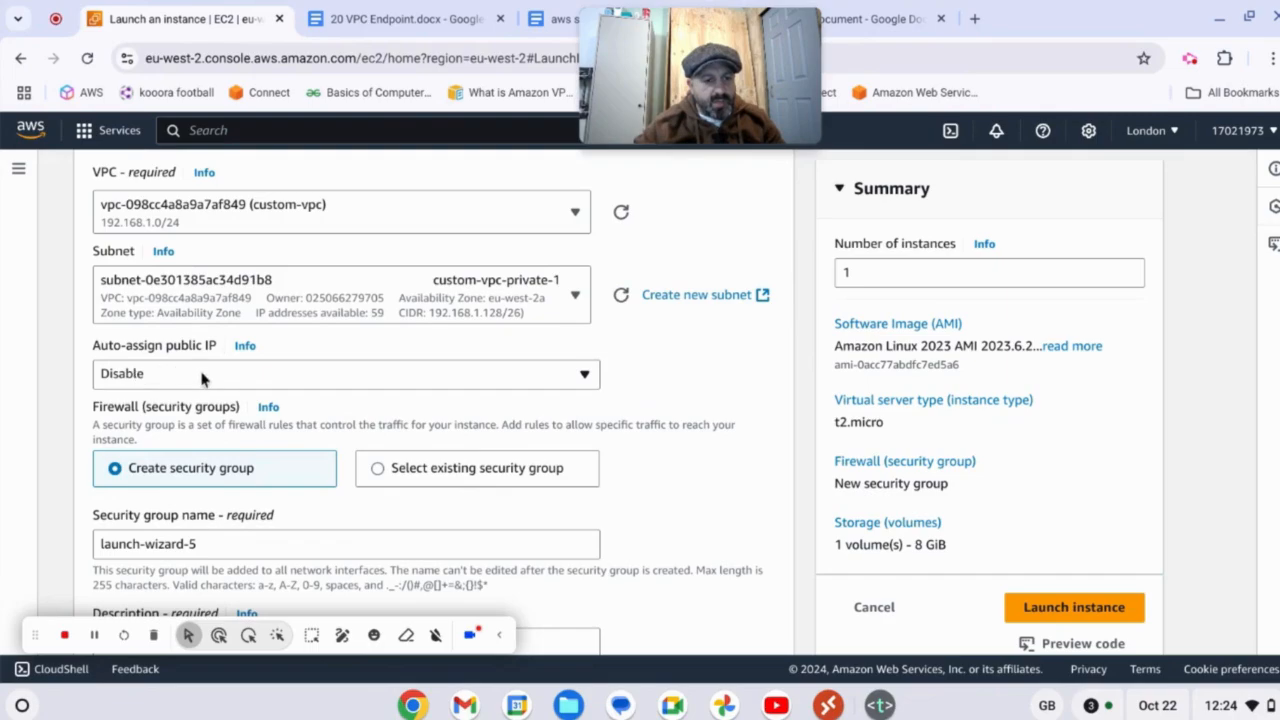
{"action": "scroll", "coordinate": [269, 446], "scroll_direction": "down", "scroll_amount": 2}
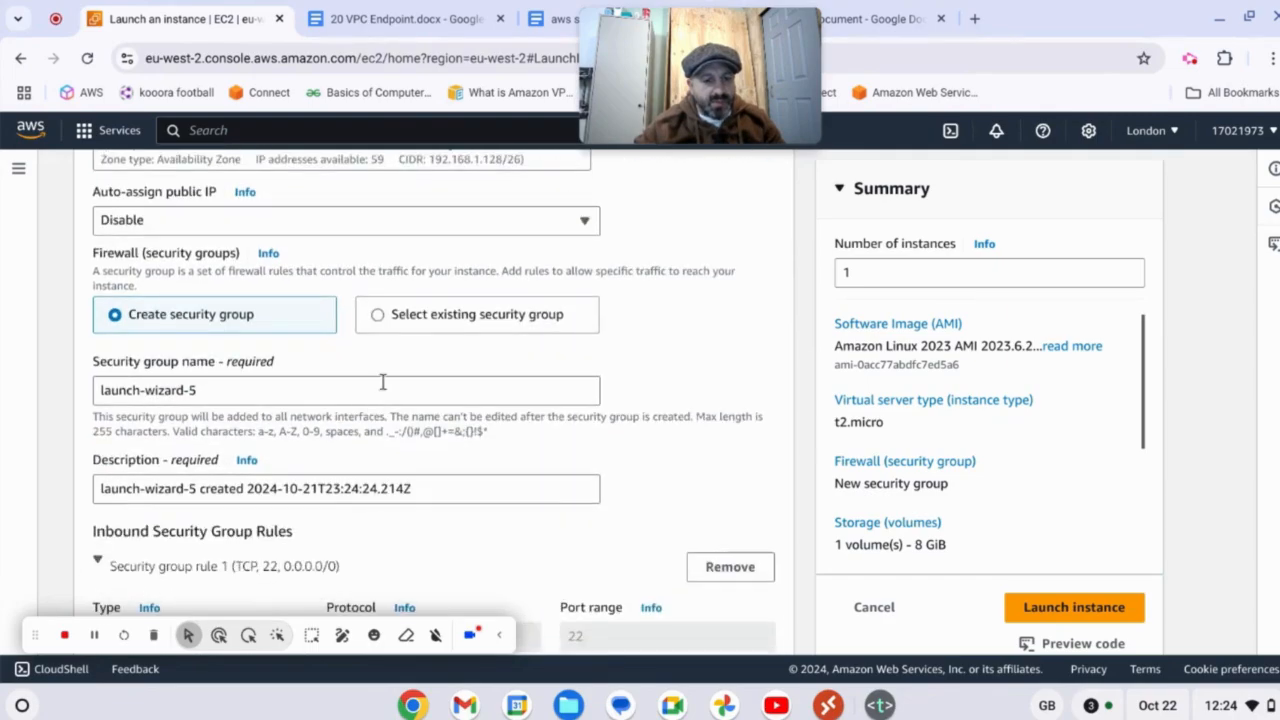
{"action": "left_click", "coordinate": [374, 316]}
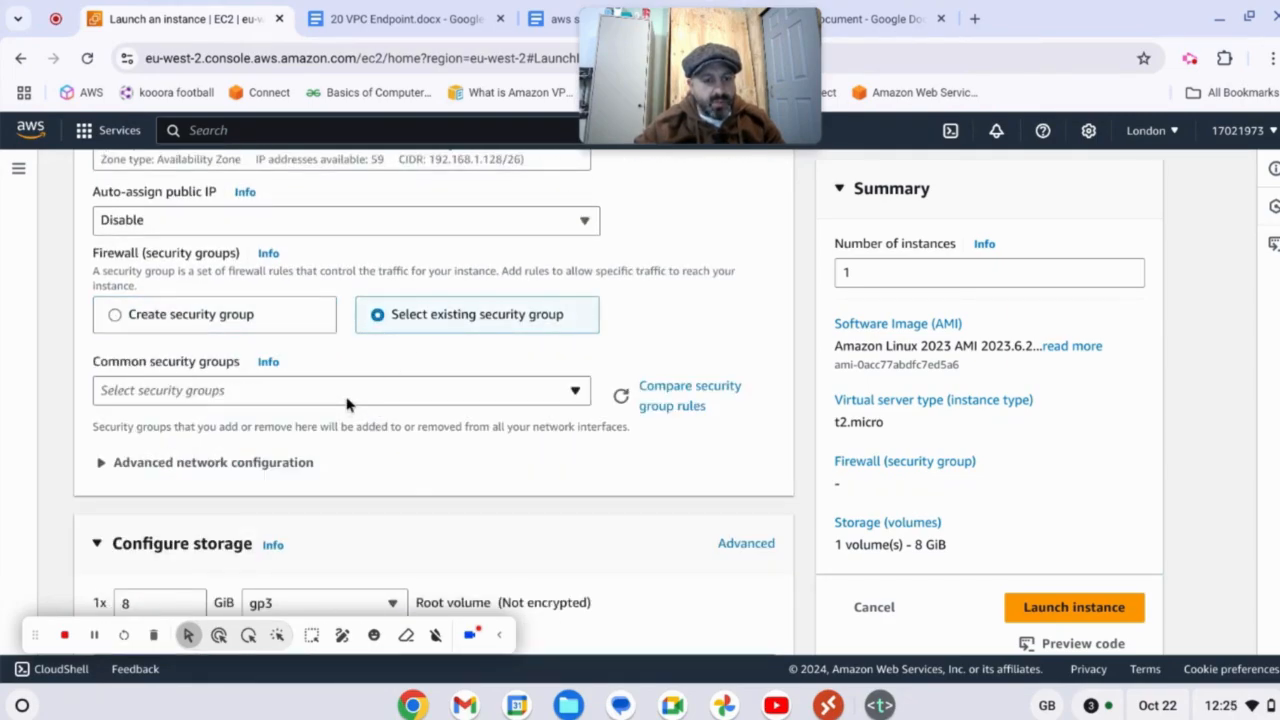
{"action": "left_click", "coordinate": [349, 403]}
{"action": "scroll", "coordinate": [337, 450], "scroll_direction": "down", "scroll_amount": 3}
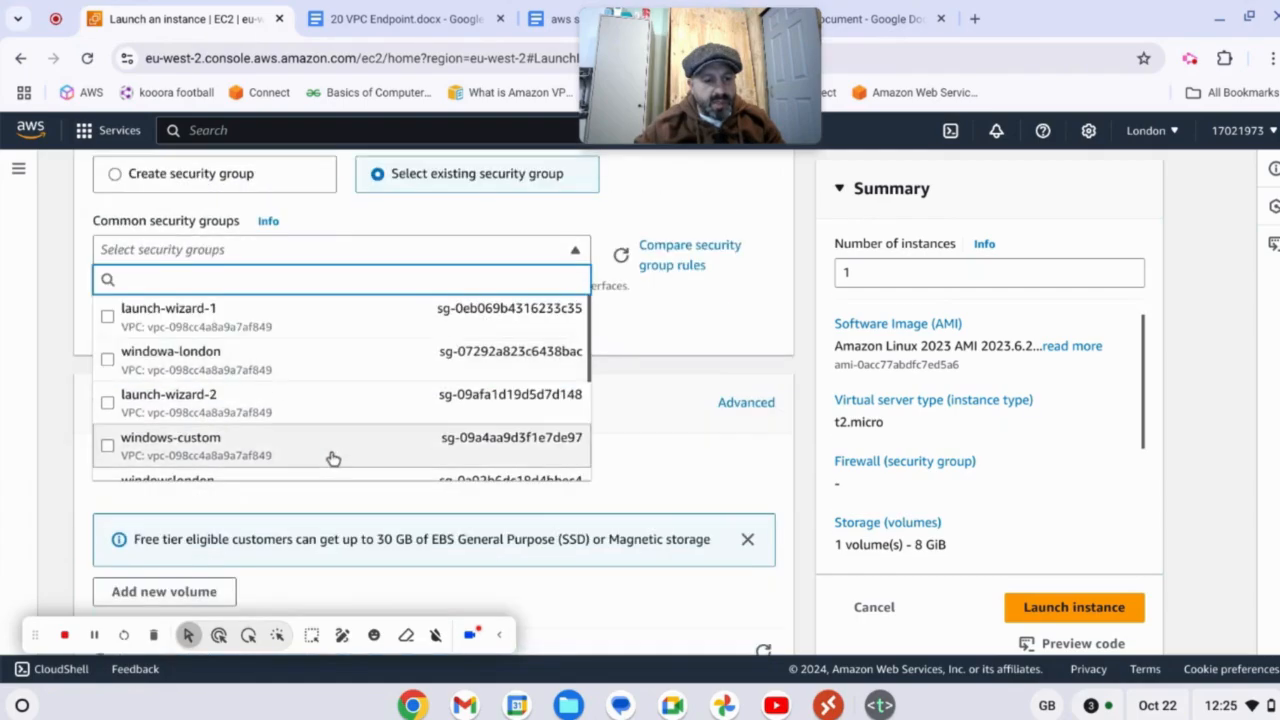
{"action": "scroll", "coordinate": [295, 428], "scroll_direction": "down", "scroll_amount": 2}
{"action": "scroll", "coordinate": [287, 405], "scroll_direction": "down", "scroll_amount": 2}
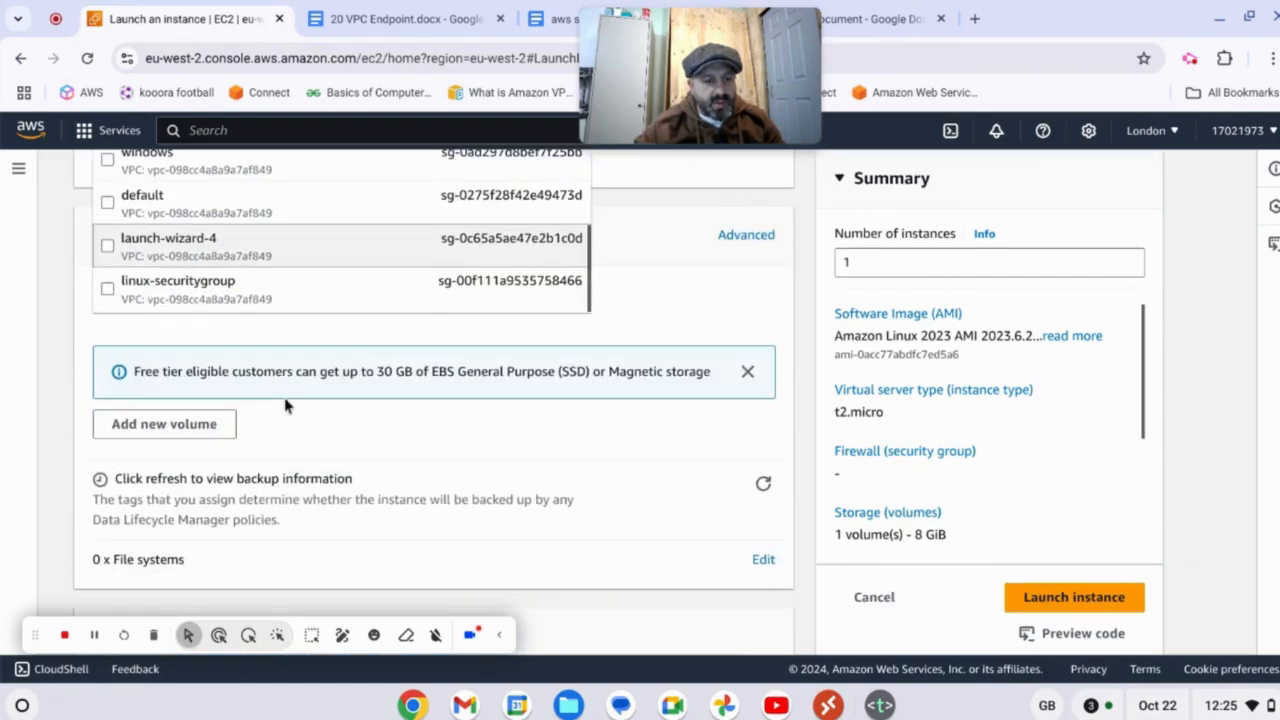
{"action": "left_click", "coordinate": [219, 303]}
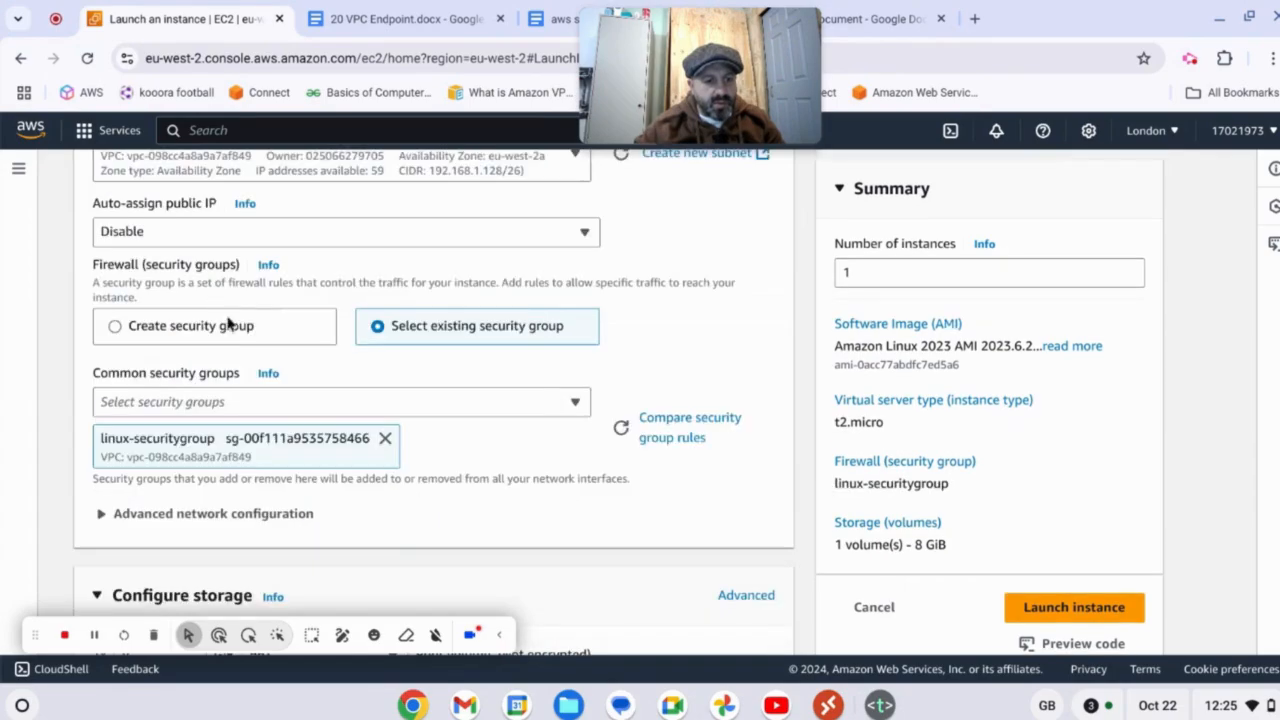
- Expand the advanced details, set the IAM instance profile to ec2-accessing-s3 and launch the linux-private instance
{"action": "scroll", "coordinate": [283, 434], "scroll_direction": "down", "scroll_amount": 3}
{"action": "scroll", "coordinate": [262, 438], "scroll_direction": "down", "scroll_amount": 3}
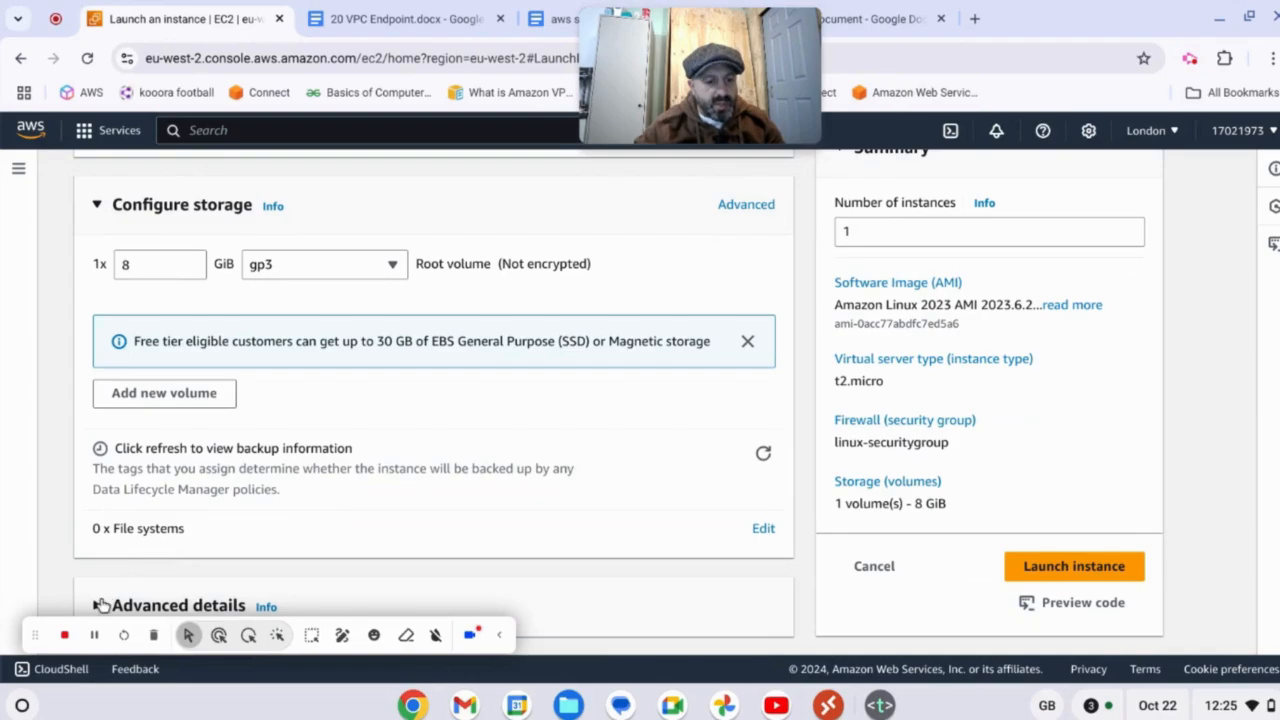
{"action": "left_click", "coordinate": [100, 607]}
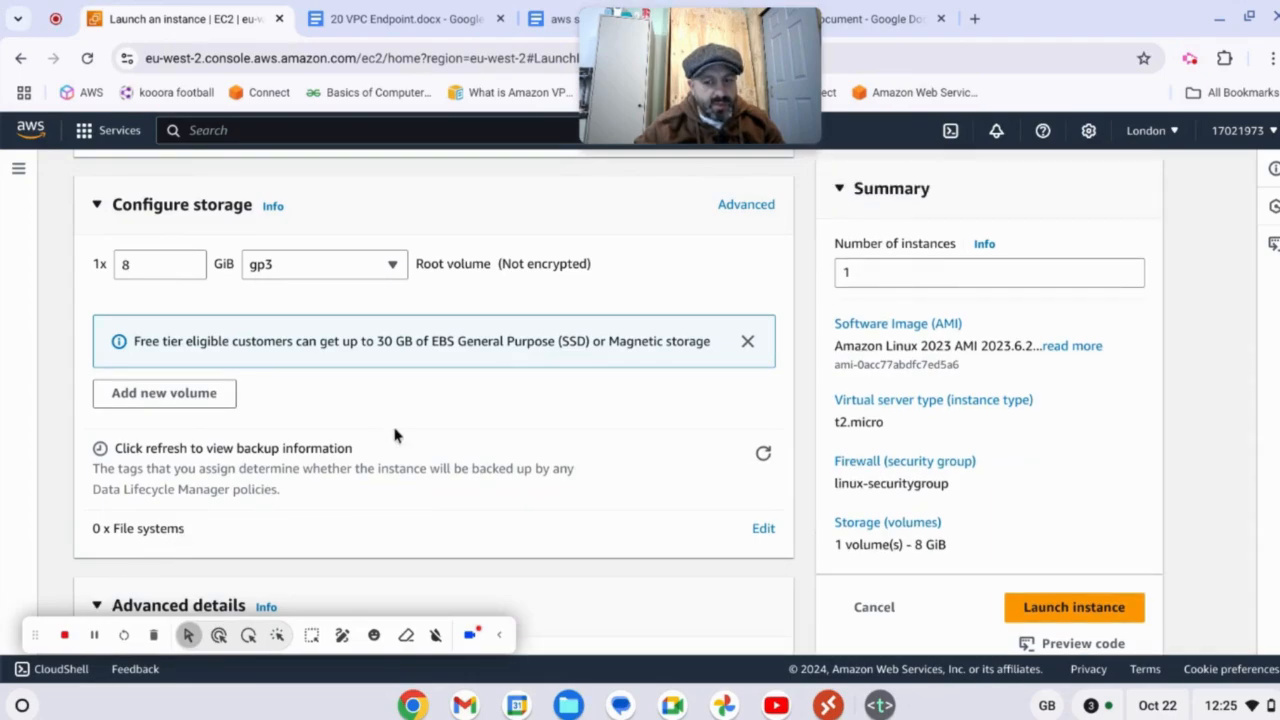
{"action": "scroll", "coordinate": [400, 430], "scroll_direction": "down", "scroll_amount": 3}
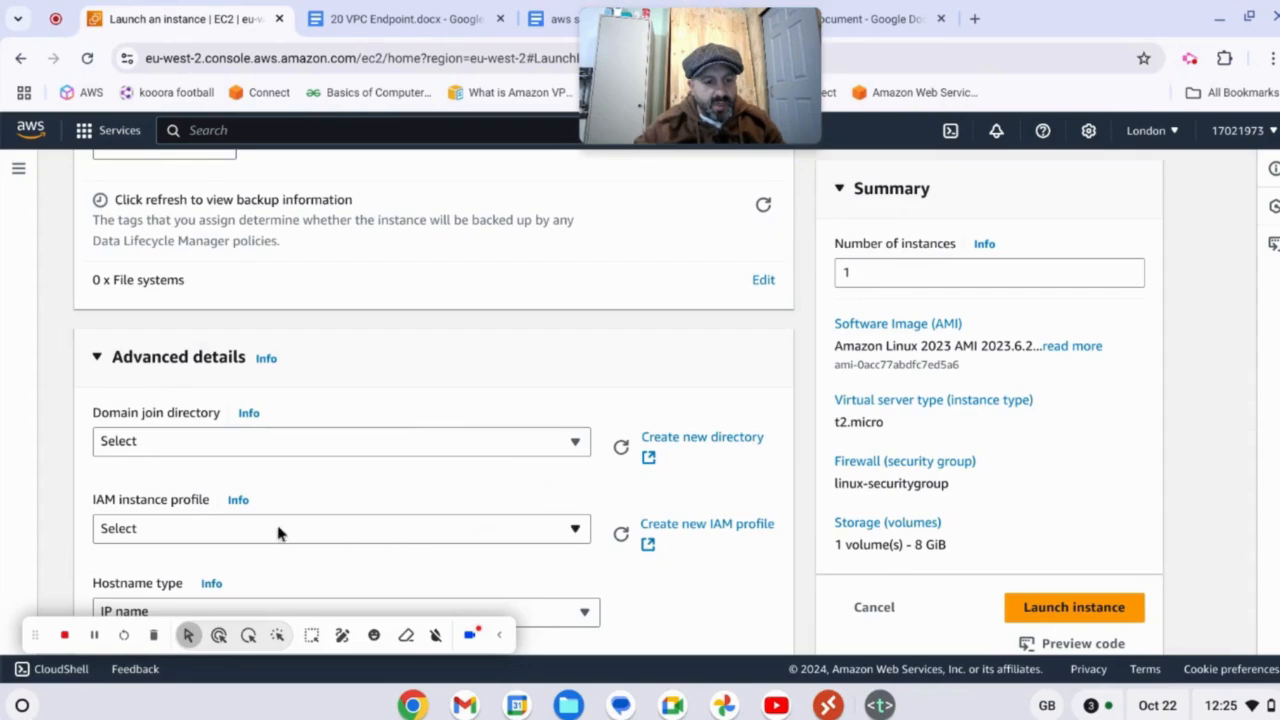
{"action": "left_click", "coordinate": [577, 529]}
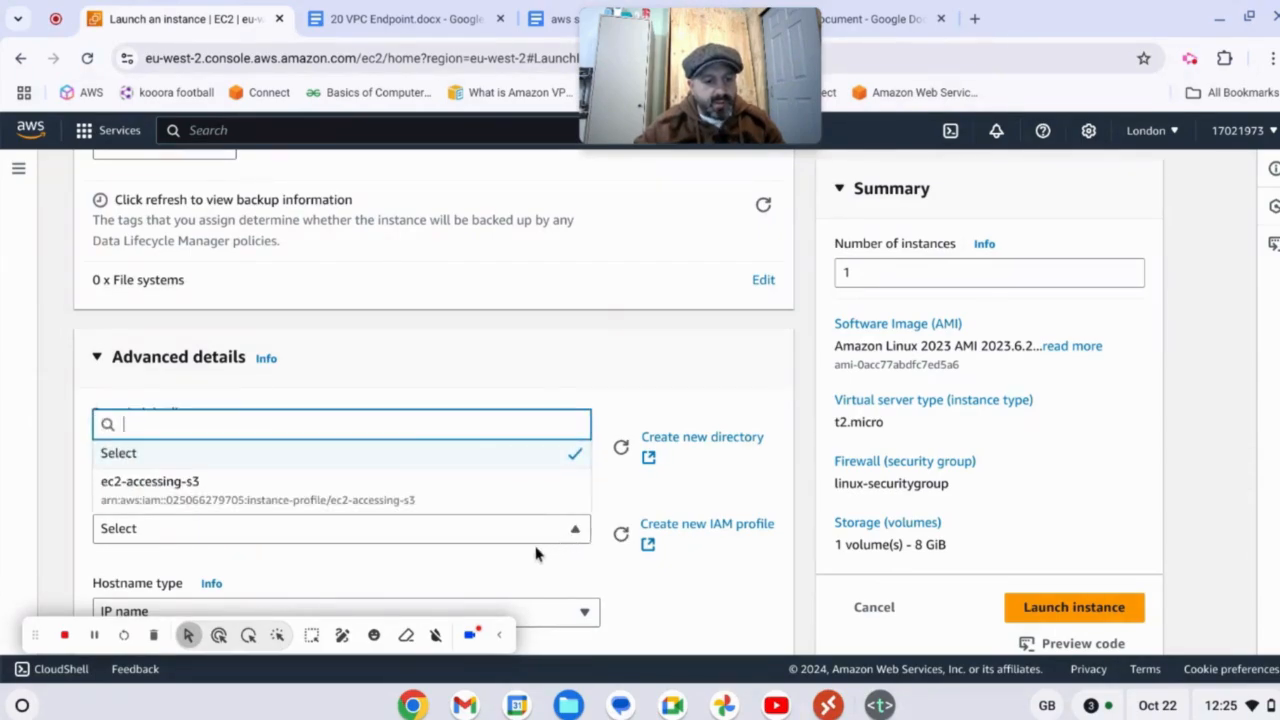
{"action": "left_click", "coordinate": [306, 492]}
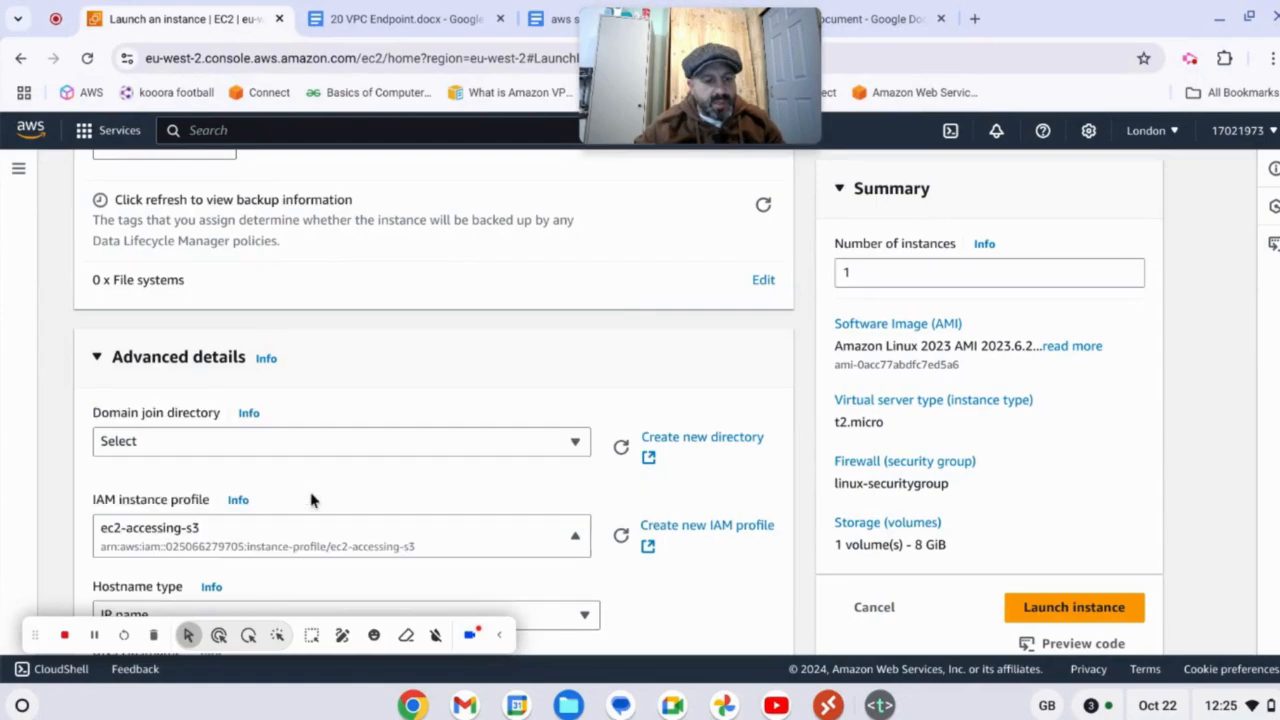
{"action": "left_click", "coordinate": [1062, 609]}
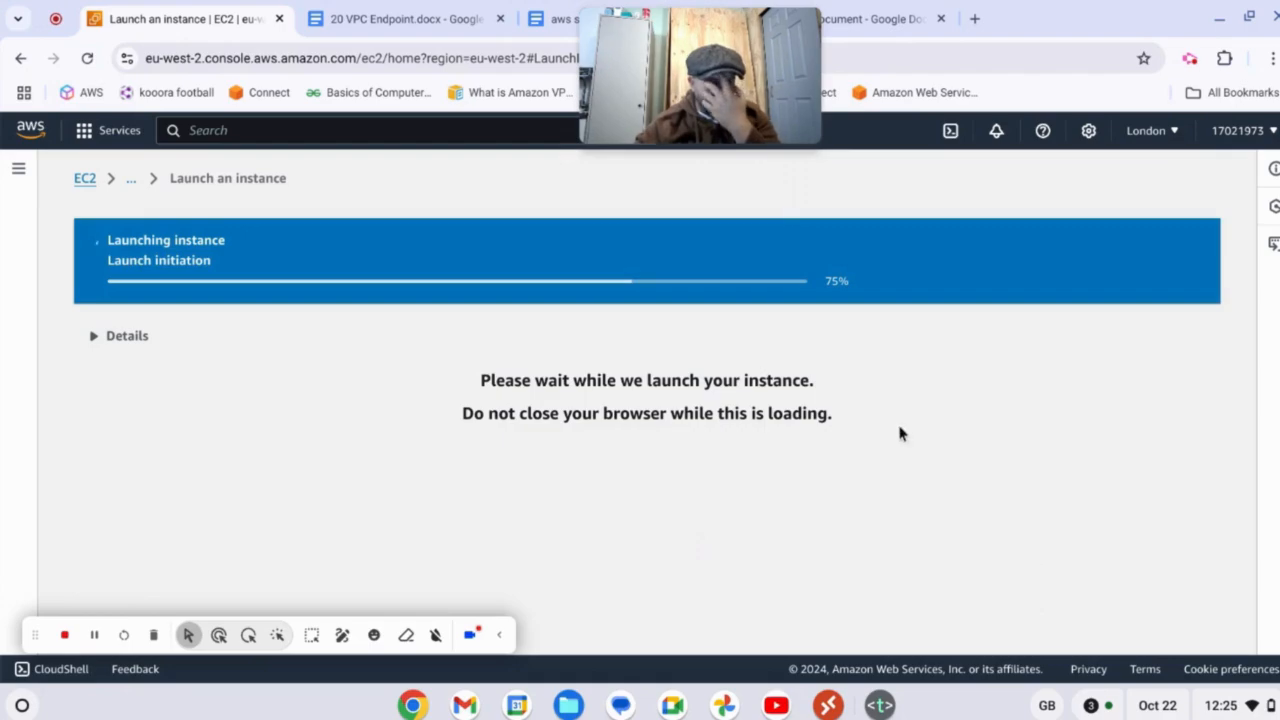
- Go back to the EC2 running instances list and refresh it
{"action": "left_click", "coordinate": [84, 181]}
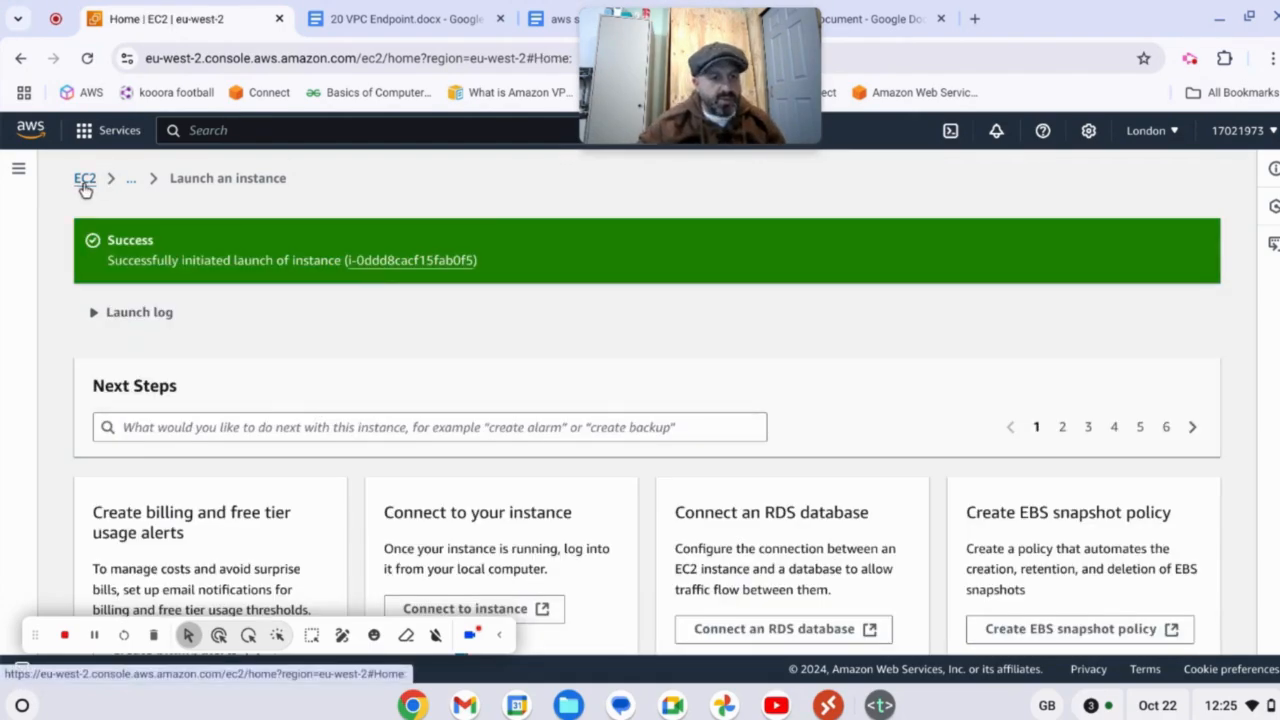
{"action": "left_click", "coordinate": [338, 290]}
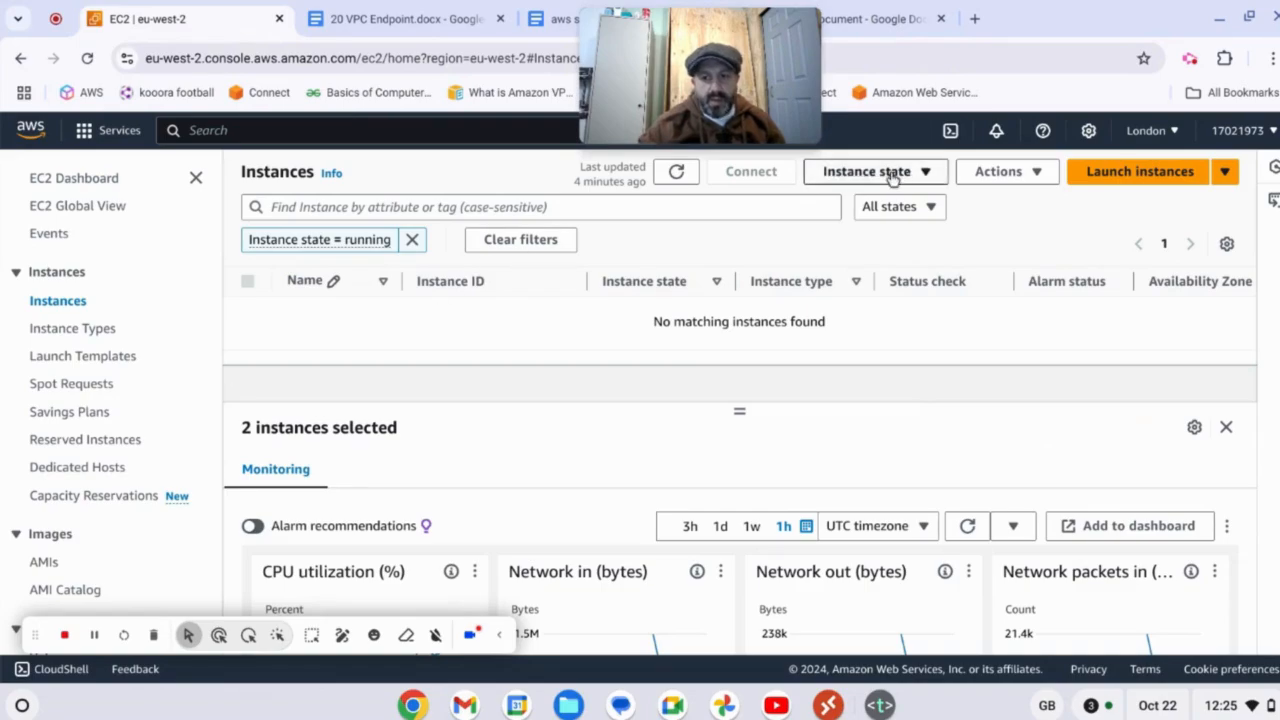
{"action": "left_click", "coordinate": [676, 174]}
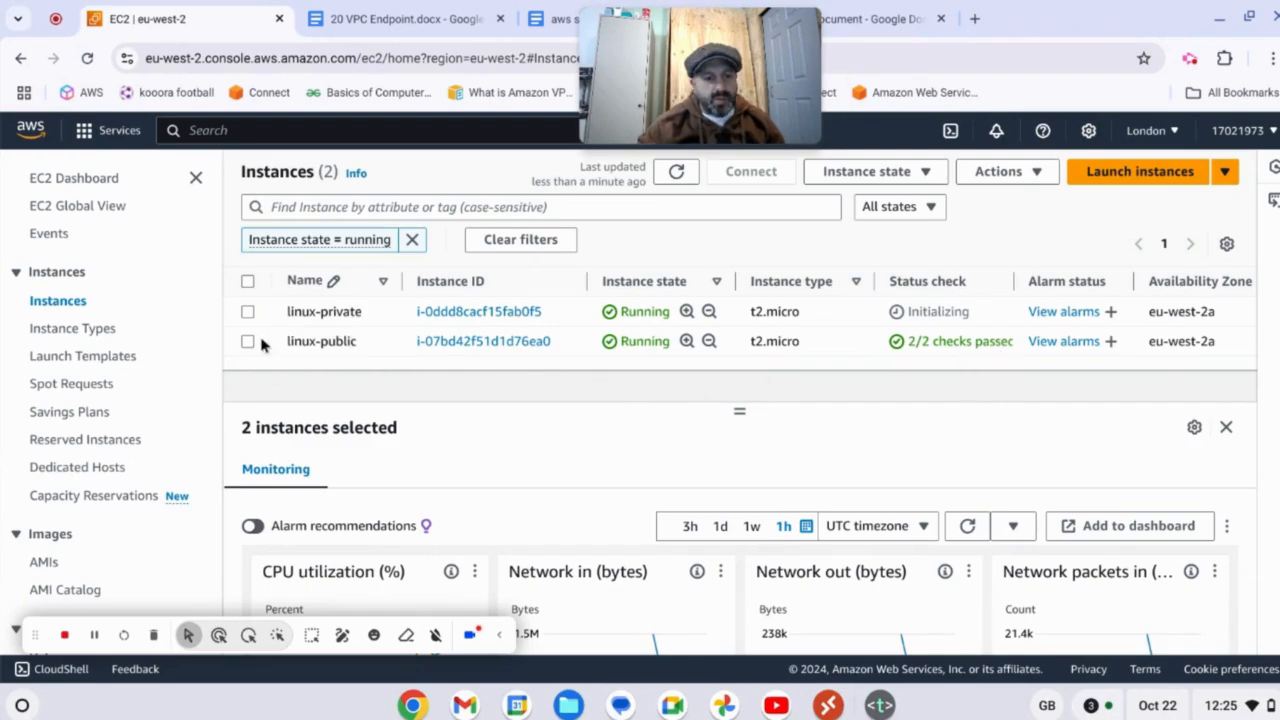
- Connect to the linux-public instance through EC2 Instance Connect using its public IPv4 address, and focus its terminal
{"action": "left_click", "coordinate": [463, 342]}
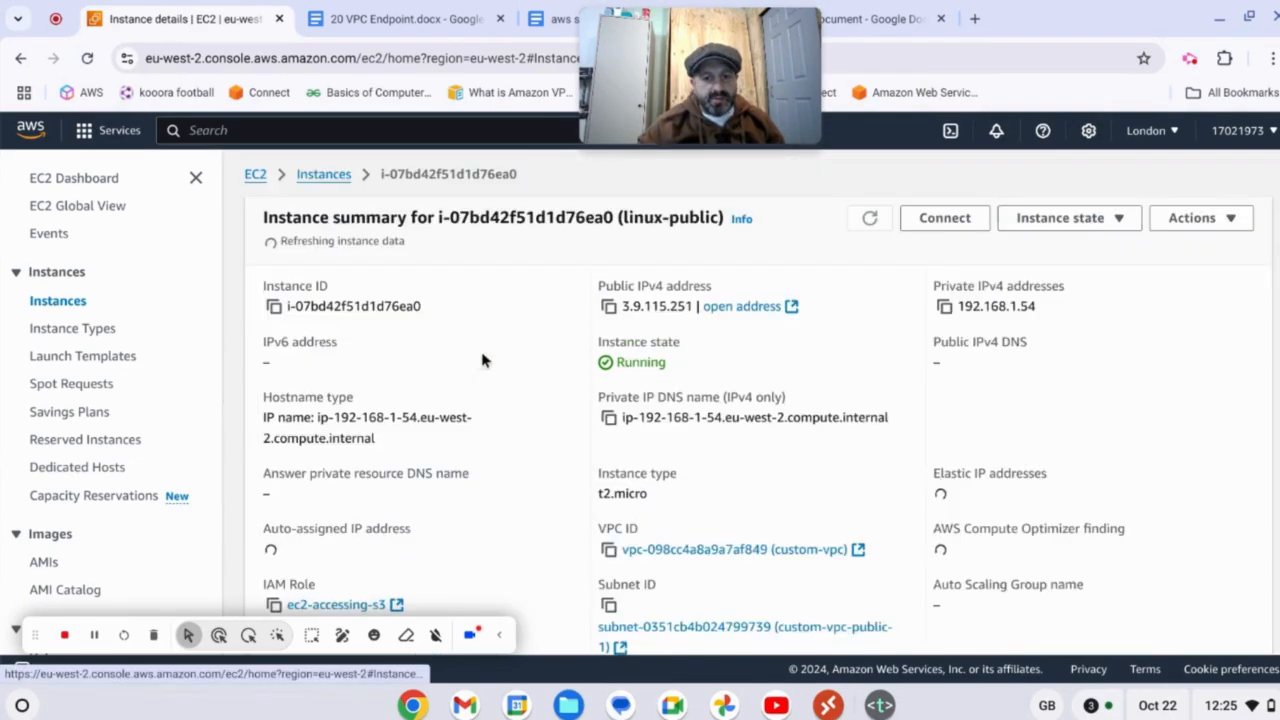
{"action": "left_click", "coordinate": [925, 224]}
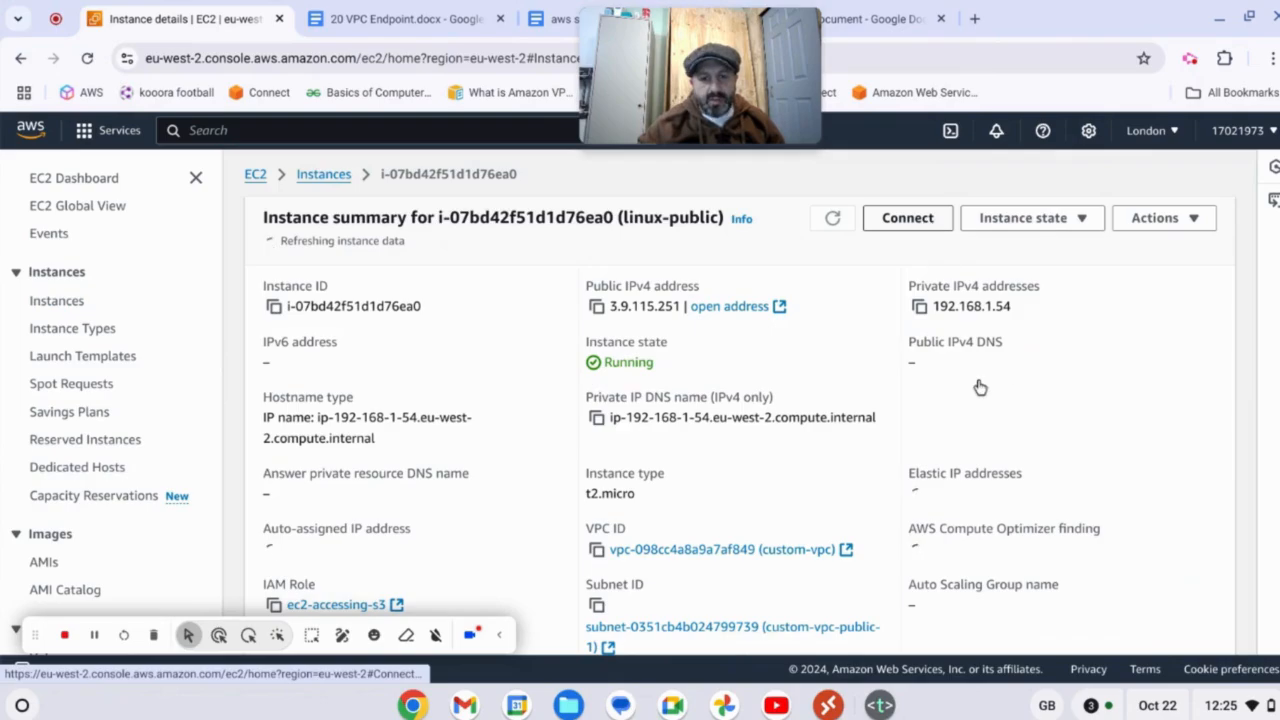
{"action": "scroll", "coordinate": [331, 371], "scroll_direction": "down", "scroll_amount": 5}
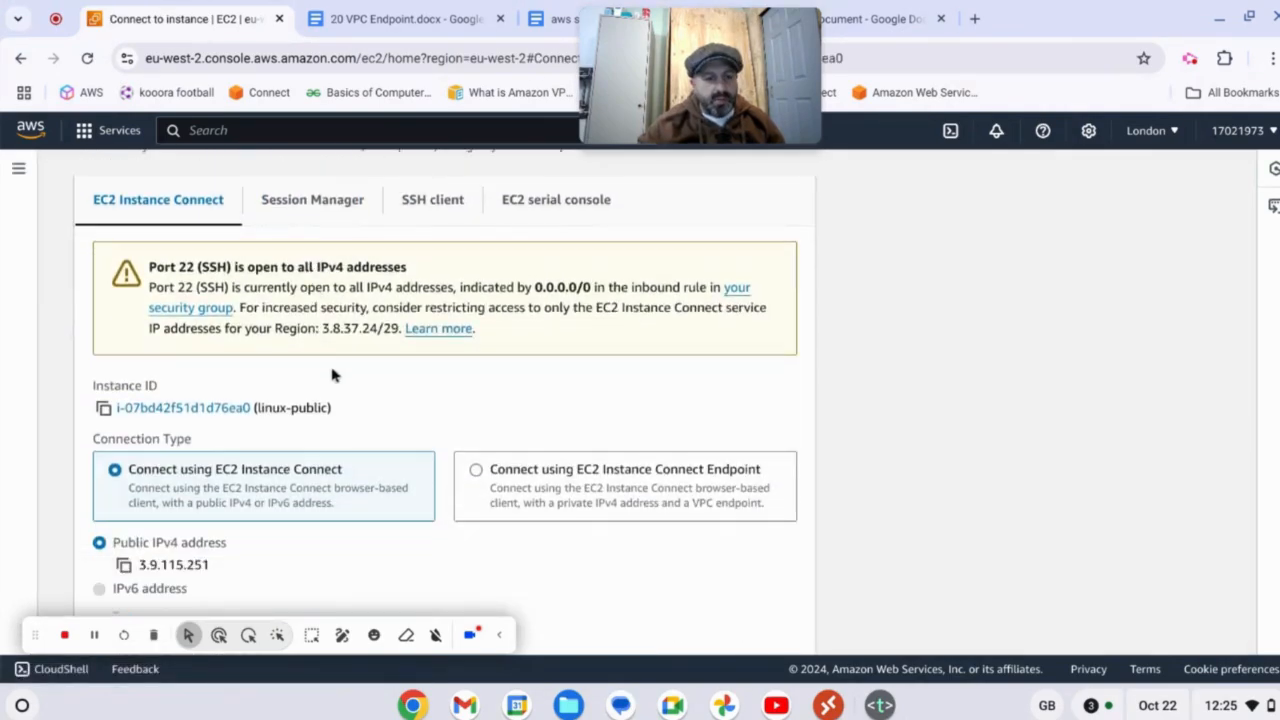
{"action": "left_click", "coordinate": [785, 620]}
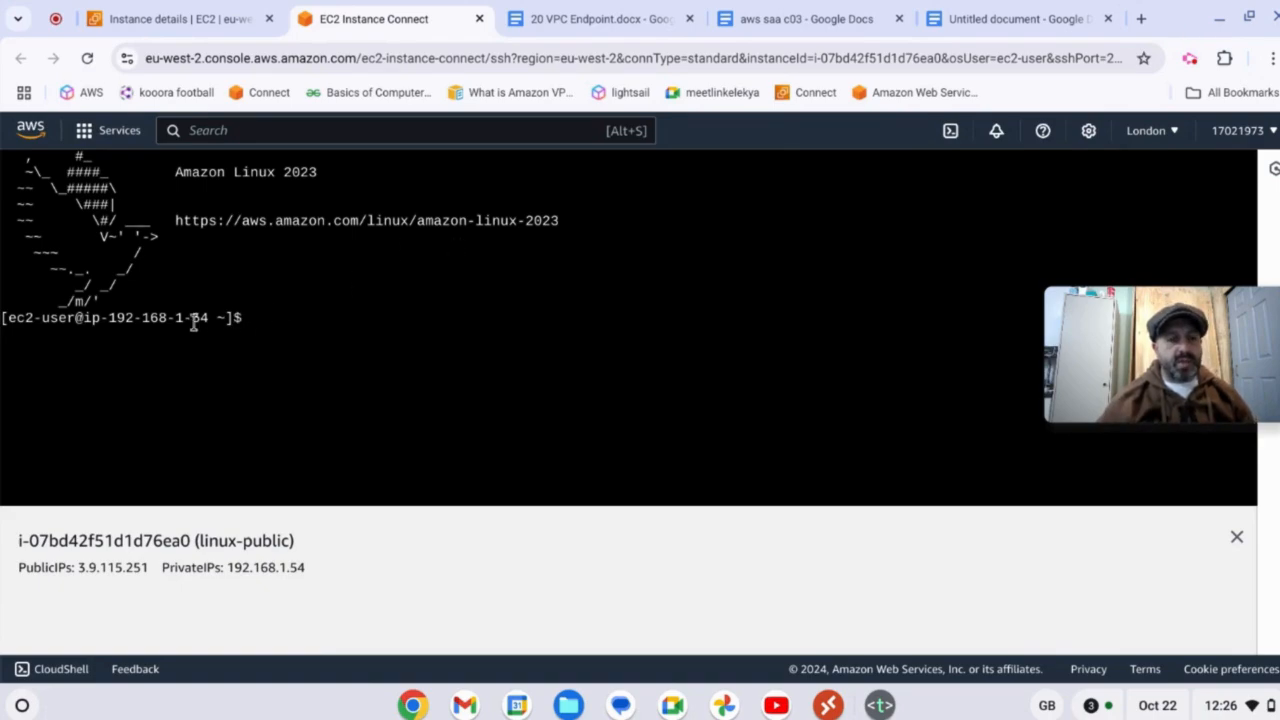
{"action": "left_click", "coordinate": [252, 320]}
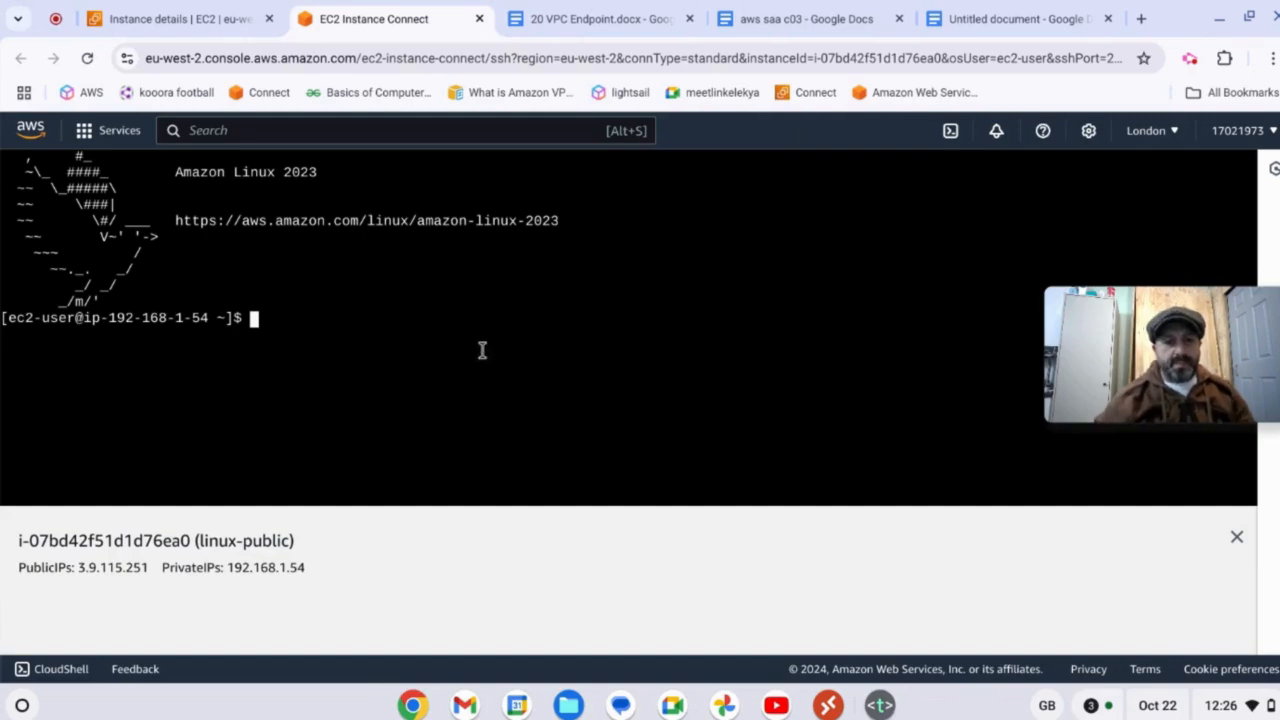
- Following the VPC Endpoint document's key-creation commands, run vi ssh amazon-linux.pem in the linux-public terminal and switch to insert mode
{"action": "left_click", "coordinate": [619, 20]}
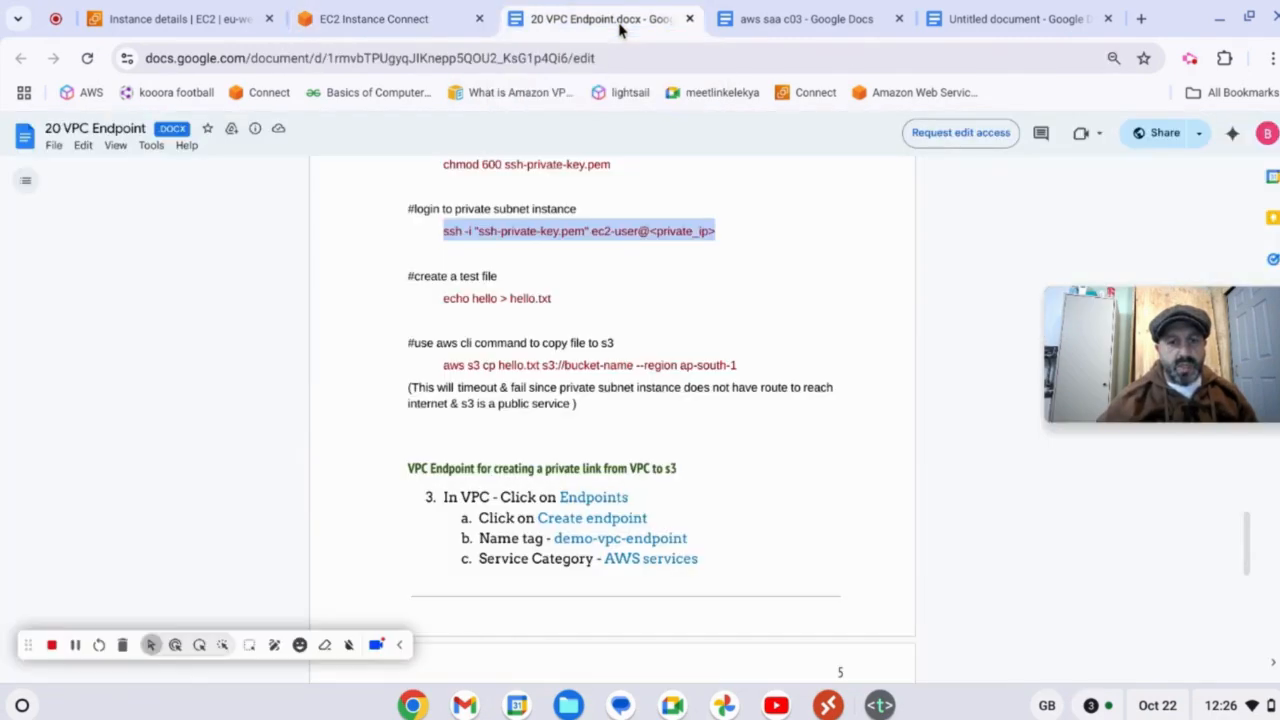
{"action": "scroll", "coordinate": [628, 214], "scroll_direction": "up", "scroll_amount": 2}
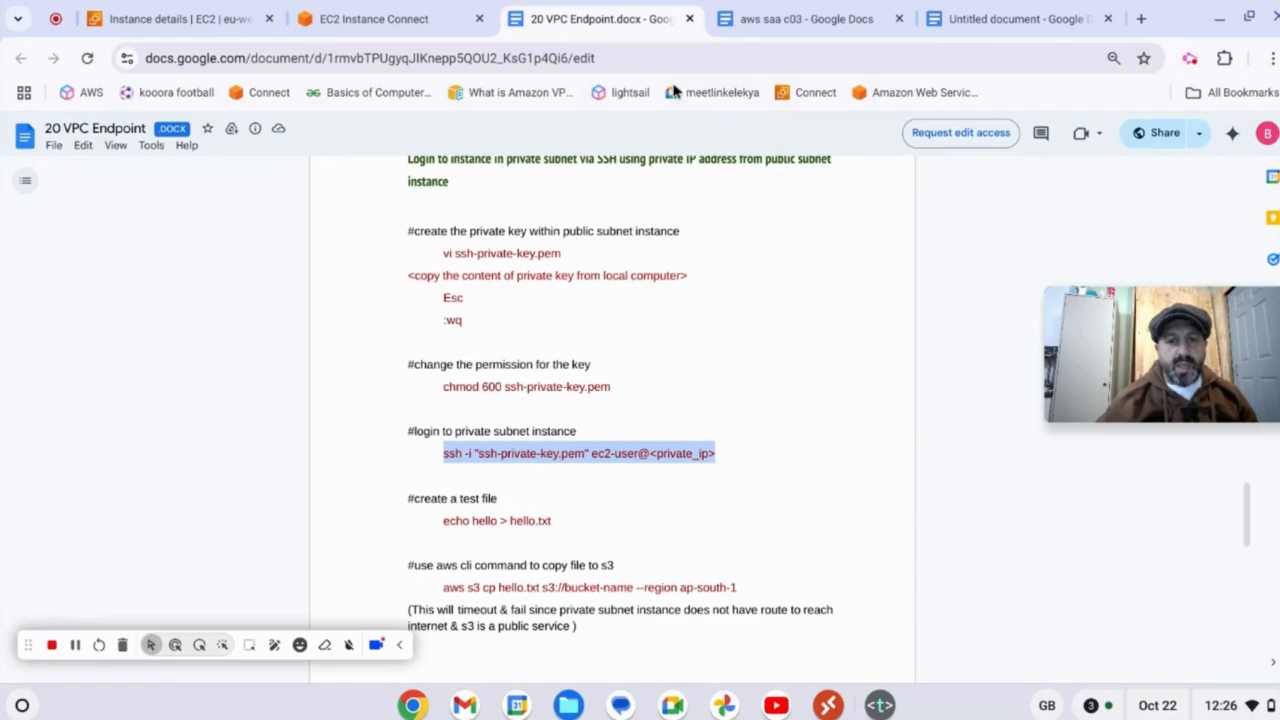
{"action": "left_click", "coordinate": [324, 24]}
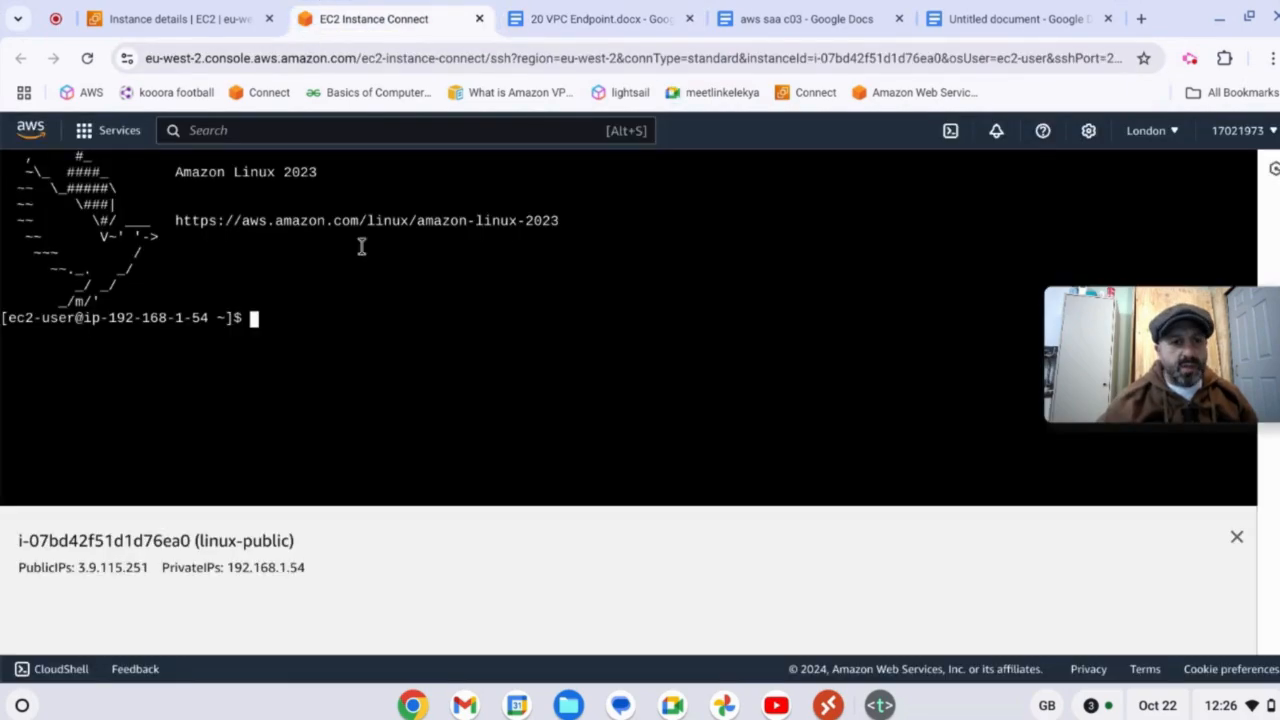
{"action": "type", "text": "vi "}
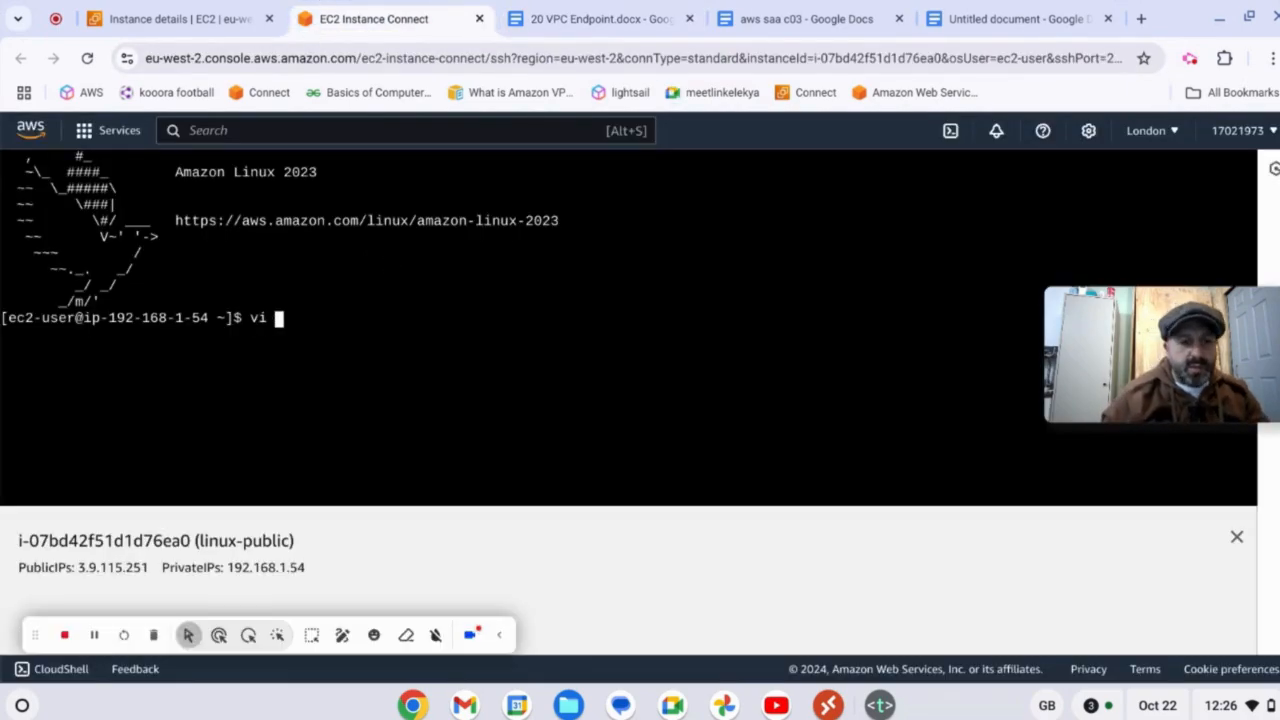
{"action": "type", "text": "ssh"}
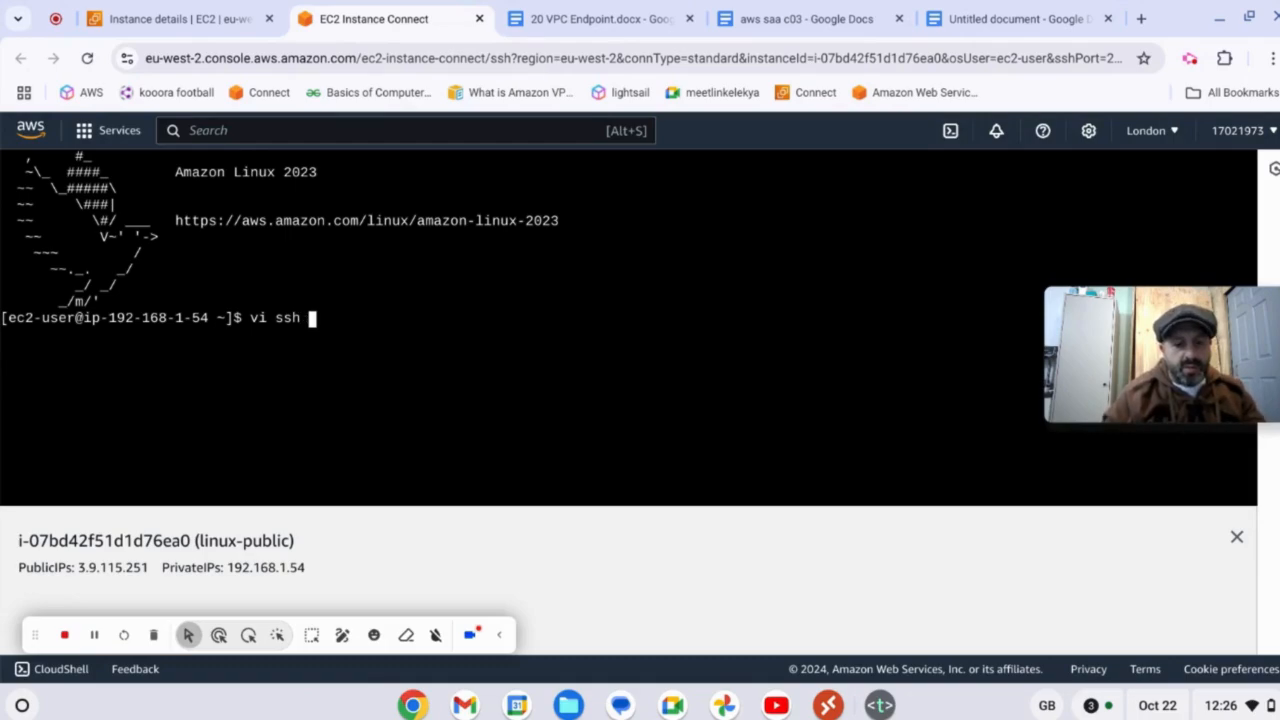
{"action": "type", "text": " ama"}
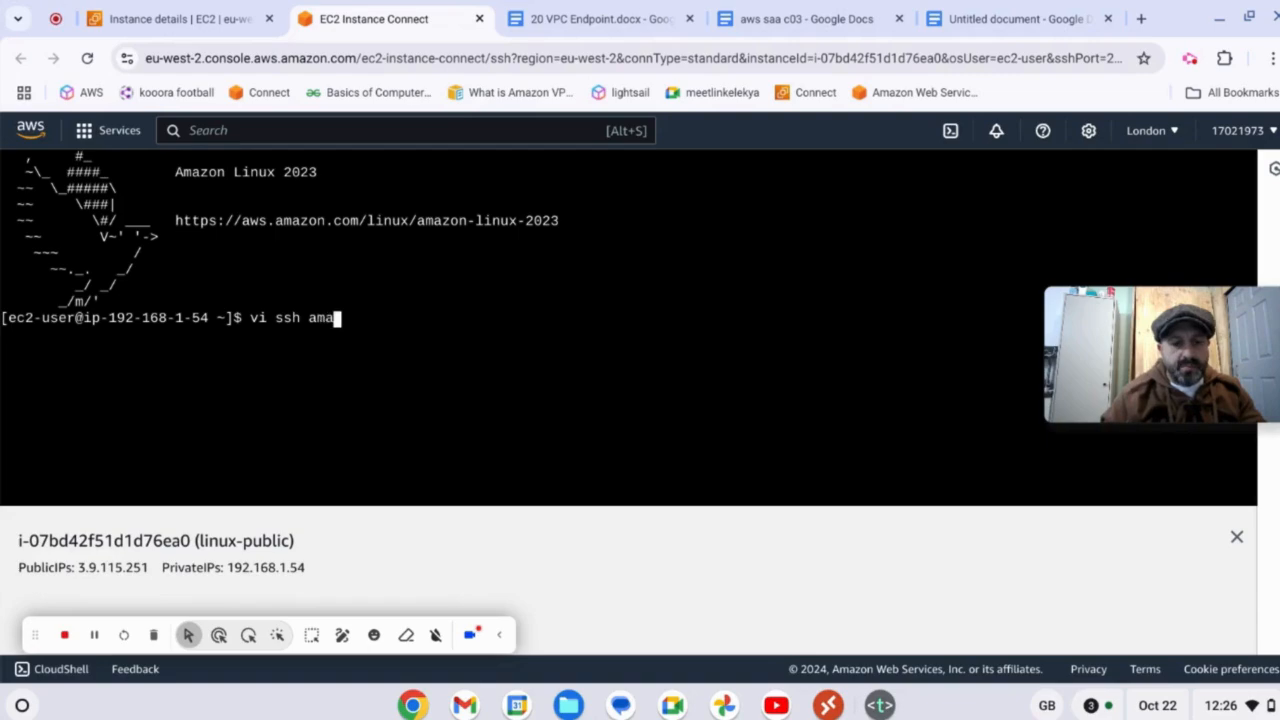
{"action": "type", "text": "zon"}
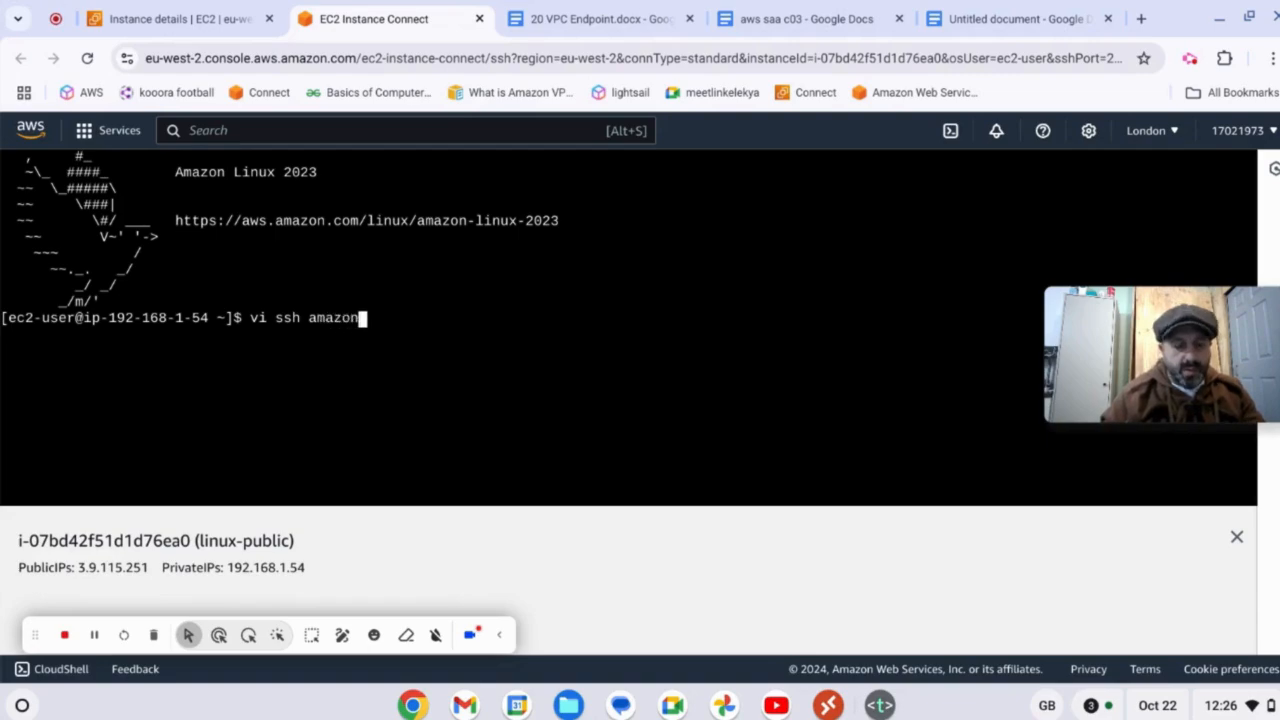
{"action": "type", "text": "linux"}
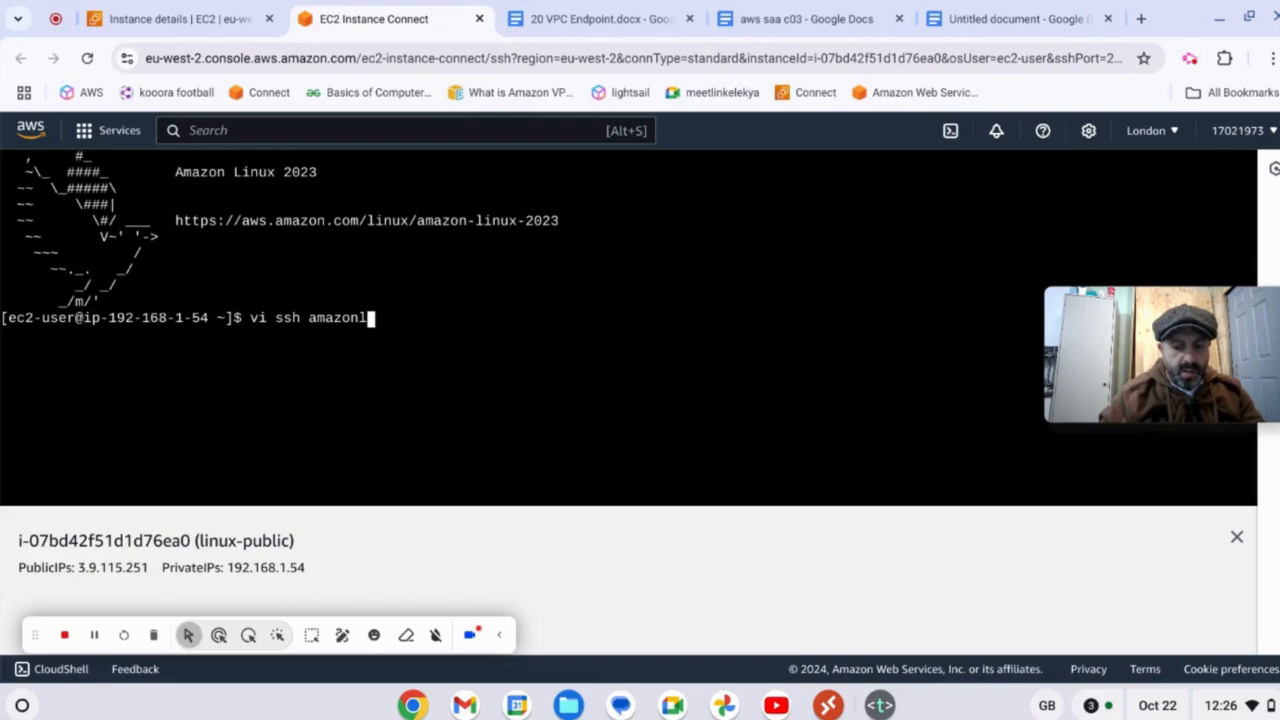
{"action": "key", "text": "BackSpace"}
{"action": "key", "text": "BackSpace"}
{"action": "key", "text": "BackSpace"}
{"action": "key", "text": "BackSpace"}
{"action": "key", "text": "BackSpace"}
{"action": "type", "text": "-linux"}
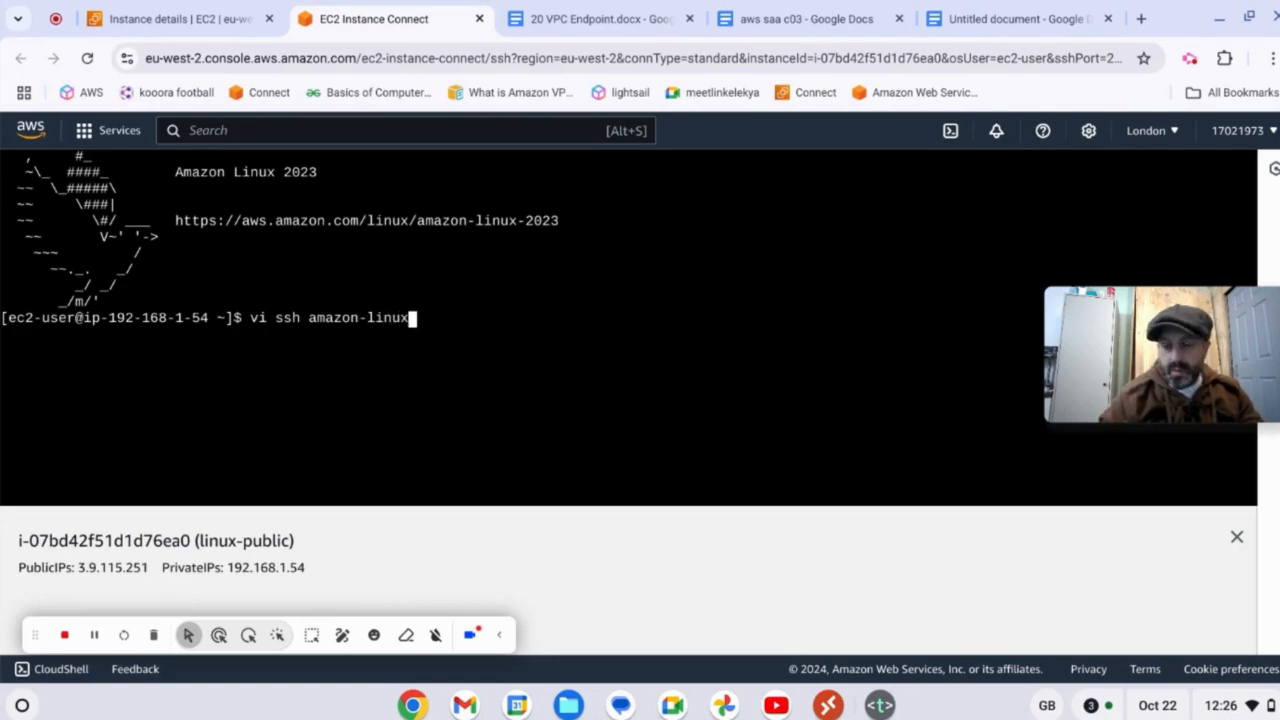
{"action": "type", "text": "."}
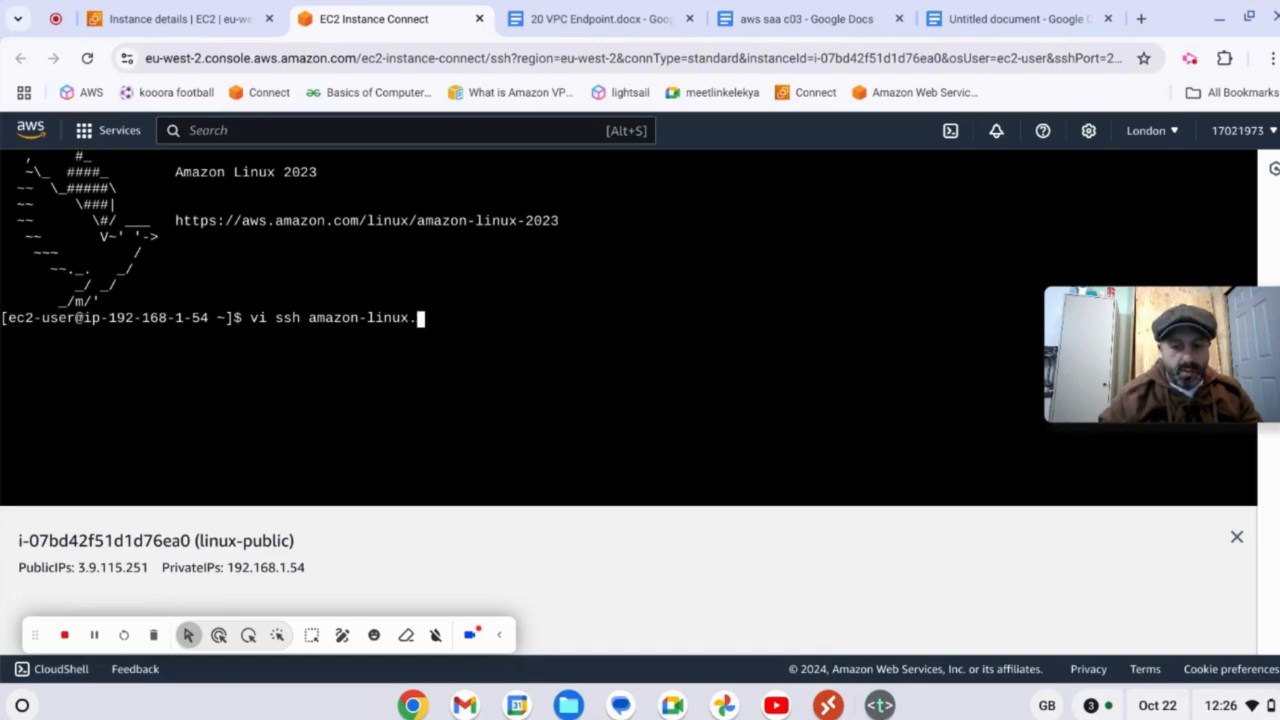
{"action": "type", "text": "pem"}
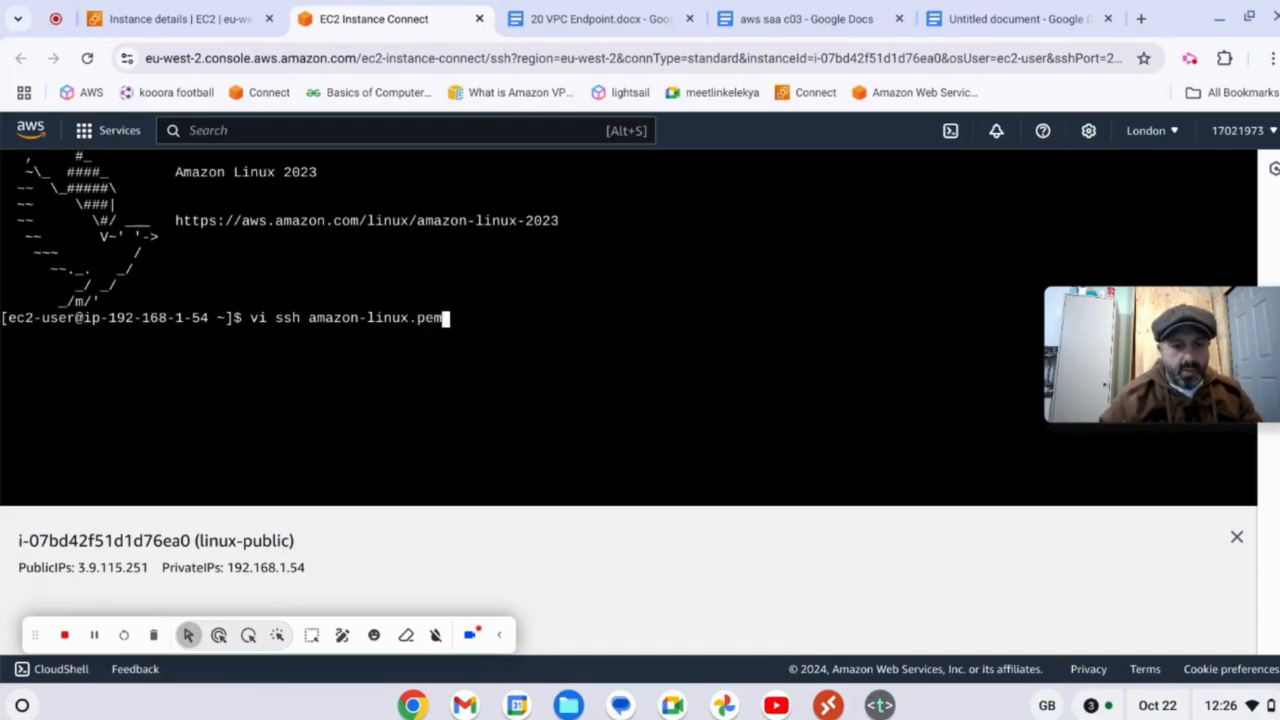
{"action": "key", "text": "Return"}
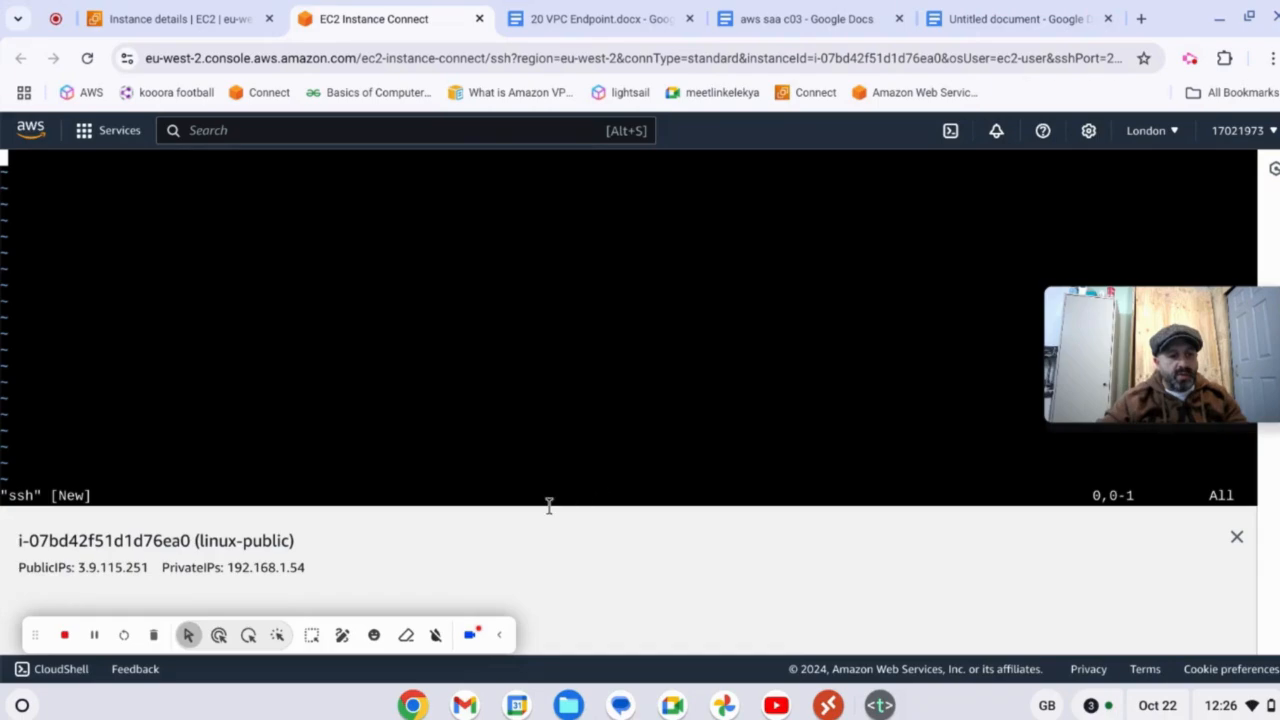
{"action": "key", "text": "i"}
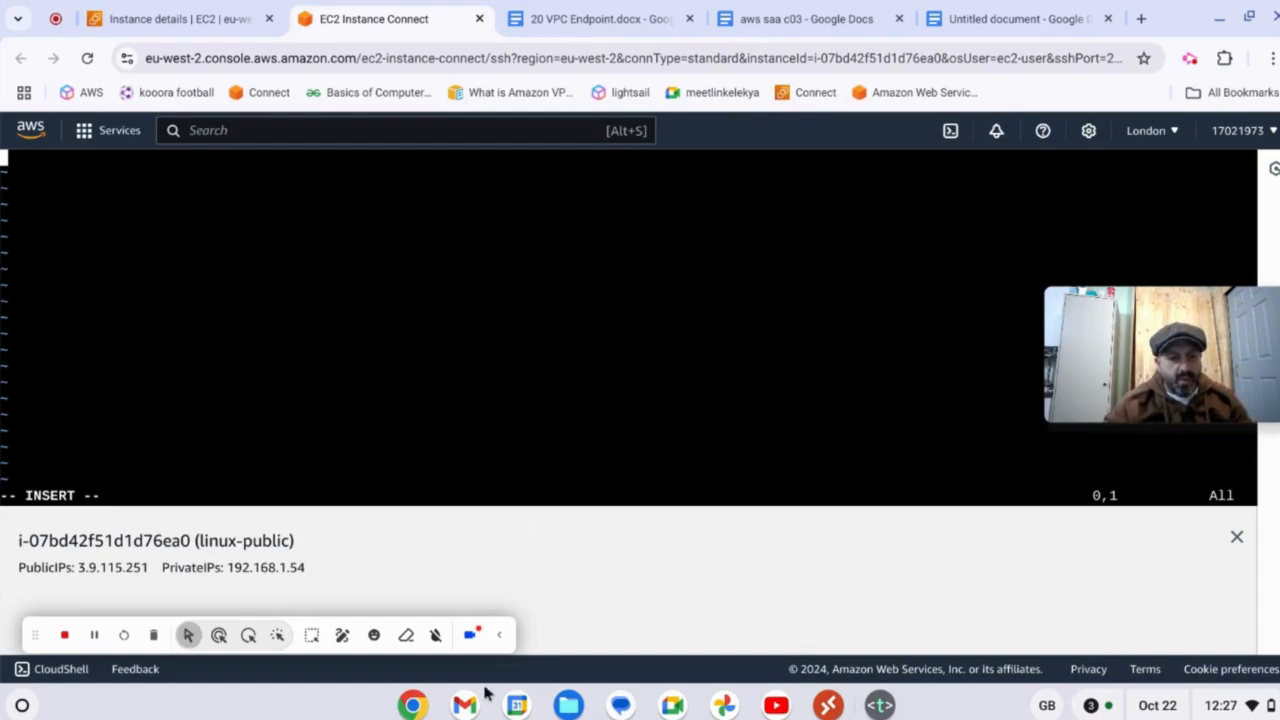
- Switch to the Files app and open amazon-linux.pem from the Downloads folder in the text editor
{"action": "left_click", "coordinate": [569, 706]}
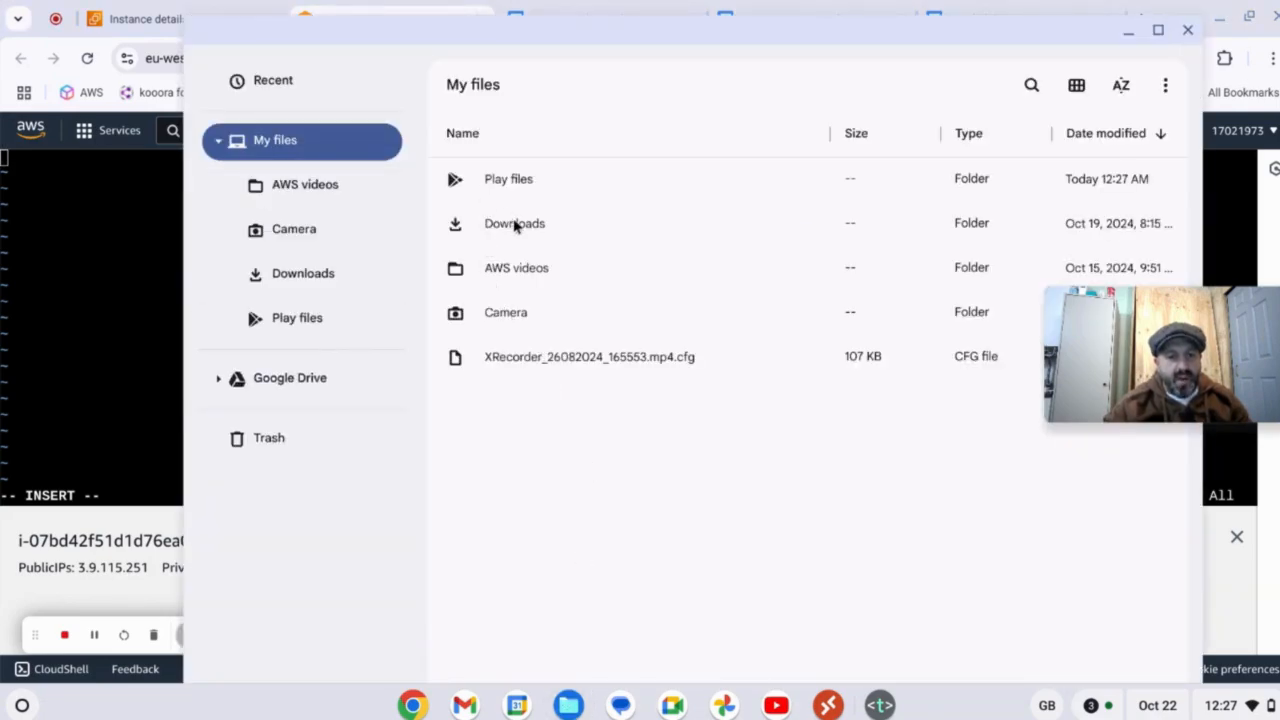
{"action": "left_click", "coordinate": [515, 224]}
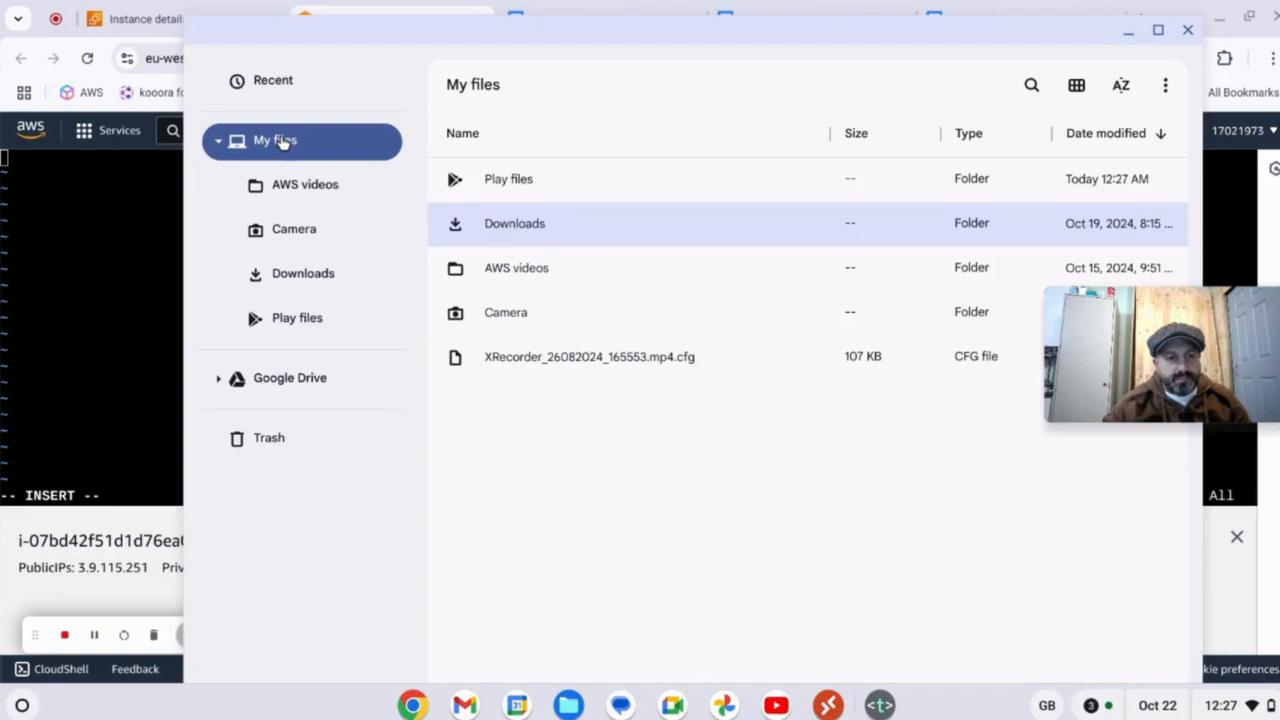
{"action": "double_click", "coordinate": [510, 224]}
{"action": "scroll", "coordinate": [543, 443], "scroll_direction": "down", "scroll_amount": 8}
{"action": "scroll", "coordinate": [526, 422], "scroll_direction": "down", "scroll_amount": 15}
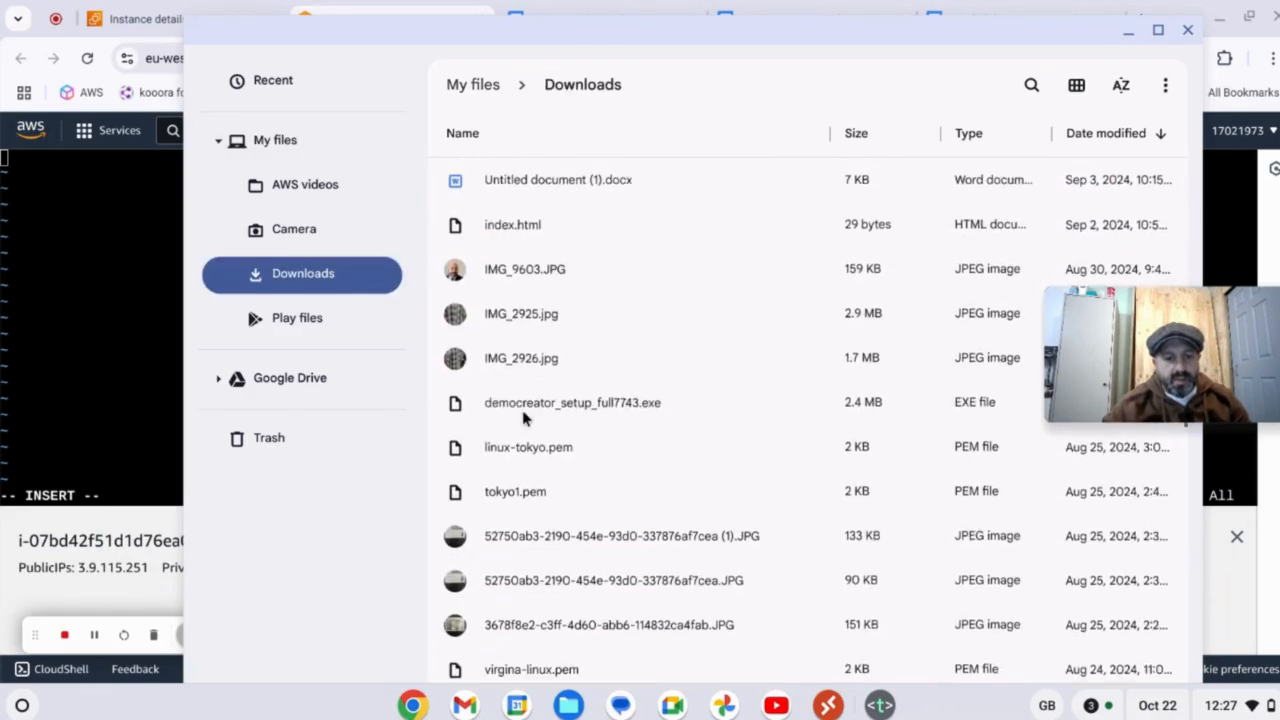
{"action": "scroll", "coordinate": [523, 420], "scroll_direction": "down", "scroll_amount": 15}
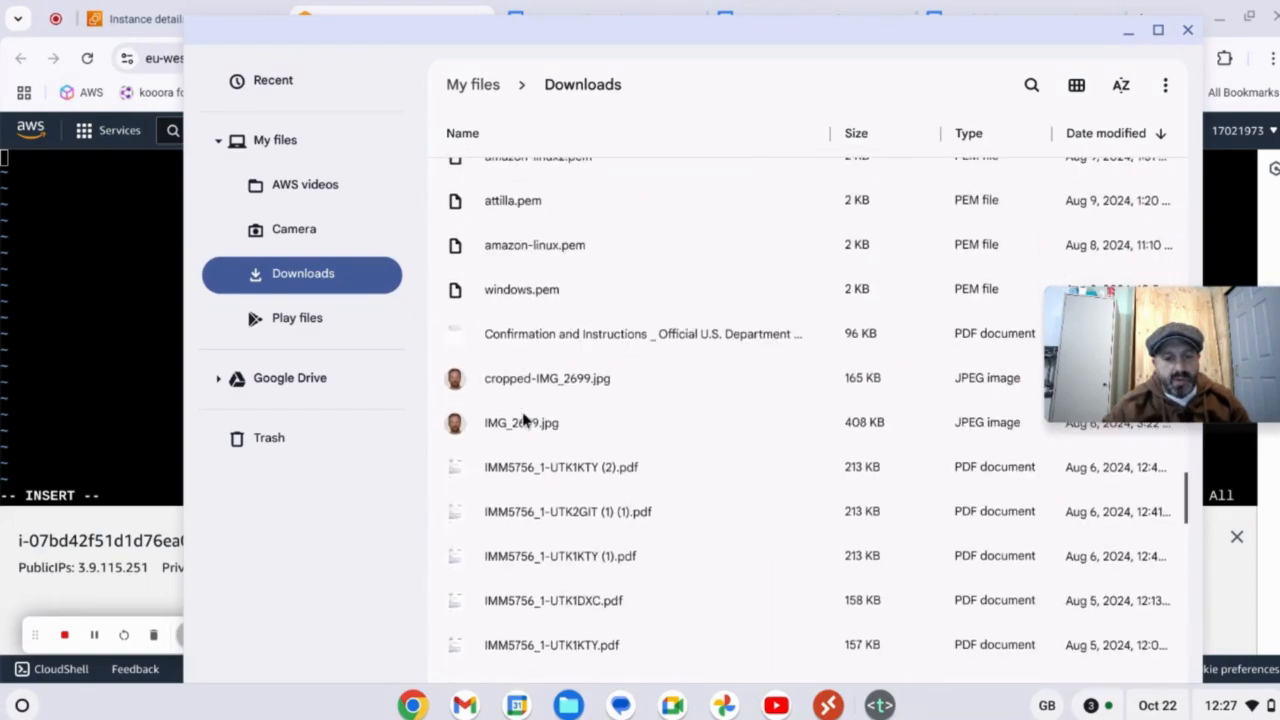
{"action": "scroll", "coordinate": [523, 420], "scroll_direction": "up", "scroll_amount": 2}
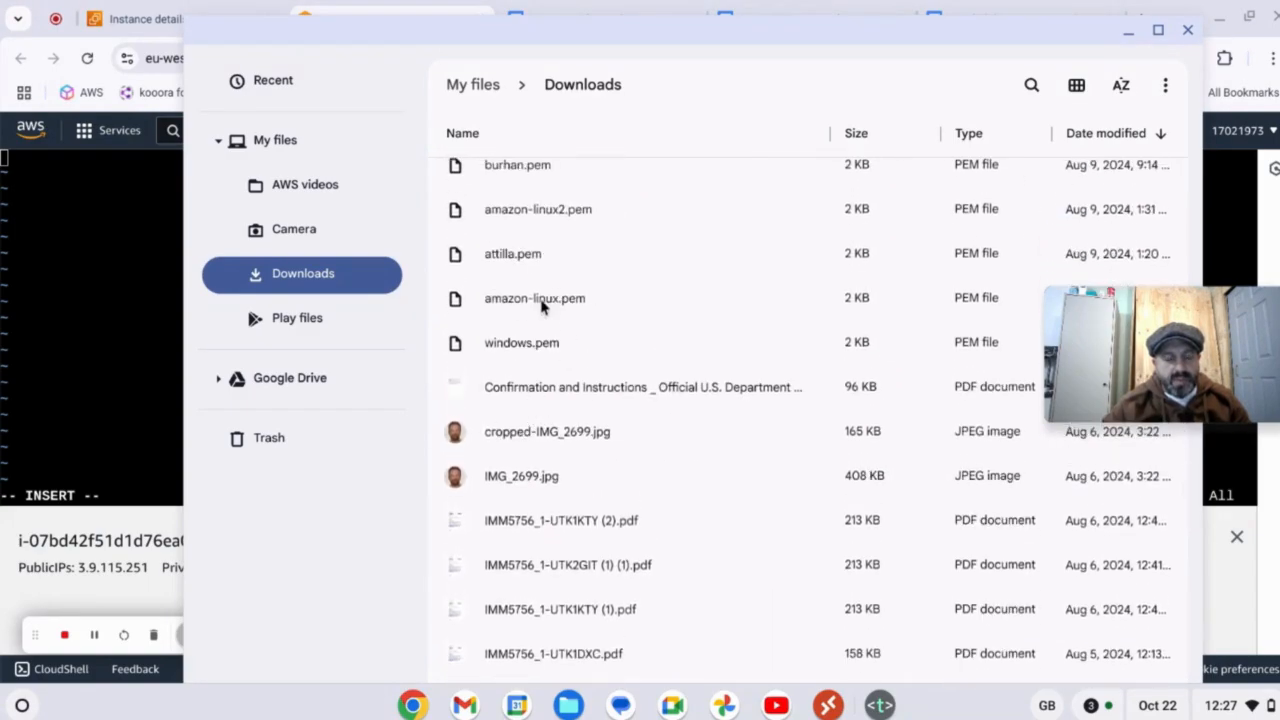
{"action": "double_click", "coordinate": [532, 300]}
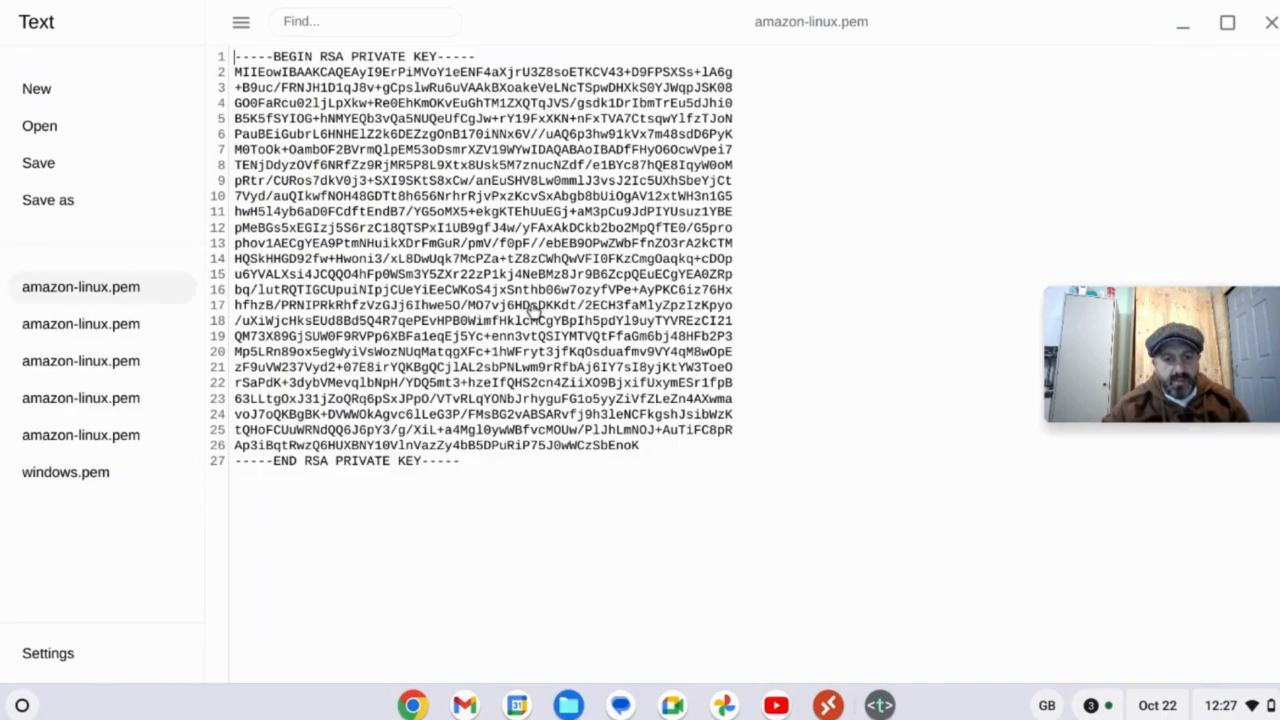
- Copy the entire private key from amazon-linux.pem and paste it into the vi buffer in the EC2 Instance Connect terminal
{"action": "left_click_drag", "start_coordinate": [230, 60], "coordinate": [508, 489]}
{"action": "right_click", "coordinate": [500, 420]}
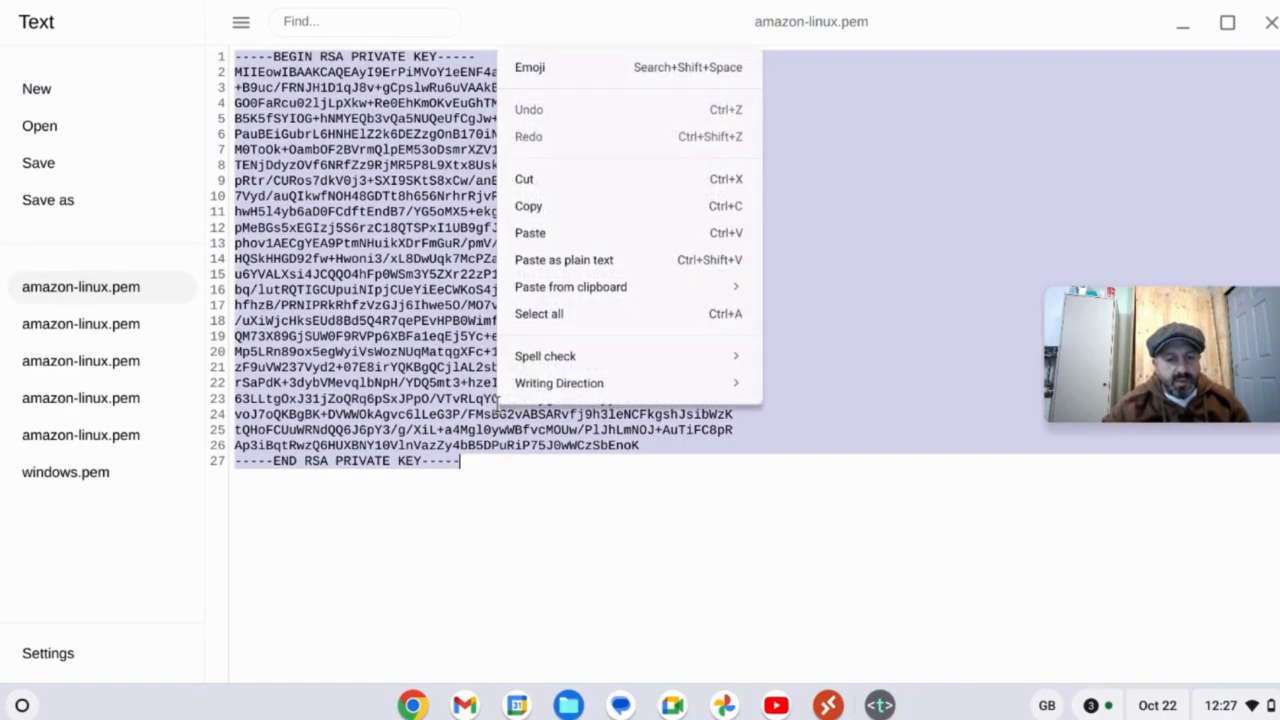
{"action": "left_click", "coordinate": [527, 207]}
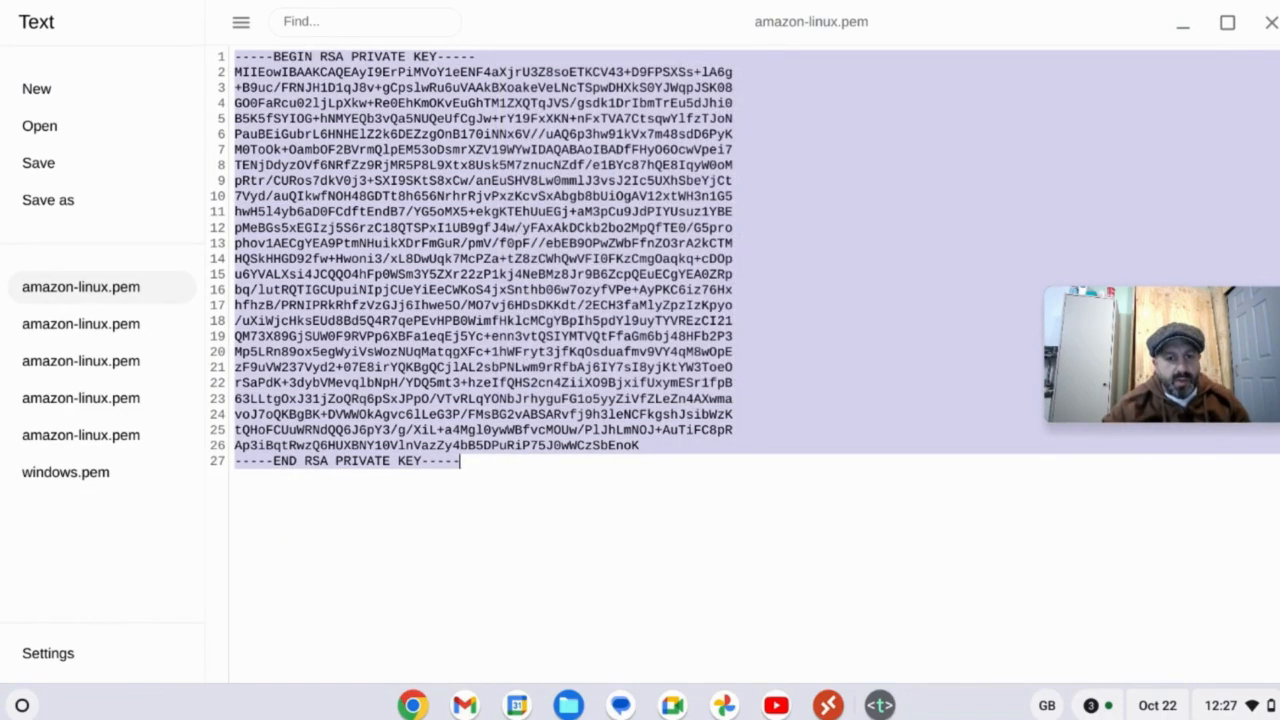
{"action": "left_click", "coordinate": [418, 706]}
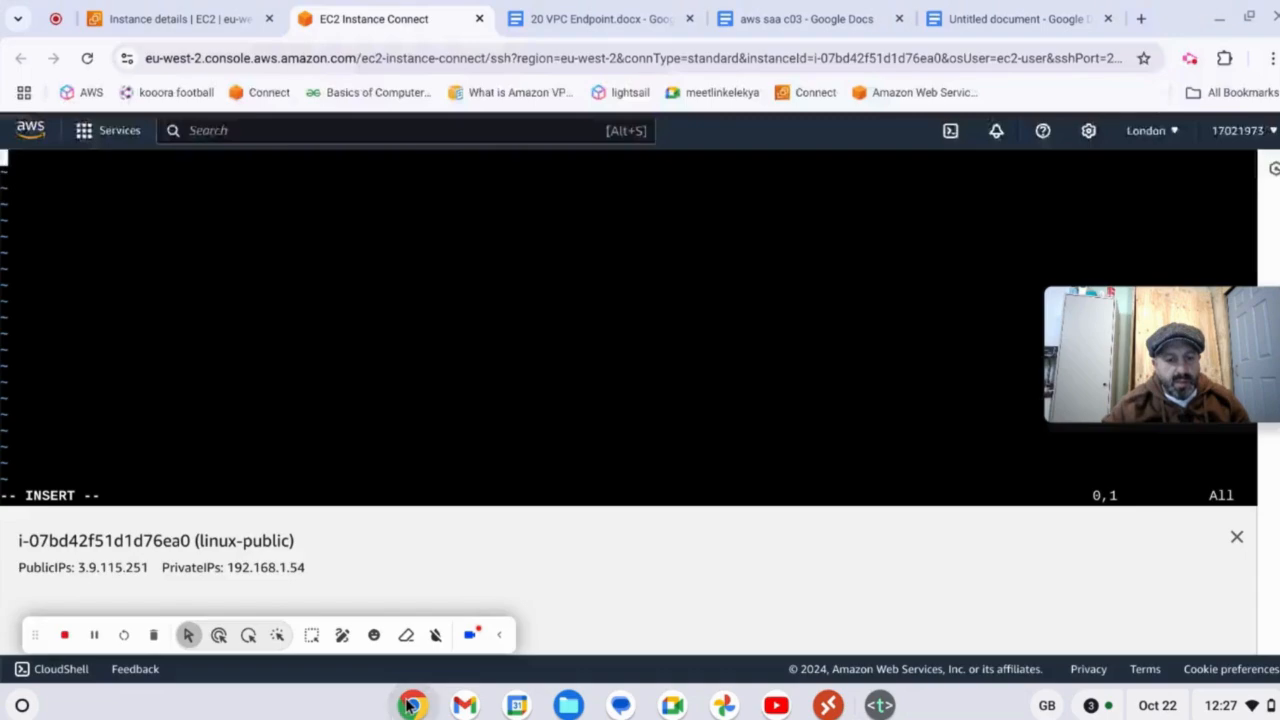
{"action": "right_click", "coordinate": [26, 175]}
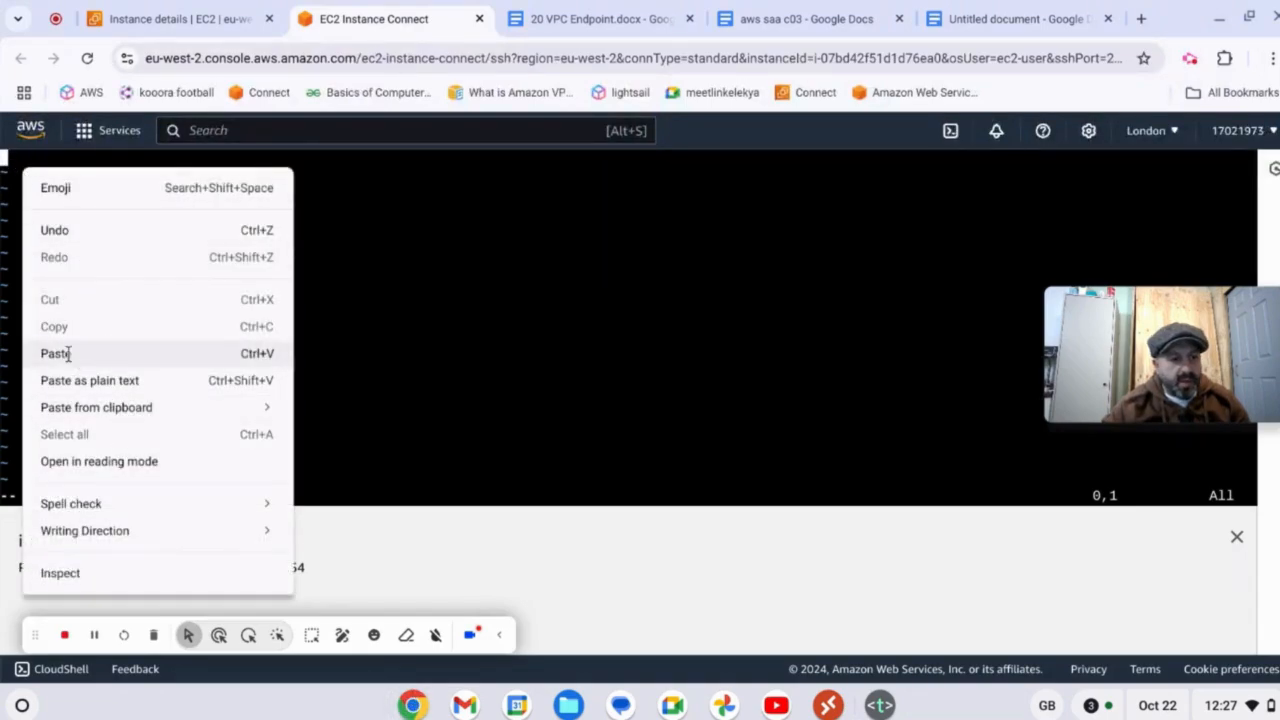
{"action": "left_click", "coordinate": [60, 353]}
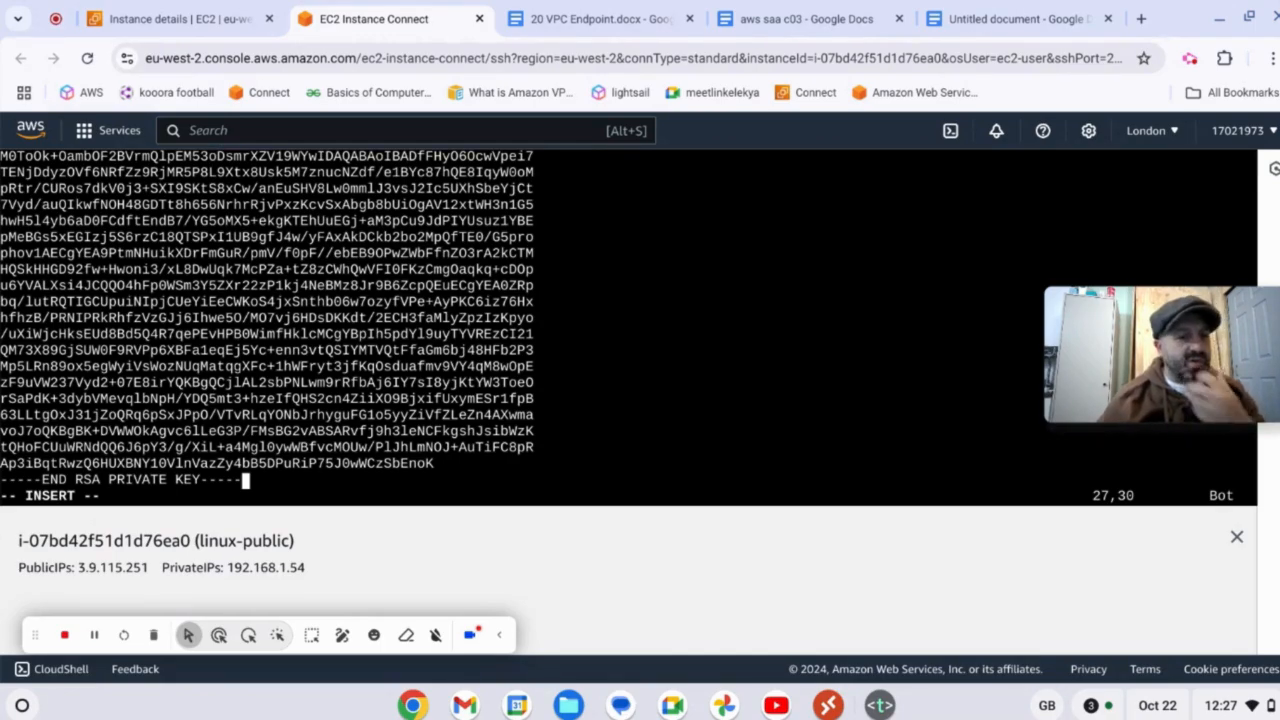
- Leave insert mode in vi and write the pasted private key file with :wq
{"action": "key", "text": "Escape"}
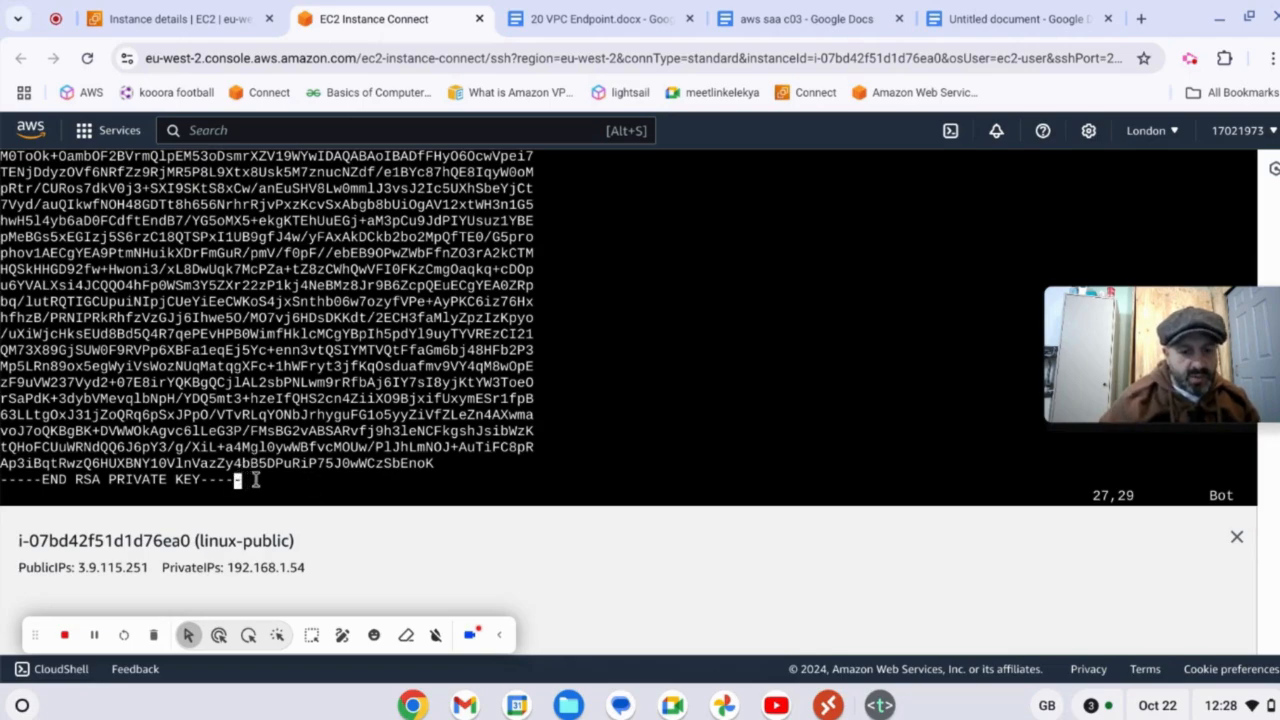
{"action": "key", "text": "Escape"}
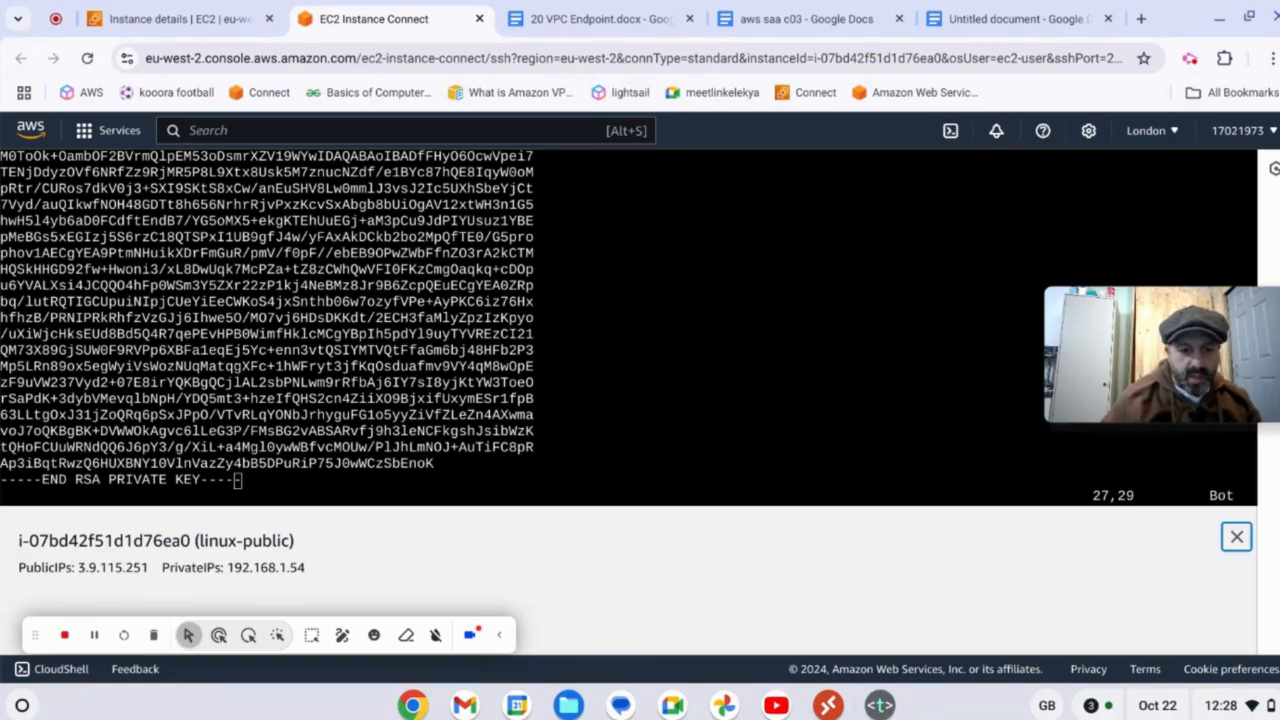
{"action": "left_click", "coordinate": [238, 482]}
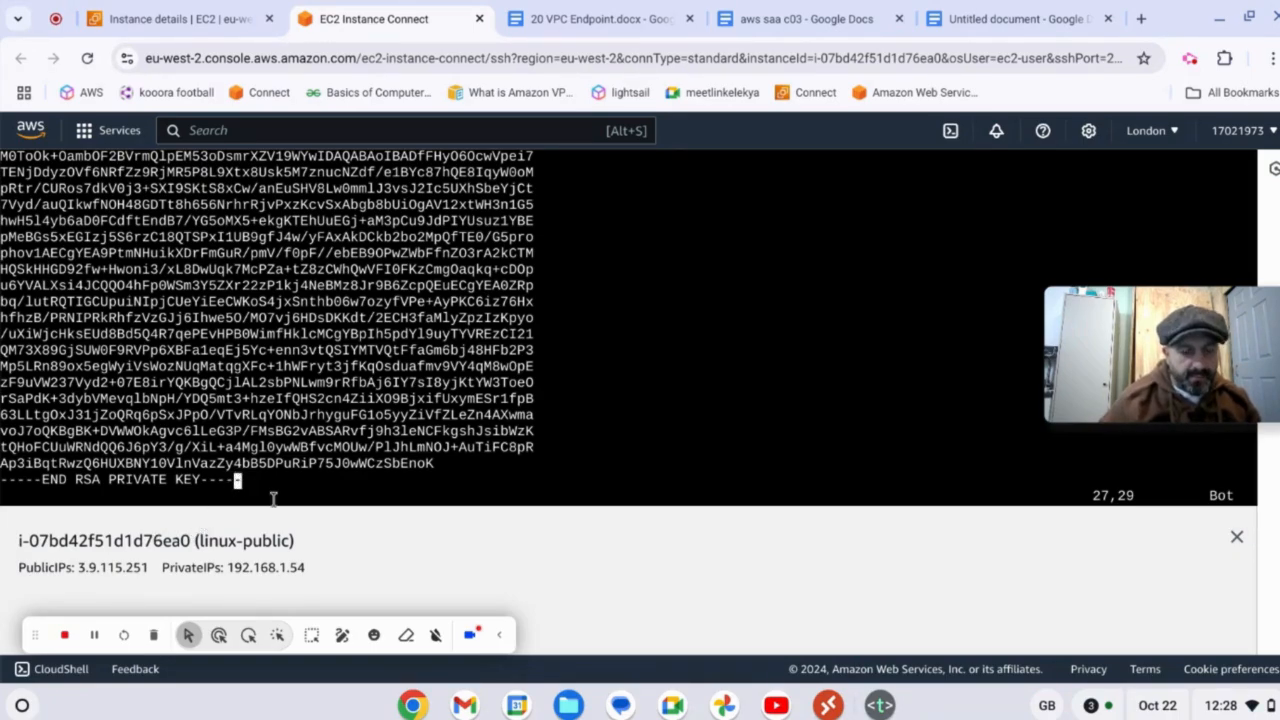
{"action": "key", "text": "Escape"}
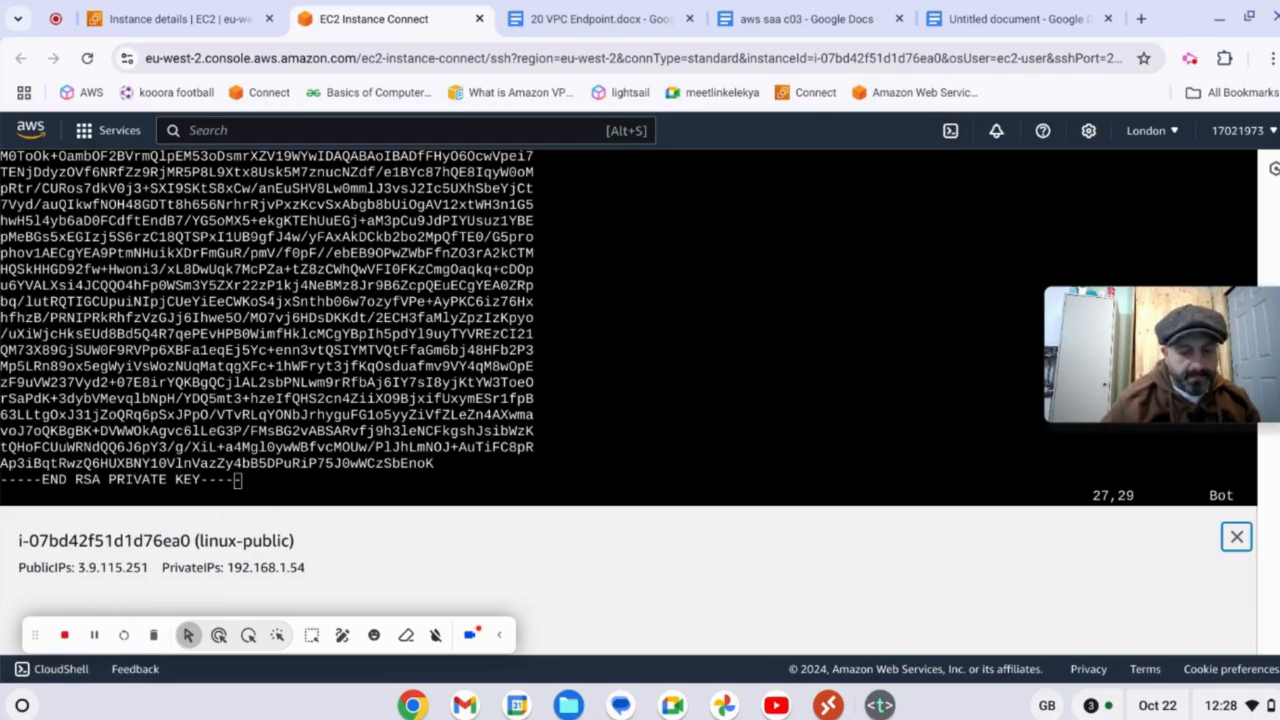
{"action": "left_click", "coordinate": [242, 483]}
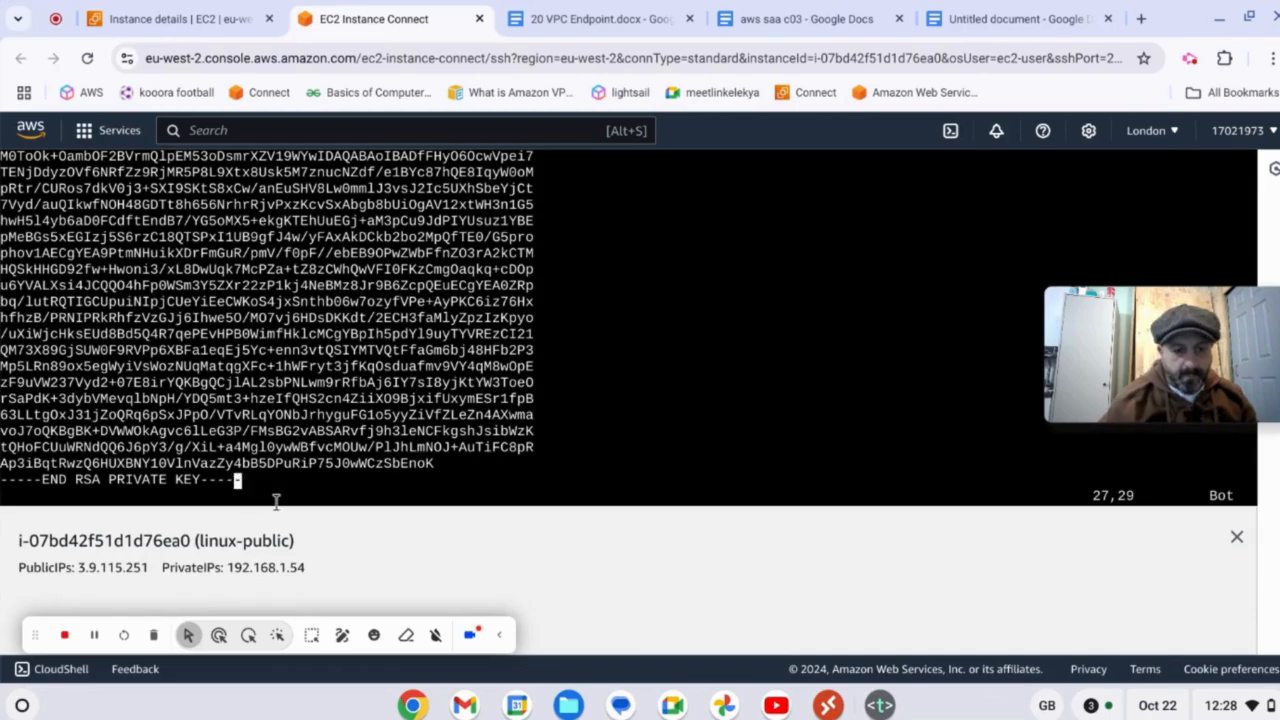
{"action": "key", "text": "Escape"}
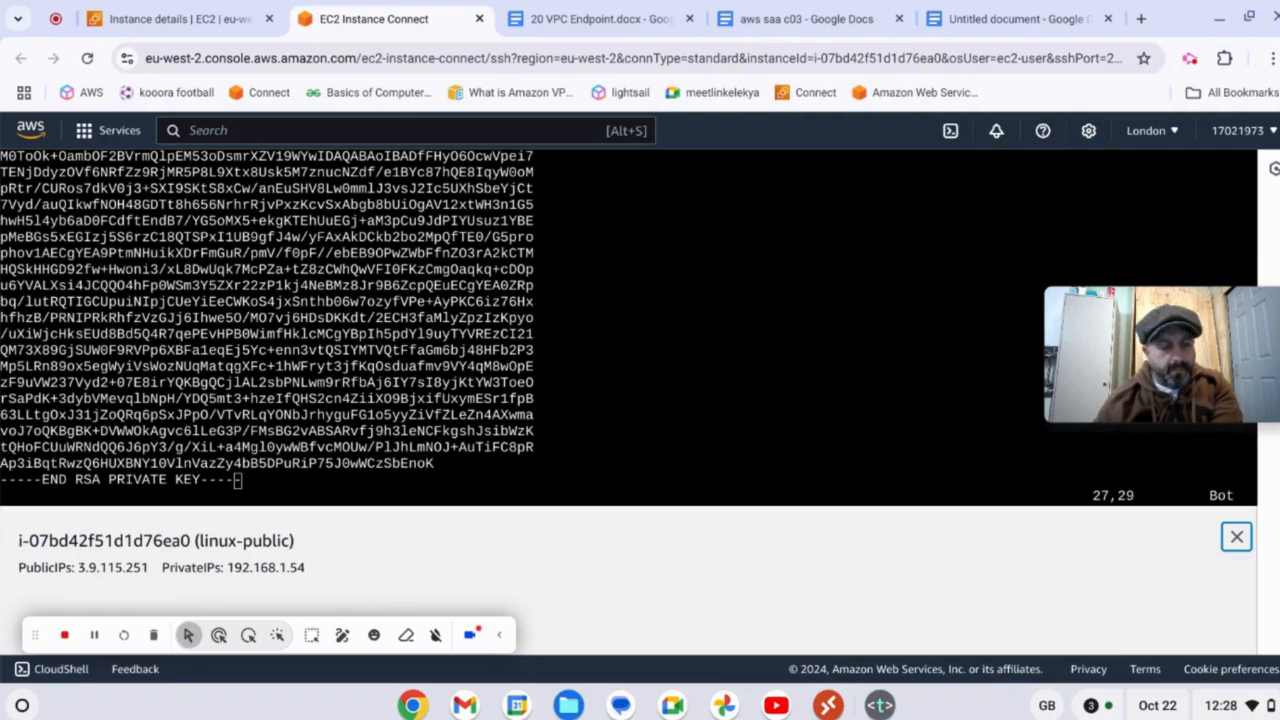
{"action": "left_click_drag", "start_coordinate": [246, 492], "coordinate": [243, 488]}
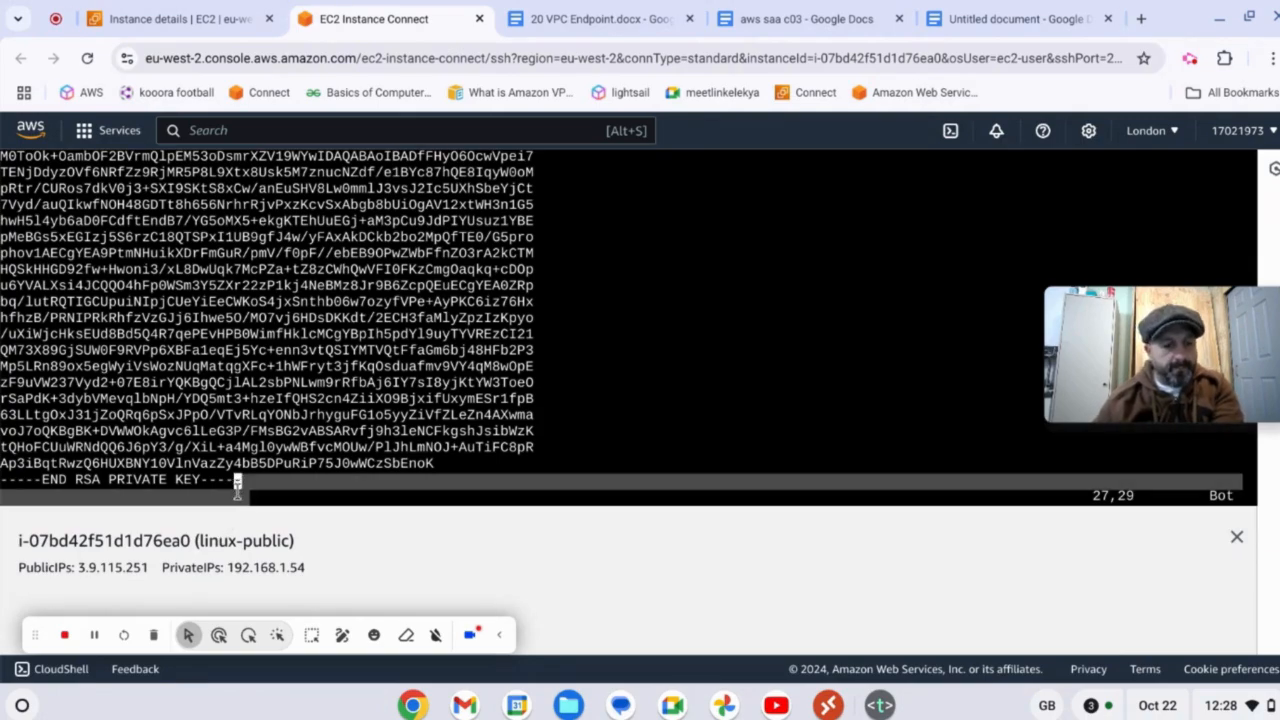
{"action": "key", "text": "Escape"}
{"action": "type", "text": "::"}
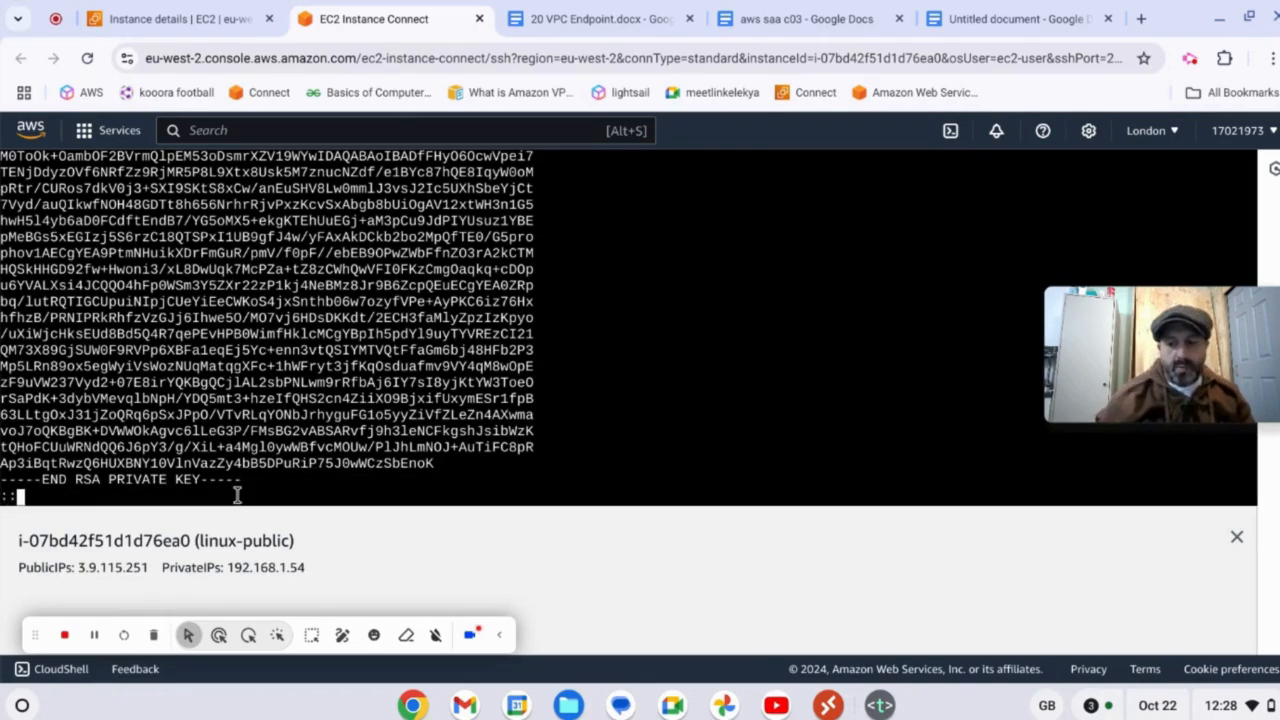
{"action": "key", "text": "BackSpace"}
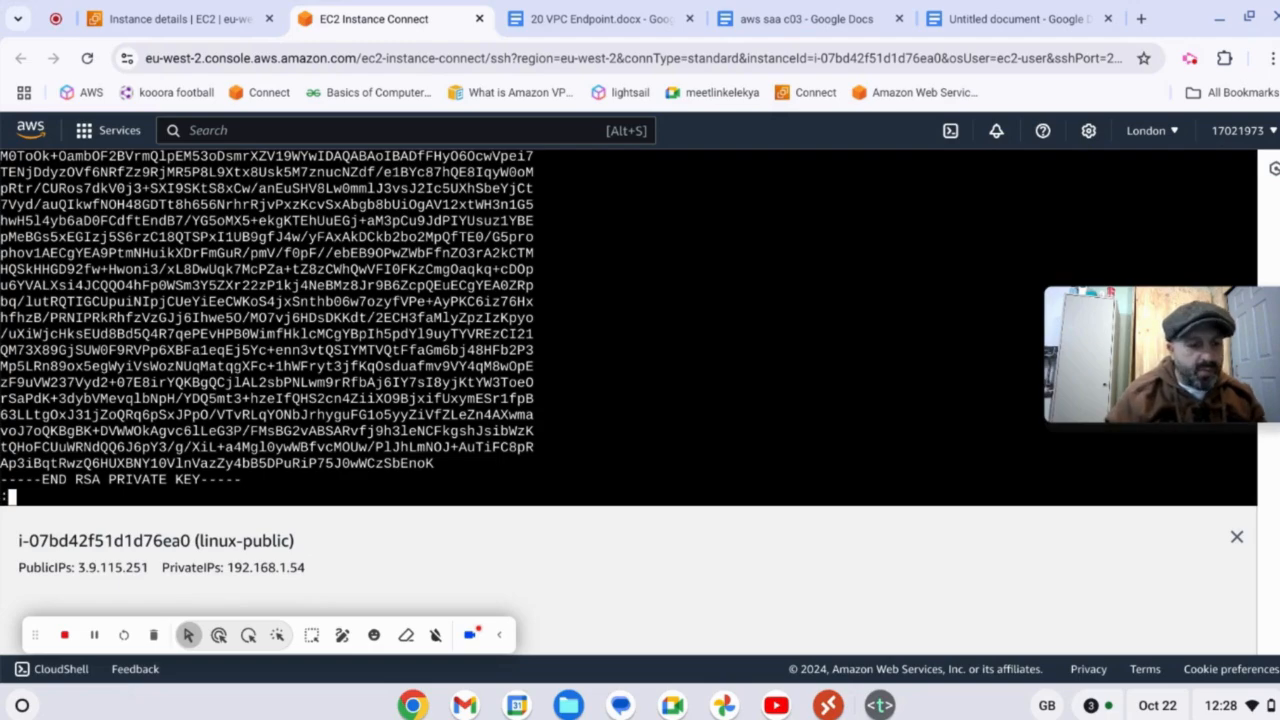
{"action": "type", "text": "wq"}
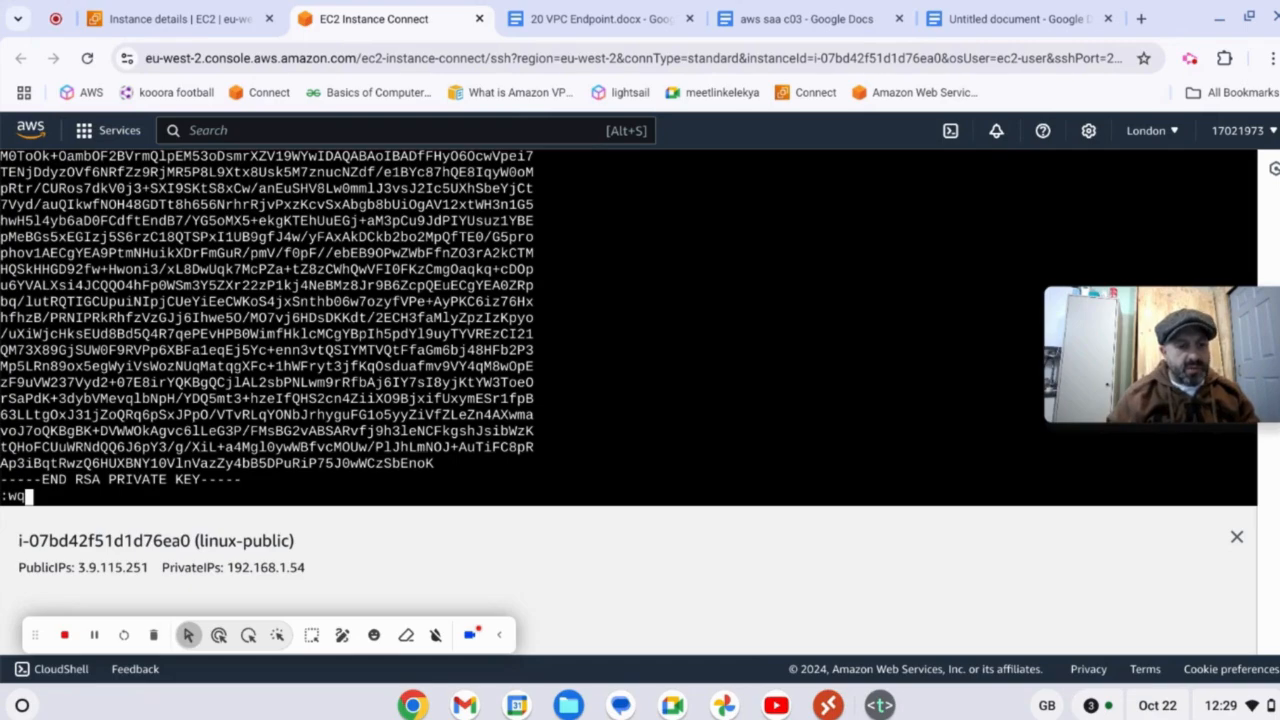
{"action": "key", "text": "Return"}
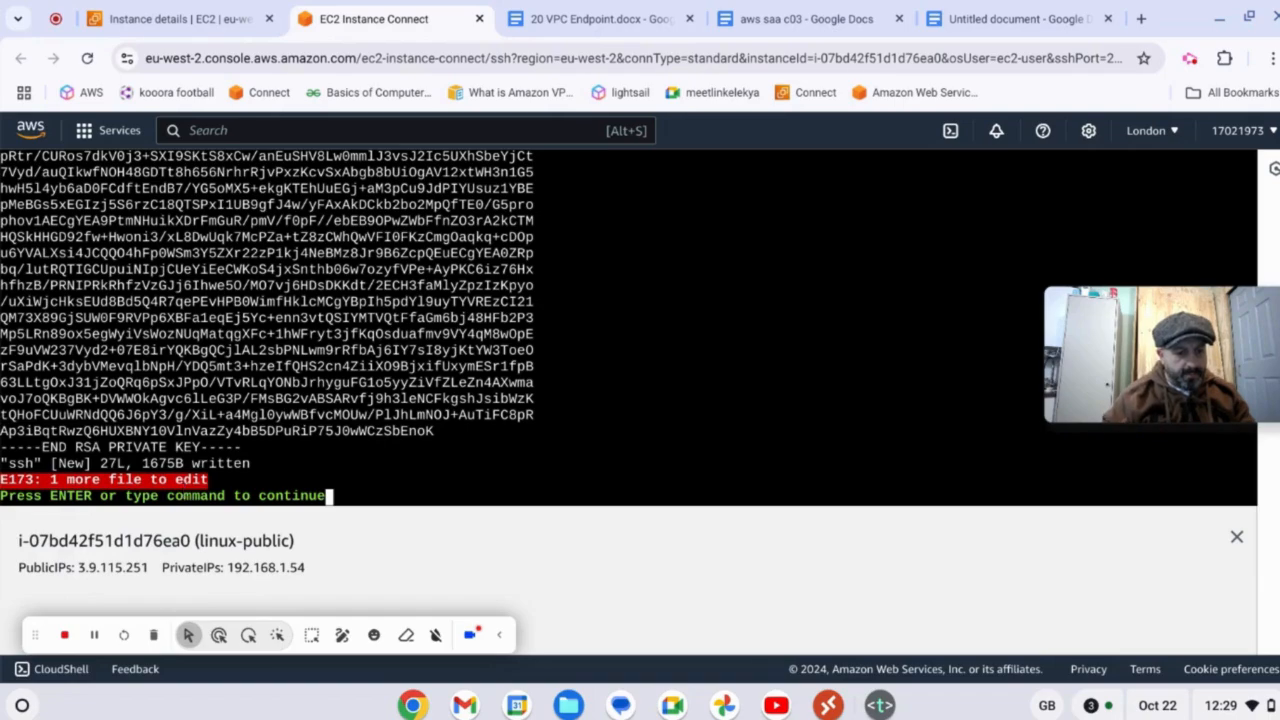
- Continue past the vi prompt and save and quit the private key file again with :wq
{"action": "key", "text": "Return"}
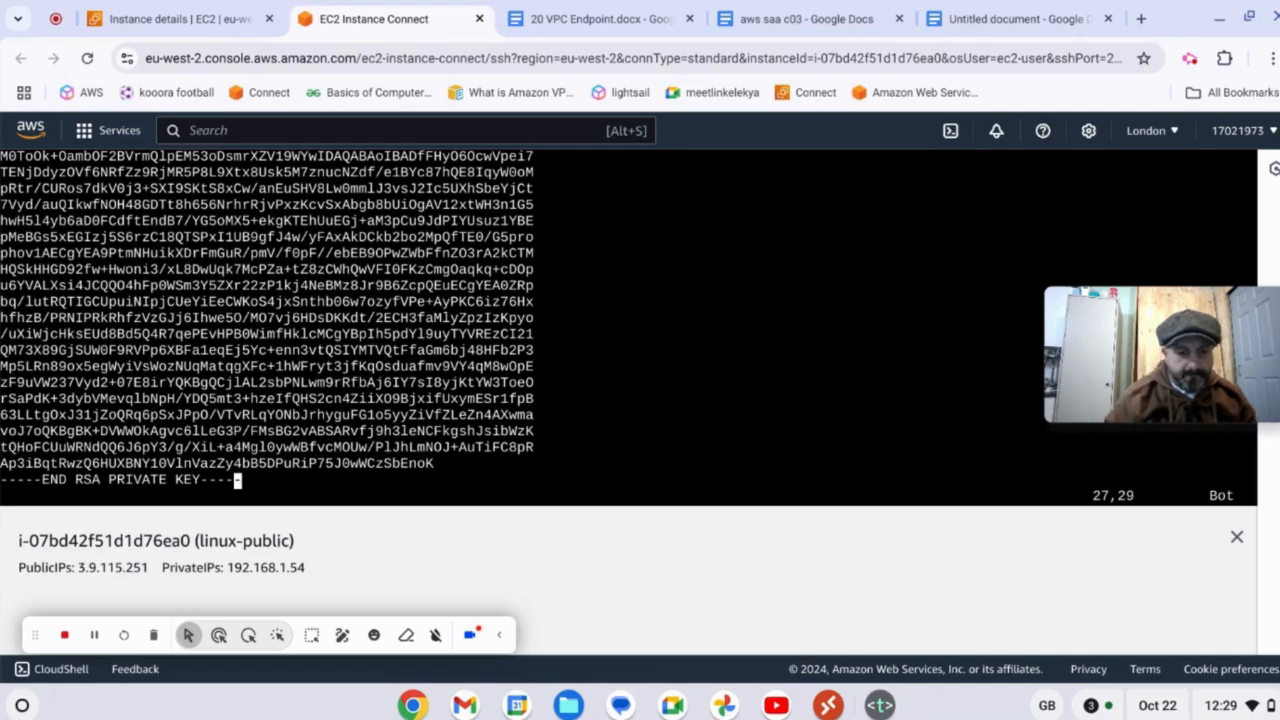
{"action": "key", "text": "Tab"}
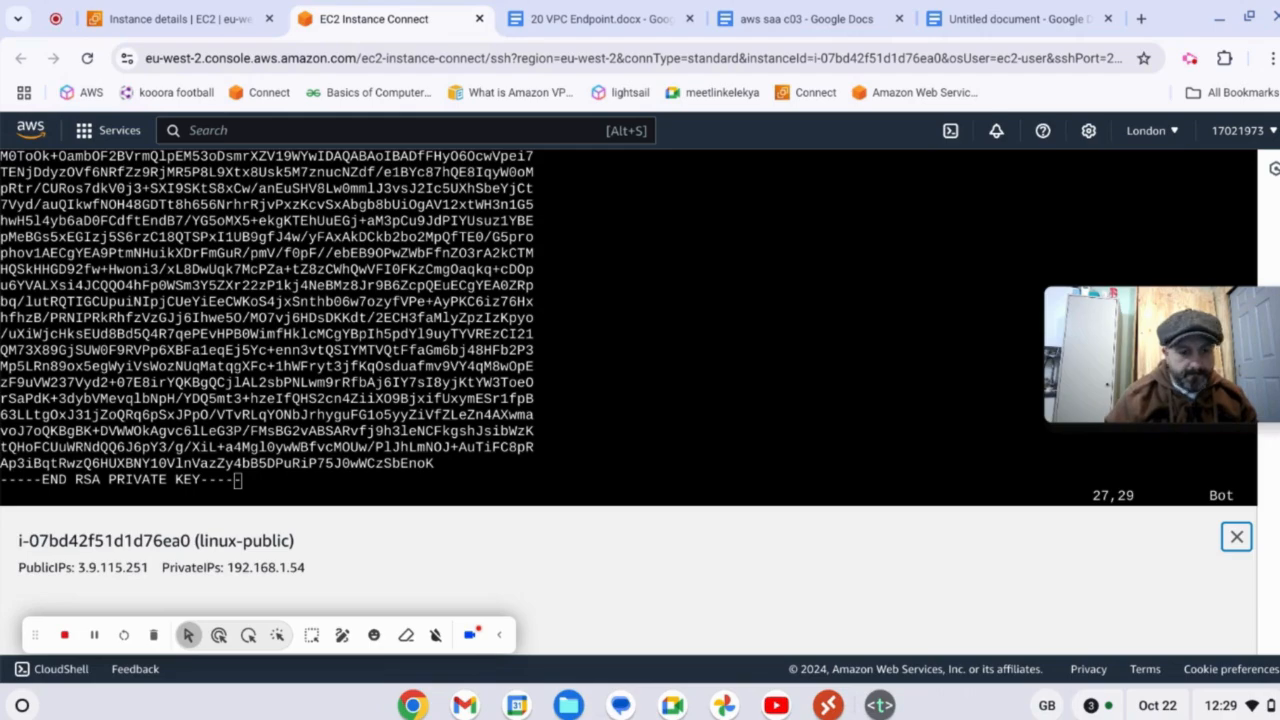
{"action": "left_click", "coordinate": [250, 490]}
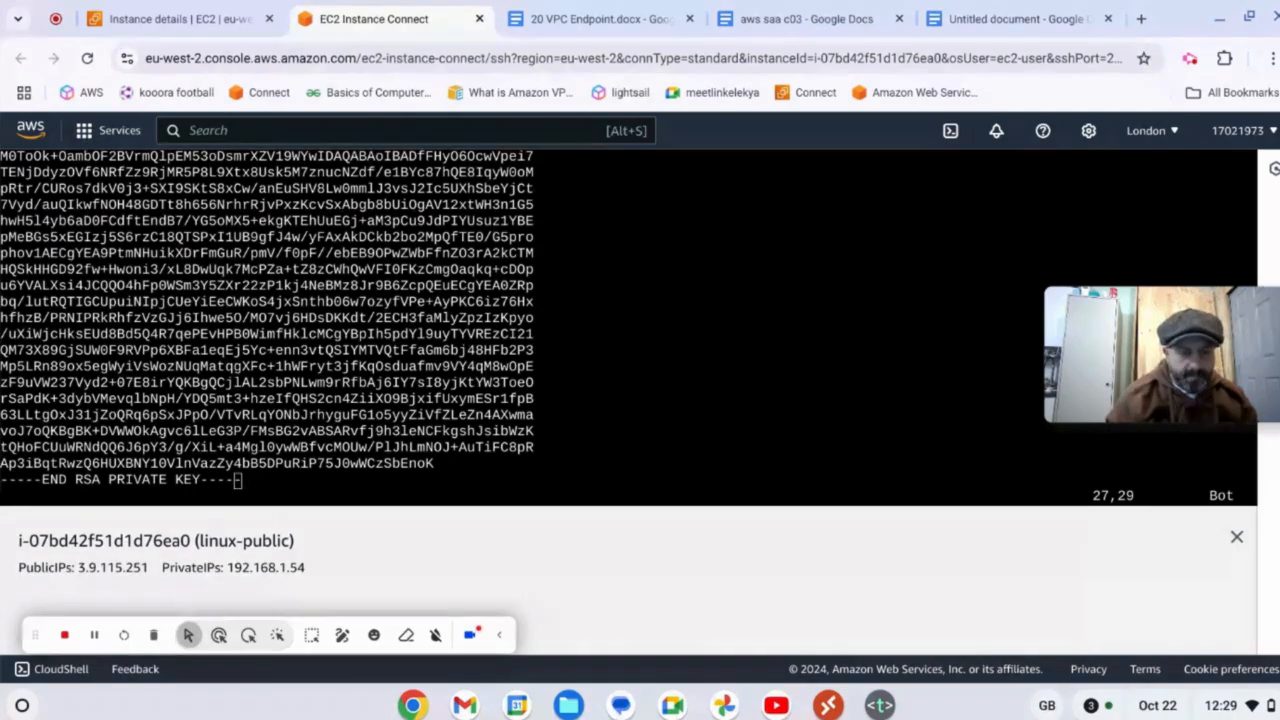
{"action": "key", "text": "Escape"}
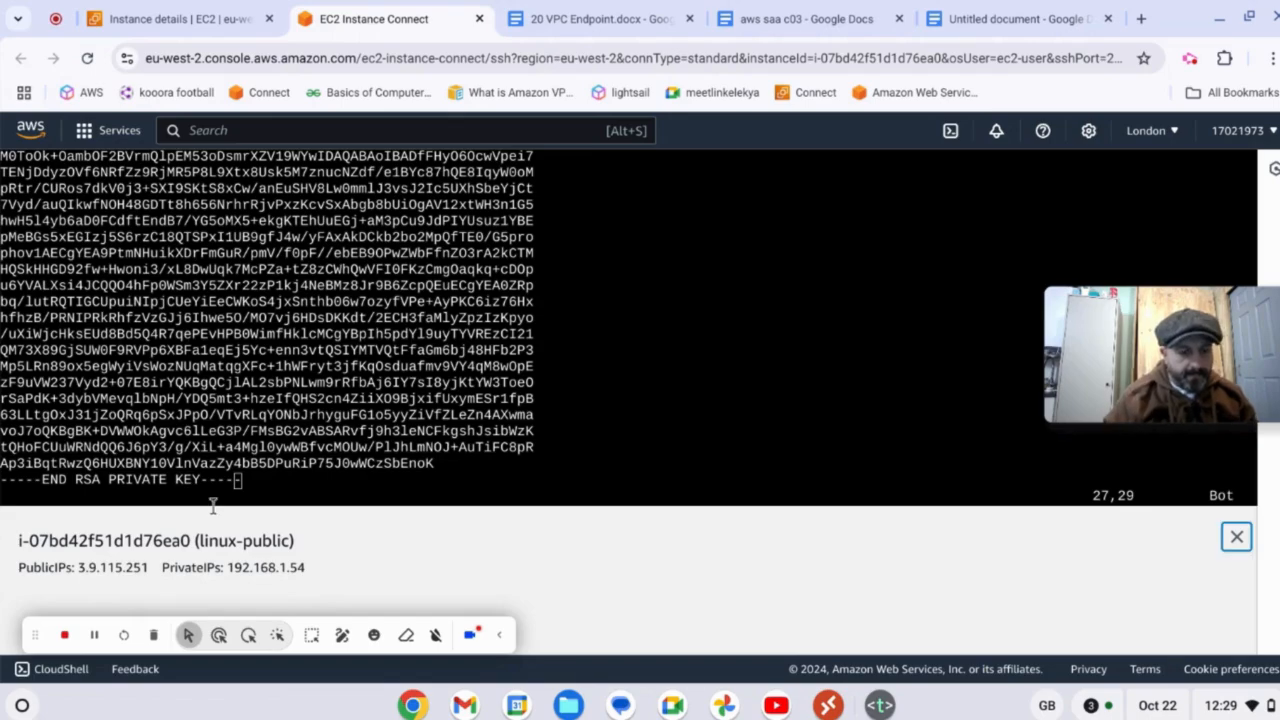
{"action": "left_click", "coordinate": [237, 480]}
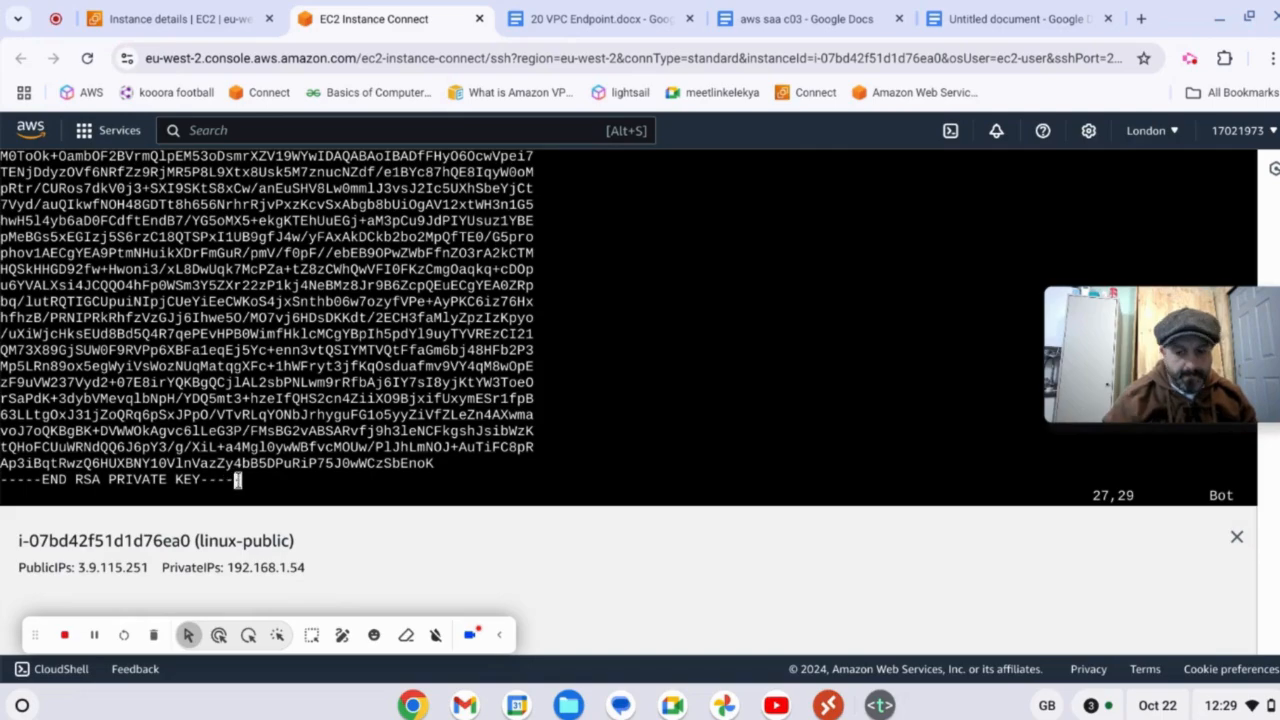
{"action": "type", "text": ":"}
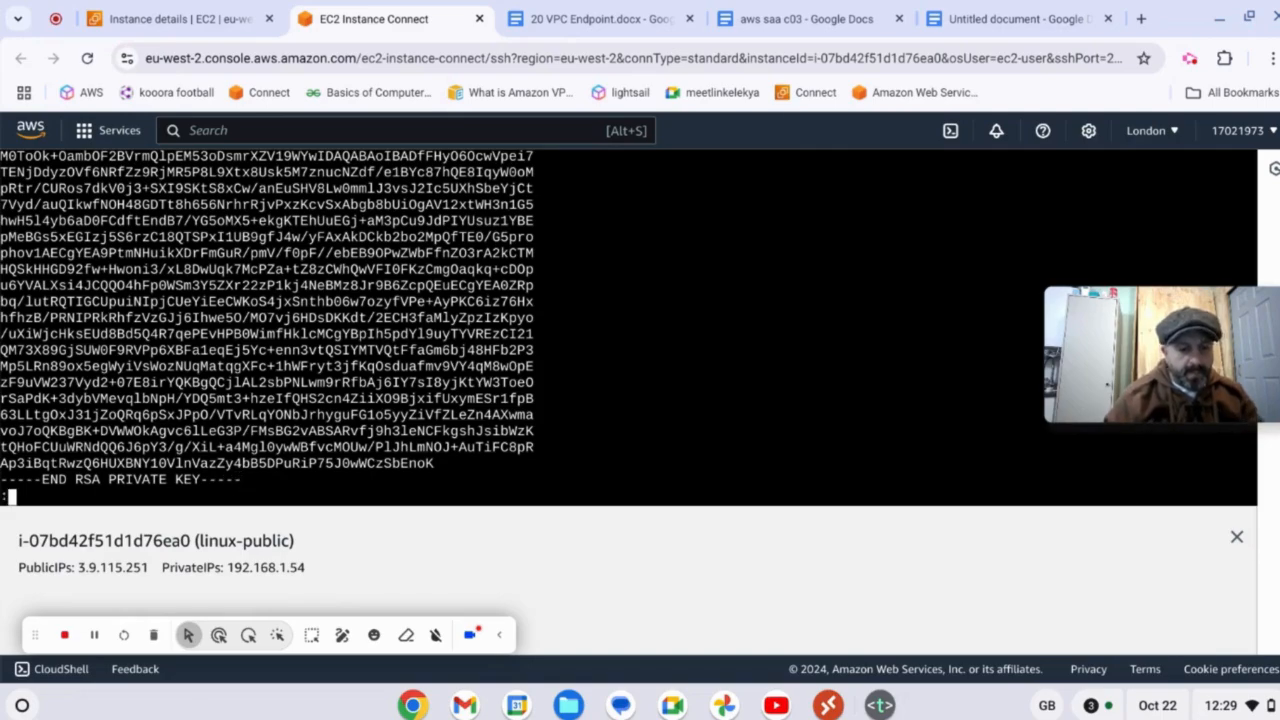
{"action": "type", "text": "w"}
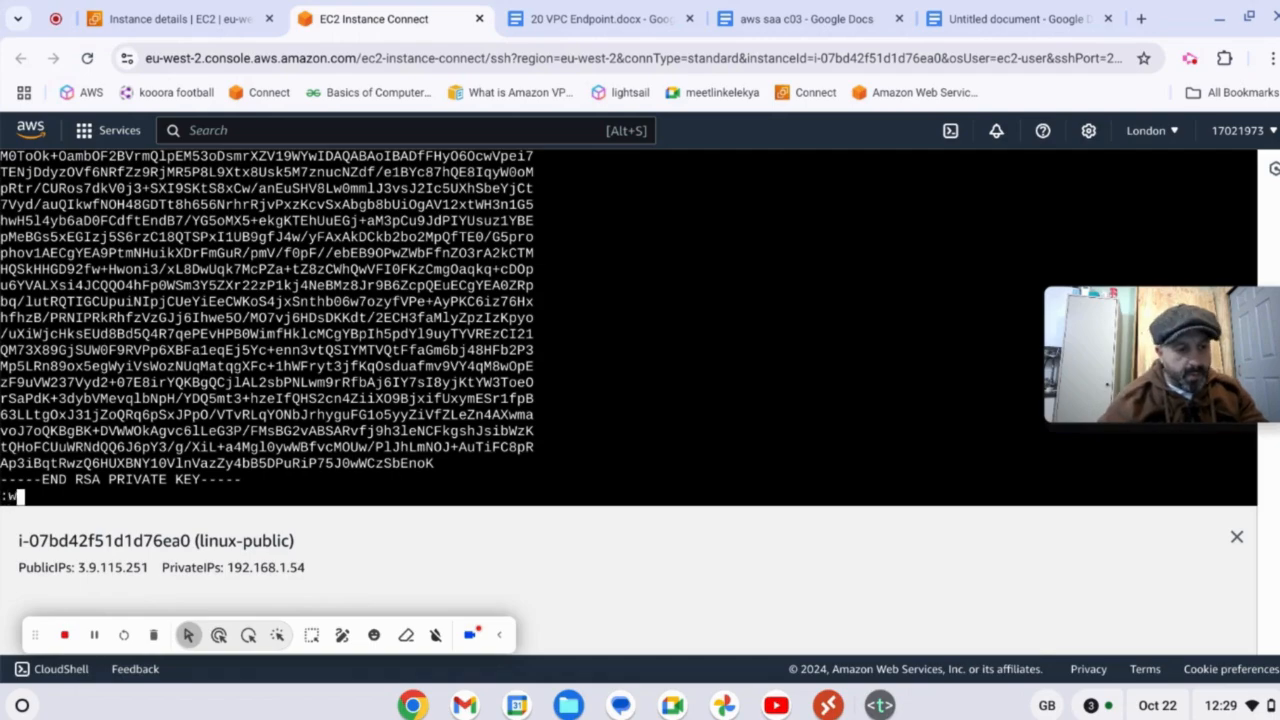
{"action": "type", "text": "q"}
{"action": "key", "text": "Return"}
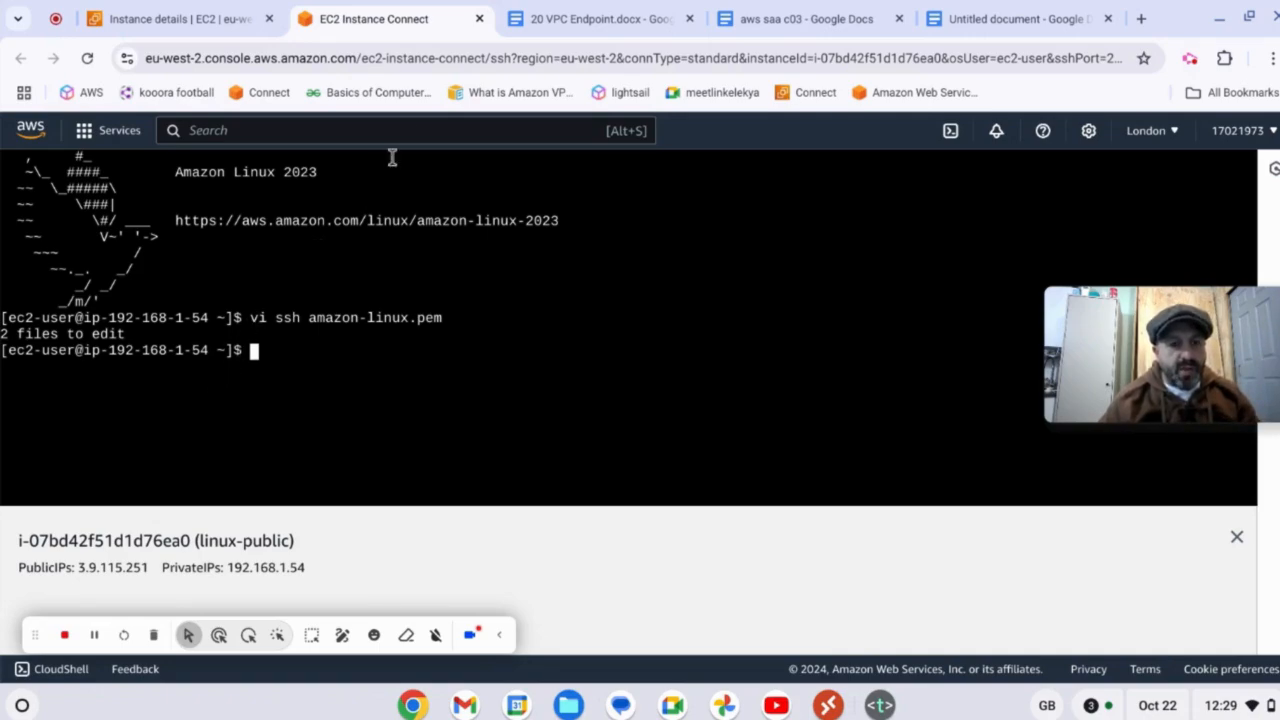
- Following the VPC Endpoint document's key-permission command, try to run chmod 600 ssh-amazon-linux.pem in the linux-public terminal
{"action": "left_click", "coordinate": [528, 22]}
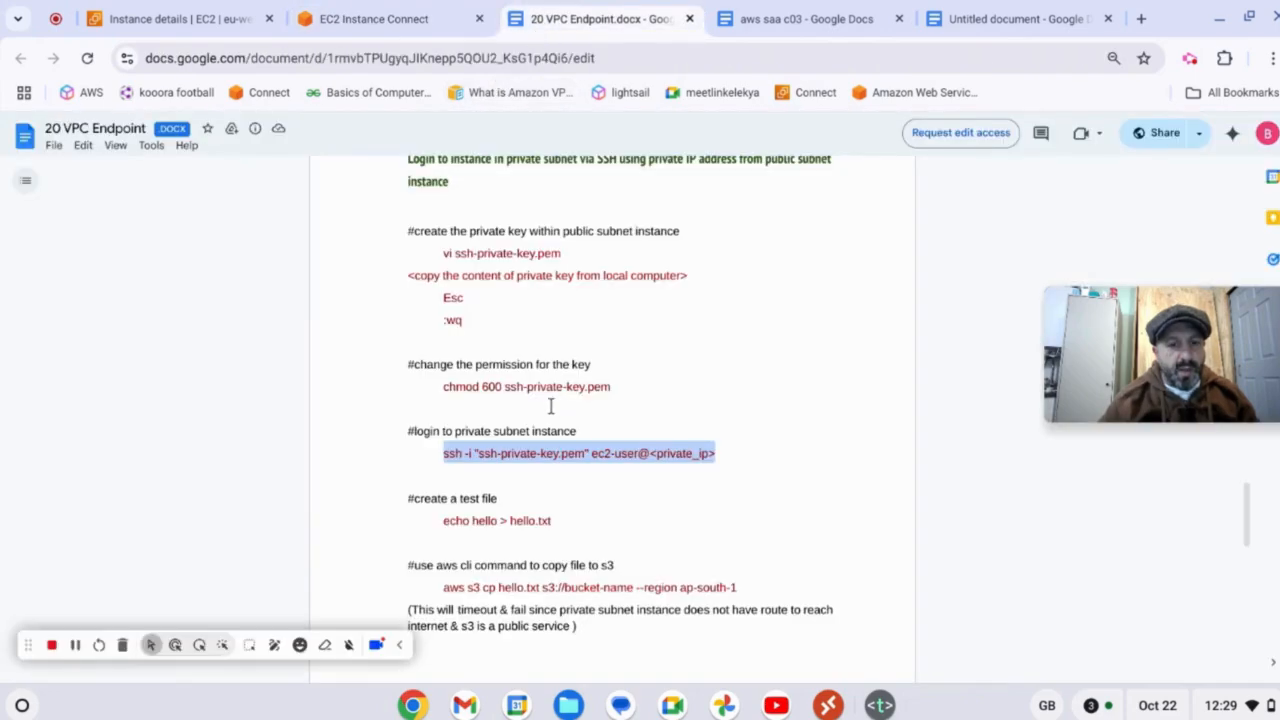
{"action": "double_click", "coordinate": [446, 390]}
{"action": "left_click_drag", "start_coordinate": [518, 392], "coordinate": [617, 390]}
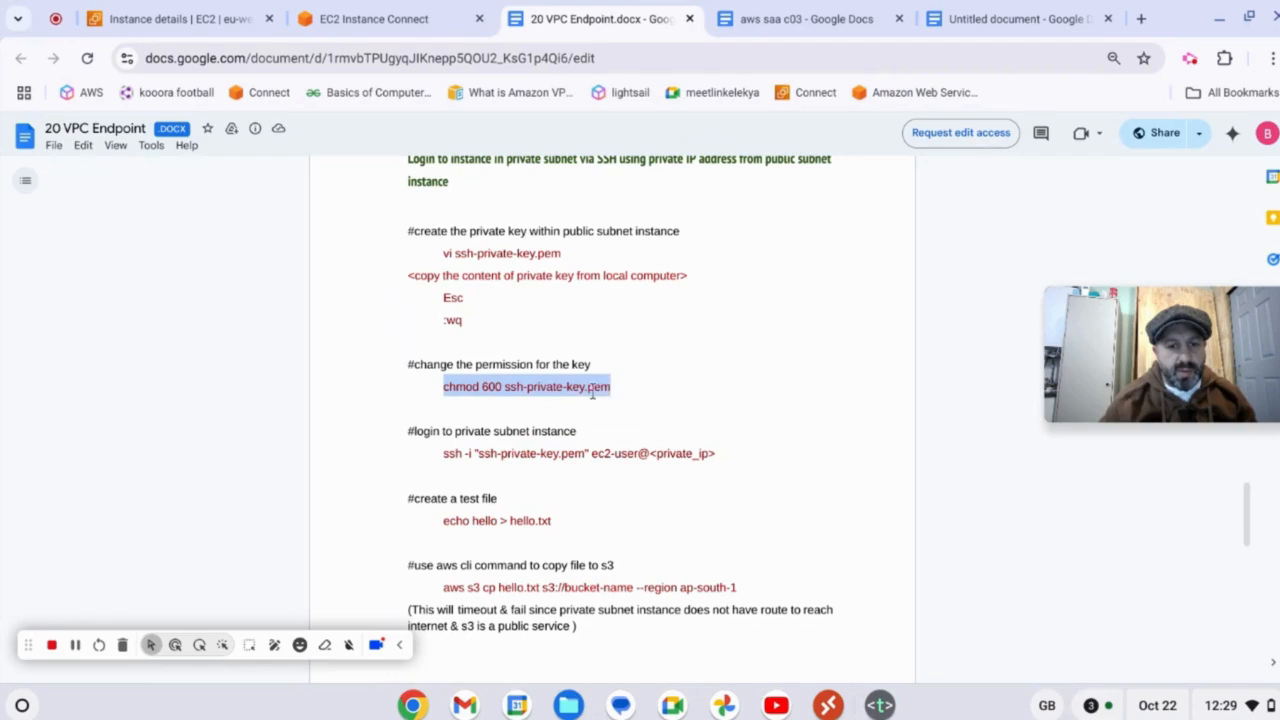
{"action": "left_click", "coordinate": [496, 389]}
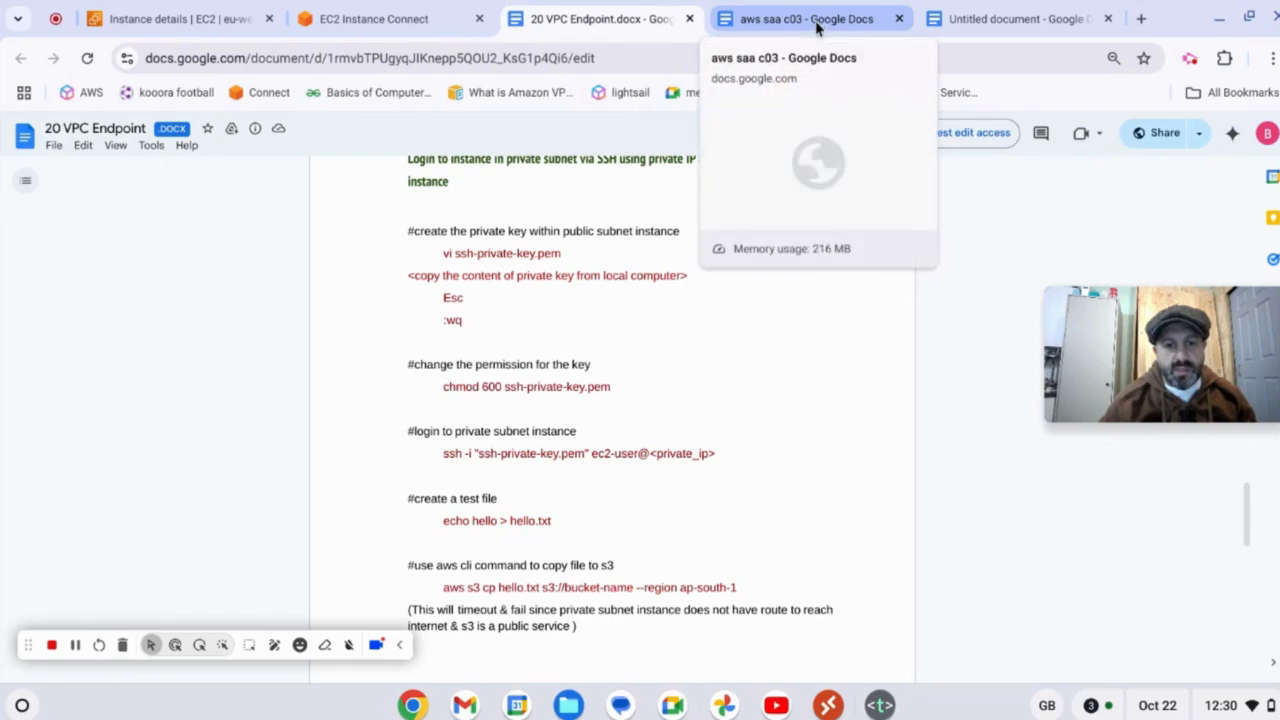
{"action": "left_click", "coordinate": [318, 30]}
{"action": "type", "text": "chmod 600"}
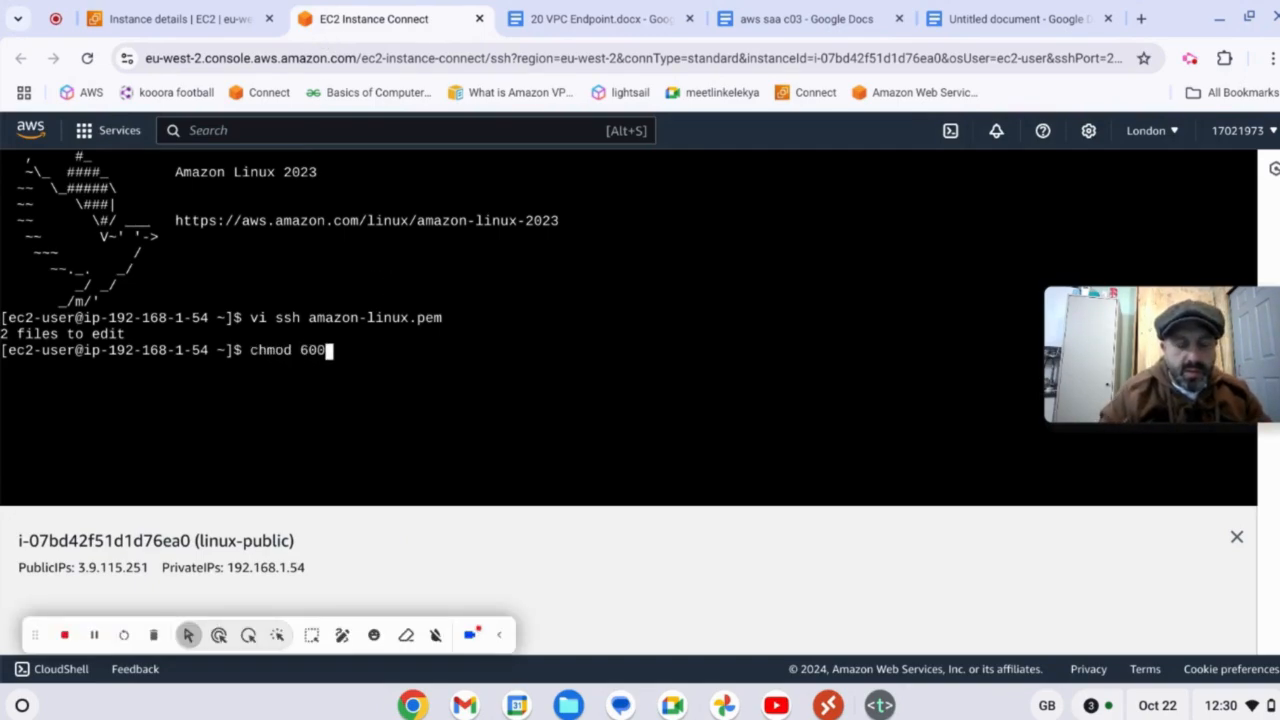
{"action": "type", "text": "ss"}
{"action": "key", "text": "BackSpace"}
{"action": "key", "text": "BackSpace"}
{"action": "type", "text": "ssh"}
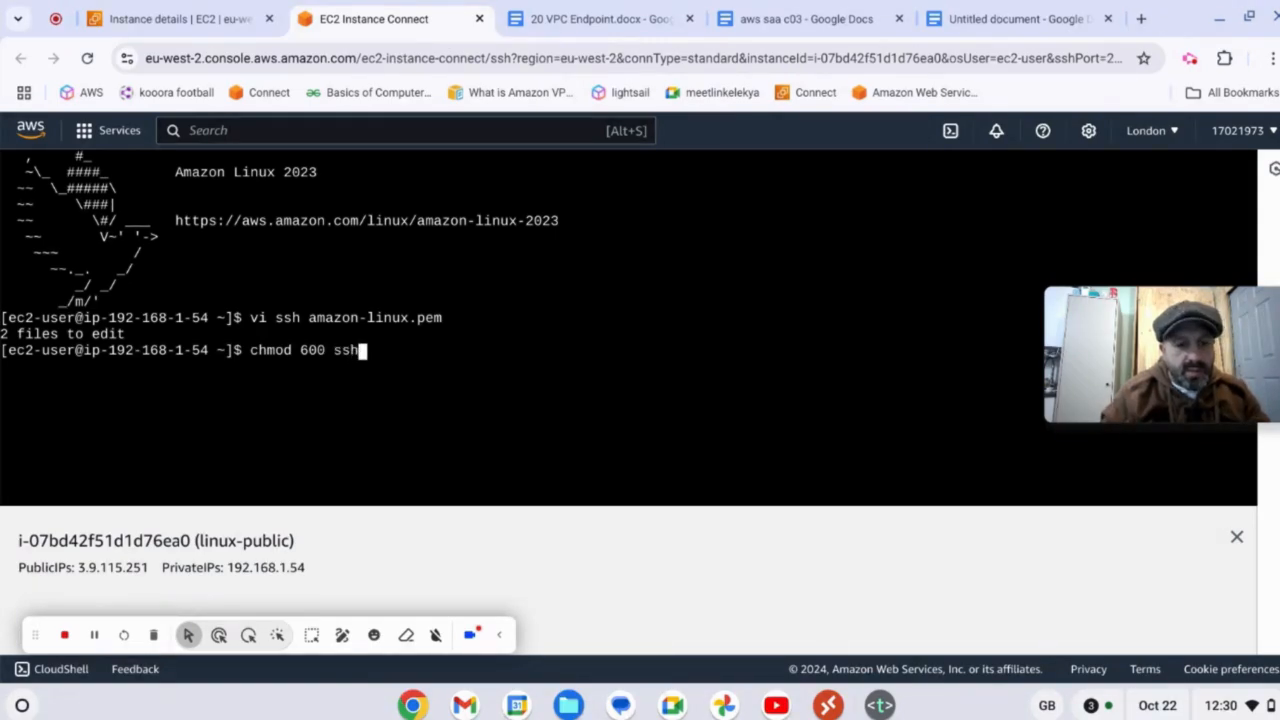
{"action": "type", "text": "-amazon"}
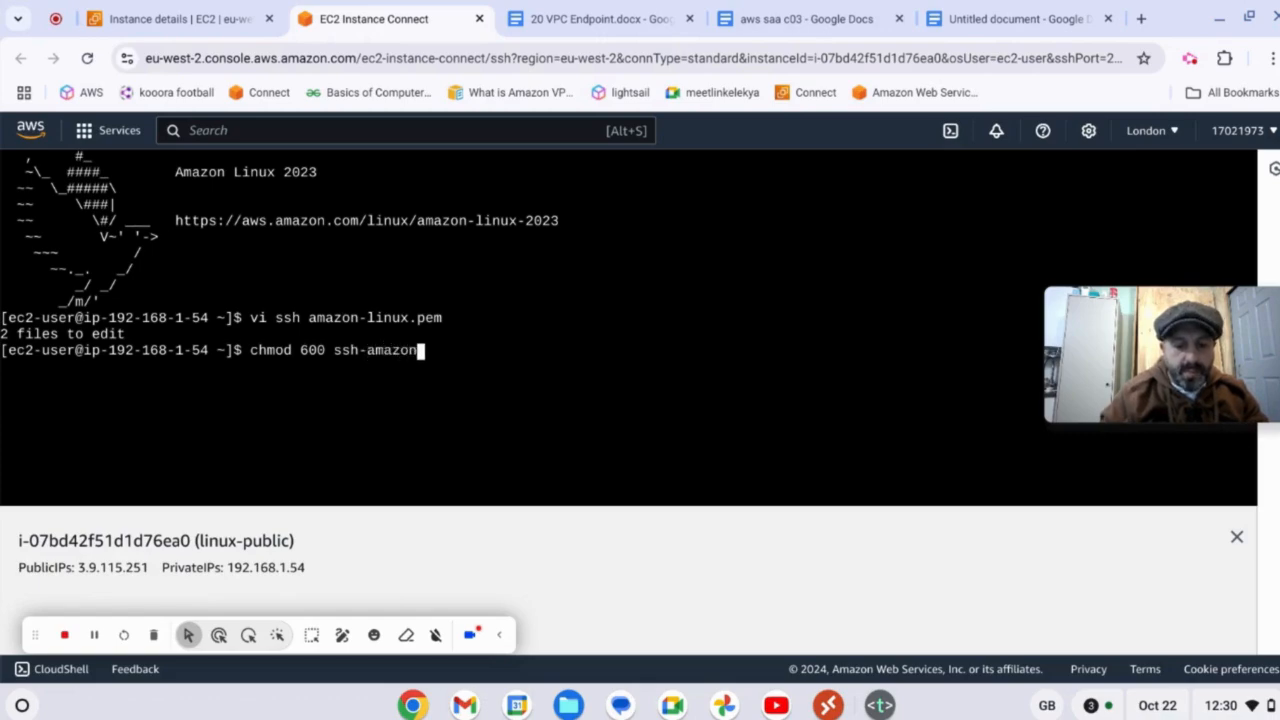
{"action": "type", "text": "-linu"}
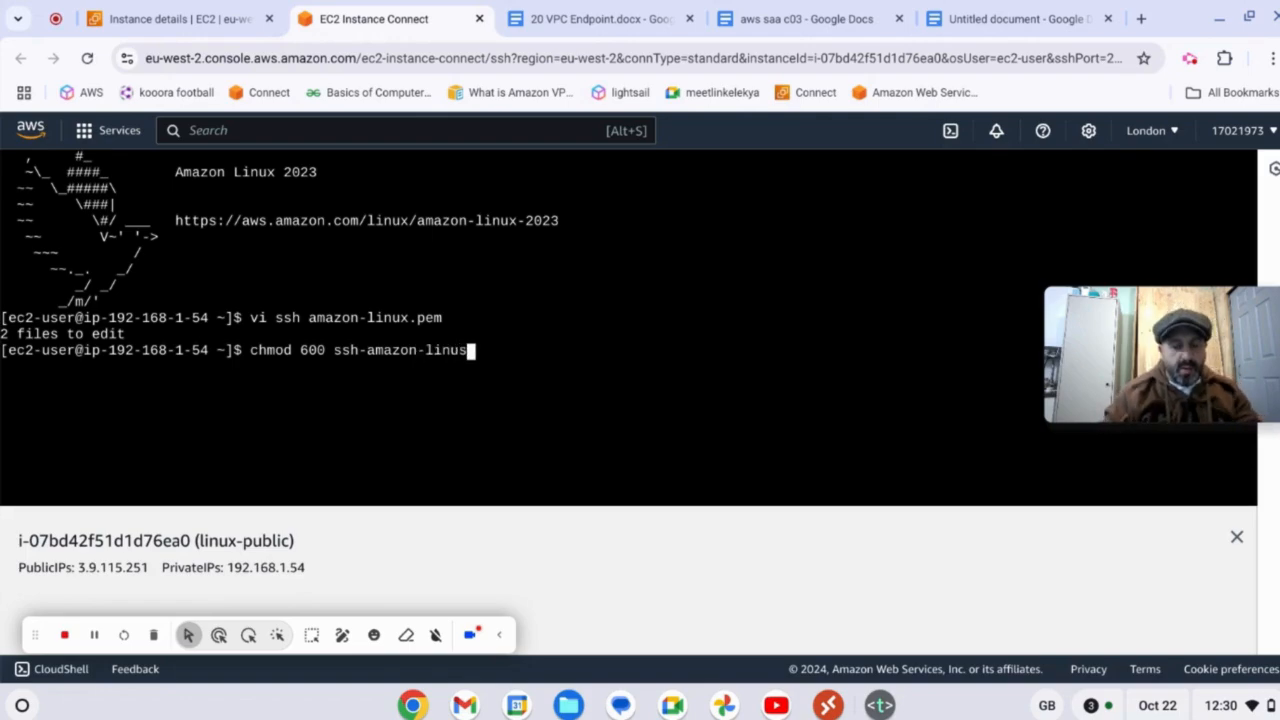
{"action": "type", "text": "x"}
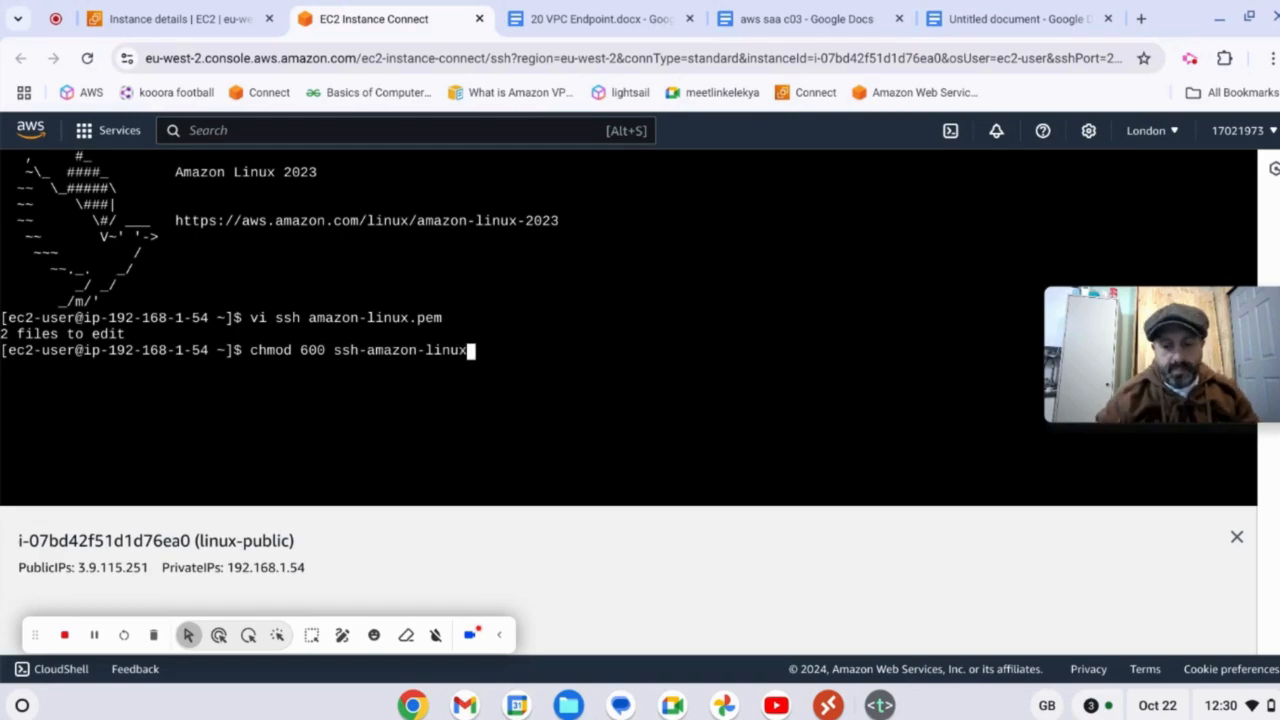
{"action": "type", "text": ".pem"}
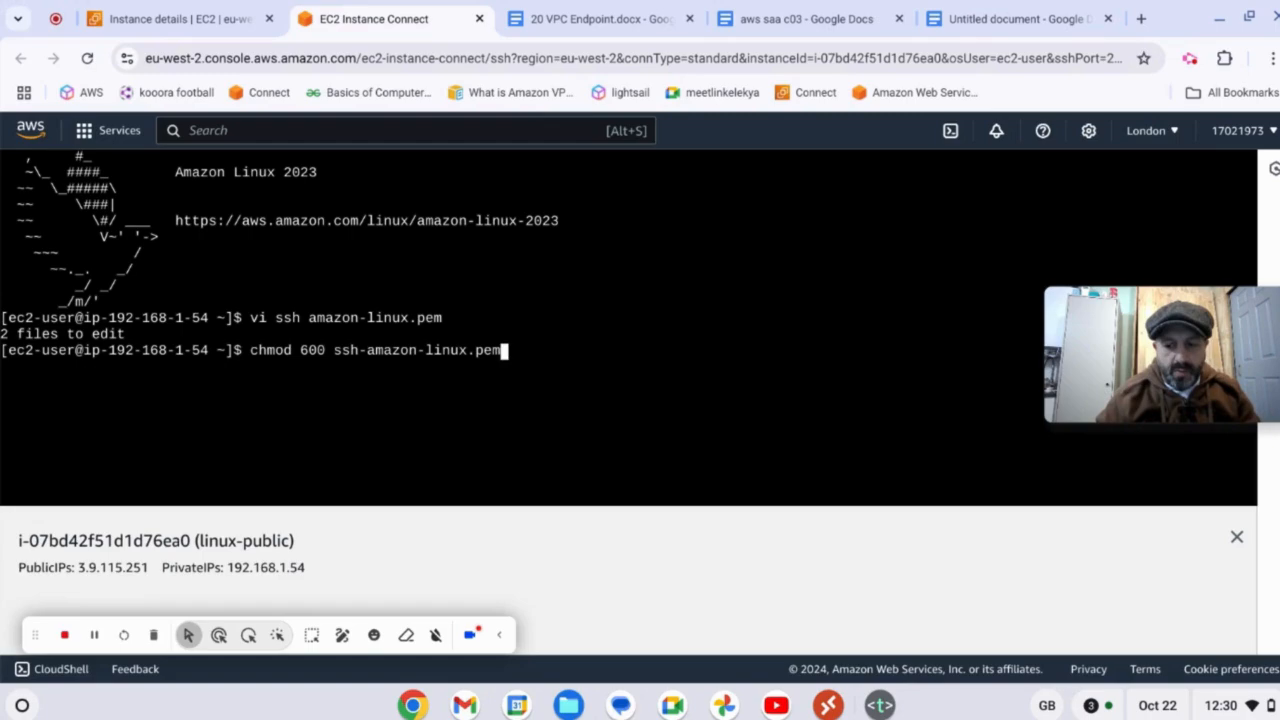
{"action": "key", "text": "Return"}
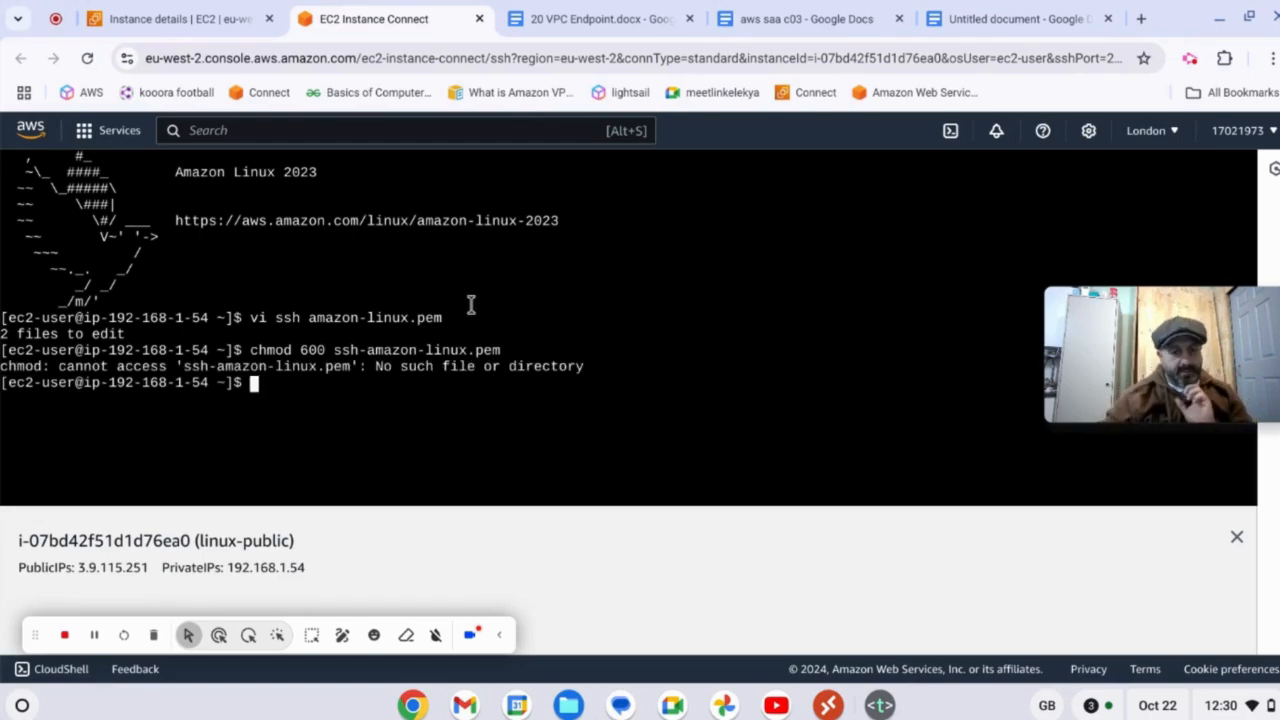
- Copy the ssh -i login command for the private subnet instance from the VPC Endpoint document and paste it into the linux-public terminal
{"action": "left_click", "coordinate": [202, 30]}
{"action": "left_click", "coordinate": [575, 19]}
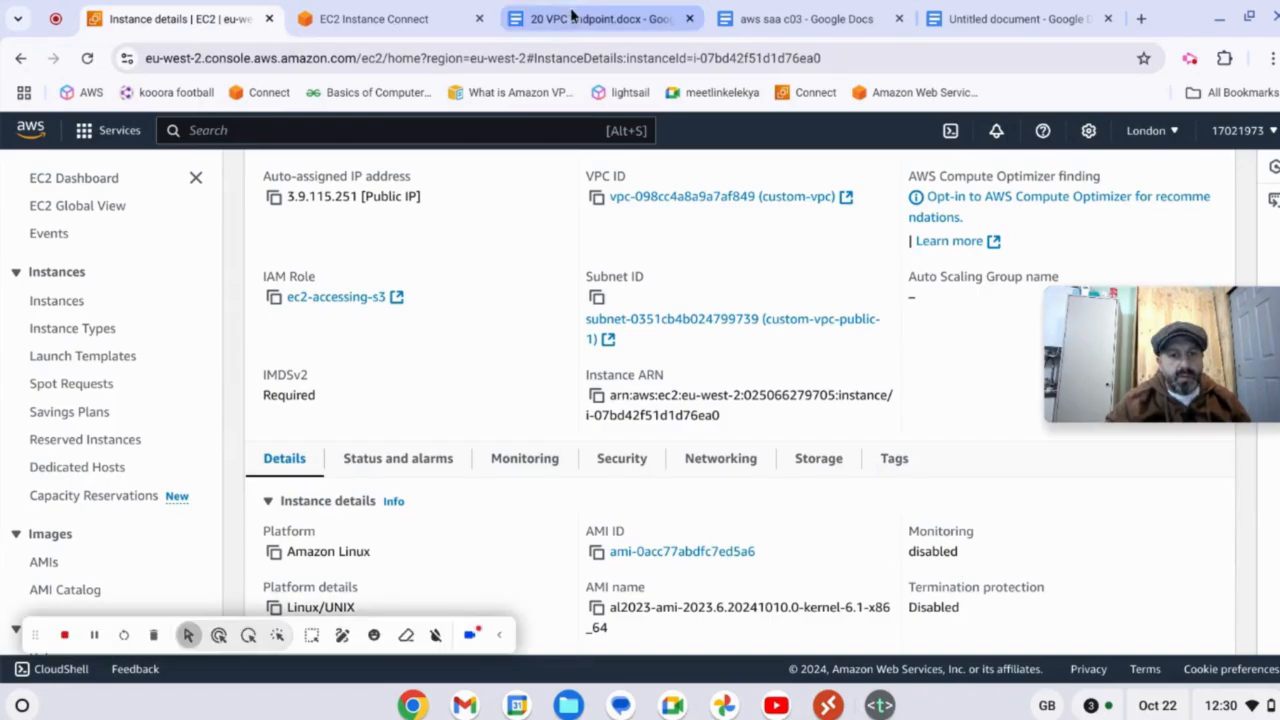
{"action": "scroll", "coordinate": [706, 338], "scroll_direction": "down", "scroll_amount": 2}
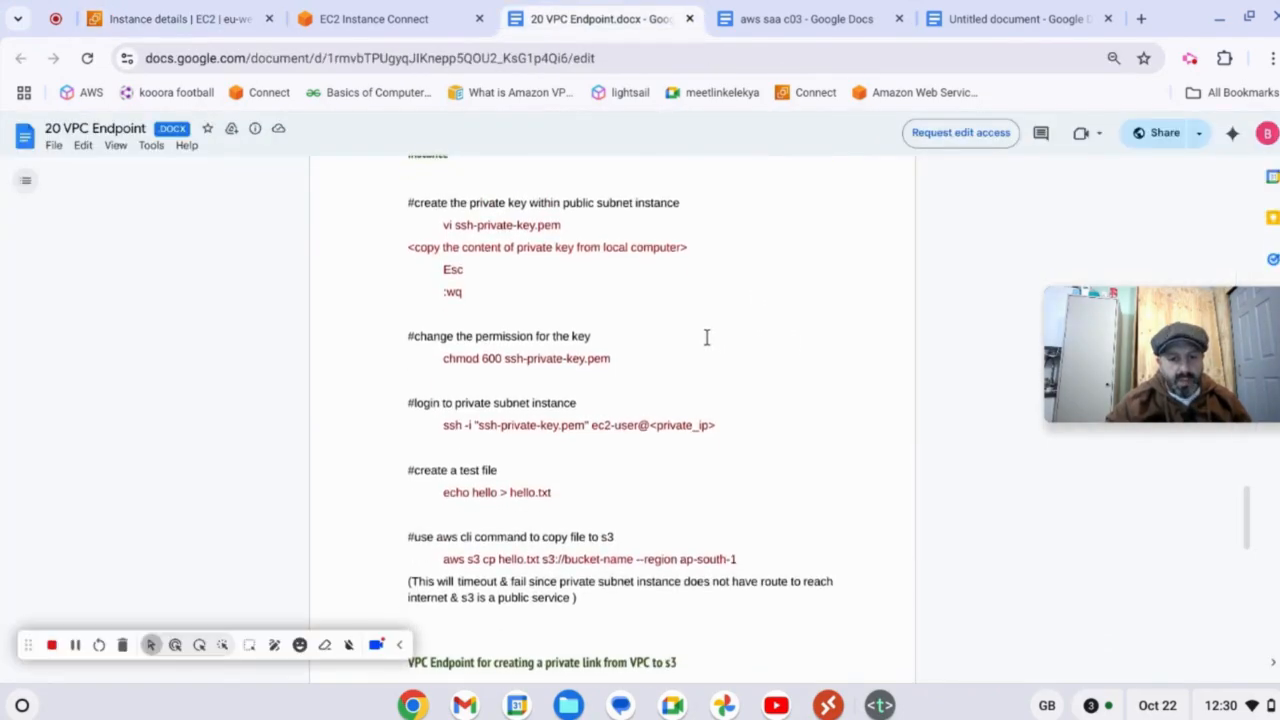
{"action": "scroll", "coordinate": [693, 330], "scroll_direction": "down", "scroll_amount": 1}
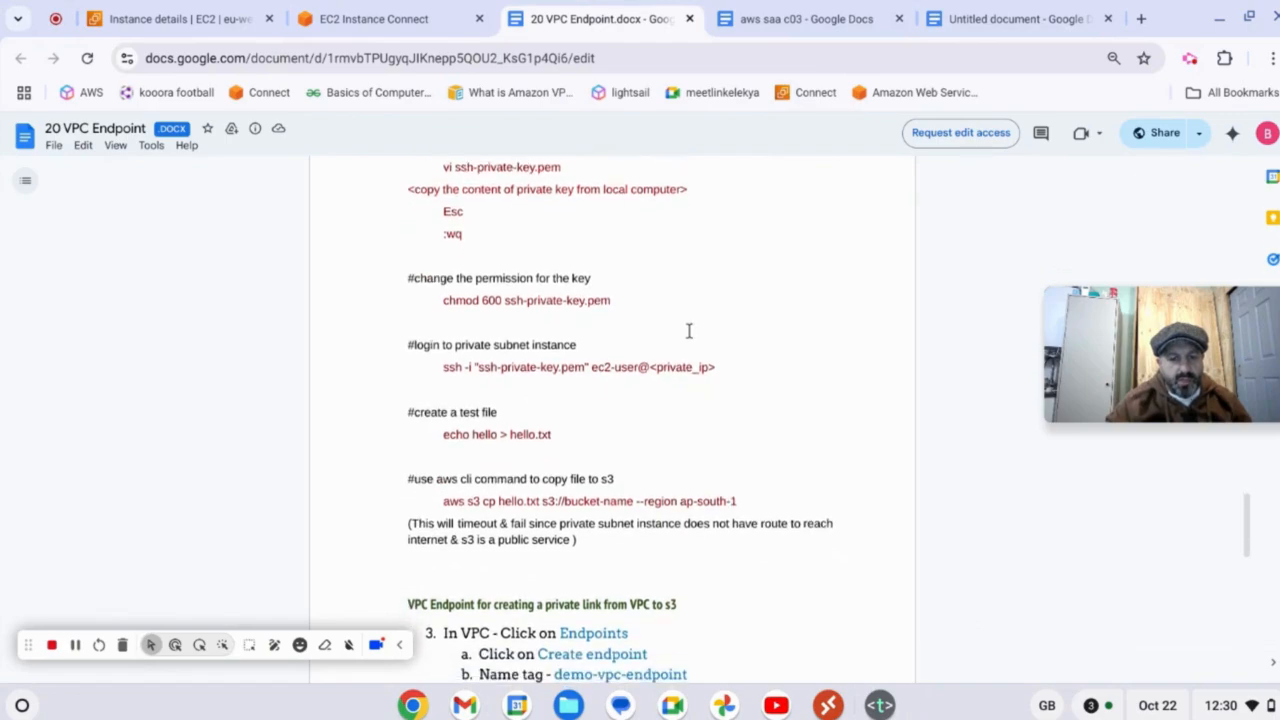
{"action": "scroll", "coordinate": [688, 330], "scroll_direction": "down", "scroll_amount": 1}
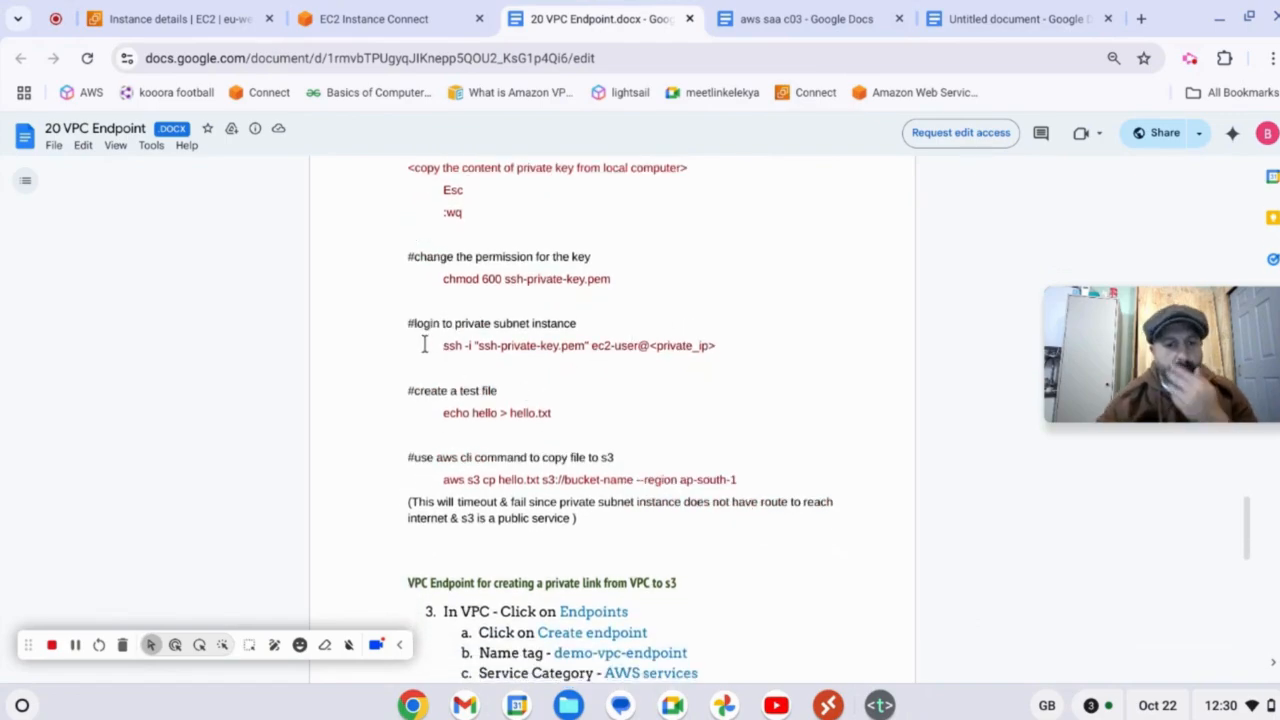
{"action": "left_click_drag", "start_coordinate": [440, 346], "coordinate": [735, 346]}
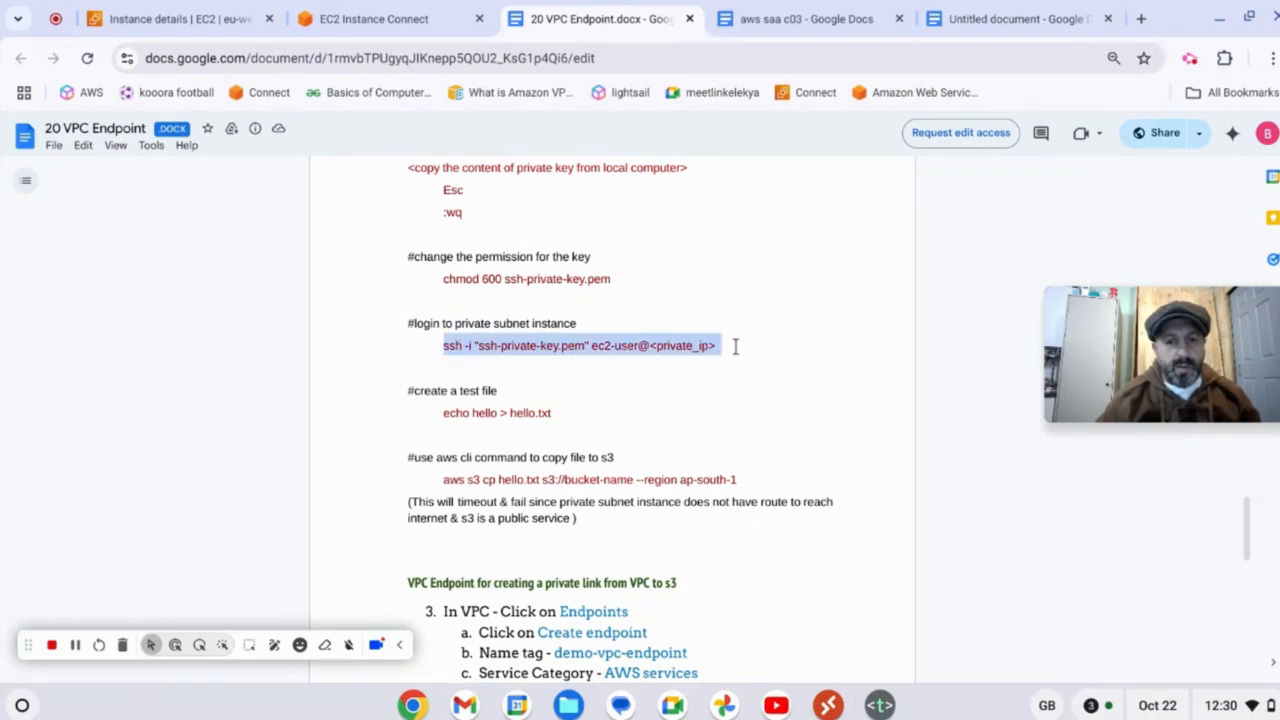
{"action": "right_click", "coordinate": [702, 346]}
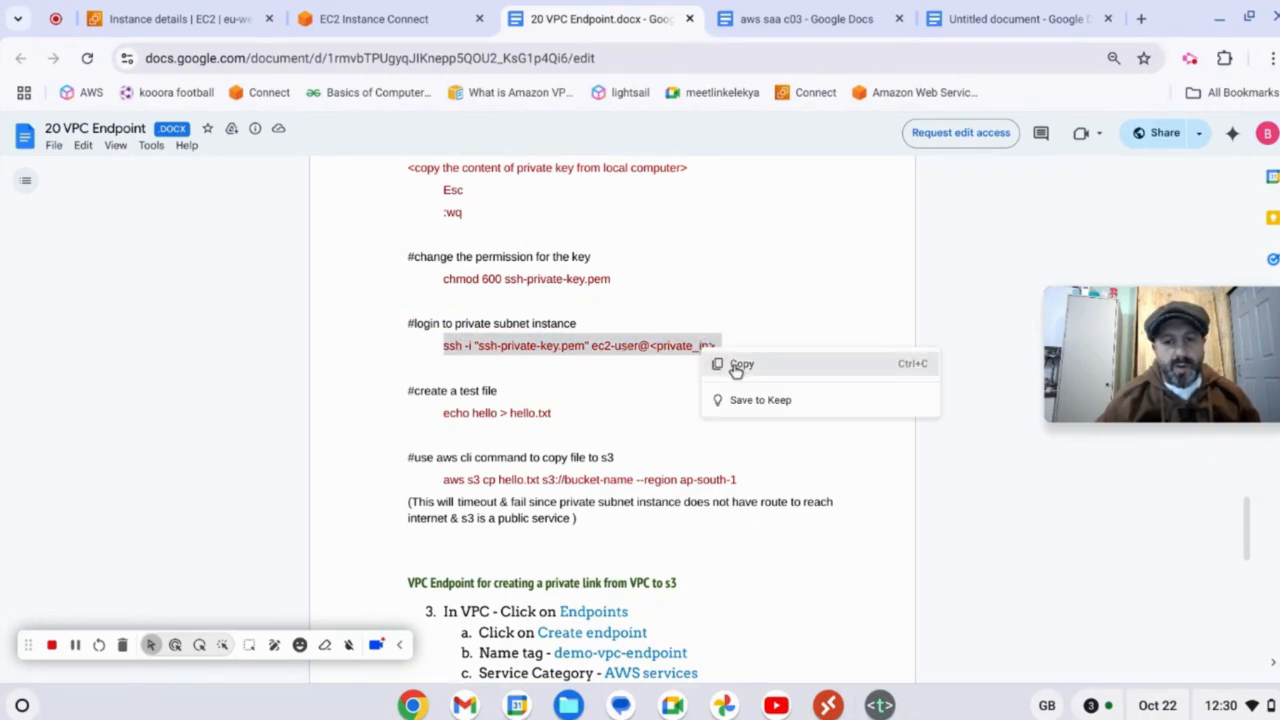
{"action": "left_click", "coordinate": [735, 366]}
{"action": "left_click", "coordinate": [333, 30]}
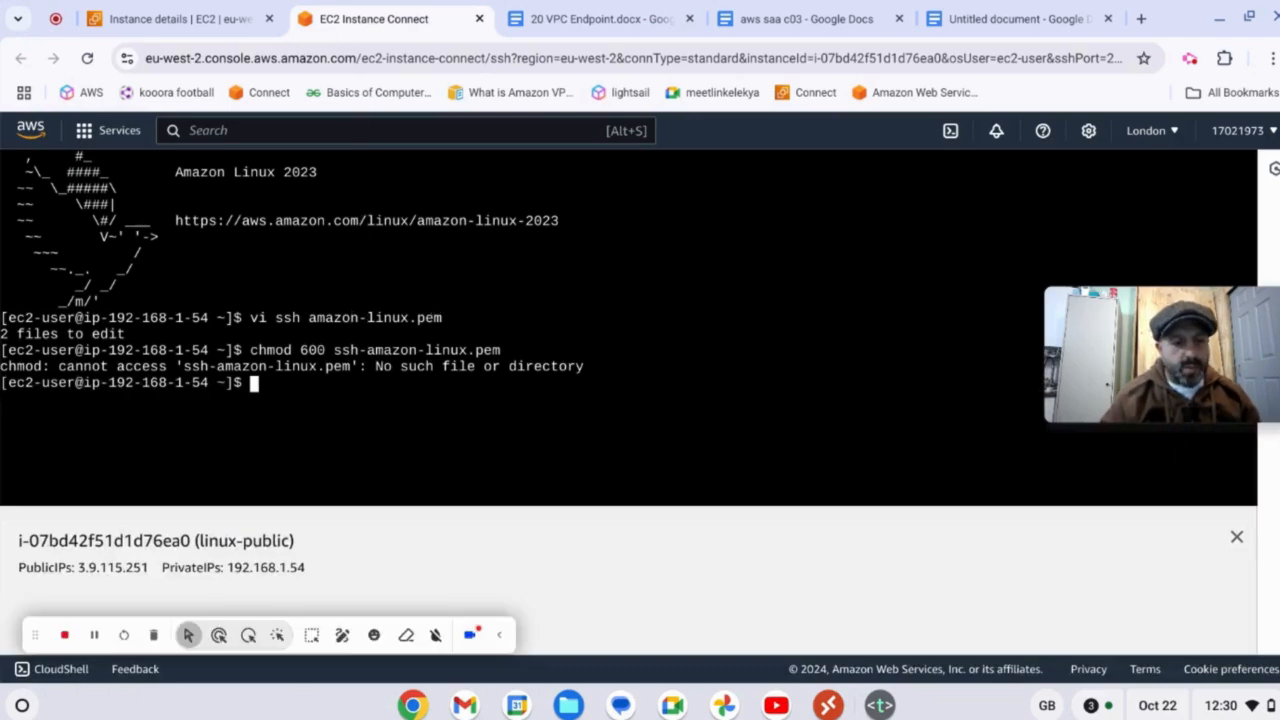
{"action": "right_click", "coordinate": [286, 394]}
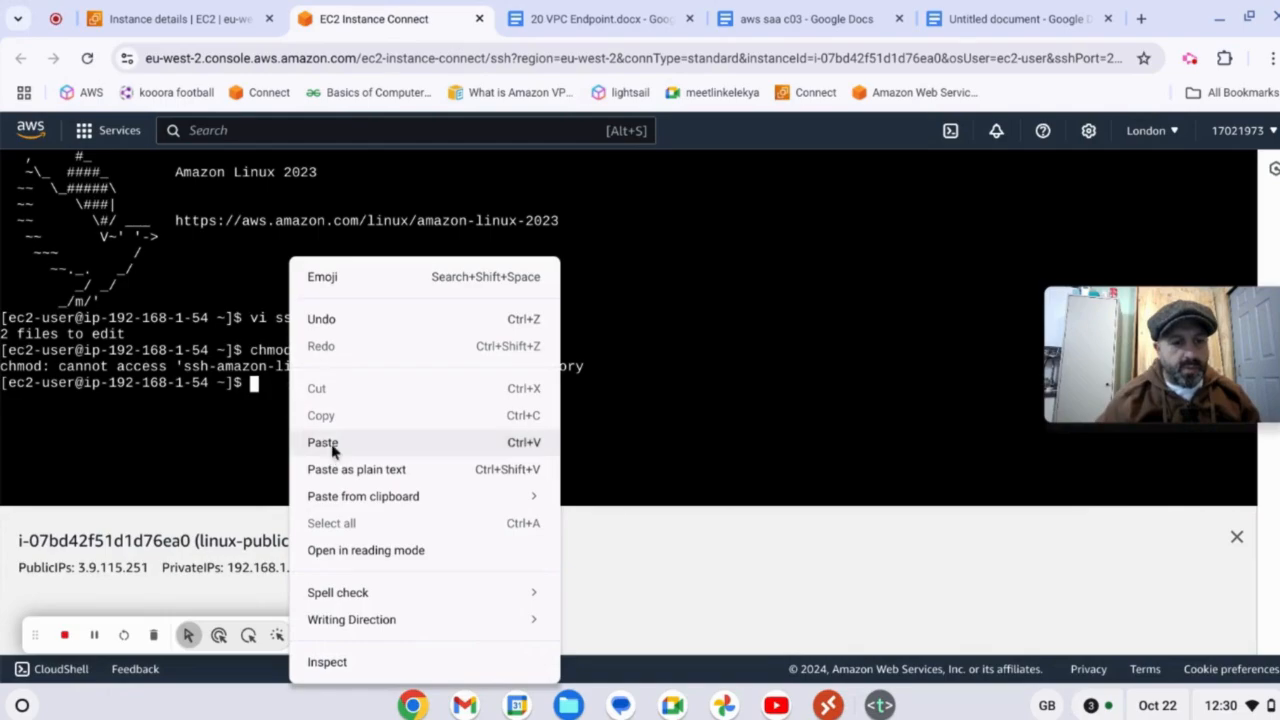
{"action": "left_click", "coordinate": [322, 442]}
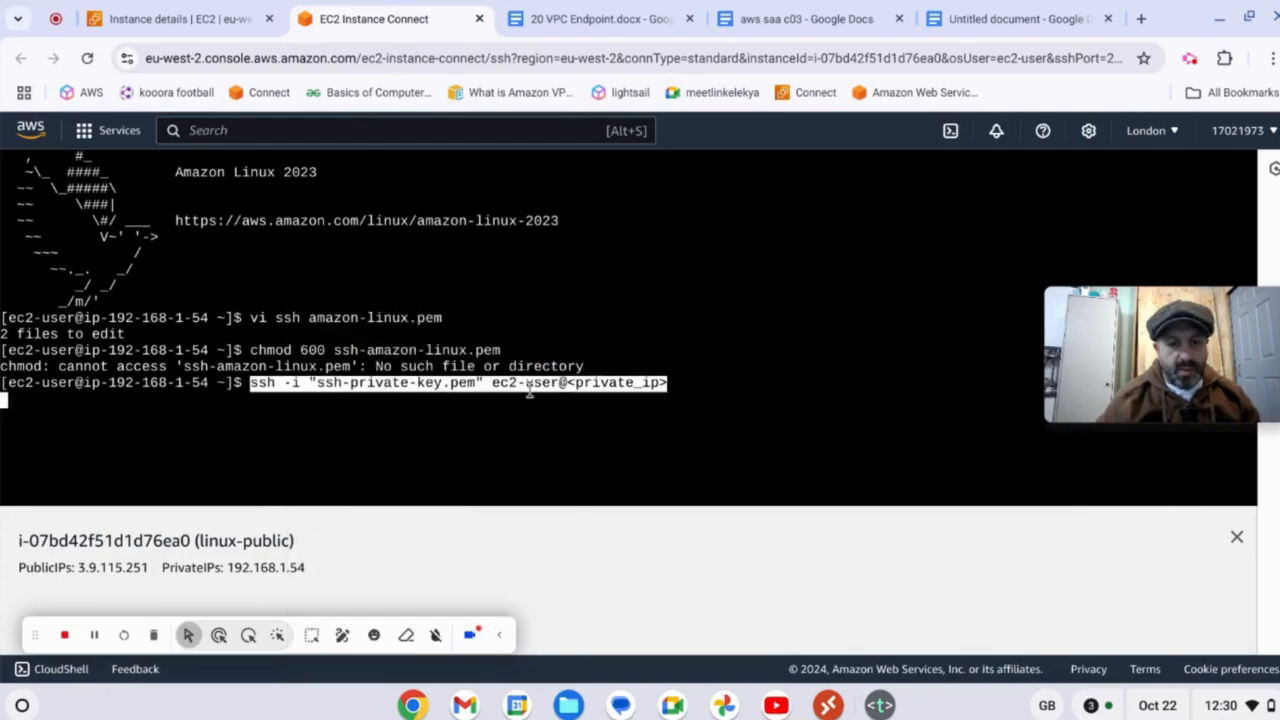
- Go to the running instances list in the EC2 console and open the details page of the linux-private instance
{"action": "left_click", "coordinate": [230, 26]}
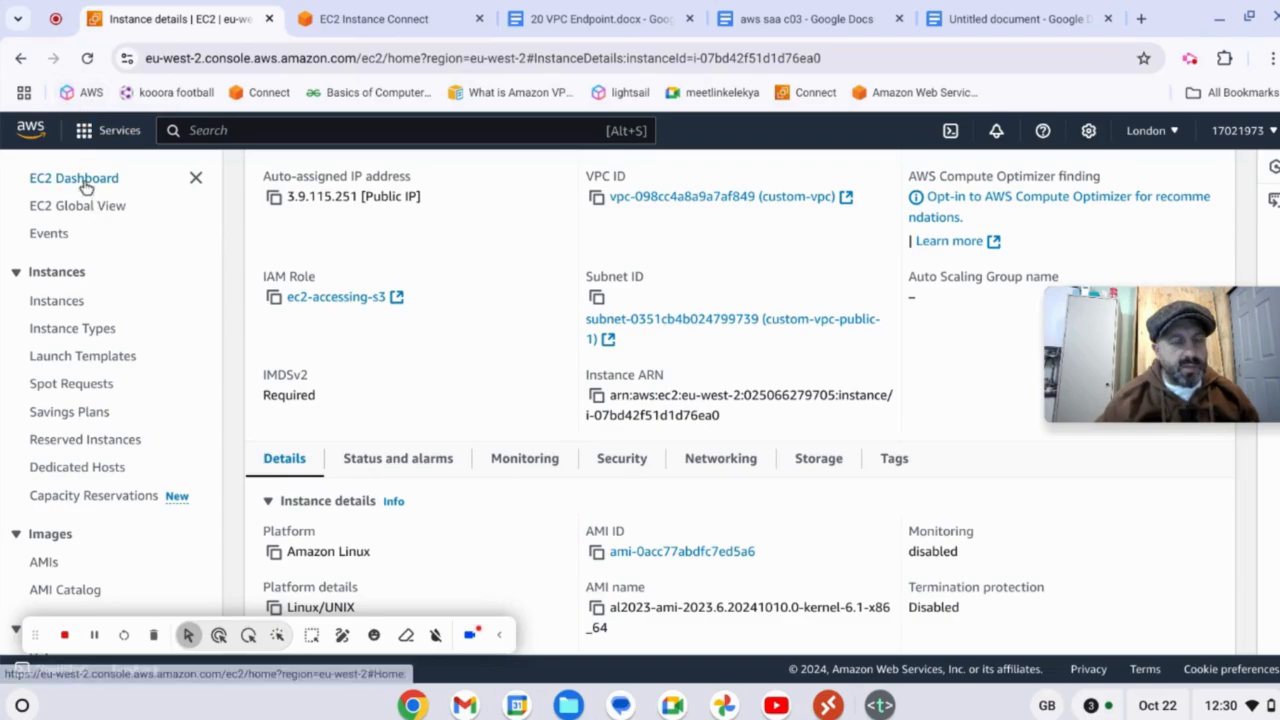
{"action": "left_click", "coordinate": [63, 276]}
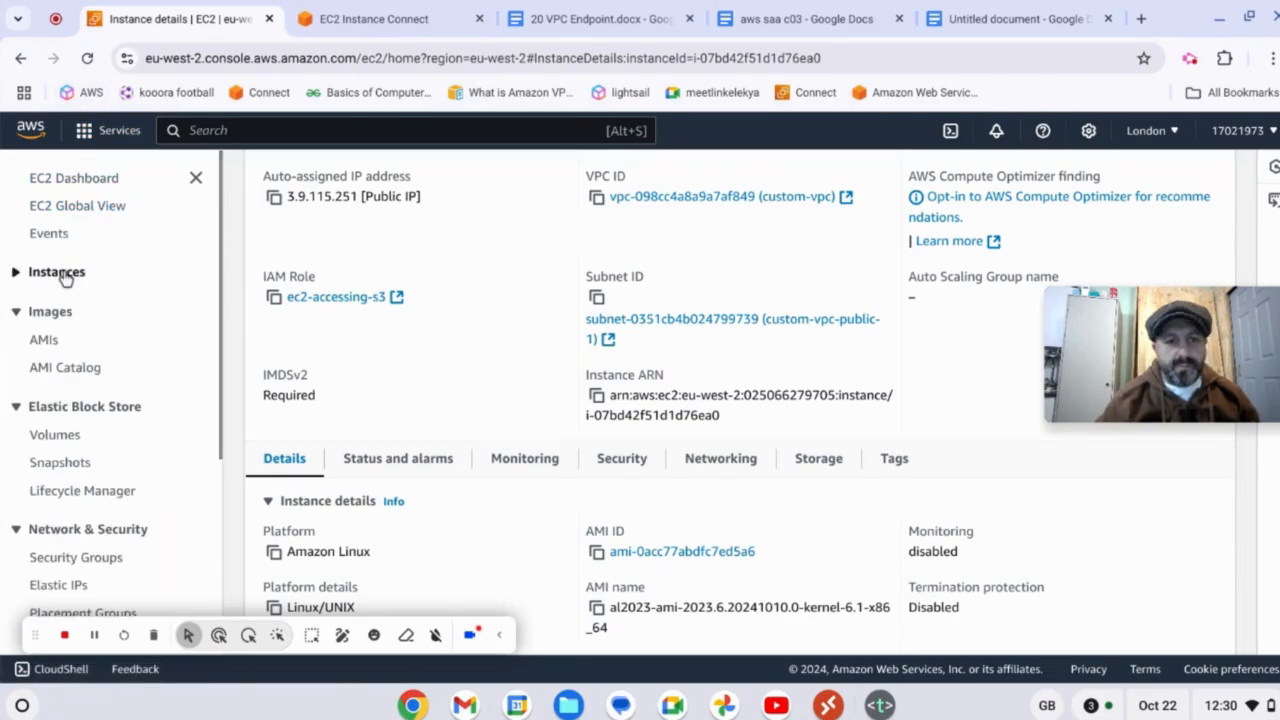
{"action": "double_click", "coordinate": [63, 274]}
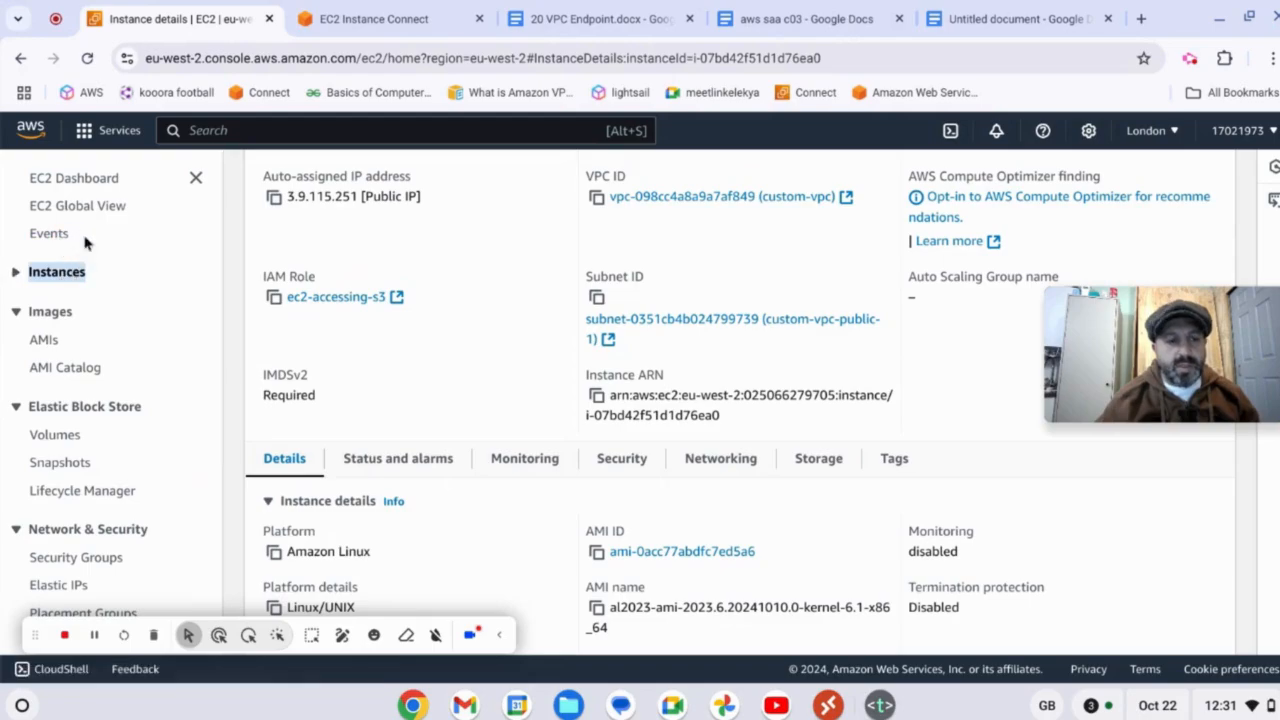
{"action": "left_click", "coordinate": [90, 181]}
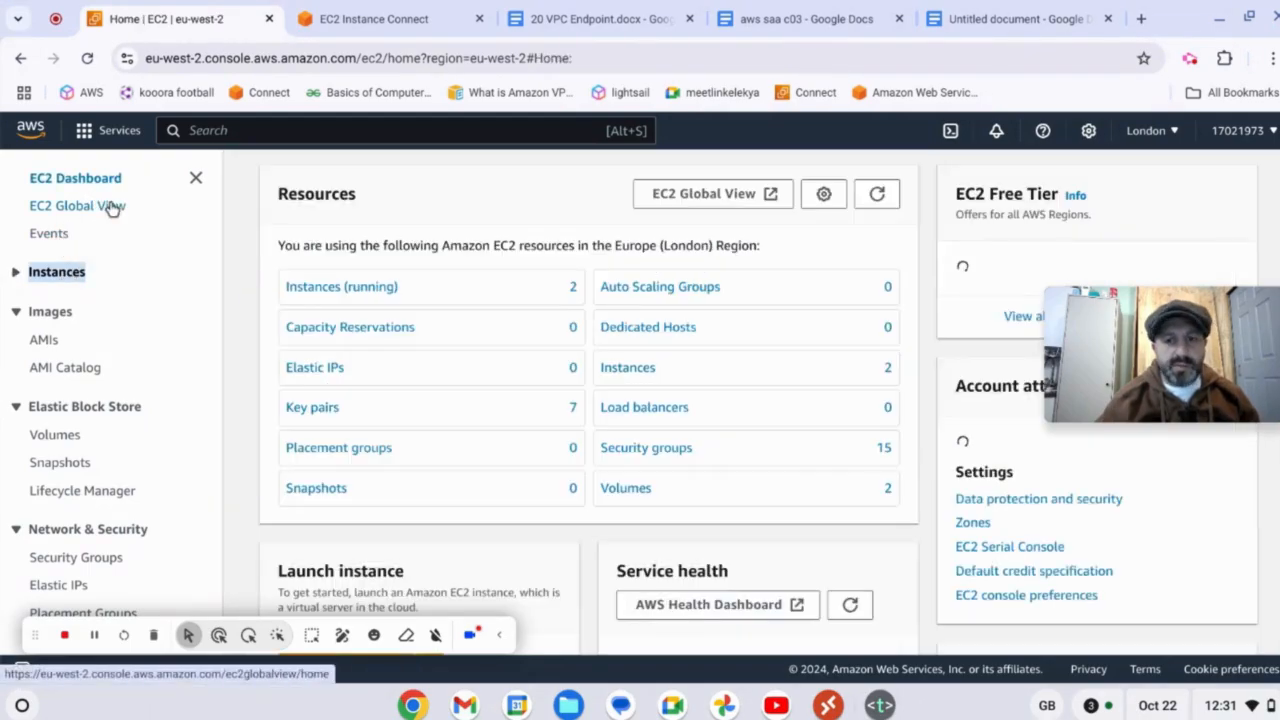
{"action": "left_click", "coordinate": [320, 290]}
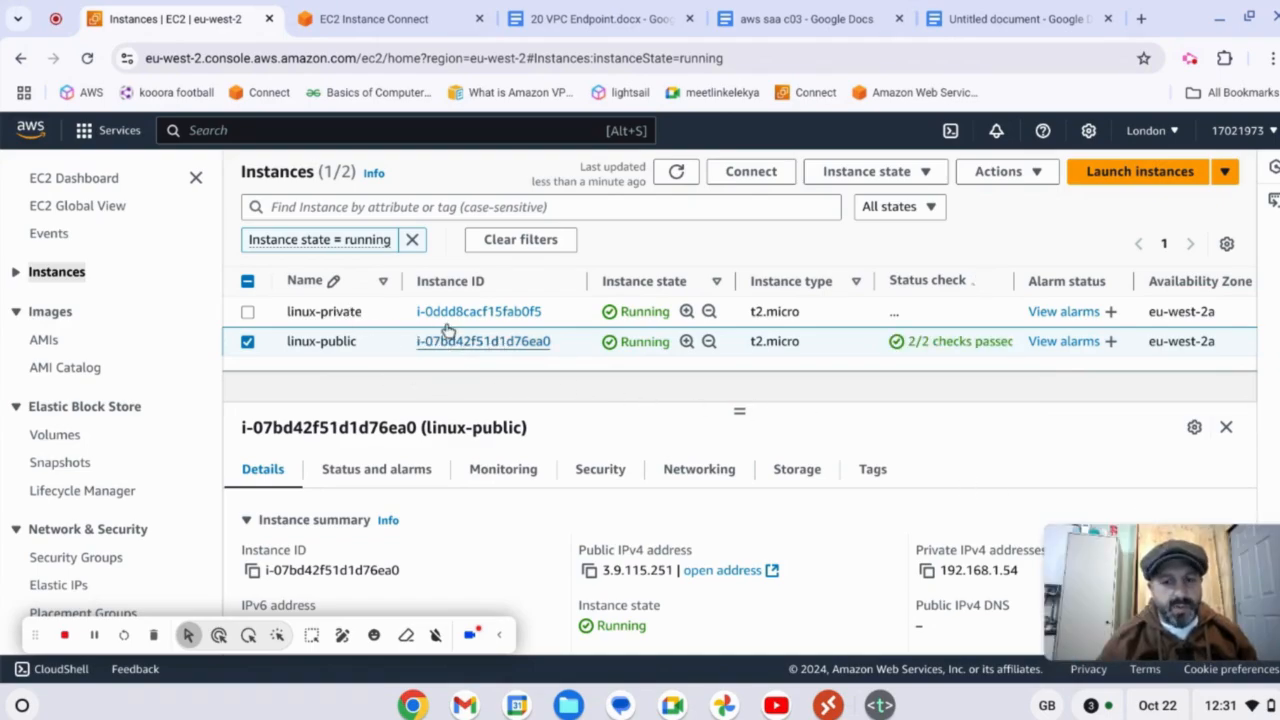
{"action": "left_click", "coordinate": [252, 345]}
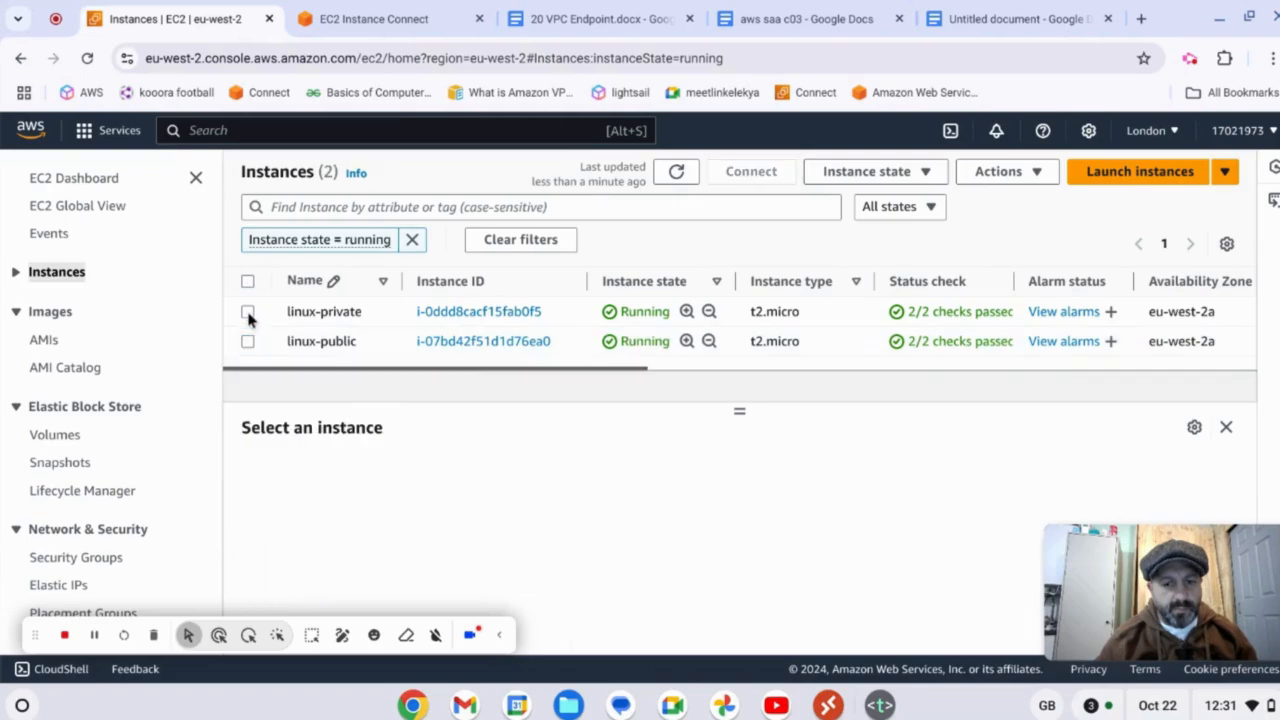
{"action": "left_click", "coordinate": [248, 312]}
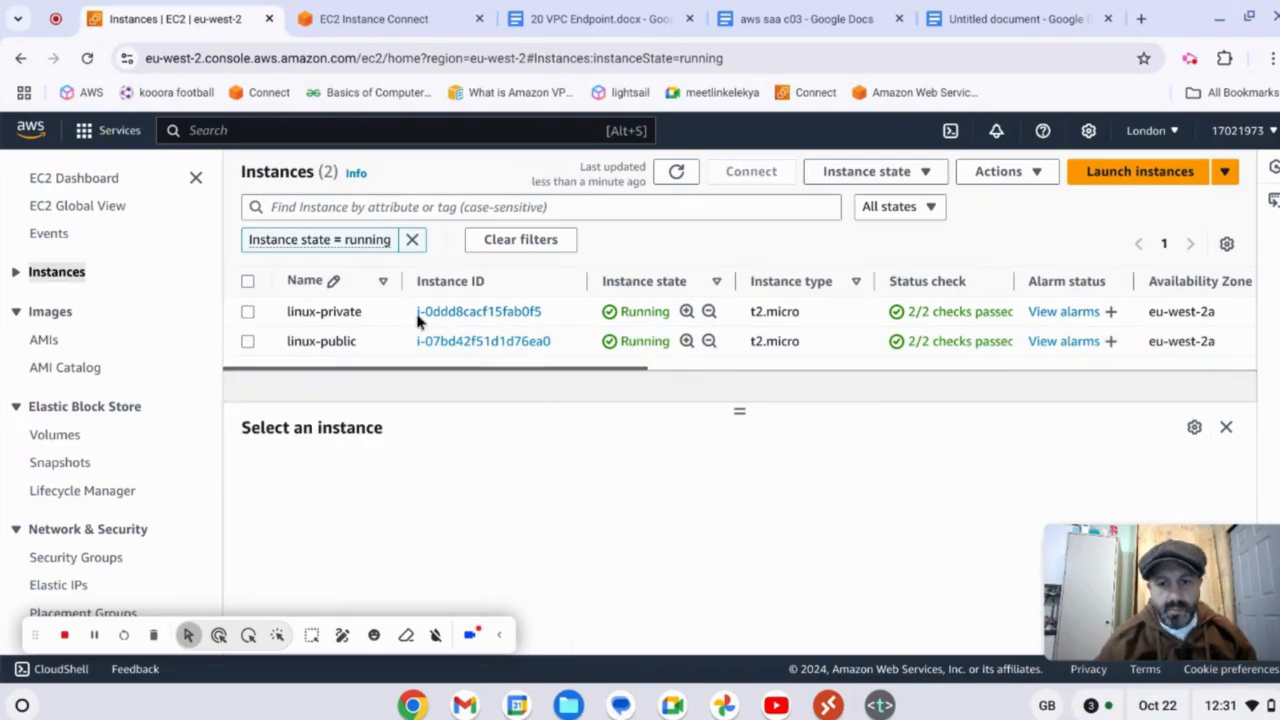
{"action": "left_click", "coordinate": [480, 313]}
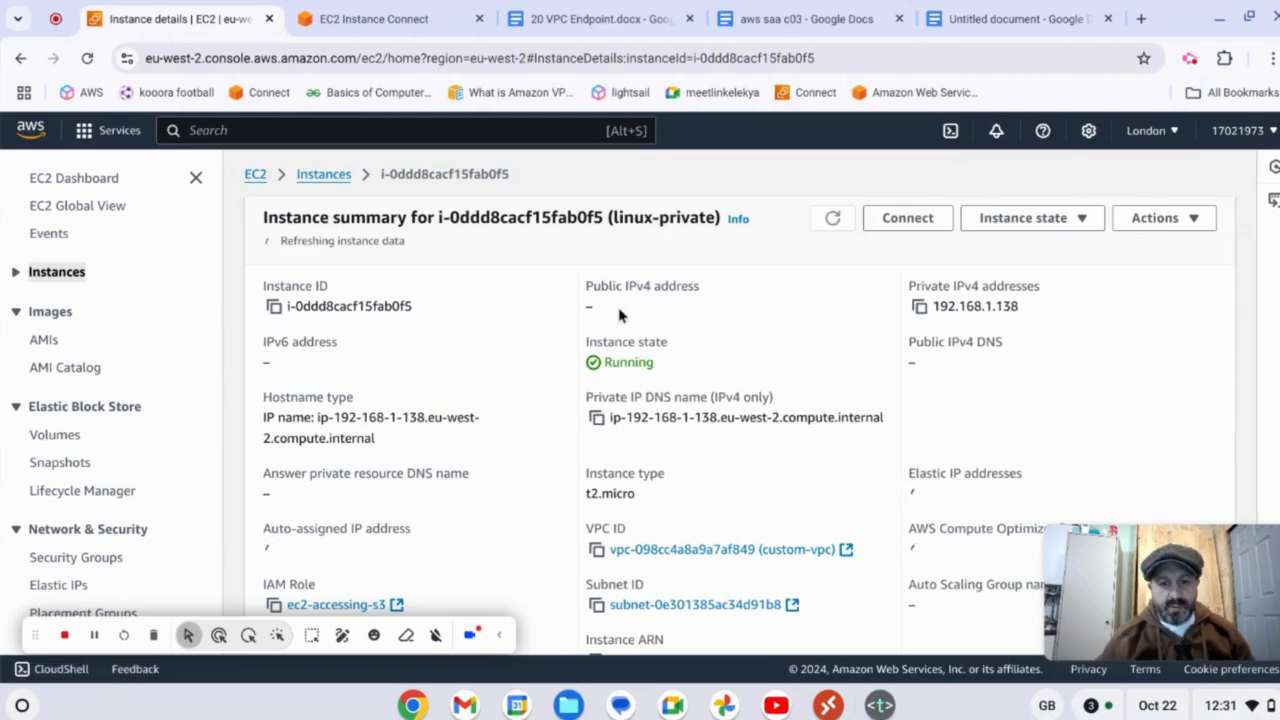
- Copy the linux-private instance's private IPv4 address from its details page and return to the linux-public terminal
{"action": "left_click", "coordinate": [918, 302]}
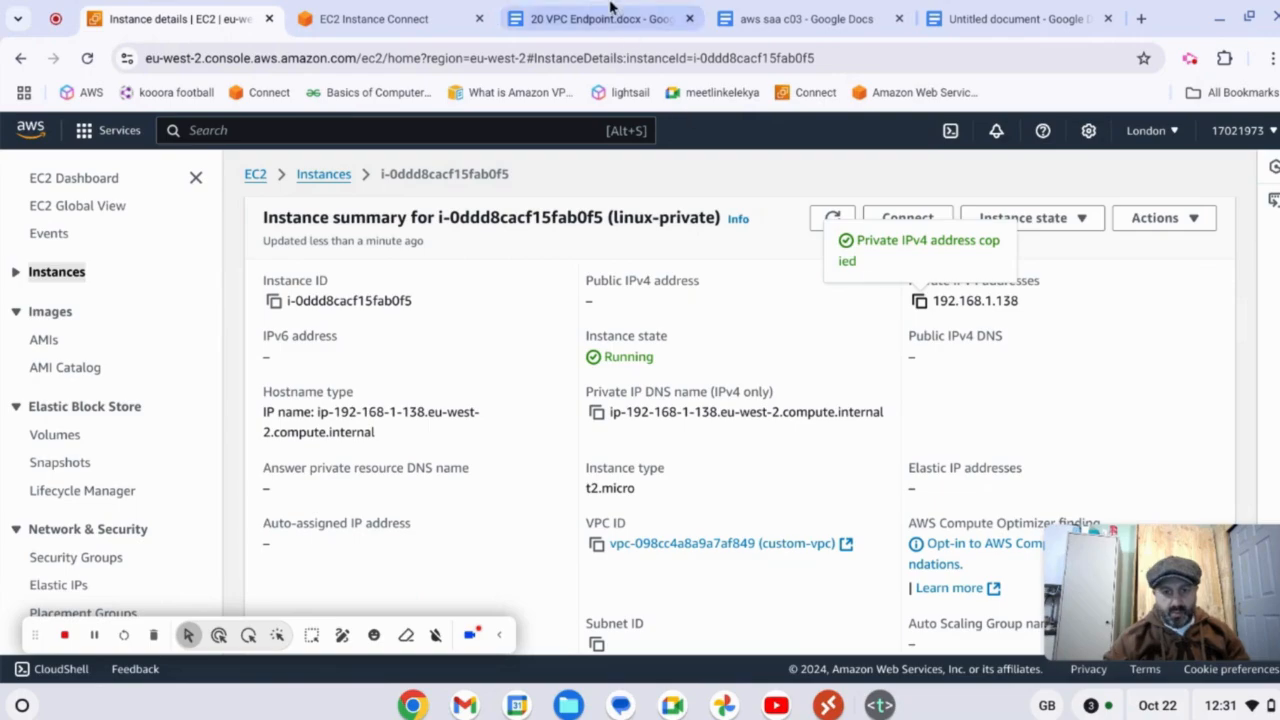
{"action": "left_click", "coordinate": [988, 14]}
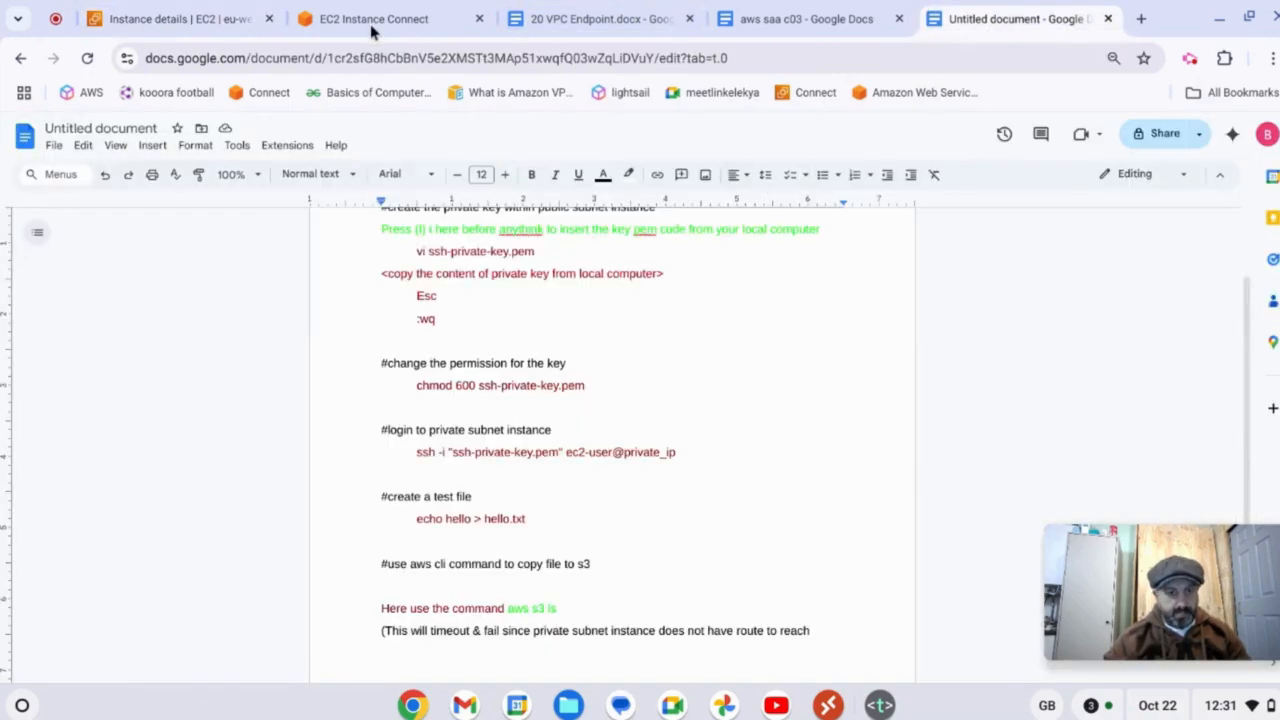
{"action": "left_click", "coordinate": [375, 19]}
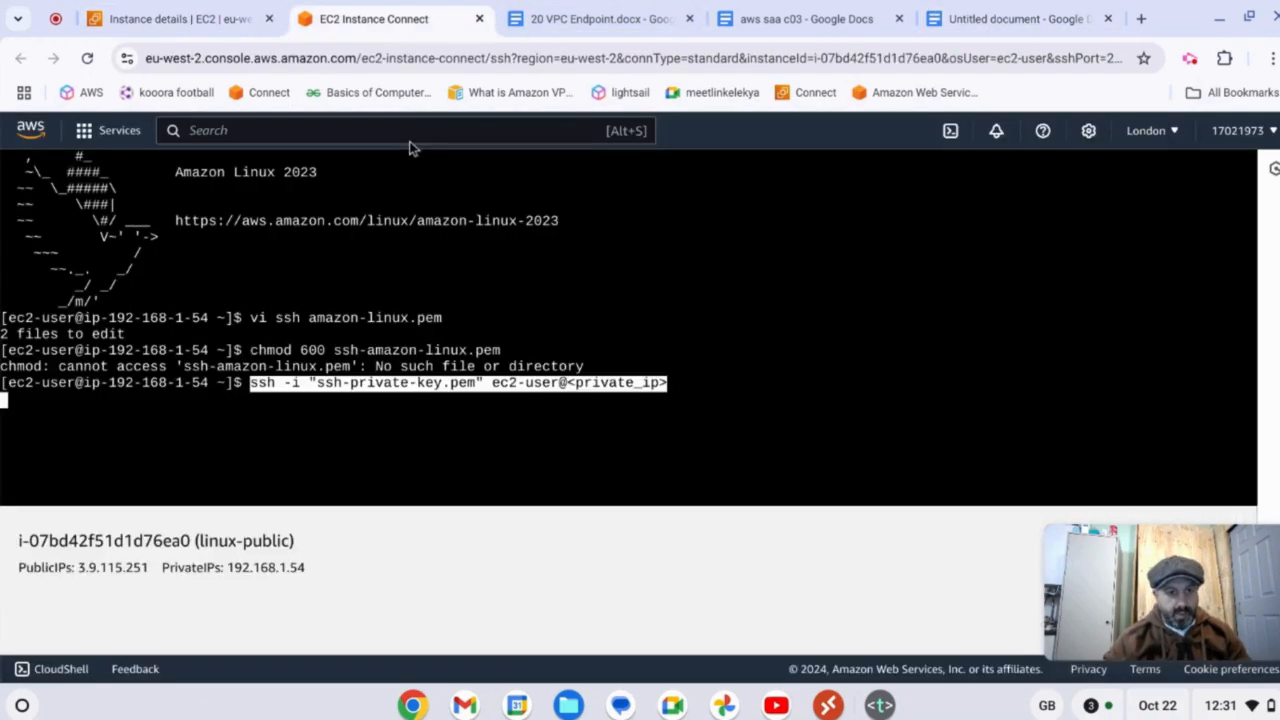
- Replace the <private_ip> placeholder in the pasted ssh command with the copied address 192.168.1.138
{"action": "left_click", "coordinate": [686, 373]}
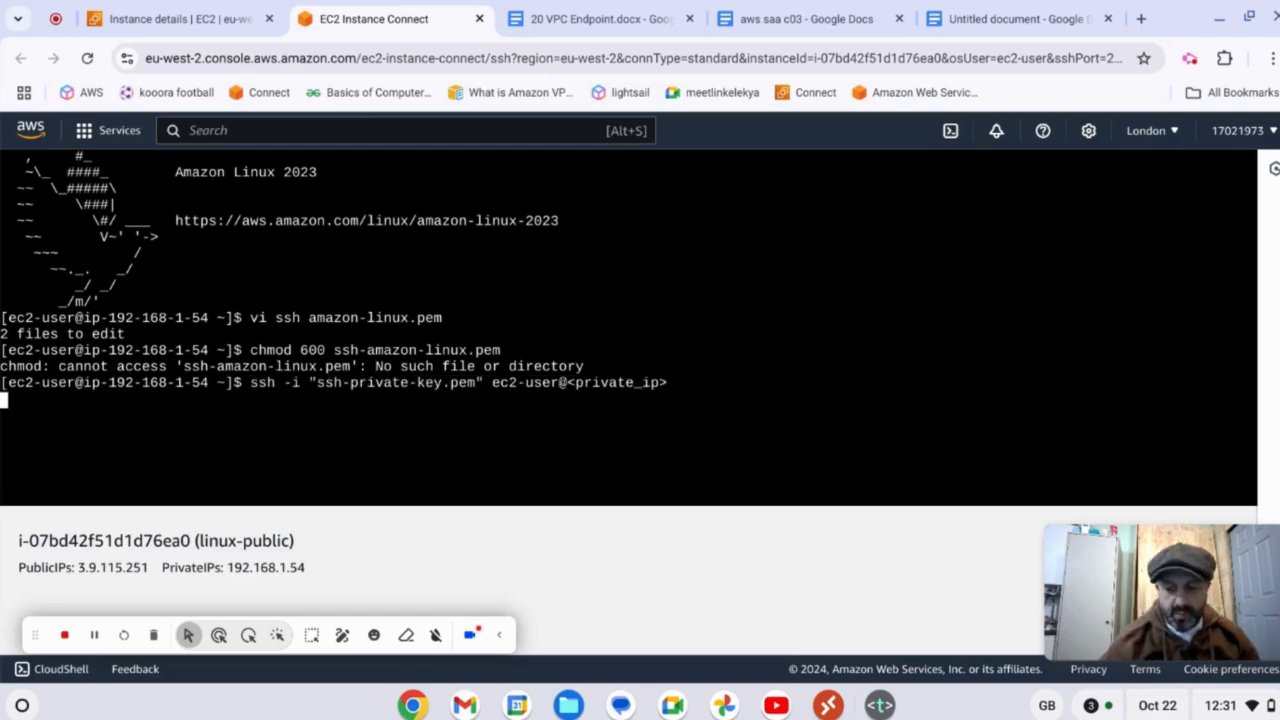
{"action": "key", "text": "Right"}
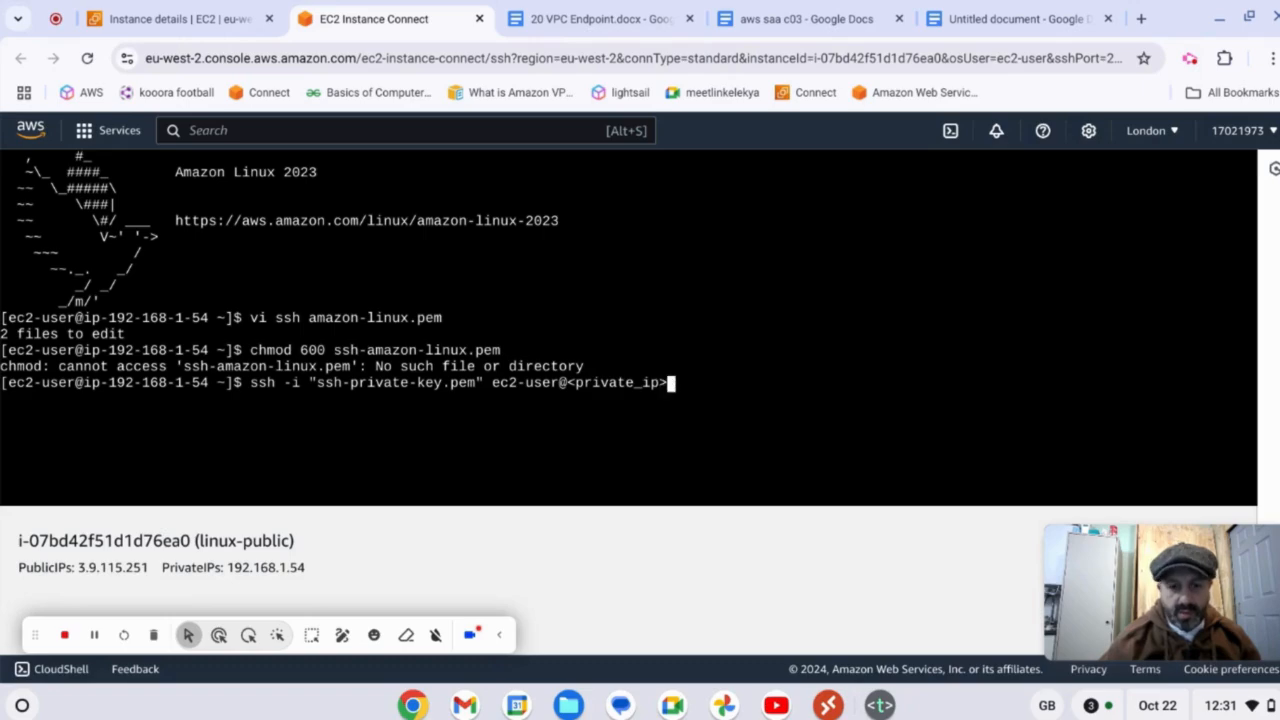
{"action": "key", "text": "BackSpace"}
{"action": "key", "text": "BackSpace"}
{"action": "key", "text": "BackSpace"}
{"action": "key", "text": "BackSpace"}
{"action": "key", "text": "BackSpace"}
{"action": "key", "text": "BackSpace"}
{"action": "key", "text": "BackSpace"}
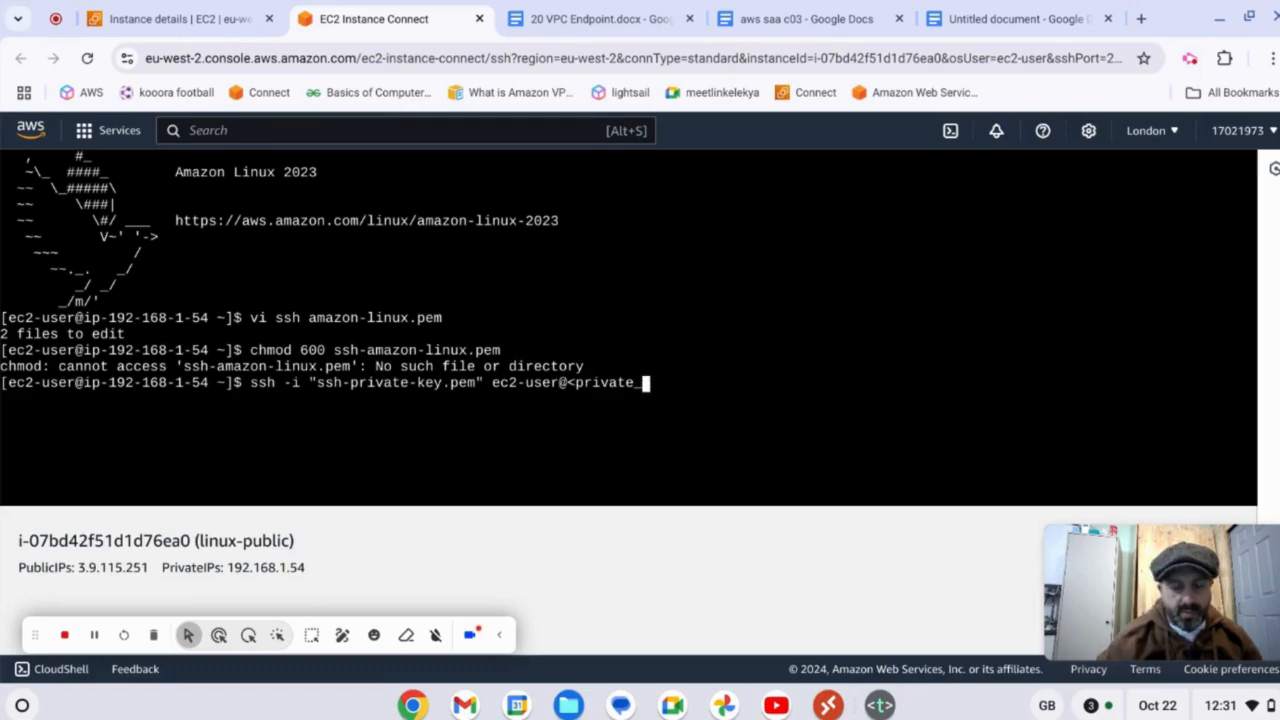
{"action": "key", "text": "BackSpace"}
{"action": "key", "text": "BackSpace"}
{"action": "key", "text": "BackSpace"}
{"action": "key", "text": "BackSpace"}
{"action": "key", "text": "BackSpace"}
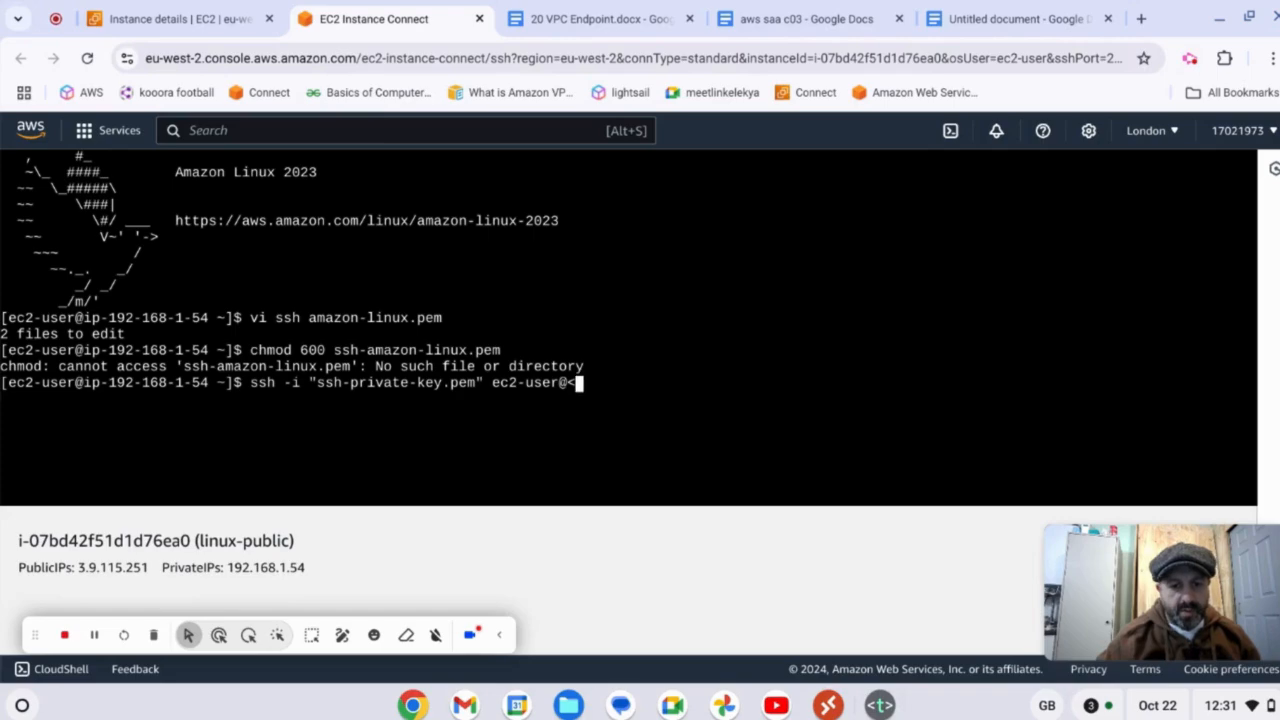
{"action": "right_click", "coordinate": [582, 384]}
{"action": "left_click", "coordinate": [614, 442]}
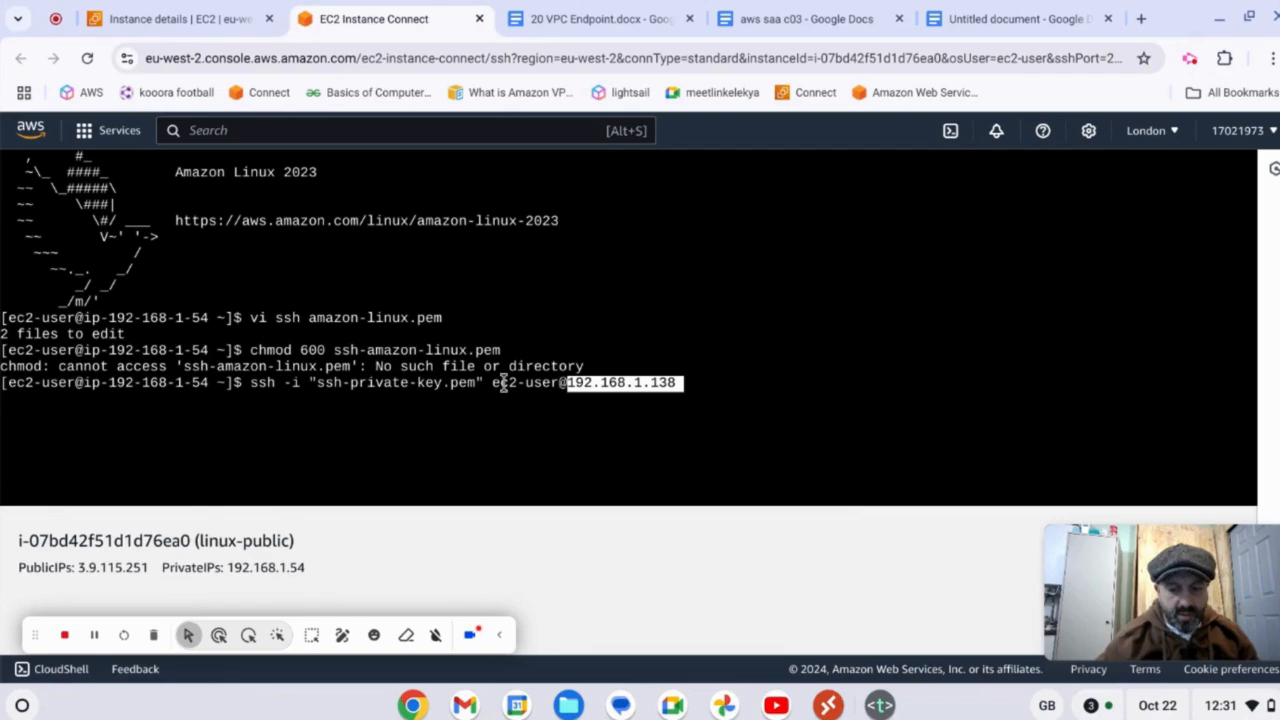
- Change the key file name in the ssh command from ssh-private-key.pem to ssh-amazon-linux.pem
{"action": "key", "text": "Left"}
{"action": "key", "text": "Left"}
{"action": "key", "text": "Left"}
{"action": "key", "text": "Left"}
{"action": "key", "text": "Left"}
{"action": "key", "text": "Left"}
{"action": "key", "text": "Left"}
{"action": "key", "text": "Left"}
{"action": "key", "text": "Left"}
{"action": "key", "text": "Left"}
{"action": "key", "text": "Left"}
{"action": "key", "text": "Left"}
{"action": "key", "text": "Left"}
{"action": "key", "text": "Left"}
{"action": "key", "text": "Left"}
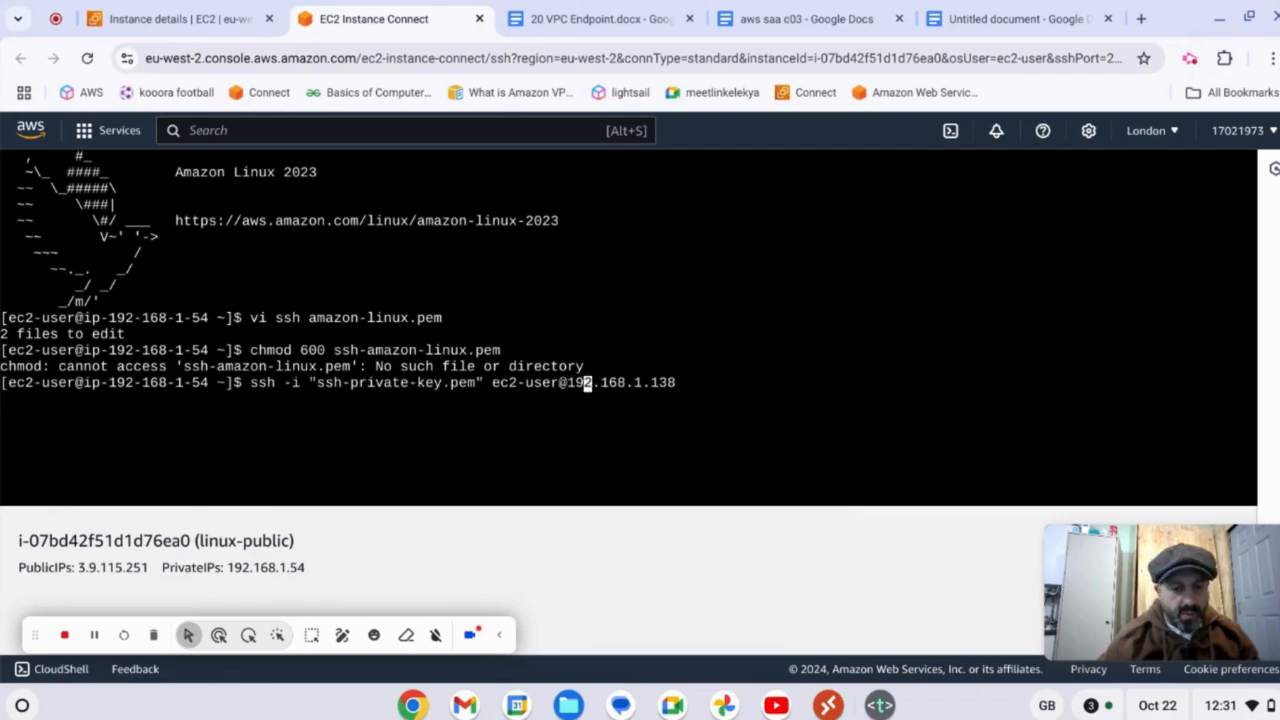
{"action": "key", "text": "Left"}
{"action": "key", "text": "Left"}
{"action": "key", "text": "Left"}
{"action": "key", "text": "Left"}
{"action": "key", "text": "Left"}
{"action": "key", "text": "Left"}
{"action": "key", "text": "Left"}
{"action": "key", "text": "Left"}
{"action": "key", "text": "Left"}
{"action": "key", "text": "Left"}
{"action": "key", "text": "Left"}
{"action": "key", "text": "Left"}
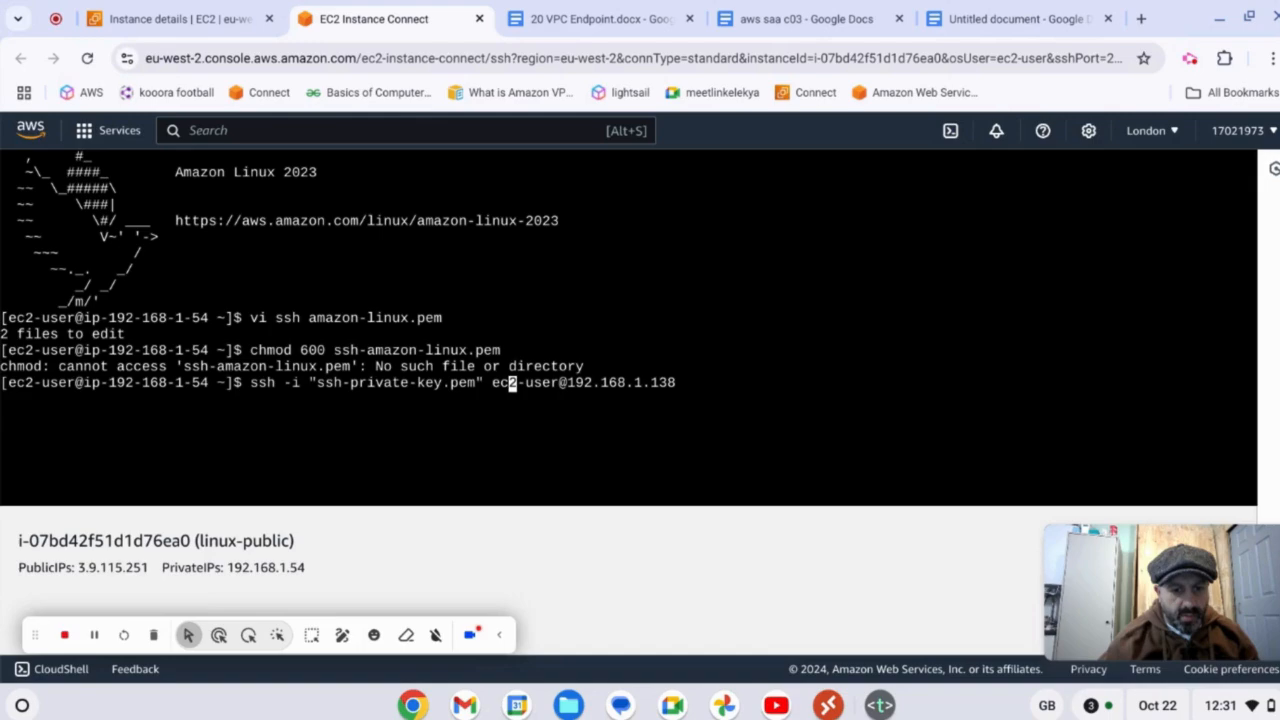
{"action": "key", "text": "Left"}
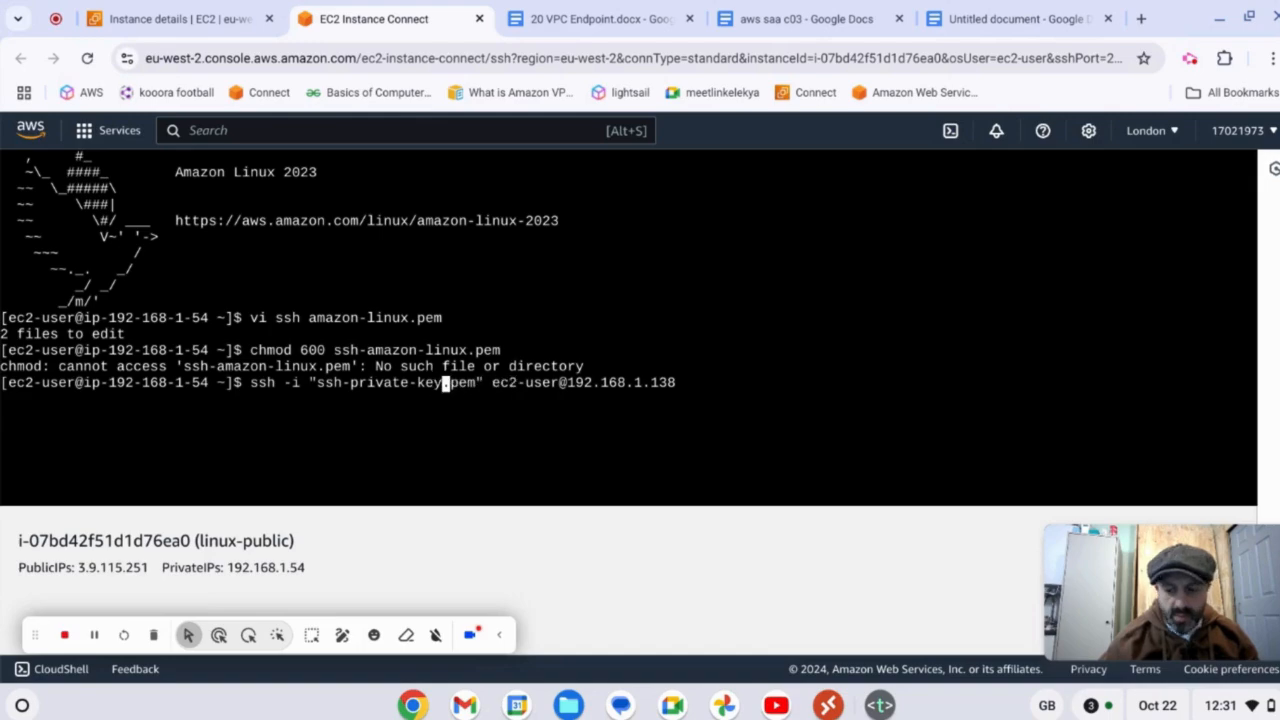
{"action": "key", "text": "BackSpace"}
{"action": "key", "text": "BackSpace"}
{"action": "key", "text": "BackSpace"}
{"action": "key", "text": "BackSpace"}
{"action": "key", "text": "BackSpace"}
{"action": "key", "text": "BackSpace"}
{"action": "key", "text": "BackSpace"}
{"action": "key", "text": "BackSpace"}
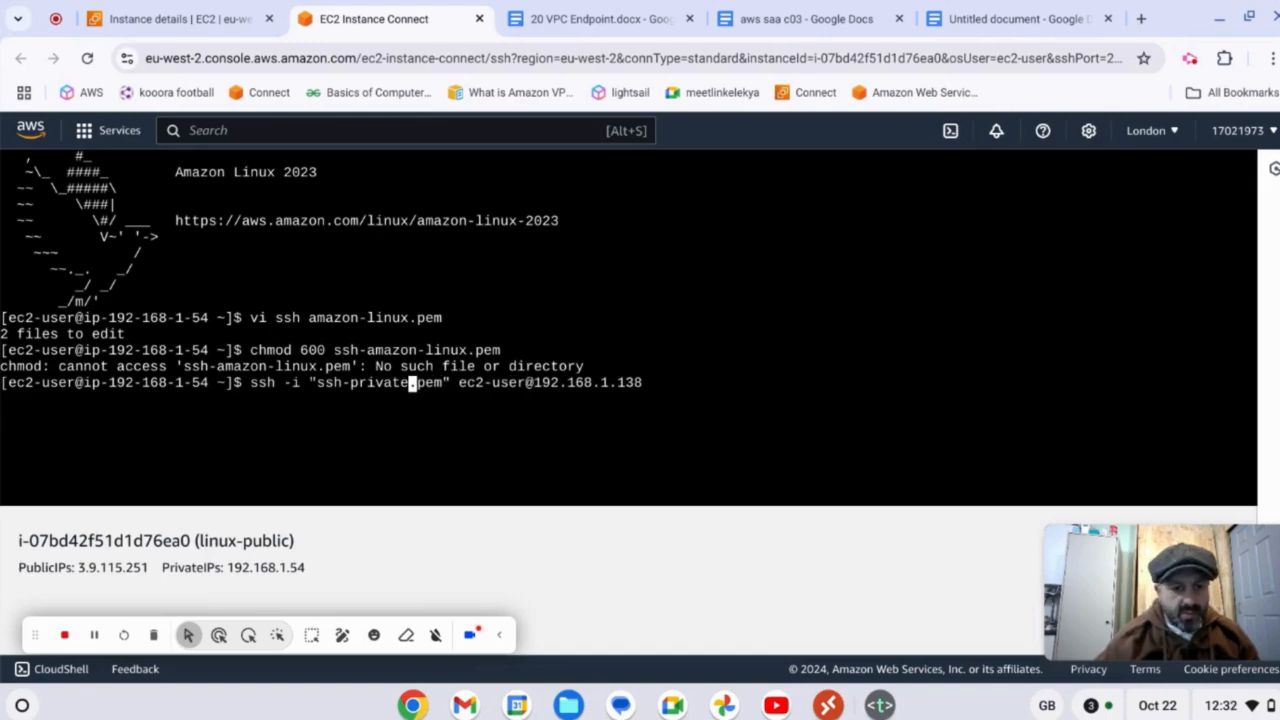
{"action": "key", "text": "BackSpace"}
{"action": "key", "text": "BackSpace"}
{"action": "key", "text": "BackSpace"}
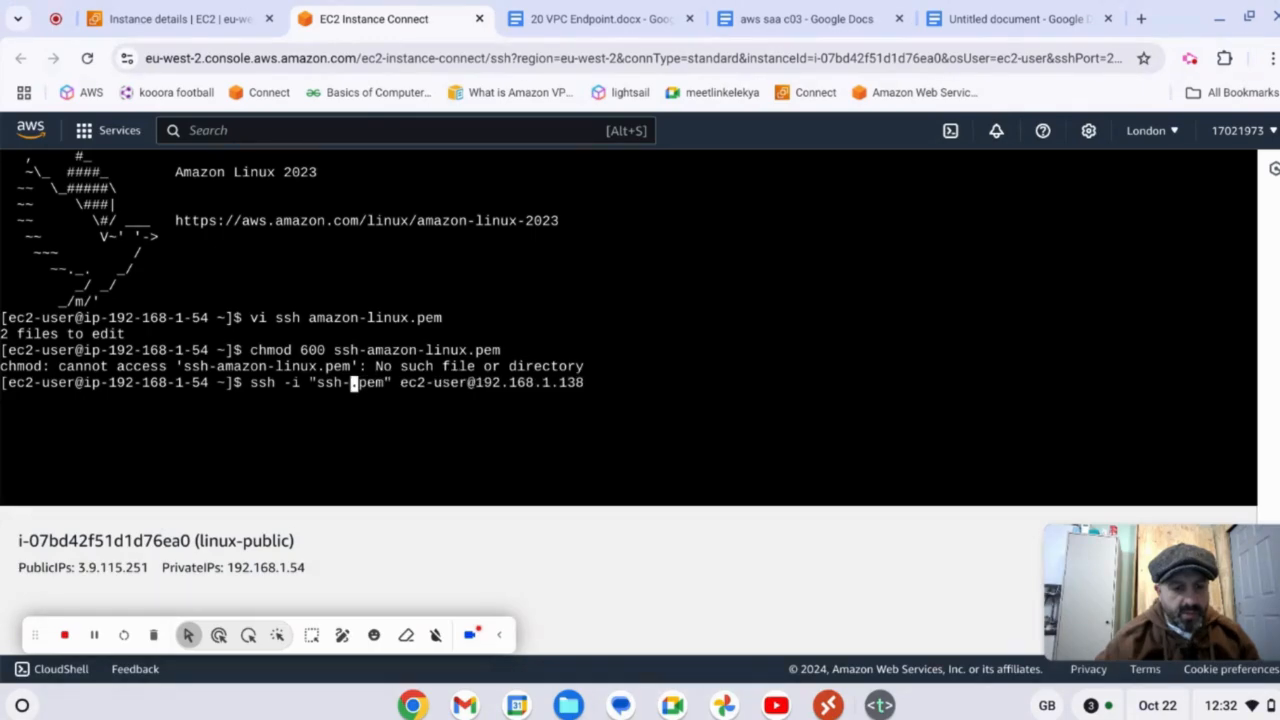
{"action": "type", "text": "ama"}
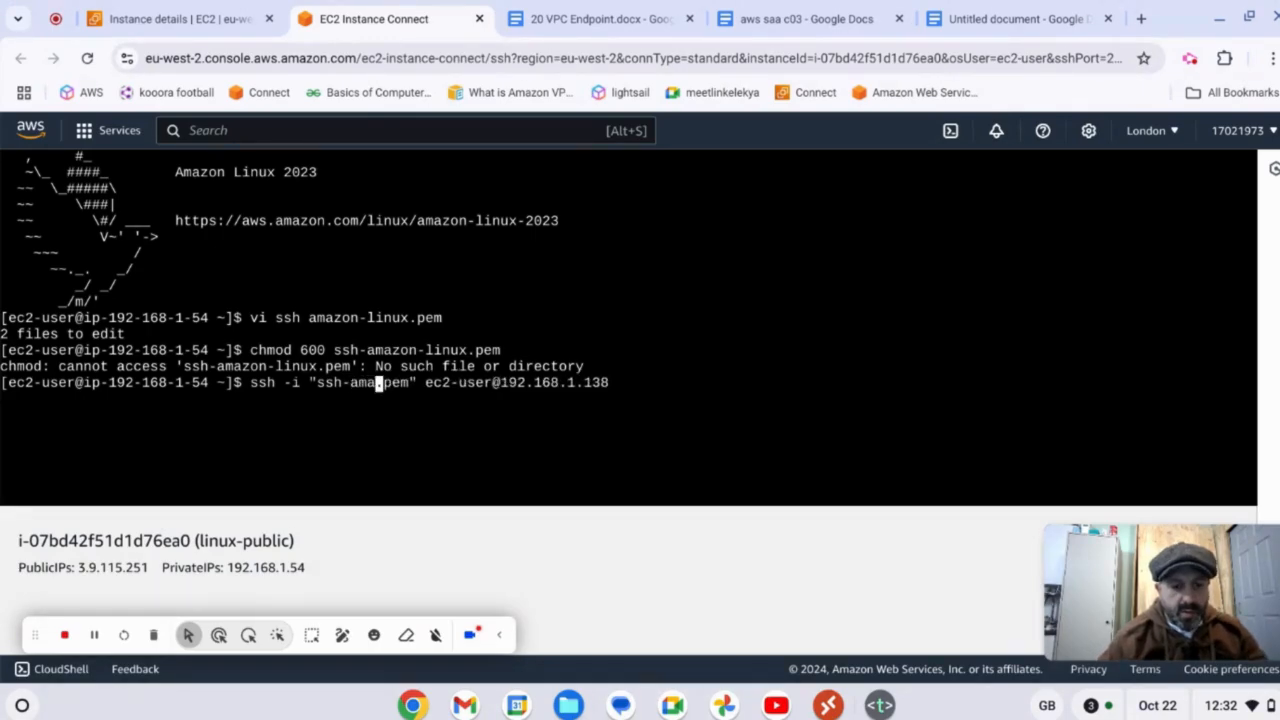
{"action": "type", "text": "zon"}
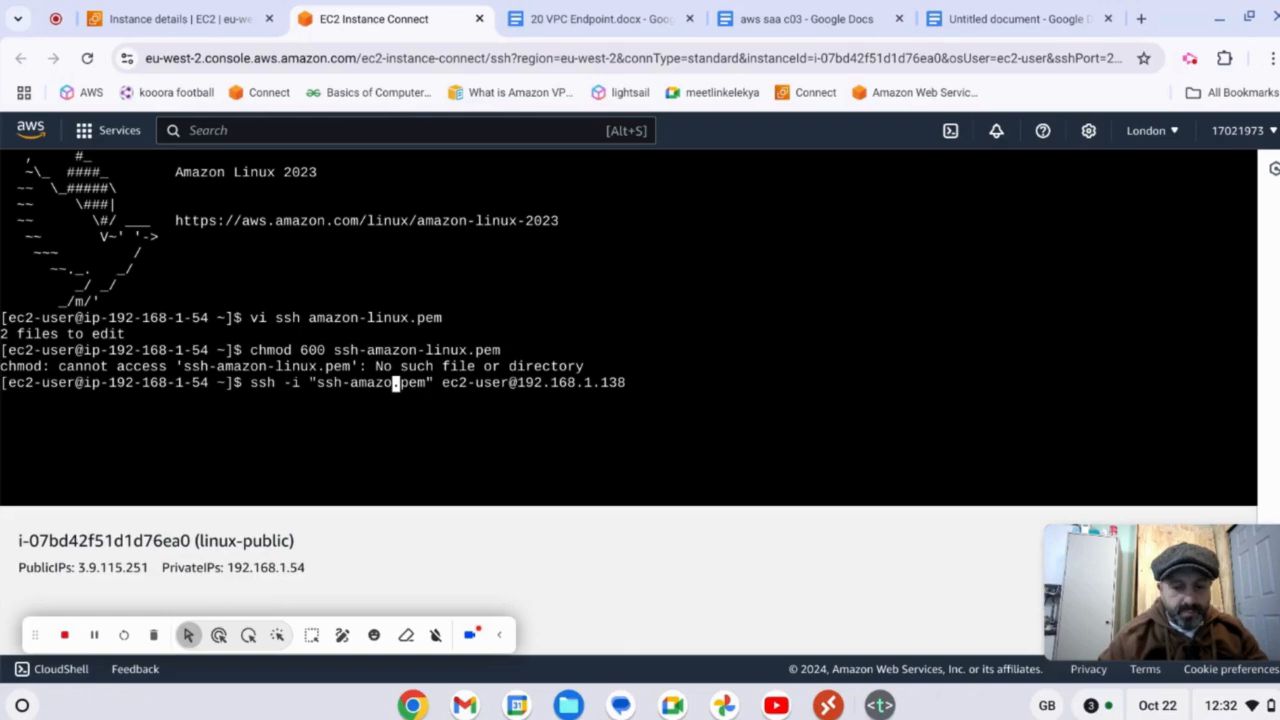
{"action": "type", "text": "-l"}
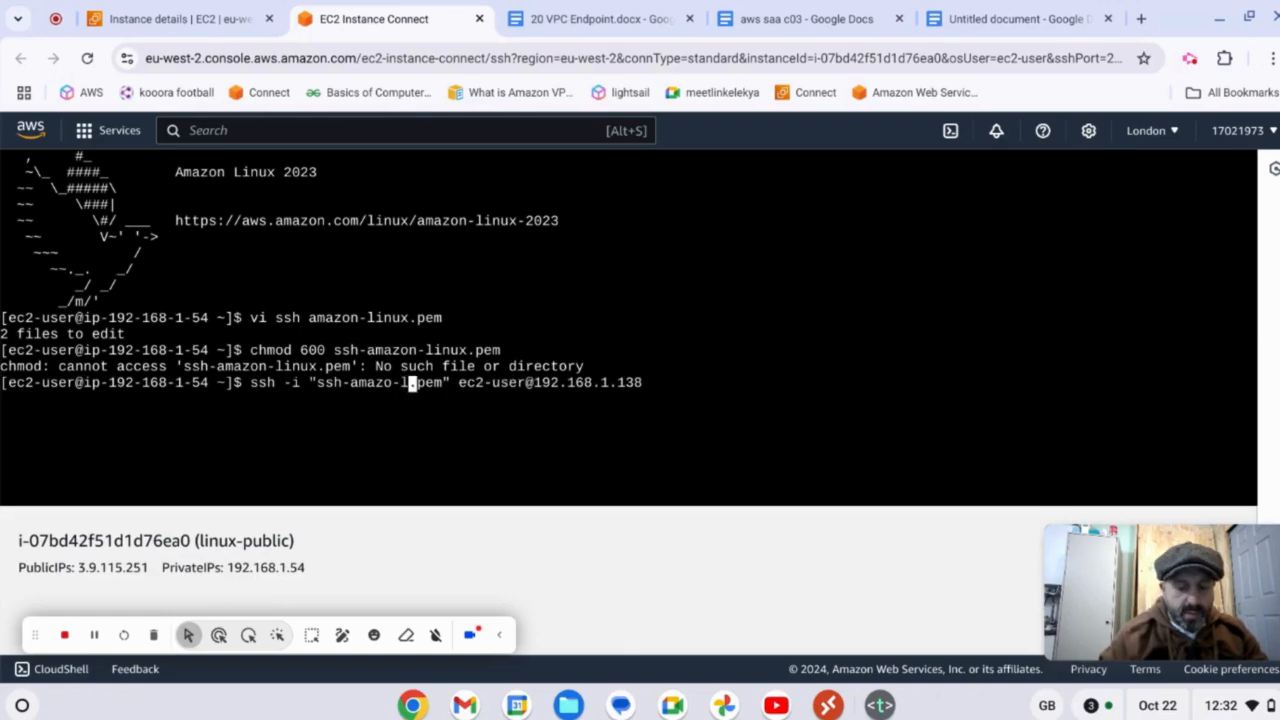
{"action": "type", "text": "inu"}
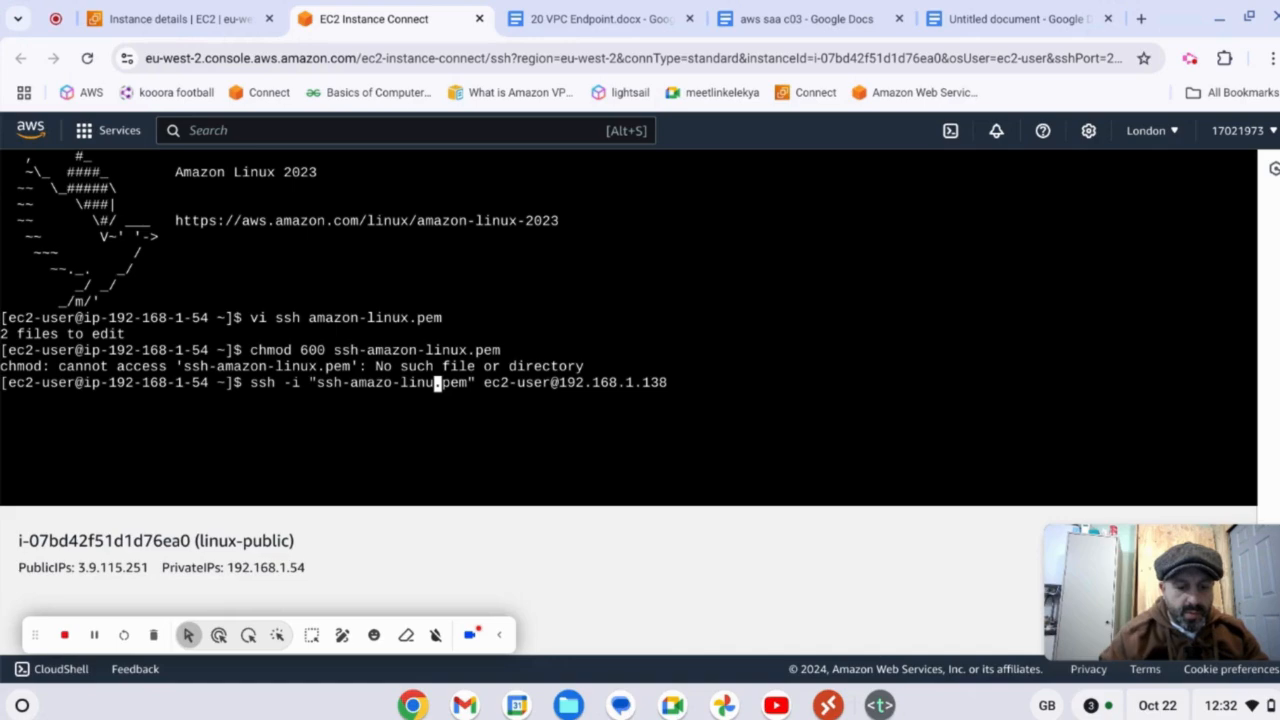
{"action": "type", "text": "x"}
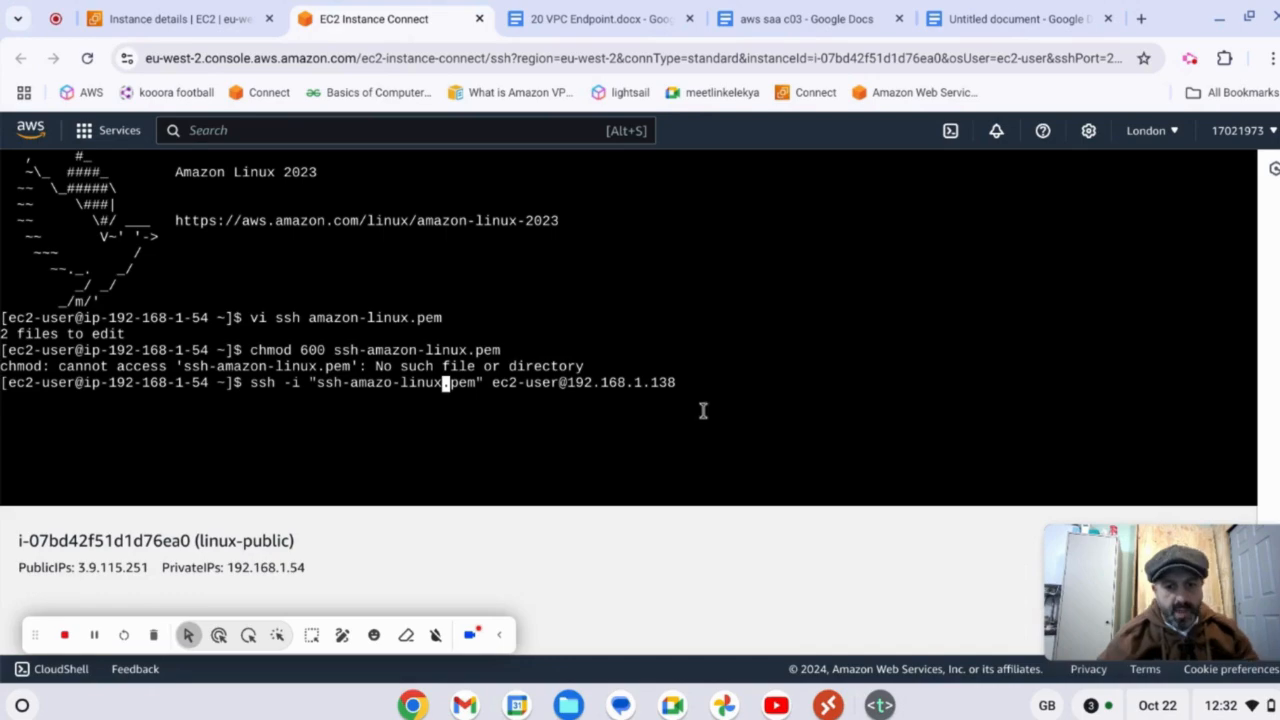
{"action": "key", "text": "Left"}
{"action": "key", "text": "Left"}
{"action": "key", "text": "Left"}
{"action": "key", "text": "Left"}
{"action": "key", "text": "Left"}
{"action": "key", "text": "Left"}
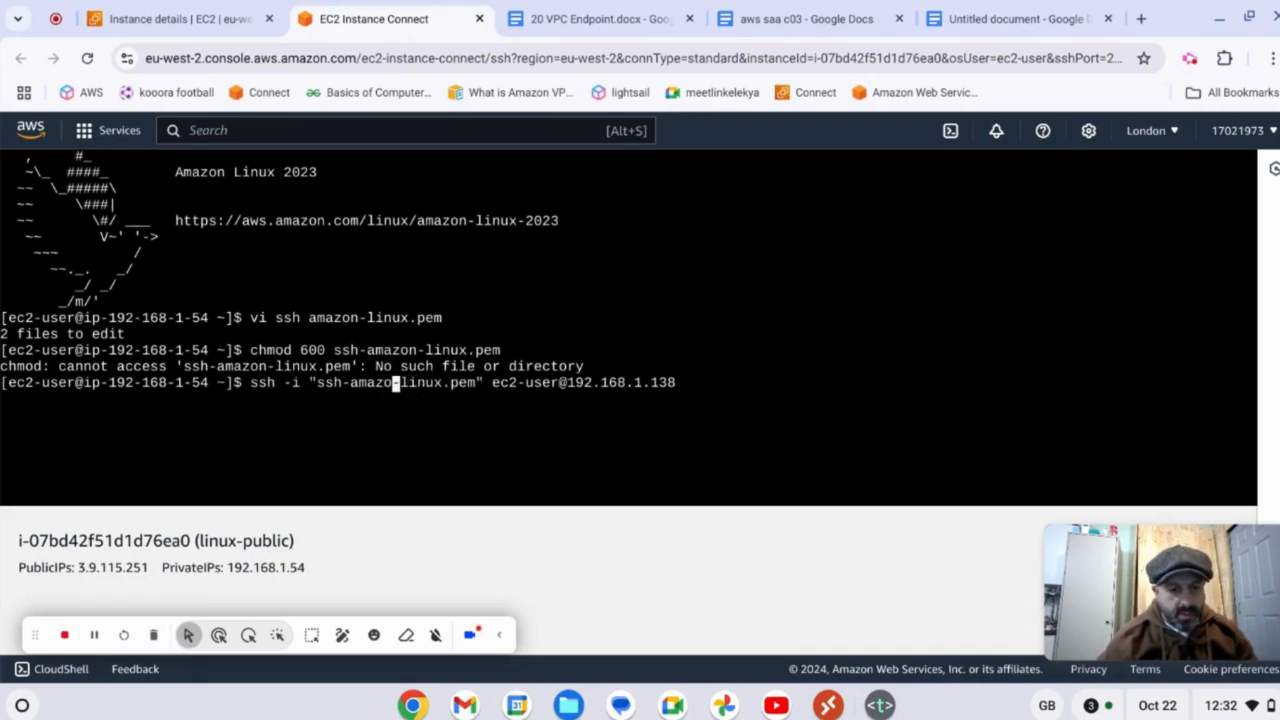
{"action": "type", "text": "n"}
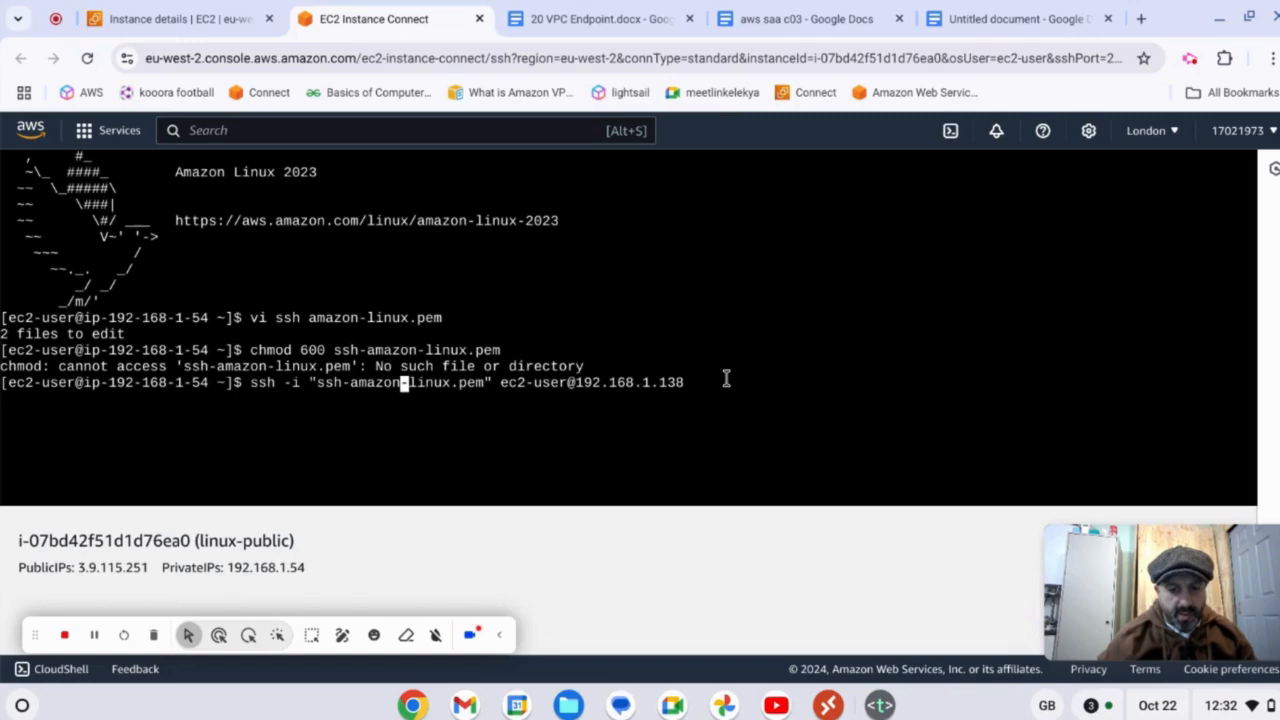
{"action": "key", "text": "Right"}
{"action": "key", "text": "Right"}
{"action": "key", "text": "Right"}
{"action": "key", "text": "Right"}
{"action": "key", "text": "Right"}
{"action": "key", "text": "Right"}
{"action": "key", "text": "Right"}
{"action": "key", "text": "Right"}
{"action": "key", "text": "Right"}
{"action": "key", "text": "Right"}
{"action": "key", "text": "Right"}
{"action": "key", "text": "Right"}
{"action": "key", "text": "Right"}
{"action": "key", "text": "Right"}
{"action": "key", "text": "Right"}
{"action": "key", "text": "Right"}
{"action": "key", "text": "Right"}
{"action": "key", "text": "Right"}
{"action": "key", "text": "Right"}
{"action": "key", "text": "Right"}
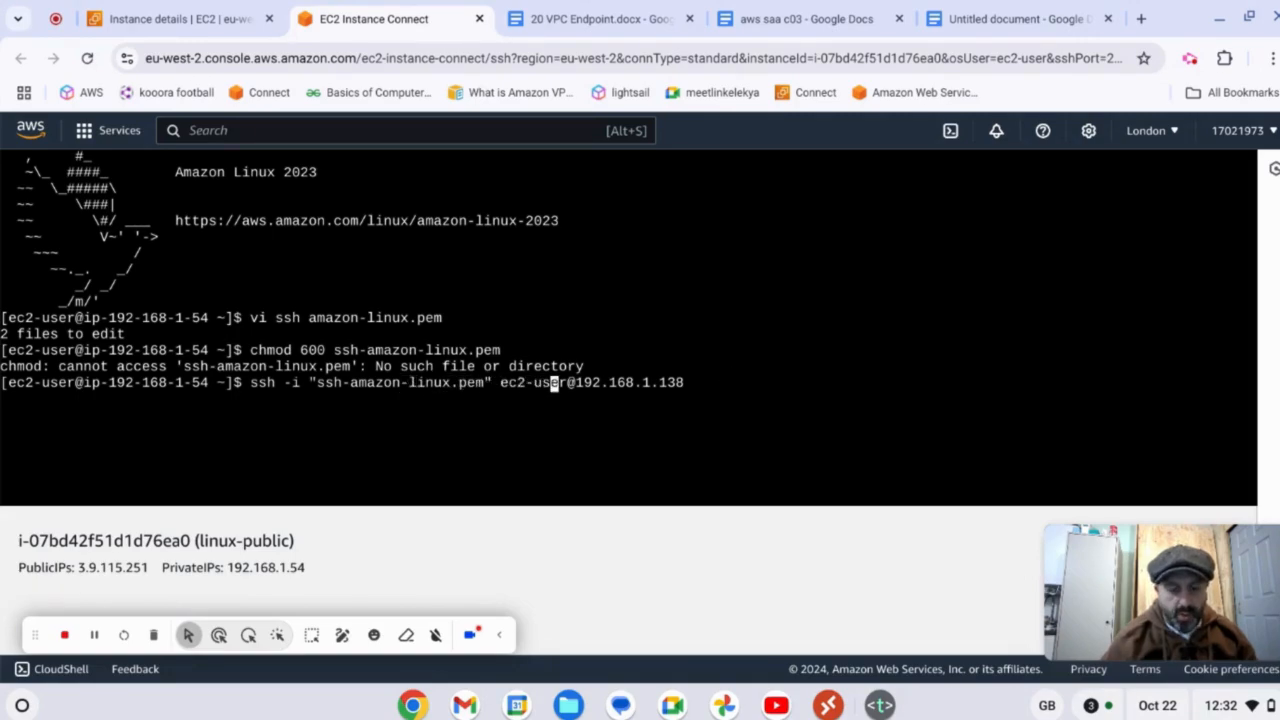
{"action": "key", "text": "Right"}
{"action": "key", "text": "Right"}
{"action": "key", "text": "Right"}
{"action": "key", "text": "Right"}
{"action": "key", "text": "Right"}
{"action": "key", "text": "Right"}
{"action": "key", "text": "Right"}
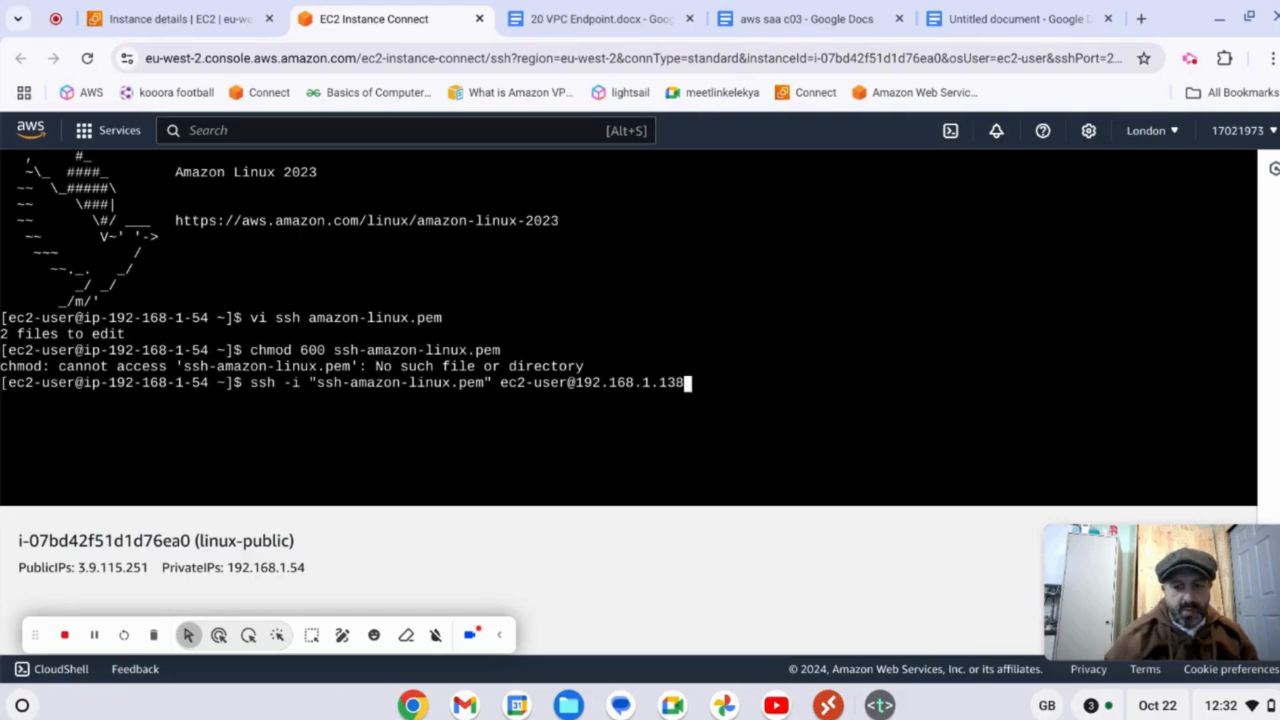
{"action": "key", "text": "Return"}
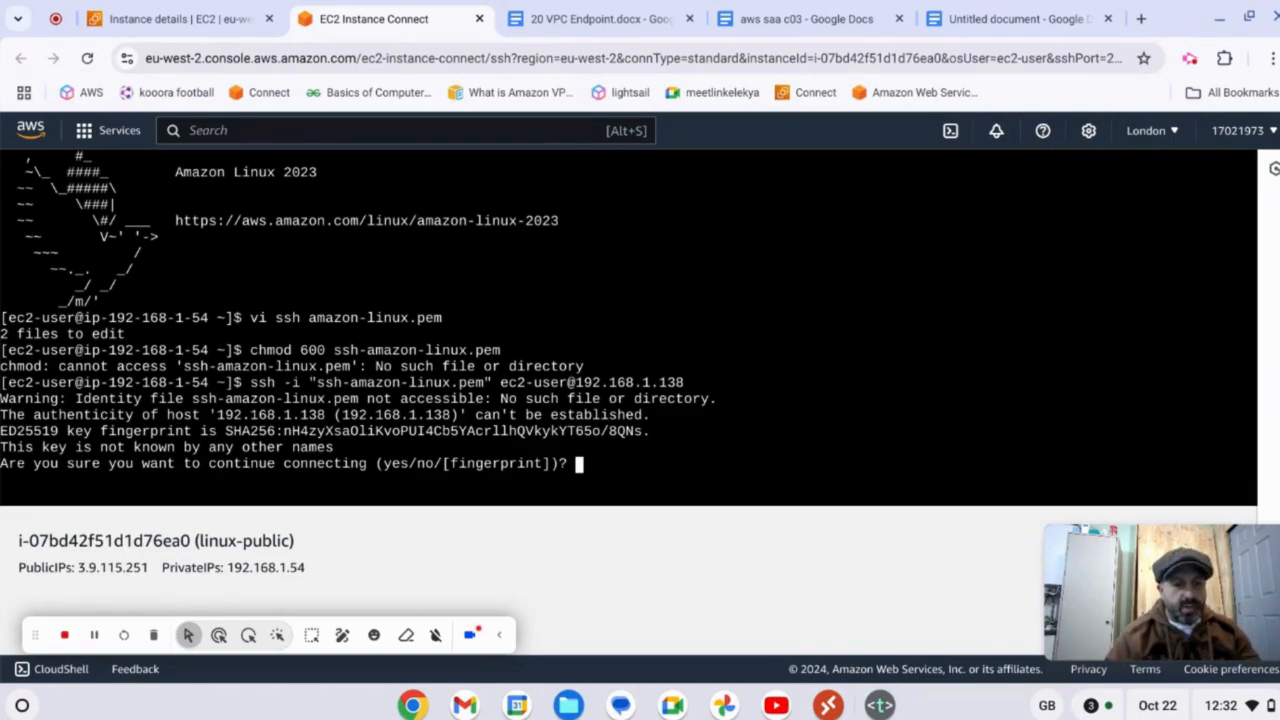
{"action": "type", "text": "yes"}
{"action": "key", "text": "Return"}
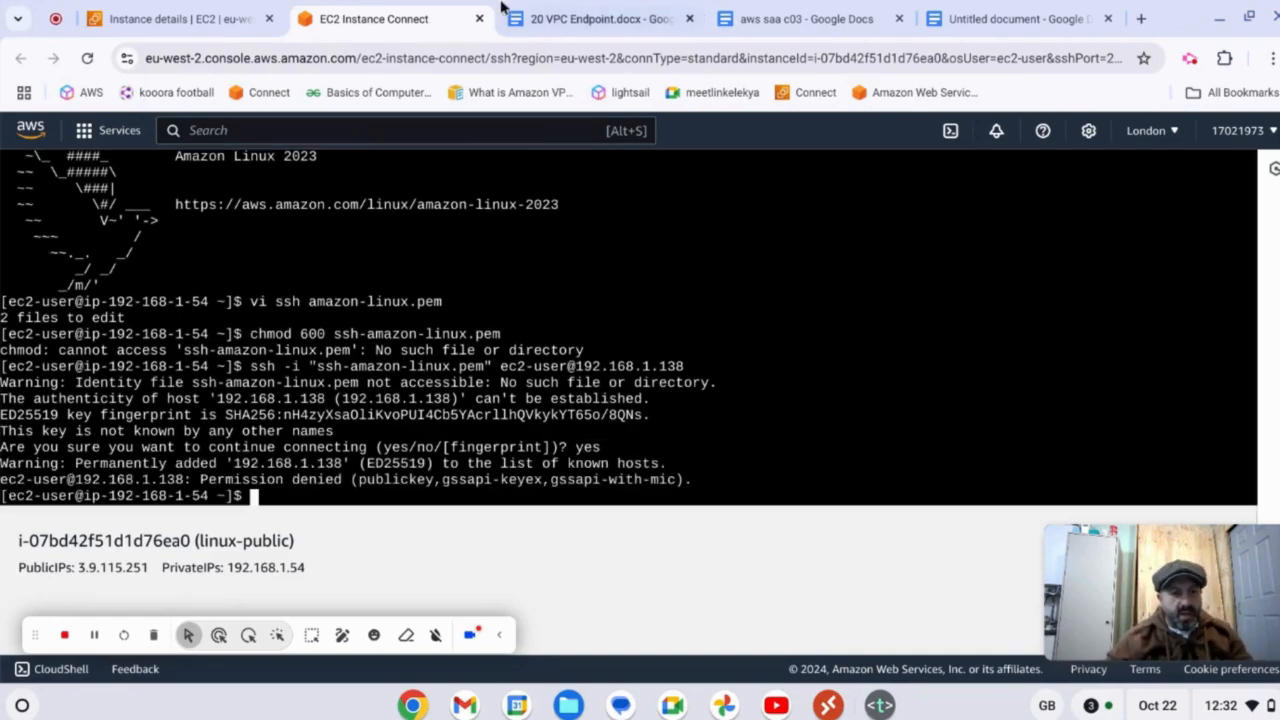
- Check the VPC Endpoint document's section on creating a private link from VPC to S3, and return to the AWS console
{"action": "left_click", "coordinate": [178, 20]}
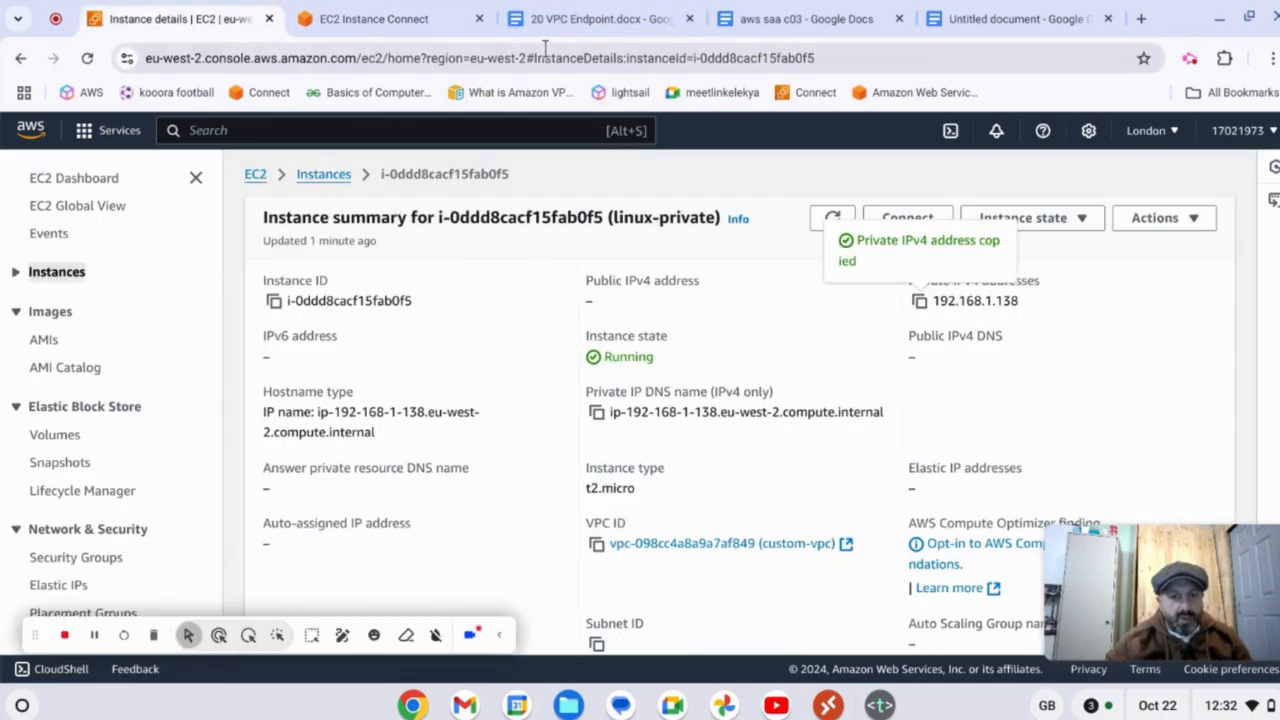
{"action": "left_click", "coordinate": [551, 20]}
{"action": "scroll", "coordinate": [690, 320], "scroll_direction": "down", "scroll_amount": 1}
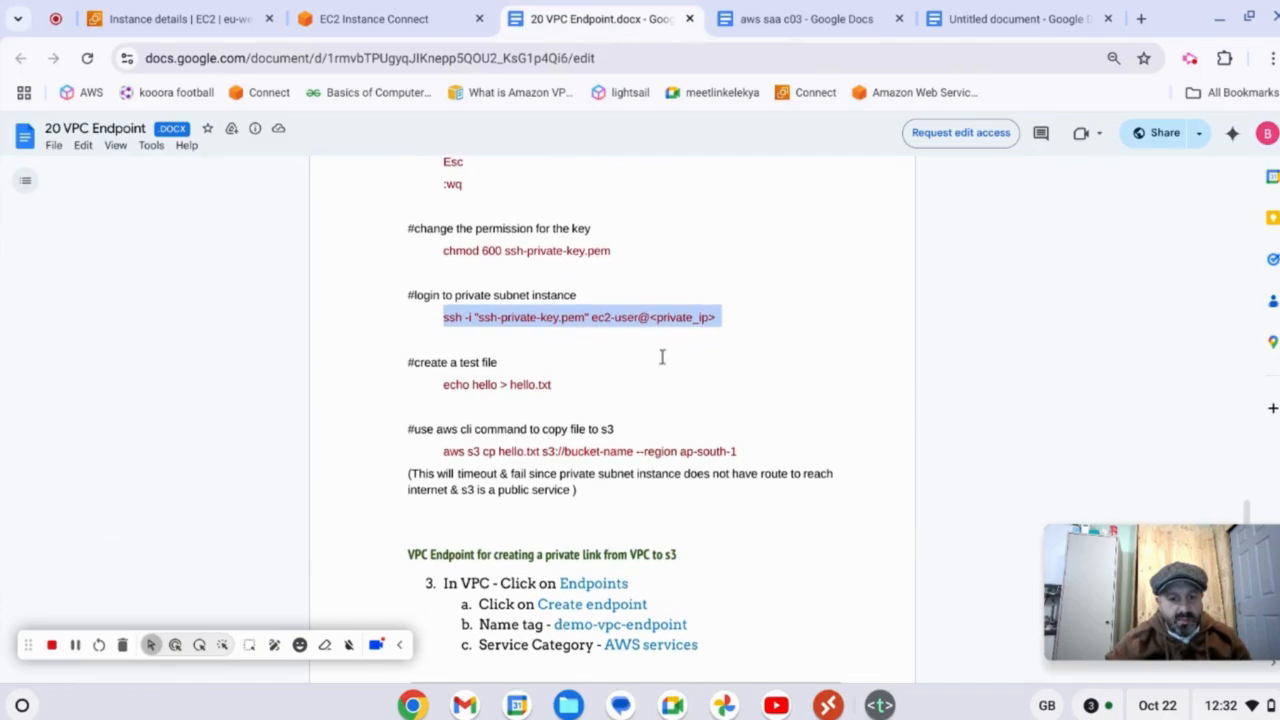
{"action": "left_click", "coordinate": [124, 20]}
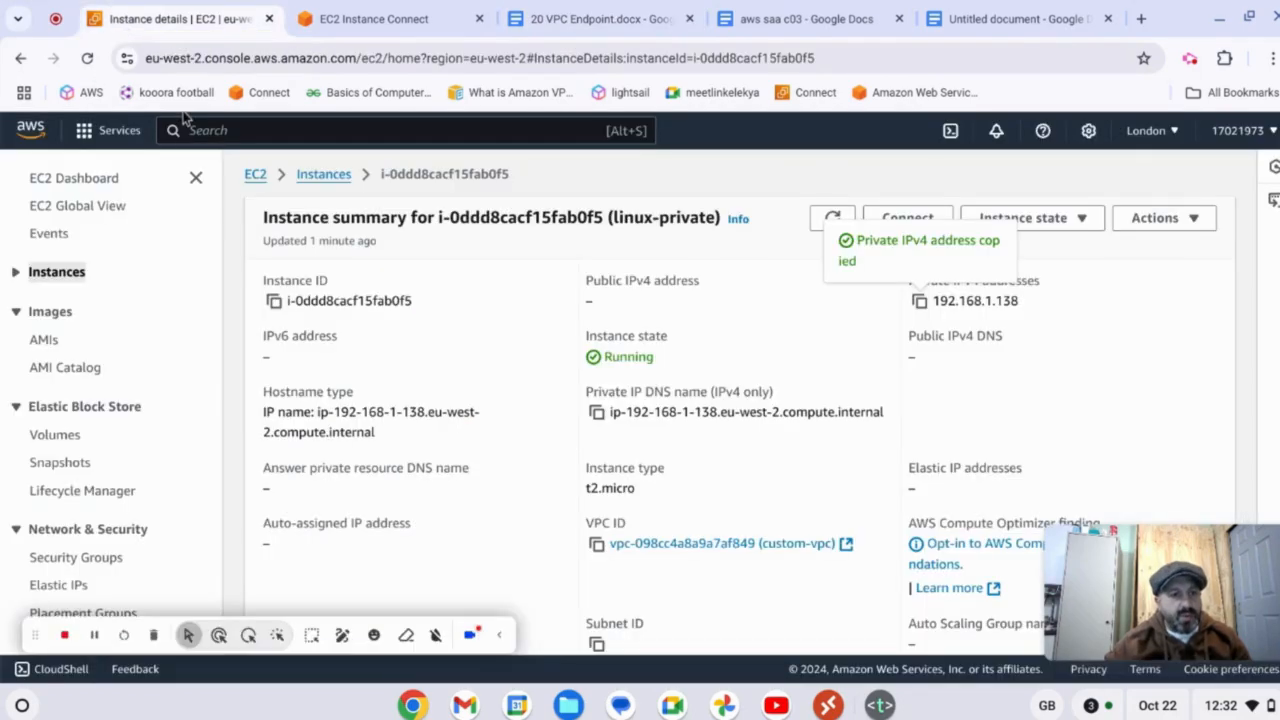
- Search the AWS console for vpc, open the VPC service and go to its Endpoints list
{"action": "left_click", "coordinate": [247, 136]}
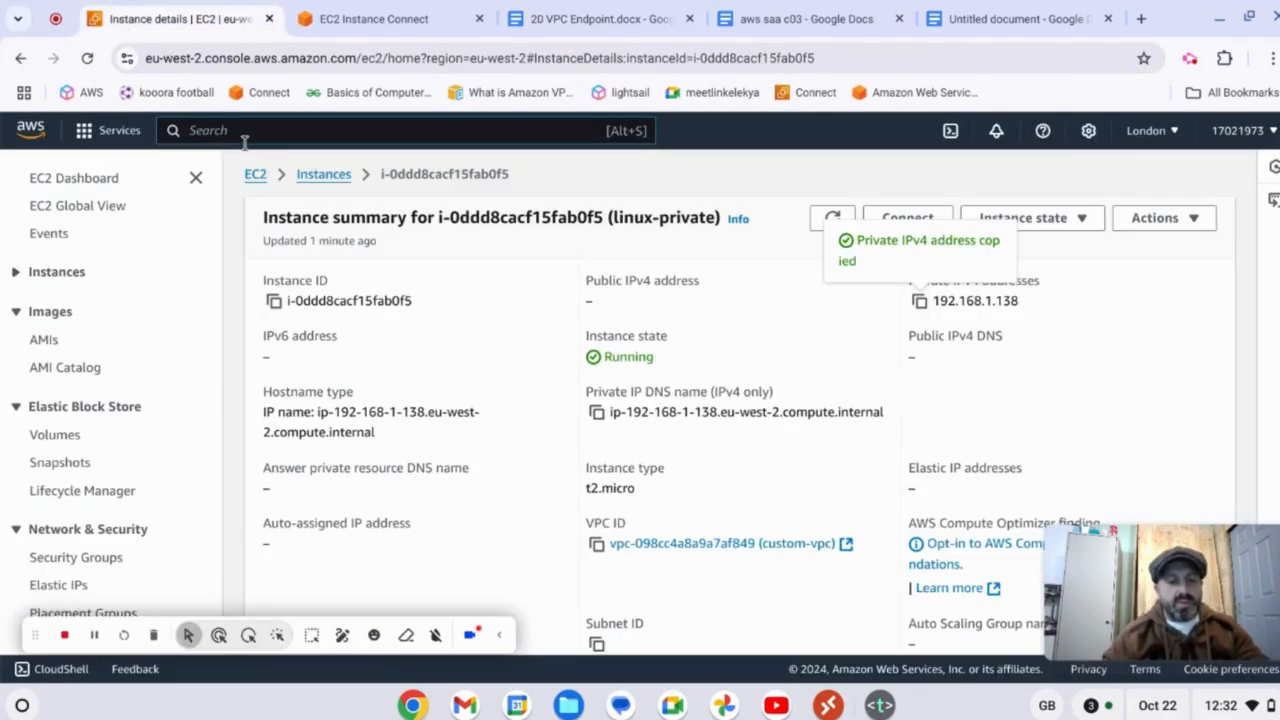
{"action": "type", "text": "vpc"}
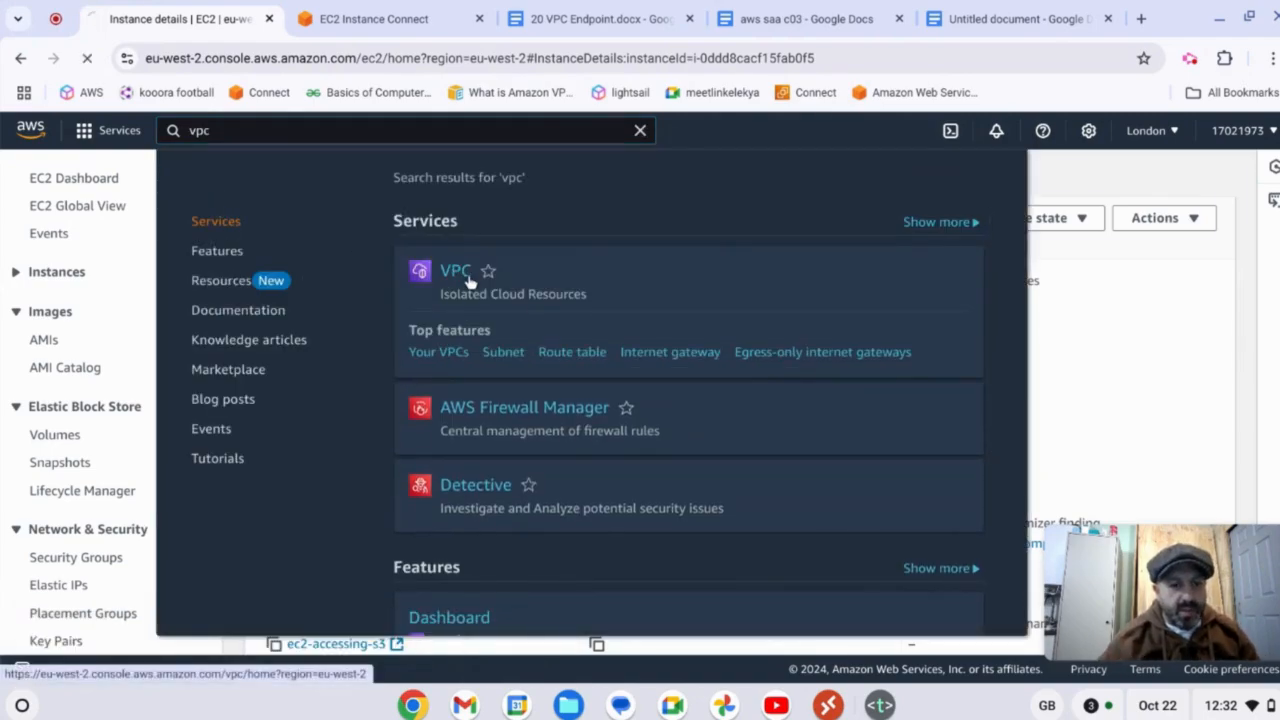
{"action": "left_click", "coordinate": [447, 273]}
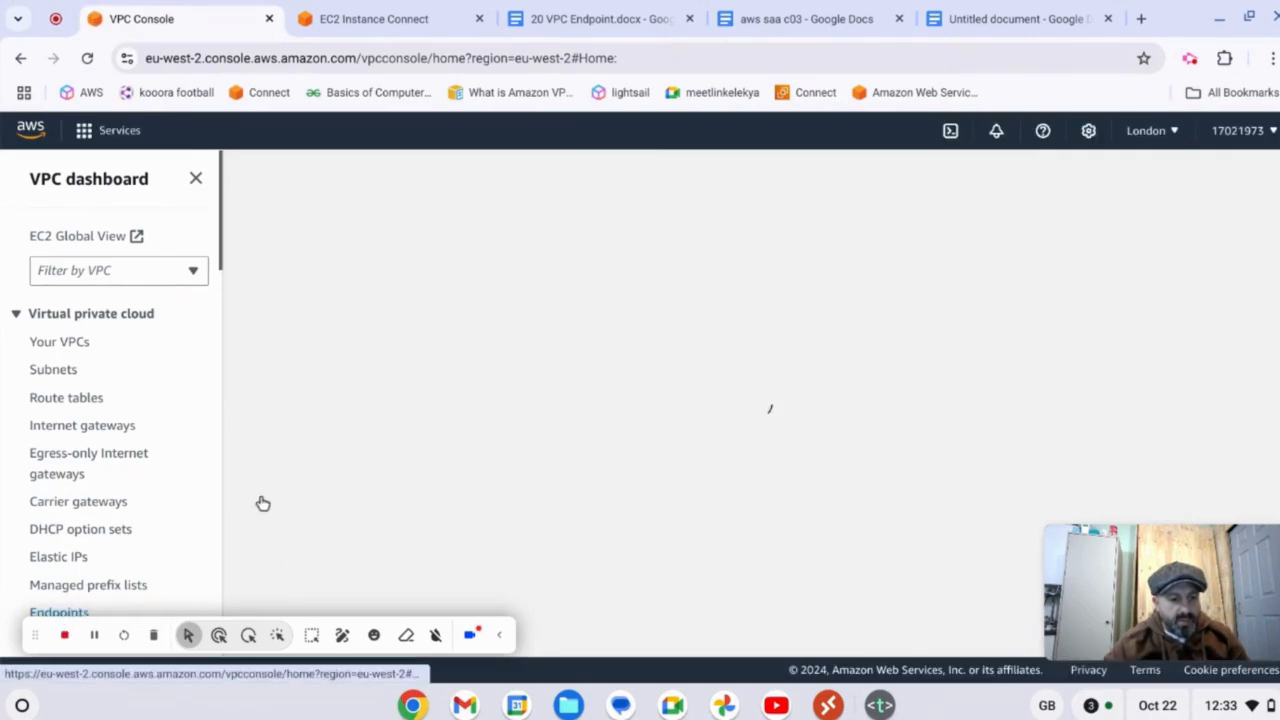
{"action": "scroll", "coordinate": [160, 470], "scroll_direction": "down", "scroll_amount": 1}
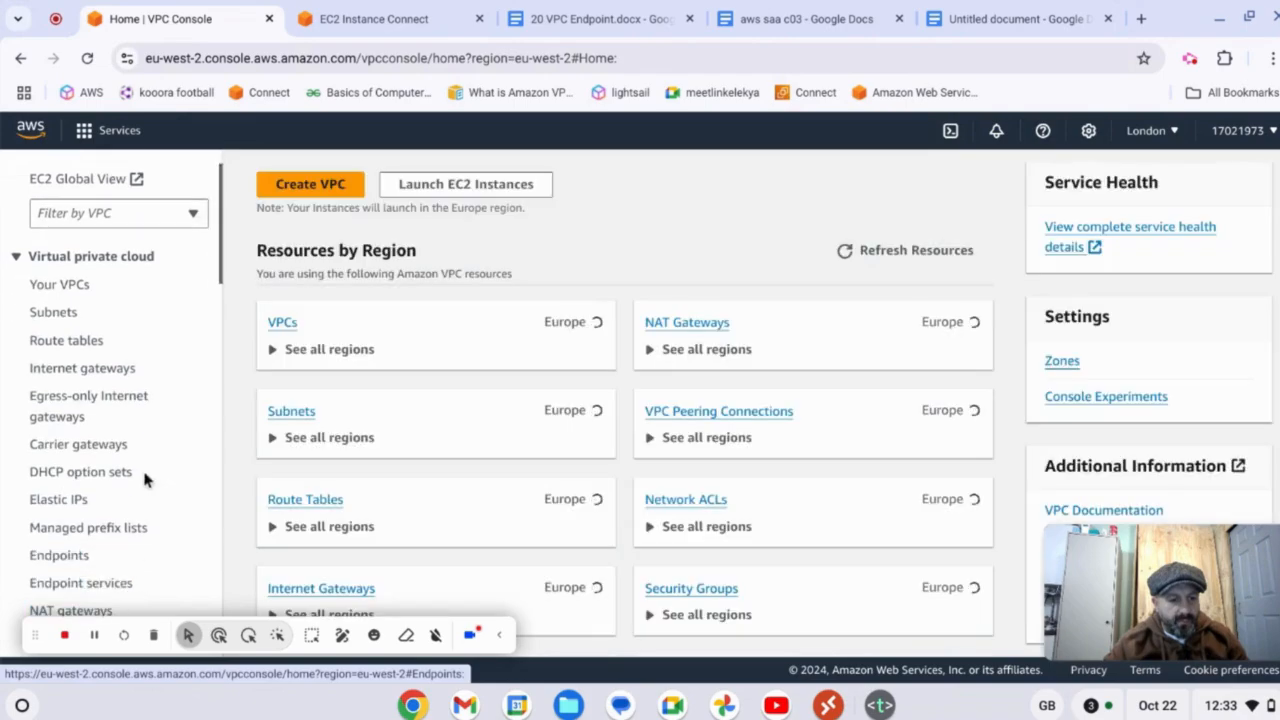
{"action": "left_click_drag", "start_coordinate": [68, 562], "coordinate": [106, 565]}
{"action": "left_click", "coordinate": [72, 562]}
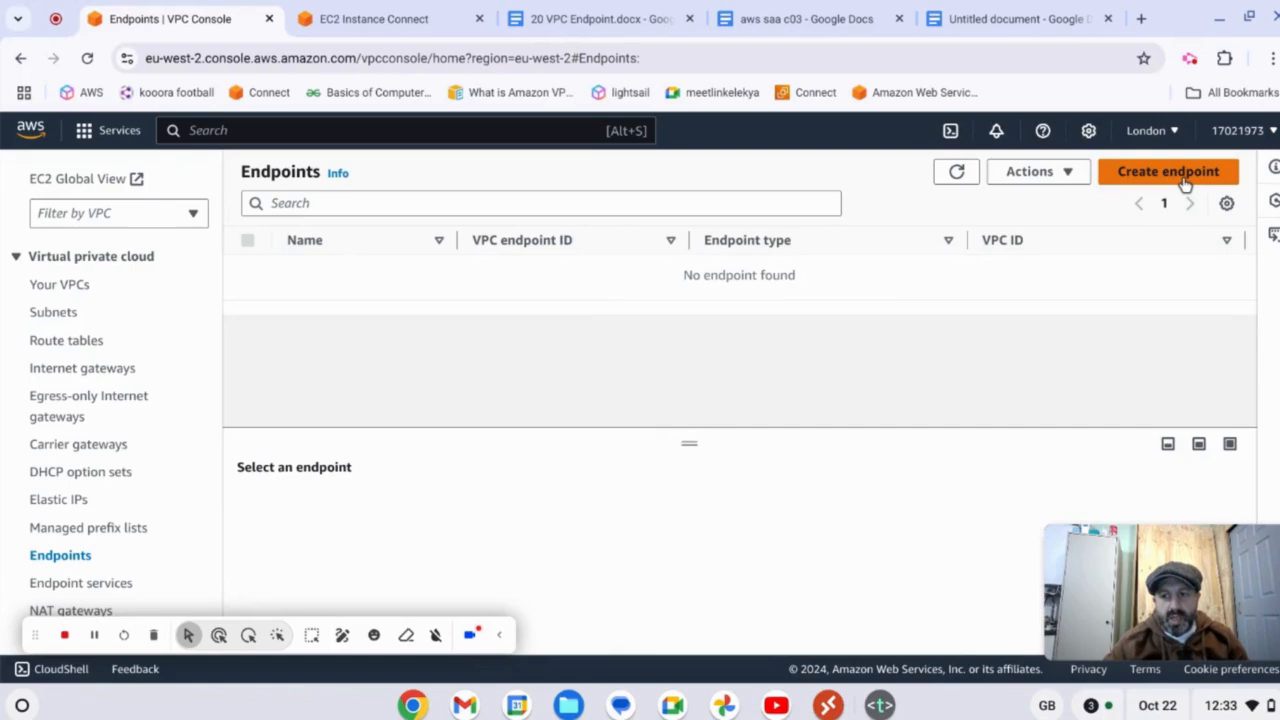
- Start creating a VPC endpoint with the name tag demo-vpc-endpoint
{"action": "left_click", "coordinate": [1183, 178]}
{"action": "left_click", "coordinate": [362, 415]}
{"action": "type", "text": "demo-"}
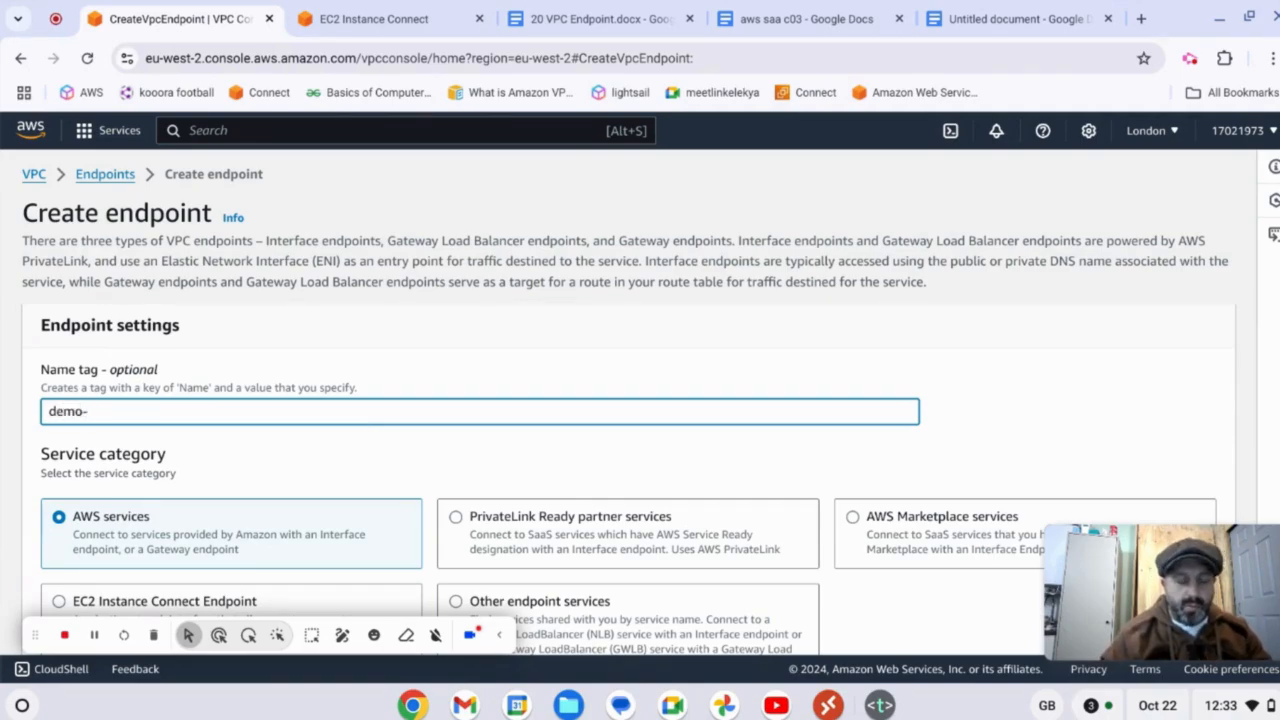
{"action": "type", "text": "vpc-endpoint"}
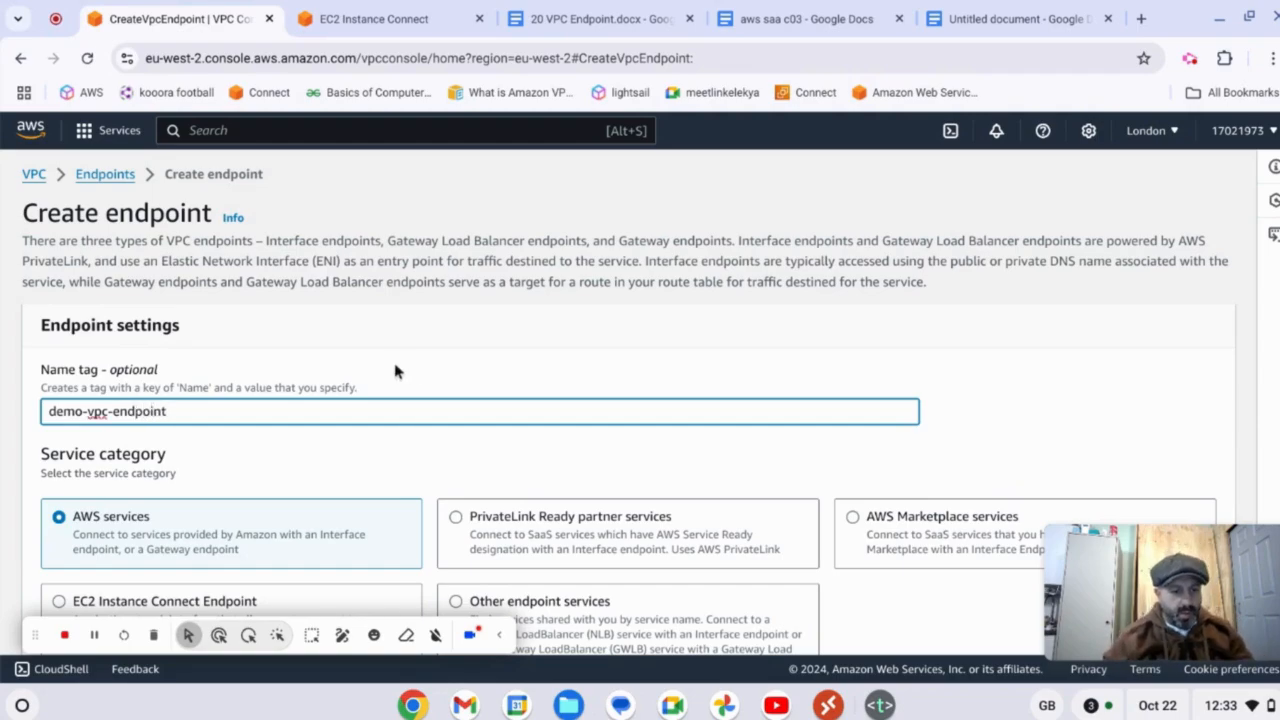
{"action": "scroll", "coordinate": [394, 371], "scroll_direction": "down", "scroll_amount": 1}
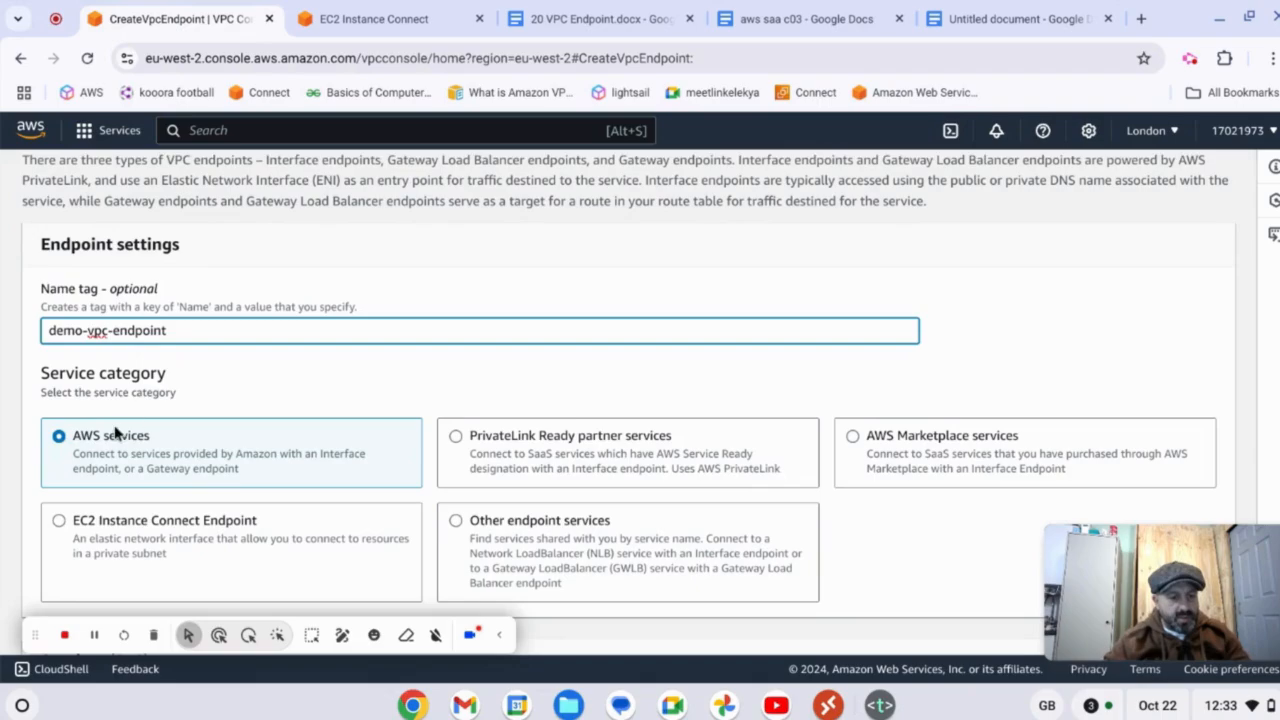
- Filter the endpoint services by s3 and select the Gateway type of com.amazonaws.eu-west-2.s3
{"action": "scroll", "coordinate": [134, 417], "scroll_direction": "down", "scroll_amount": 2}
{"action": "scroll", "coordinate": [126, 406], "scroll_direction": "down", "scroll_amount": 2}
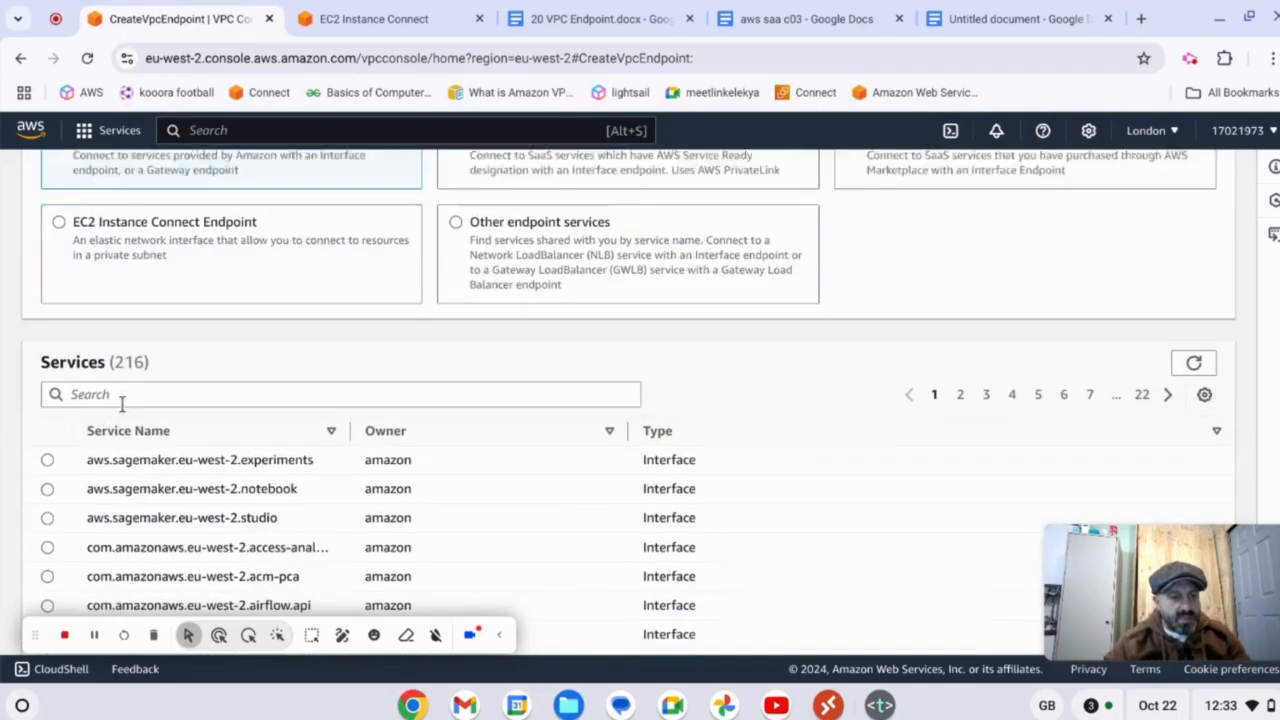
{"action": "left_click", "coordinate": [135, 363]}
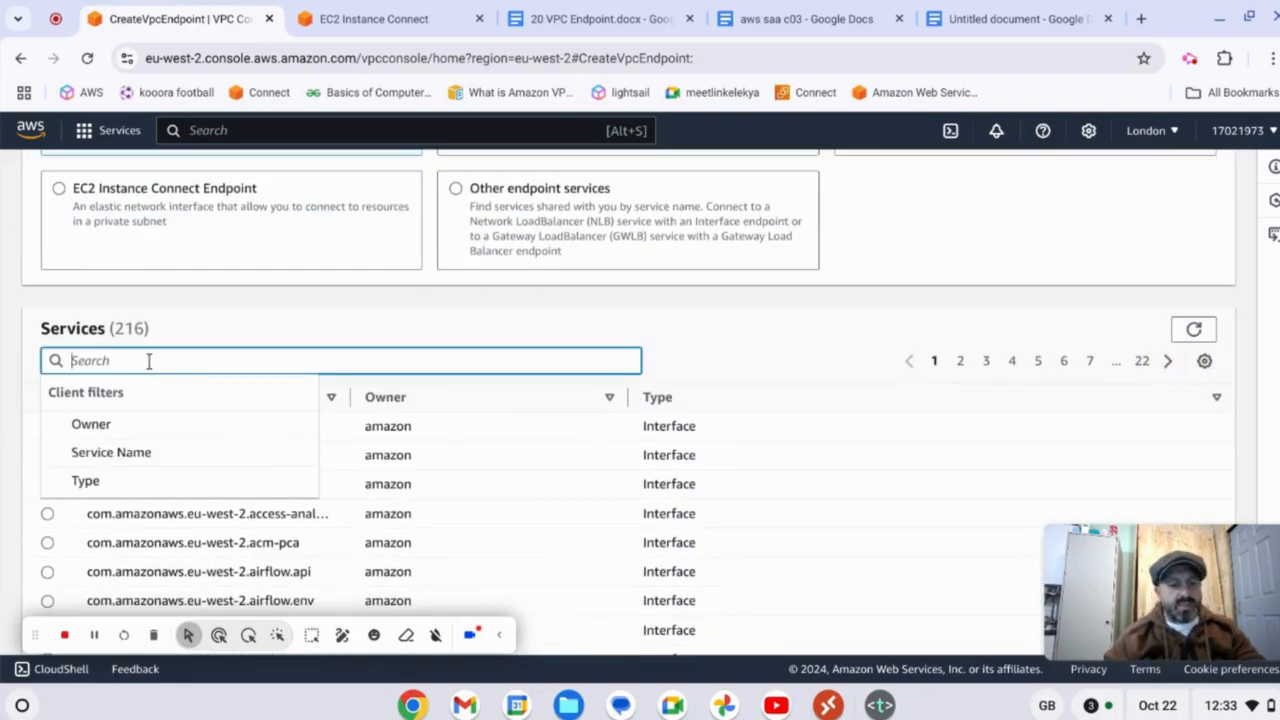
{"action": "type", "text": "s3"}
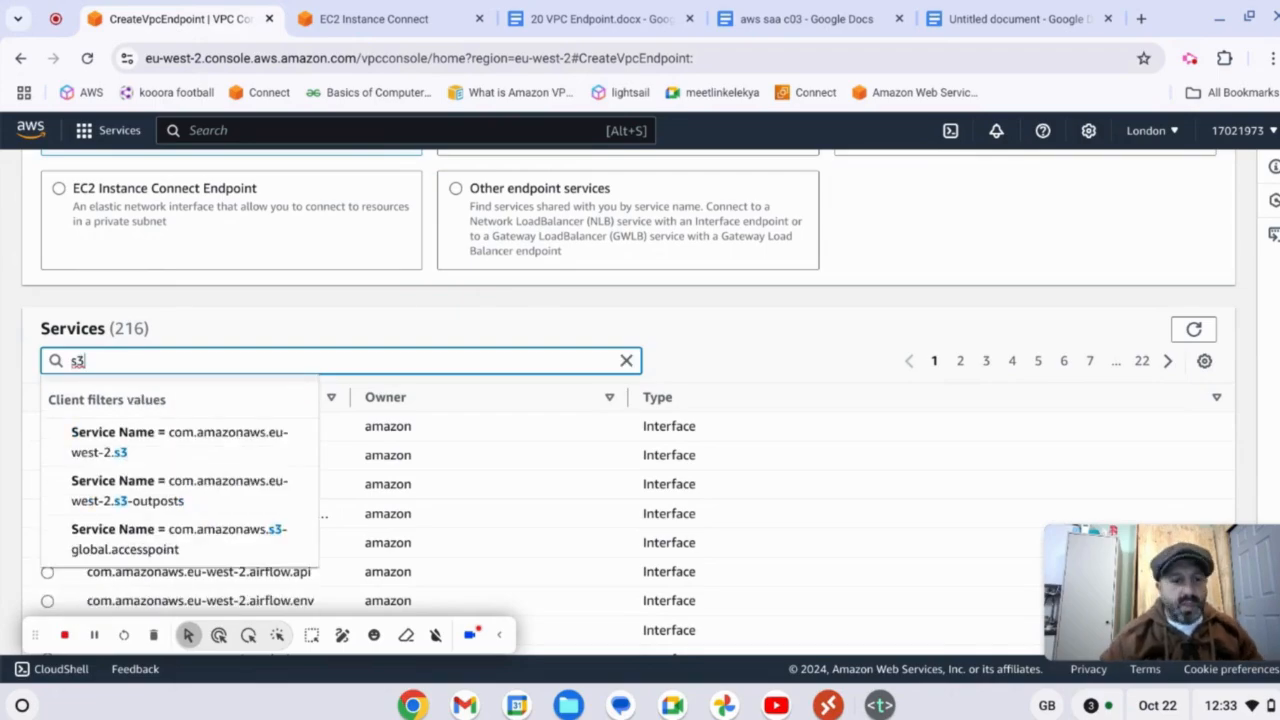
{"action": "key", "text": "Return"}
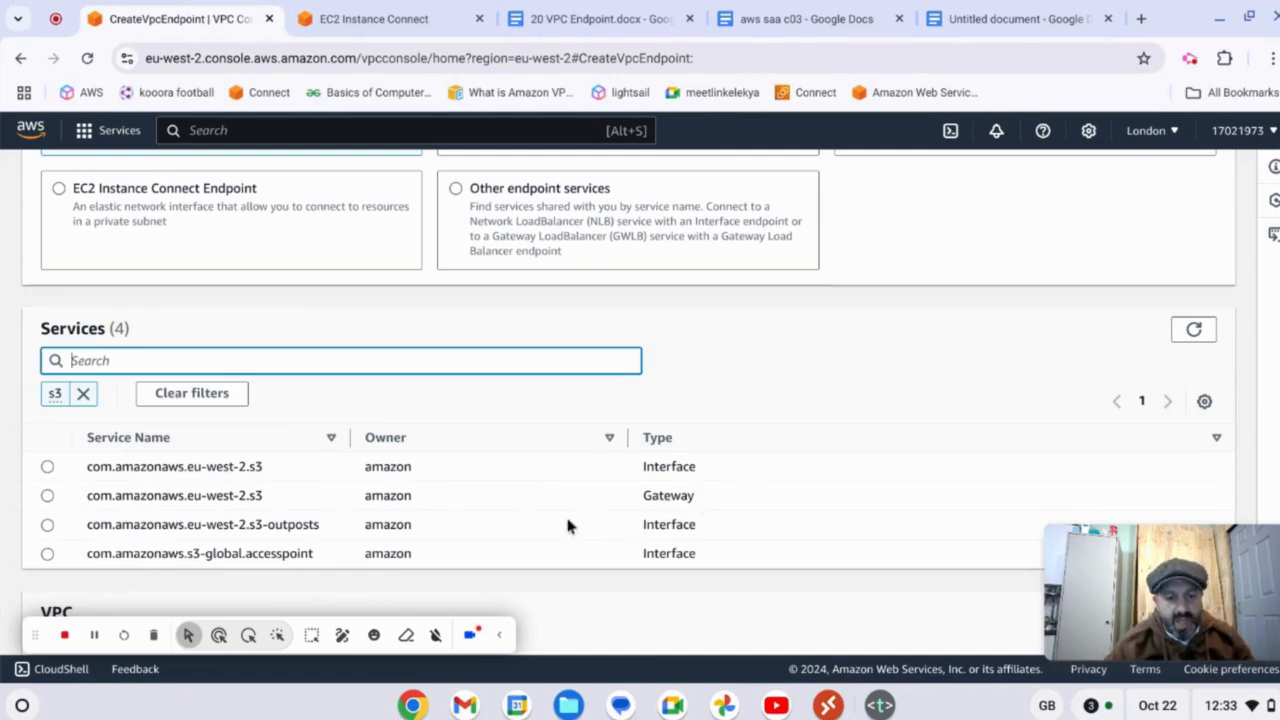
{"action": "left_click", "coordinate": [47, 496]}
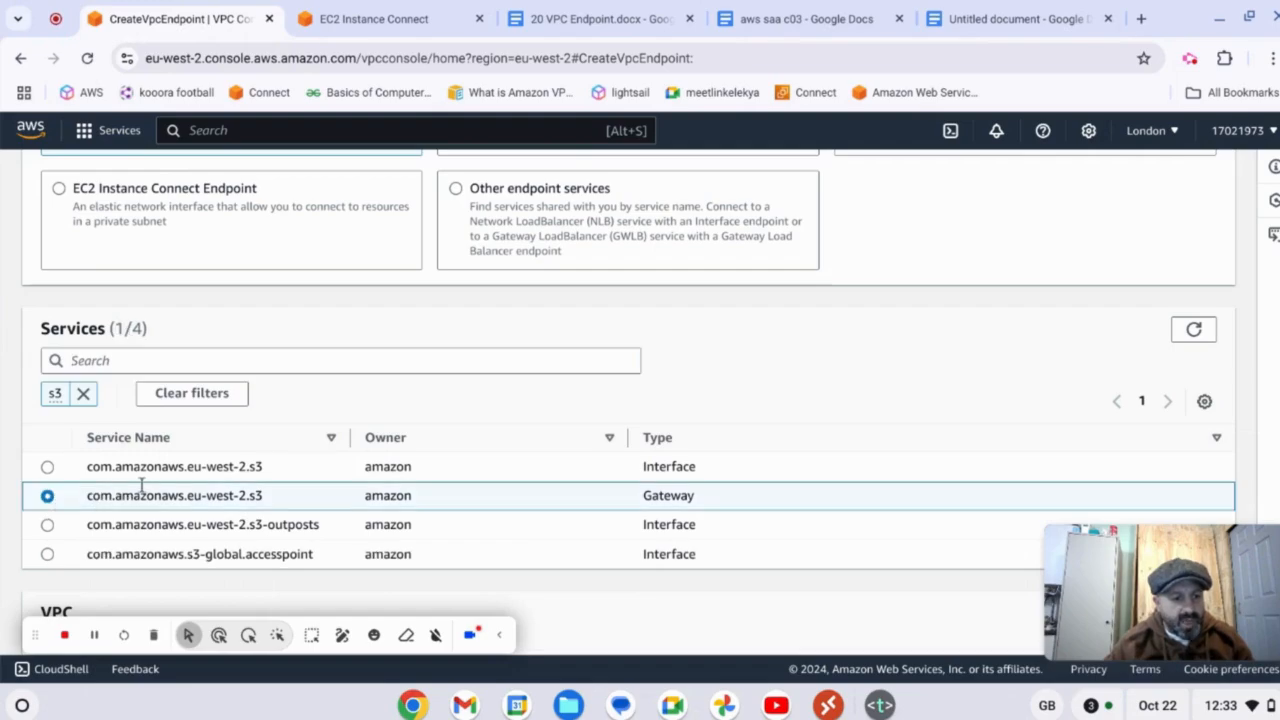
- Choose custom-vpc as the endpoint's VPC and select the costume-vpc-private-route route table
{"action": "scroll", "coordinate": [237, 423], "scroll_direction": "down", "scroll_amount": 3}
{"action": "left_click", "coordinate": [353, 558]}
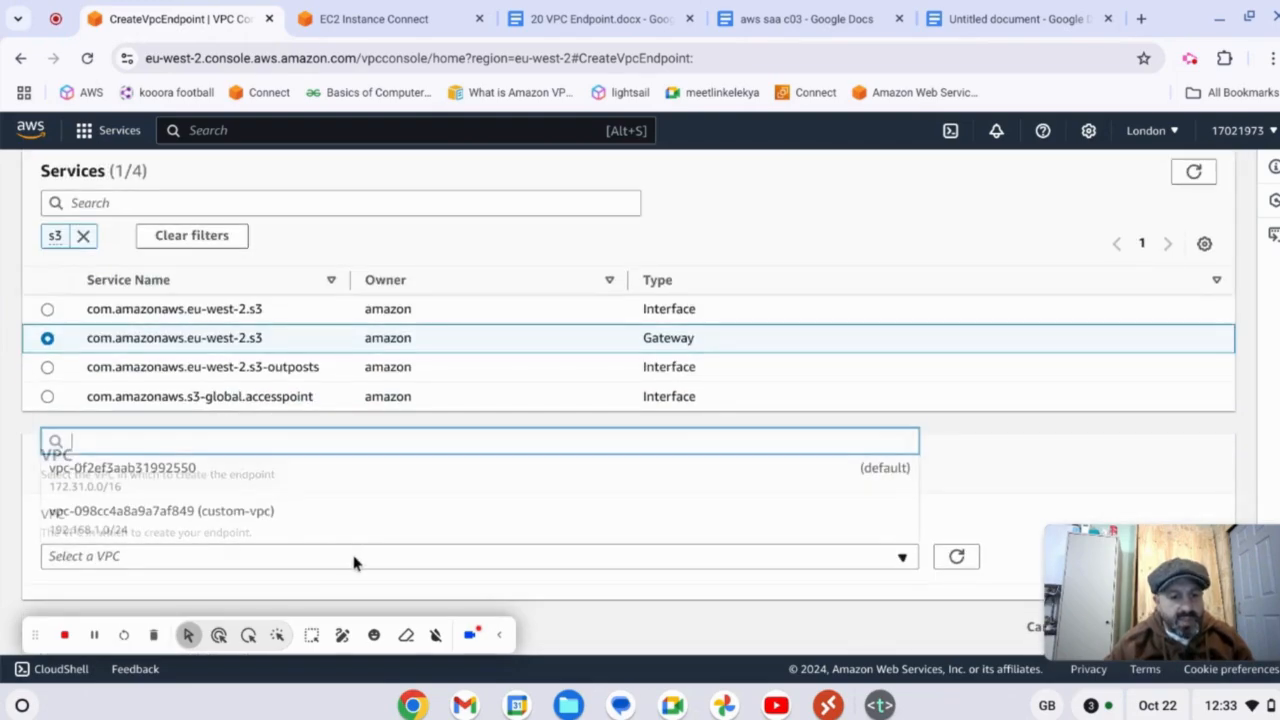
{"action": "left_click", "coordinate": [285, 525]}
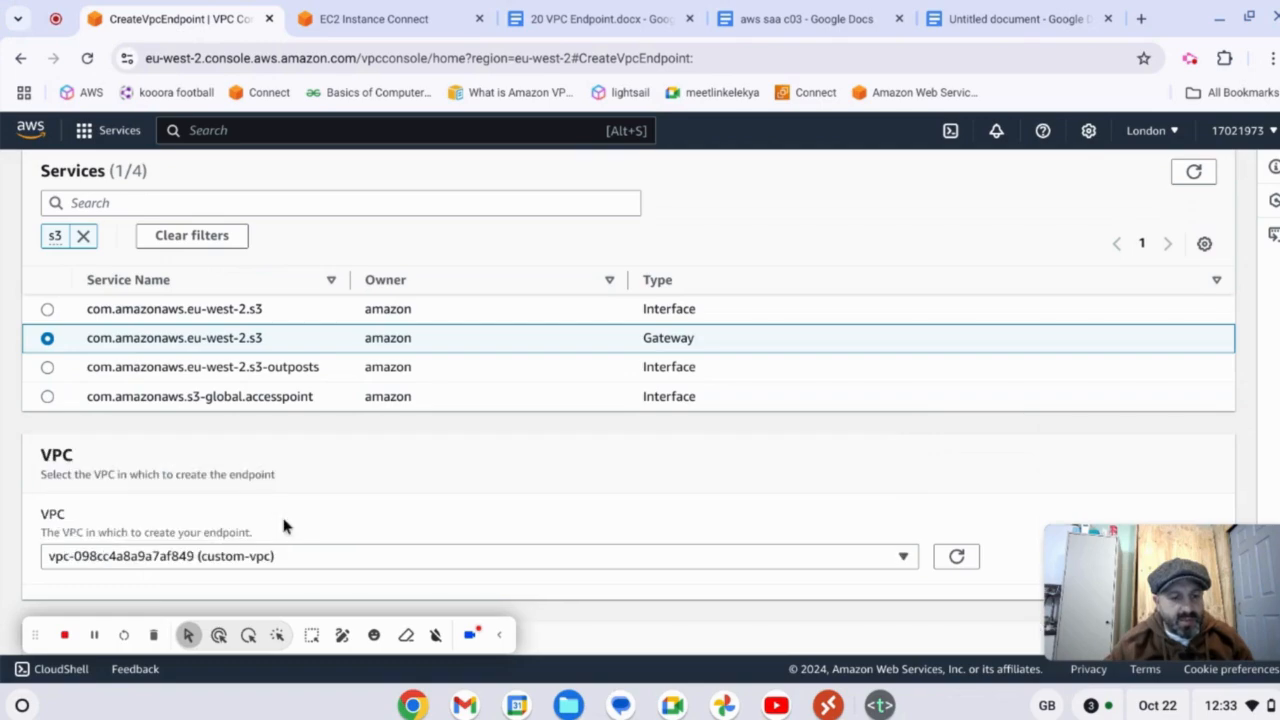
{"action": "scroll", "coordinate": [283, 525], "scroll_direction": "down", "scroll_amount": 5}
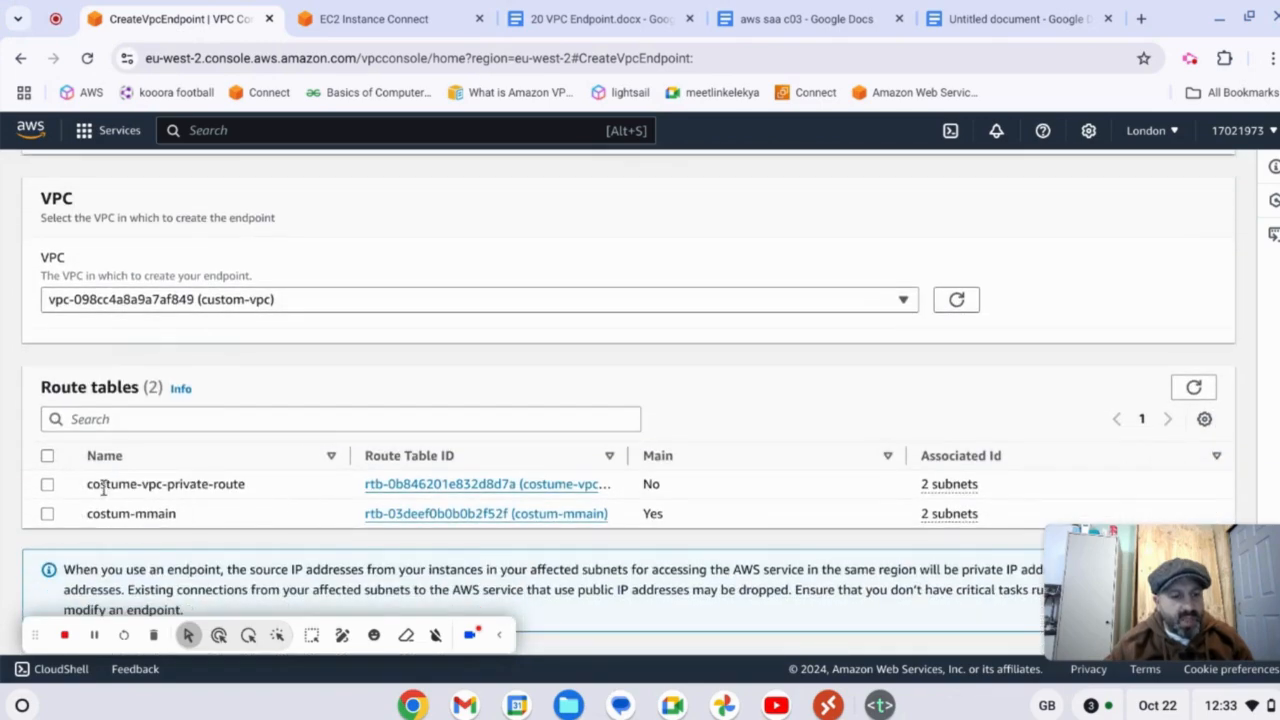
{"action": "left_click", "coordinate": [47, 484]}
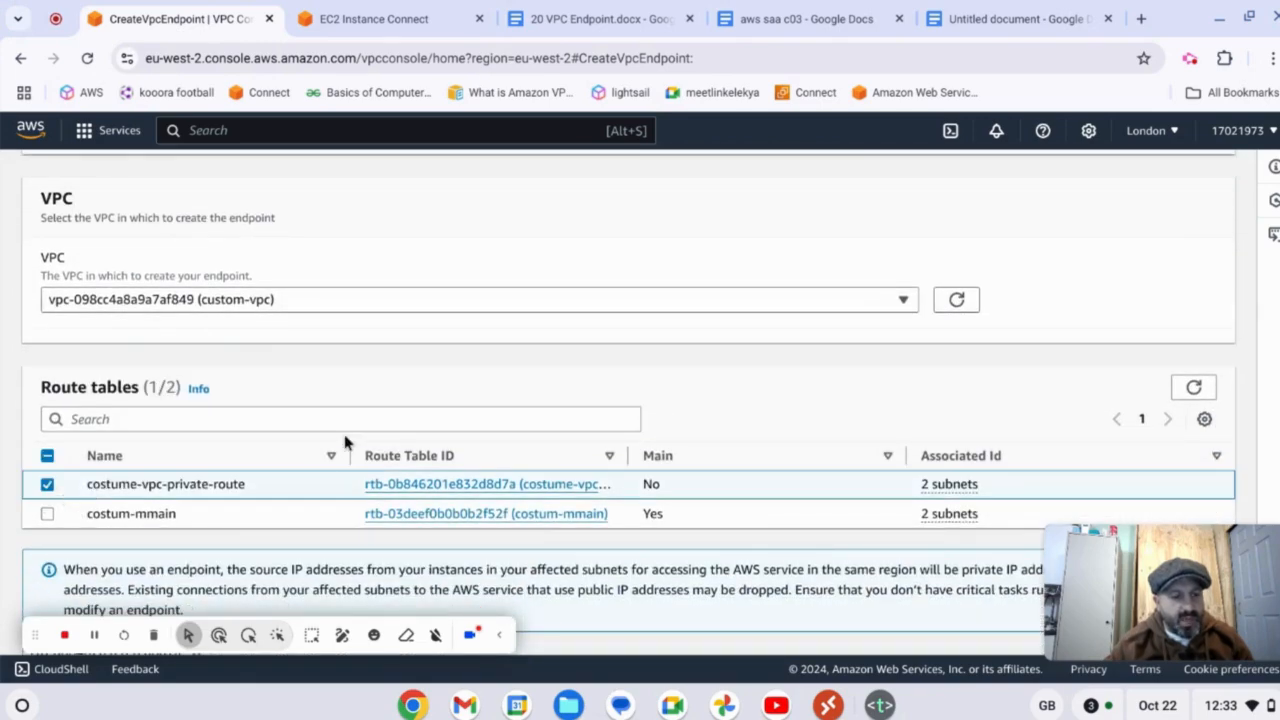
- Create the demo-vpc-endpoint endpoint with its remaining settings at their defaults
{"action": "scroll", "coordinate": [350, 437], "scroll_direction": "down", "scroll_amount": 8}
{"action": "scroll", "coordinate": [875, 408], "scroll_direction": "down", "scroll_amount": 3}
{"action": "scroll", "coordinate": [880, 395], "scroll_direction": "down", "scroll_amount": 5}
{"action": "scroll", "coordinate": [889, 420], "scroll_direction": "down", "scroll_amount": 1}
{"action": "scroll", "coordinate": [909, 429], "scroll_direction": "down", "scroll_amount": 1}
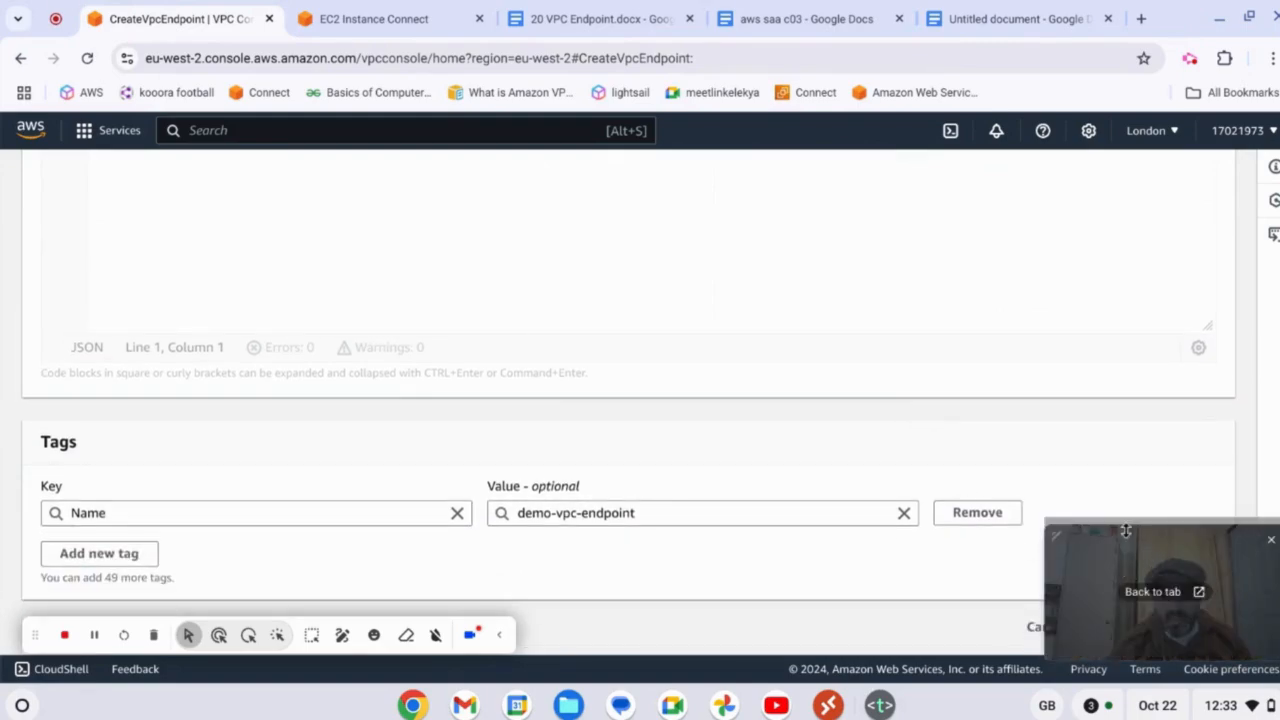
{"action": "left_click_drag", "start_coordinate": [1171, 537], "coordinate": [980, 550]}
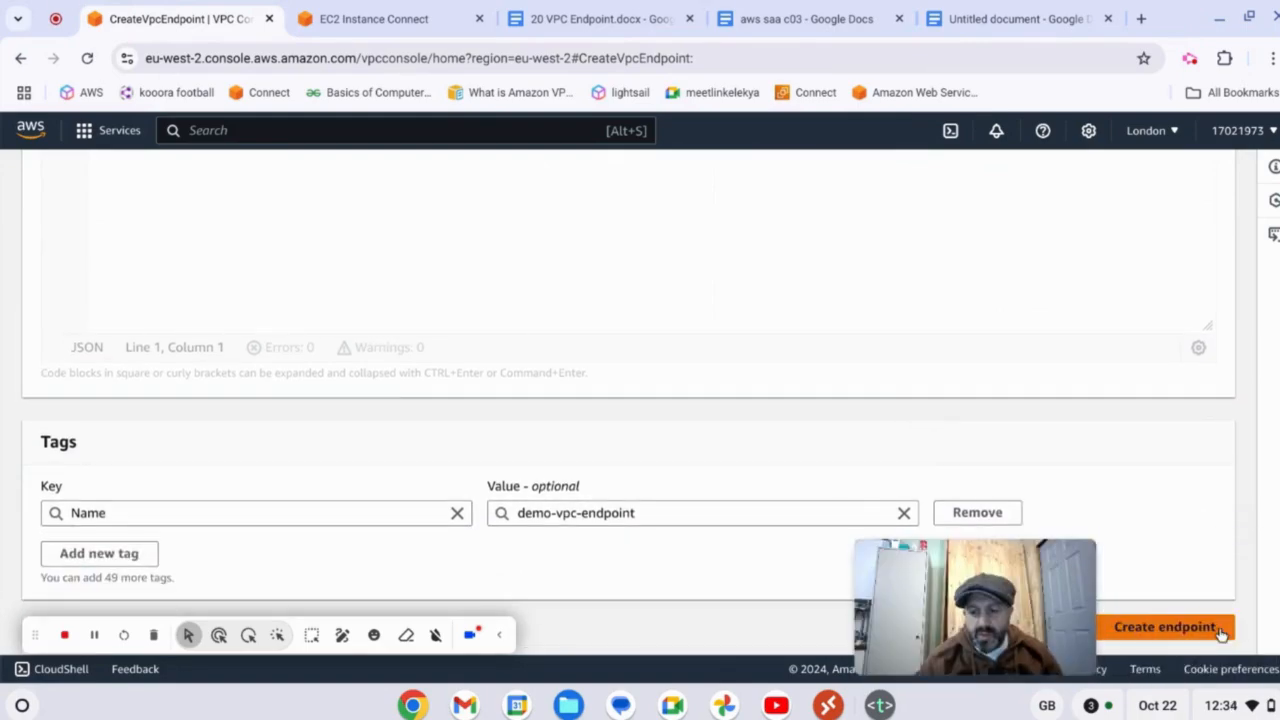
{"action": "left_click", "coordinate": [1176, 627]}
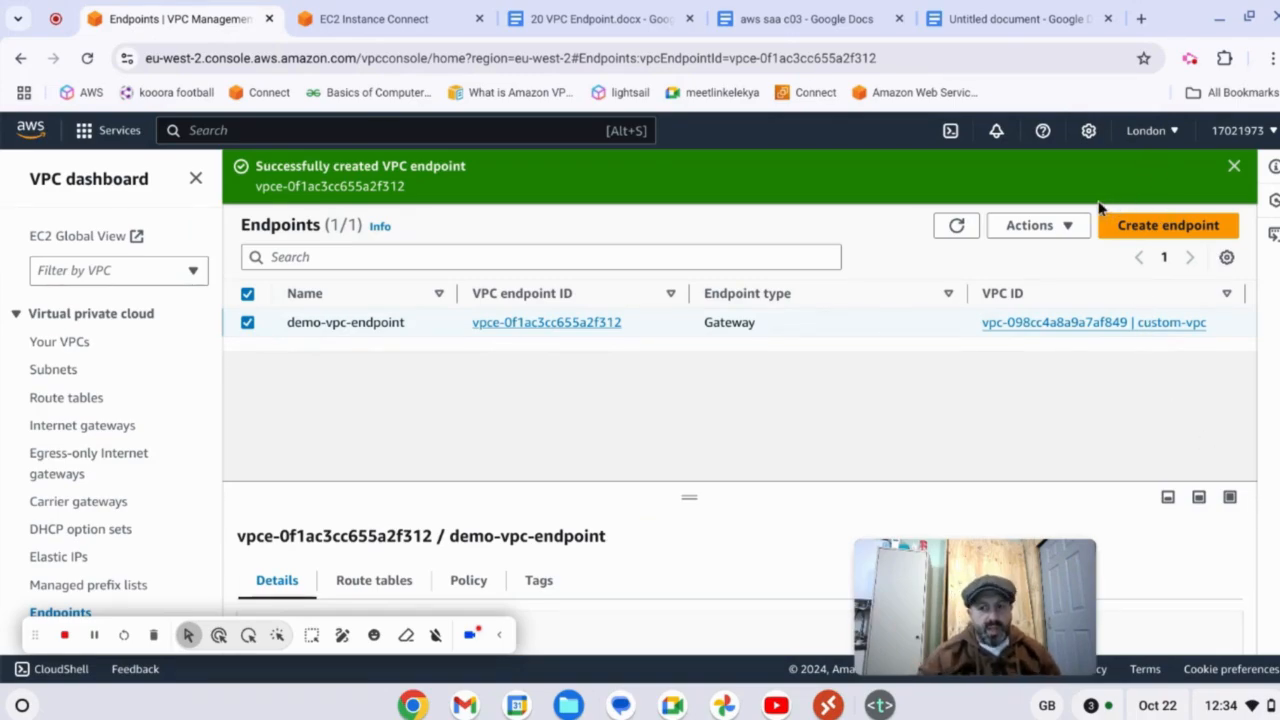
- Check the VPC Endpoint document's remaining endpoint steps, S3 copy command and Final Architecture diagram, and return to the Endpoints list
{"action": "left_click", "coordinate": [340, 19]}
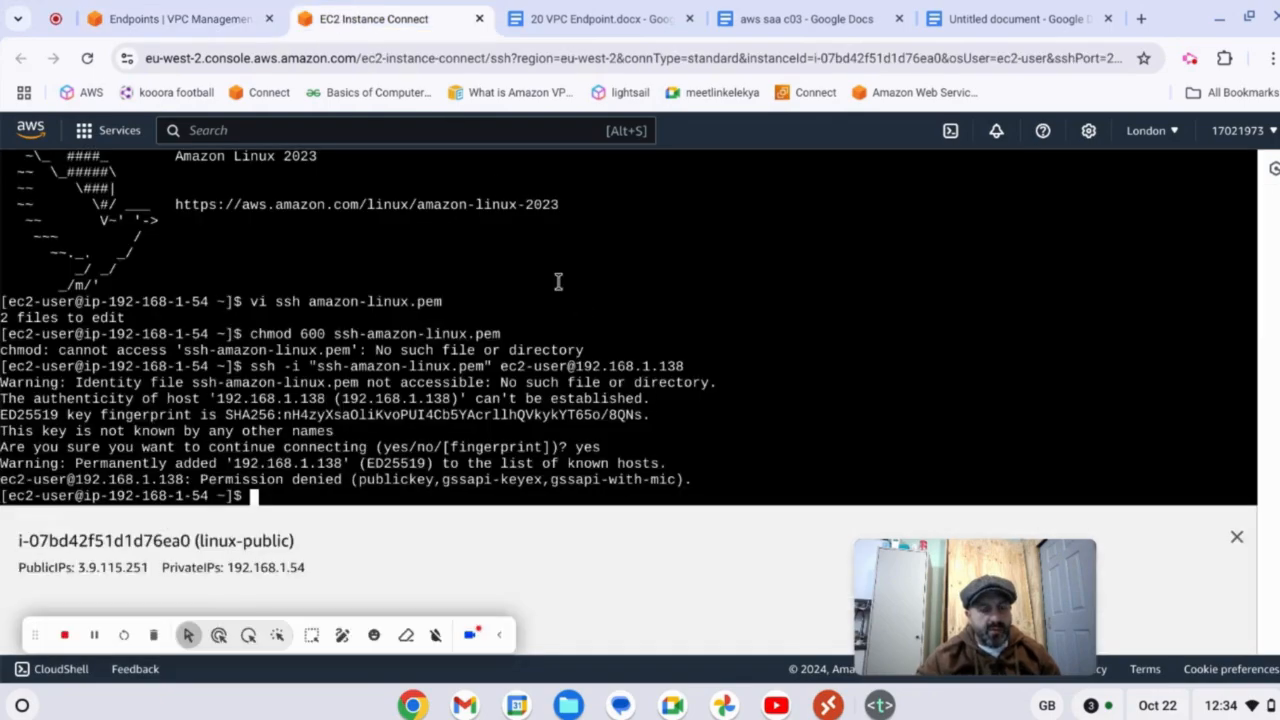
{"action": "left_click", "coordinate": [588, 22]}
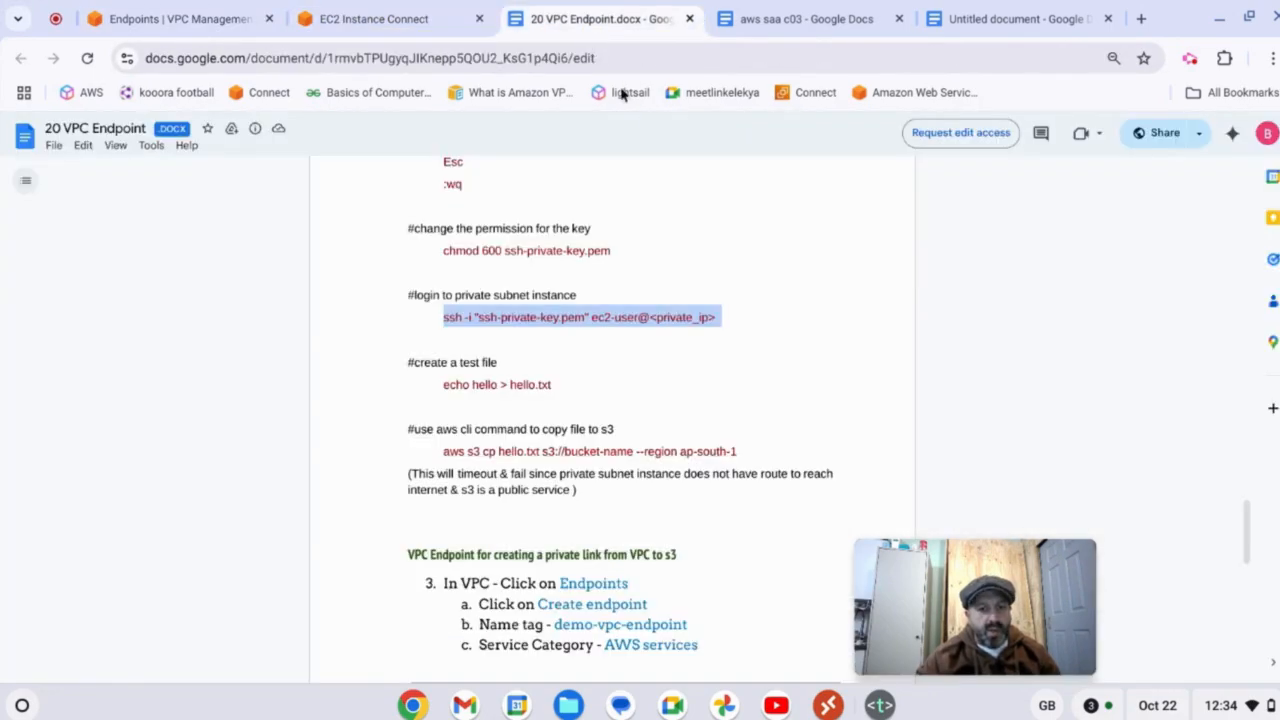
{"action": "scroll", "coordinate": [685, 333], "scroll_direction": "down", "scroll_amount": 4}
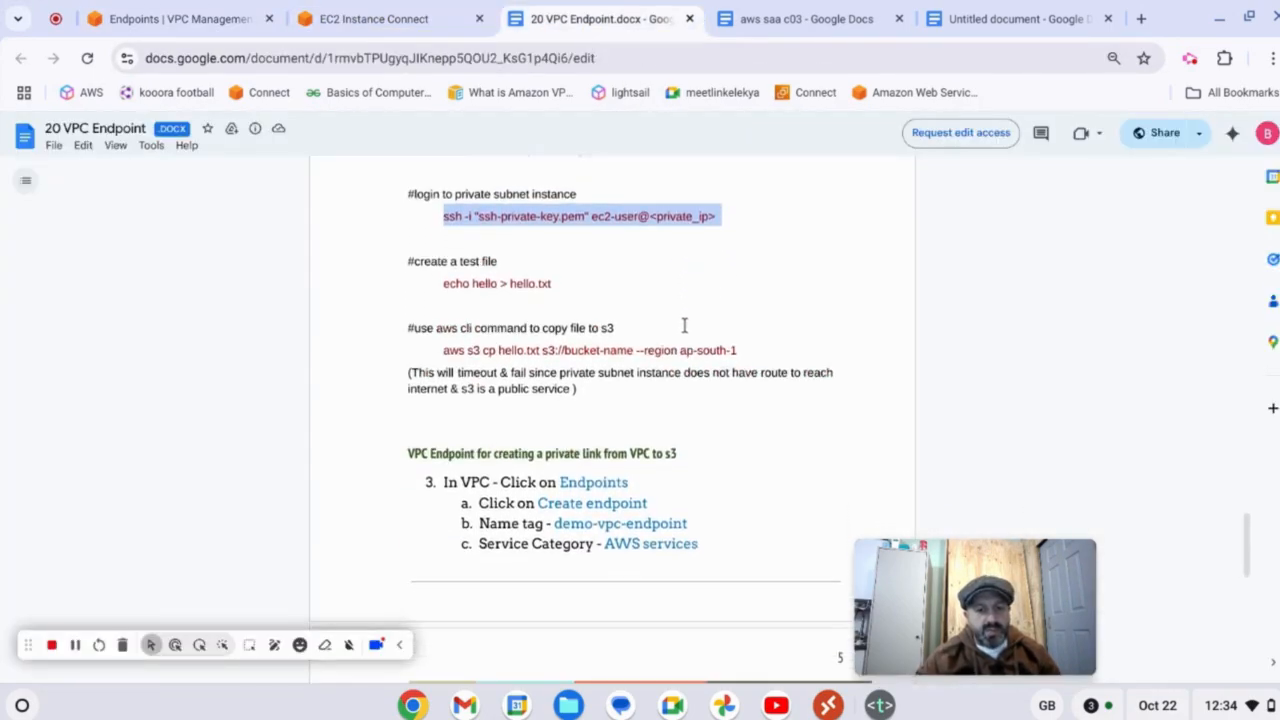
{"action": "scroll", "coordinate": [685, 322], "scroll_direction": "down", "scroll_amount": 5}
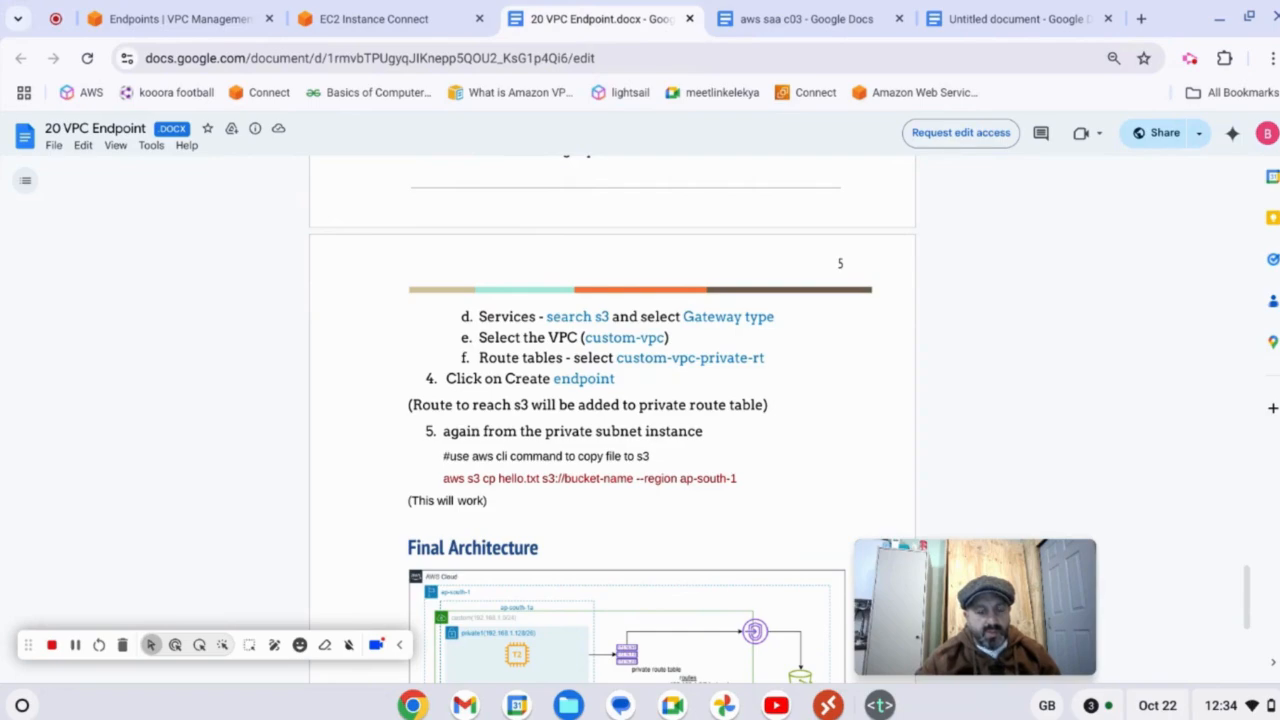
{"action": "scroll", "coordinate": [600, 480], "scroll_direction": "down", "scroll_amount": 7}
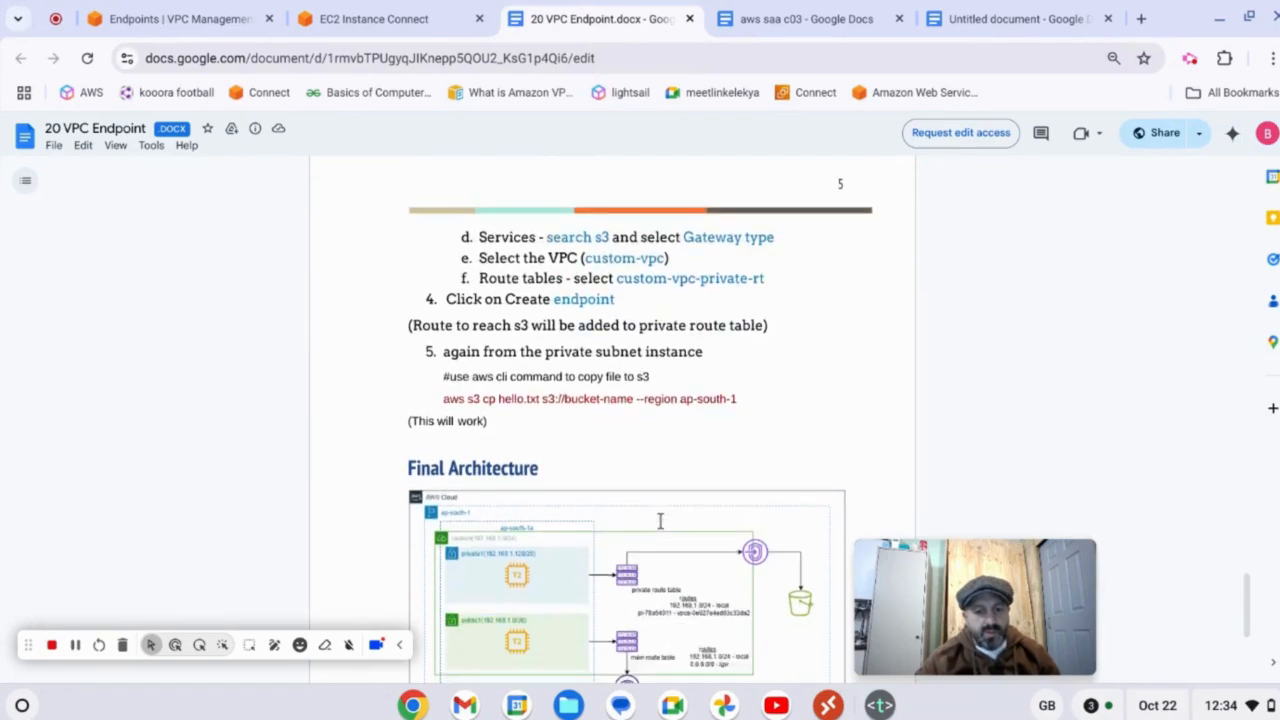
{"action": "scroll", "coordinate": [595, 465], "scroll_direction": "up", "scroll_amount": 7}
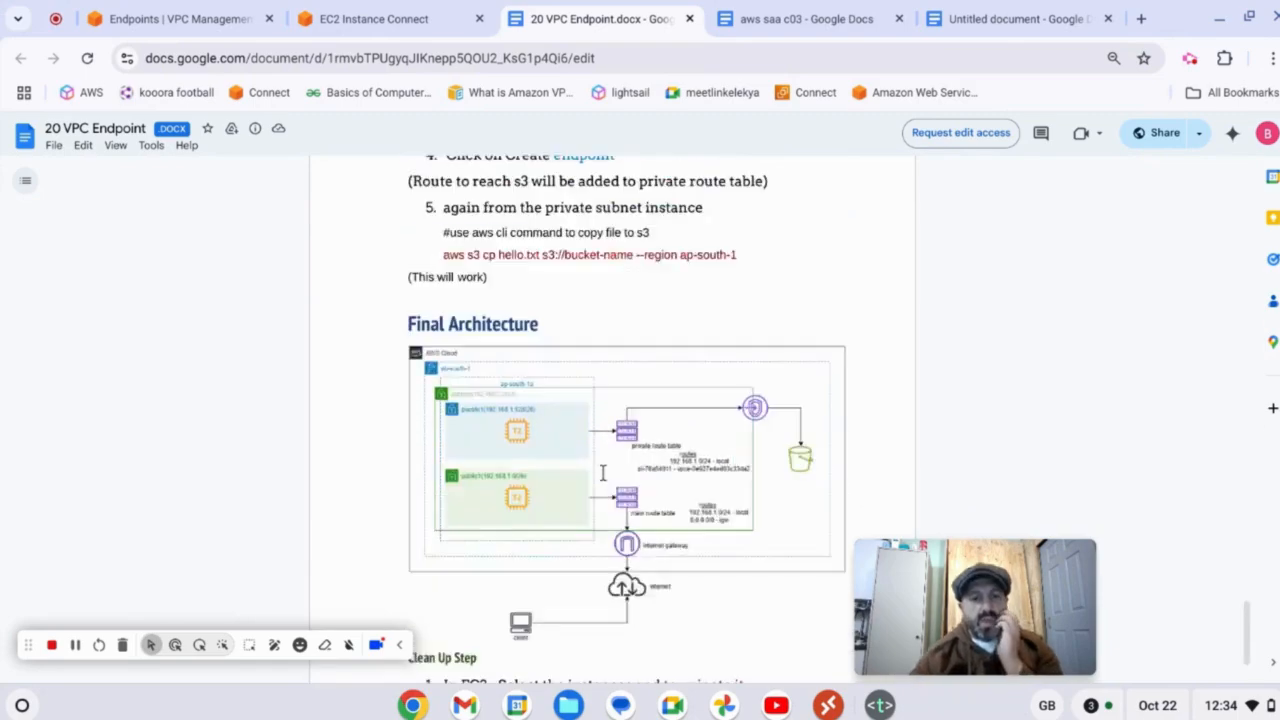
{"action": "scroll", "coordinate": [607, 474], "scroll_direction": "up", "scroll_amount": 1}
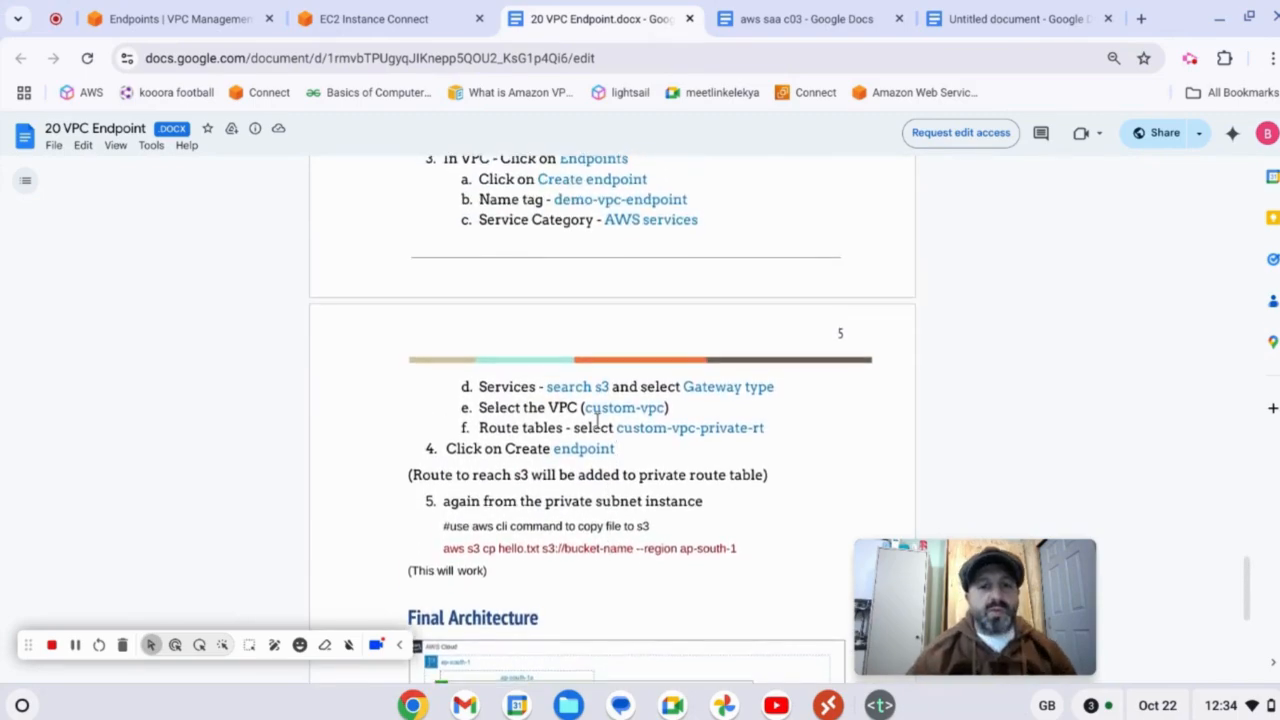
{"action": "left_click", "coordinate": [165, 19]}
{"action": "left_click", "coordinate": [338, 19]}
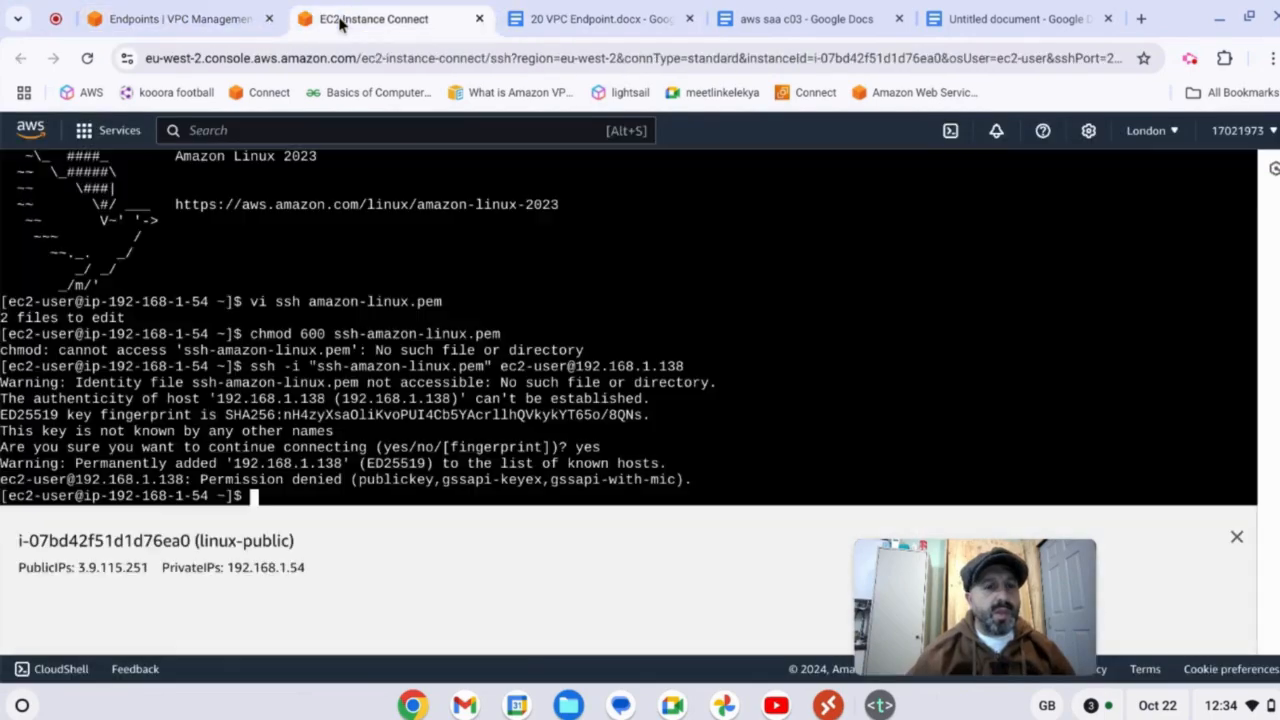
{"action": "left_click", "coordinate": [175, 19]}
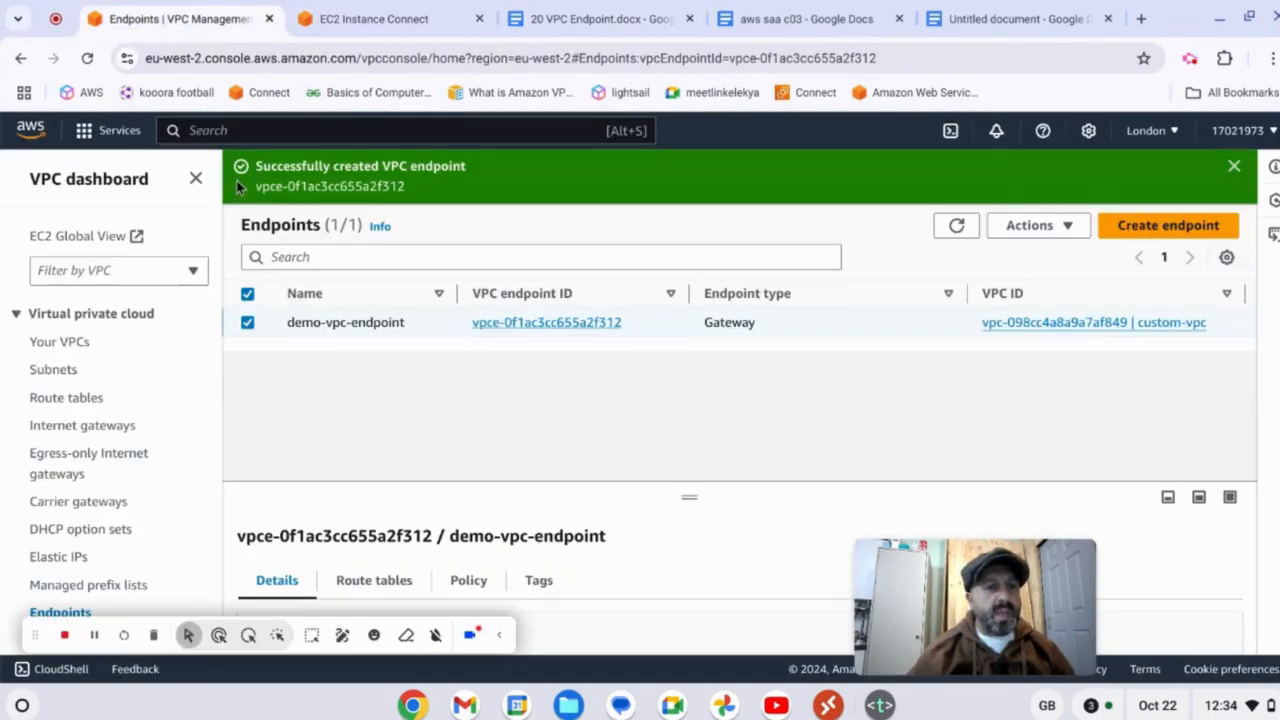
- Dismiss the endpoint notification, search the AWS console for s3 and open the S3 service
{"action": "left_click", "coordinate": [1235, 168]}
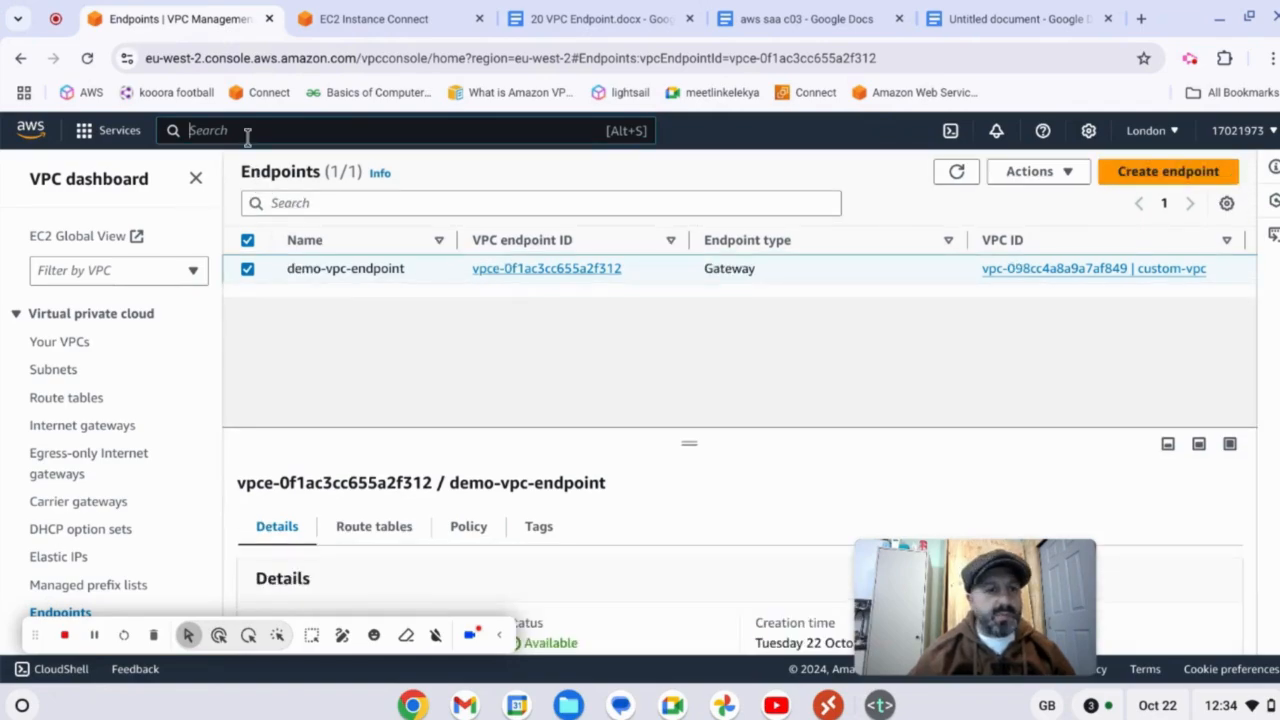
{"action": "type", "text": "s3"}
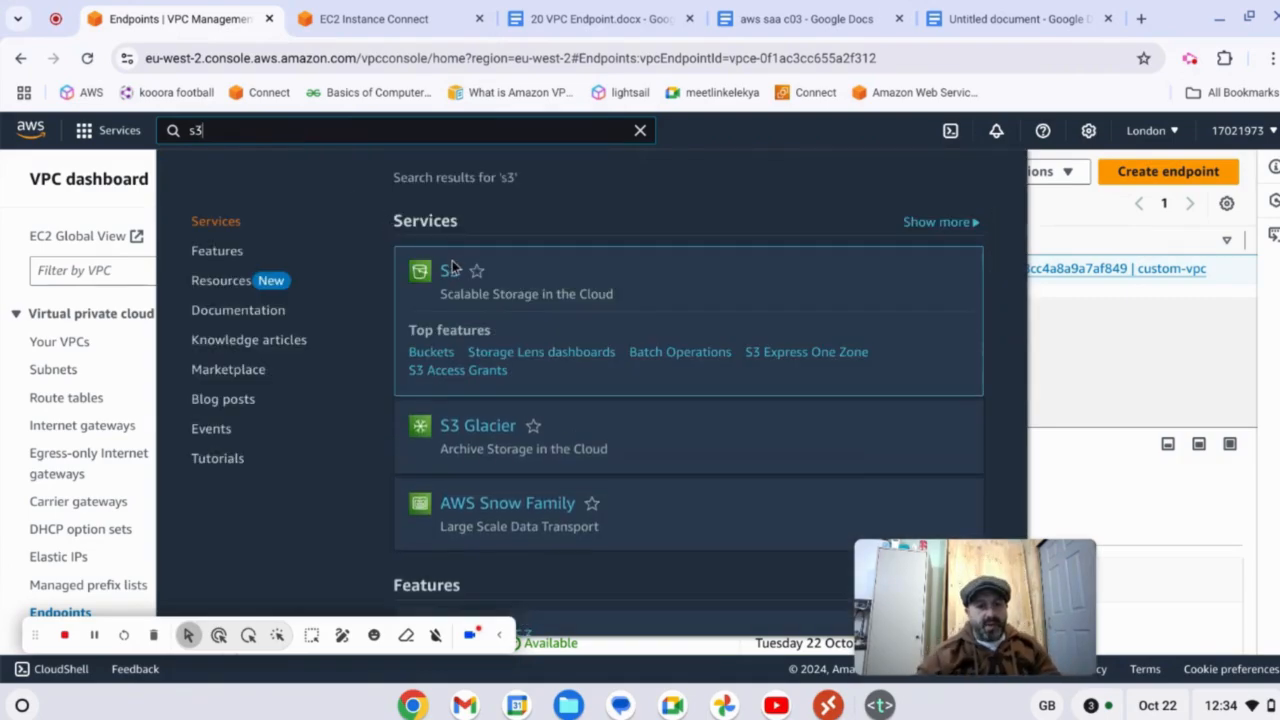
{"action": "left_click", "coordinate": [455, 270]}
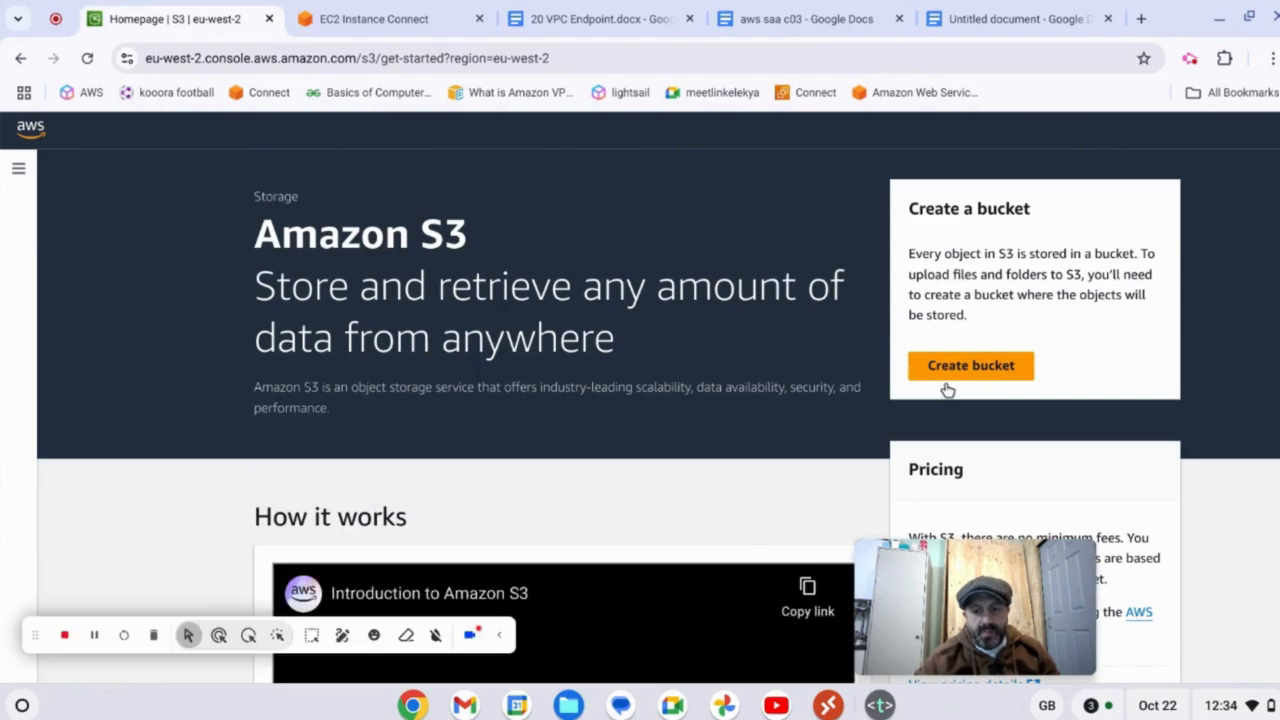
- Start creating an S3 bucket and name it with the owner's first name followed by -demo-bucket02
{"action": "left_click", "coordinate": [855, 350]}
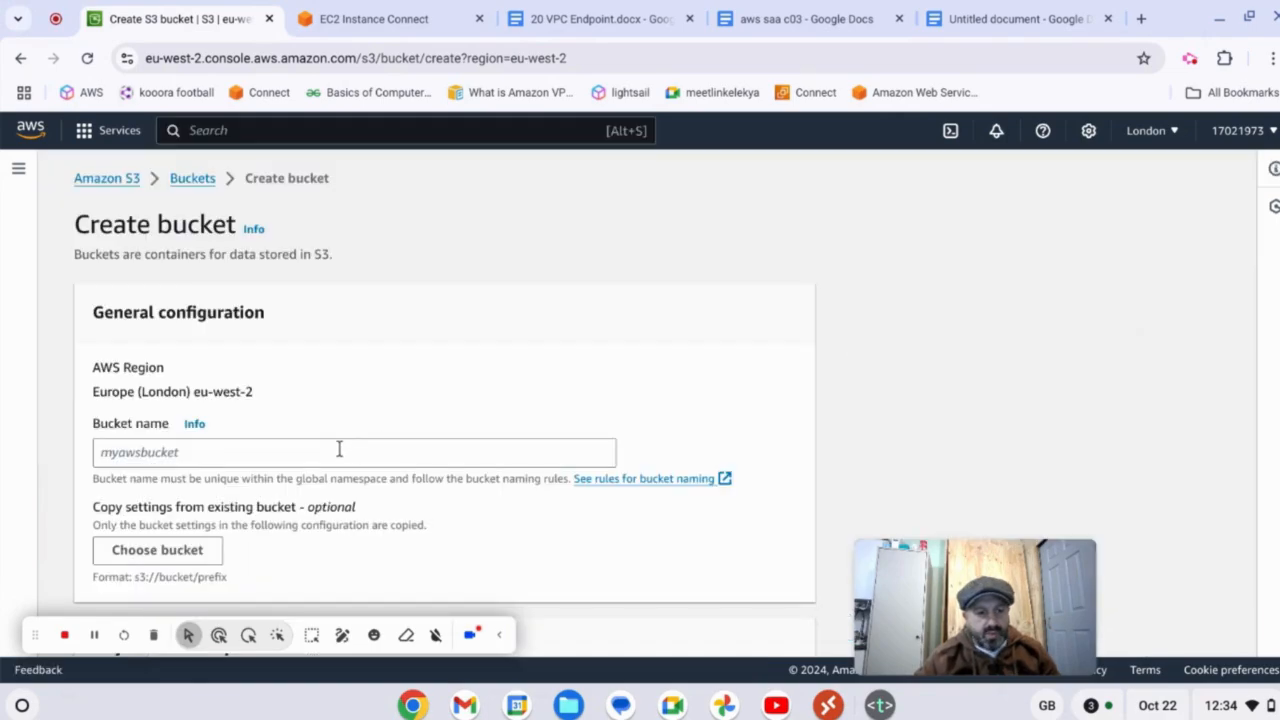
{"action": "left_click", "coordinate": [340, 451]}
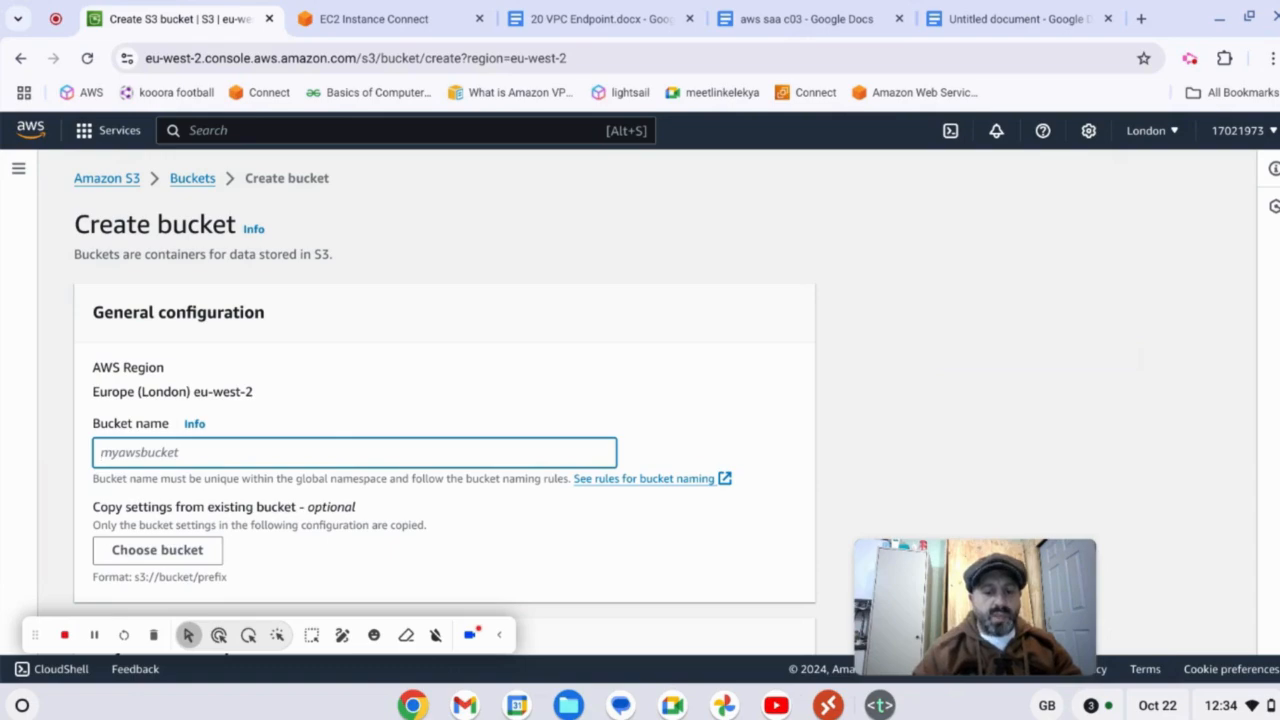
{"action": "type", "text": "burhan"}
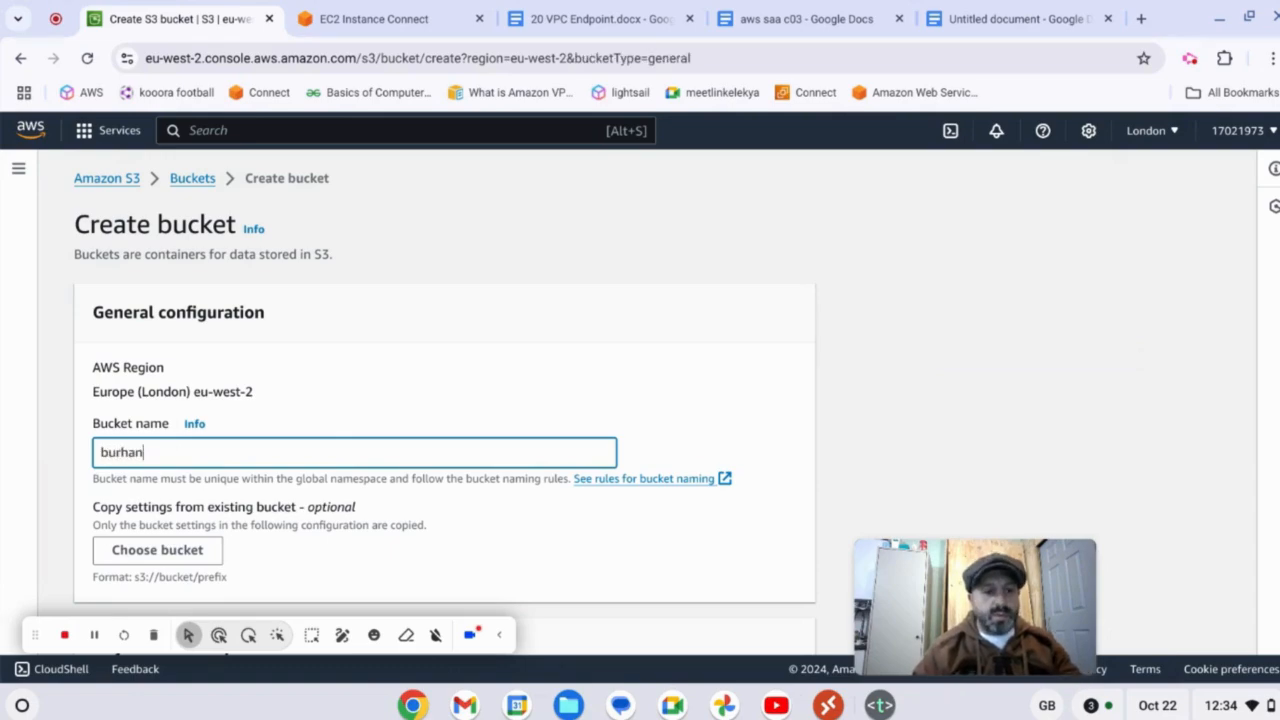
{"action": "type", "text": "-demo"}
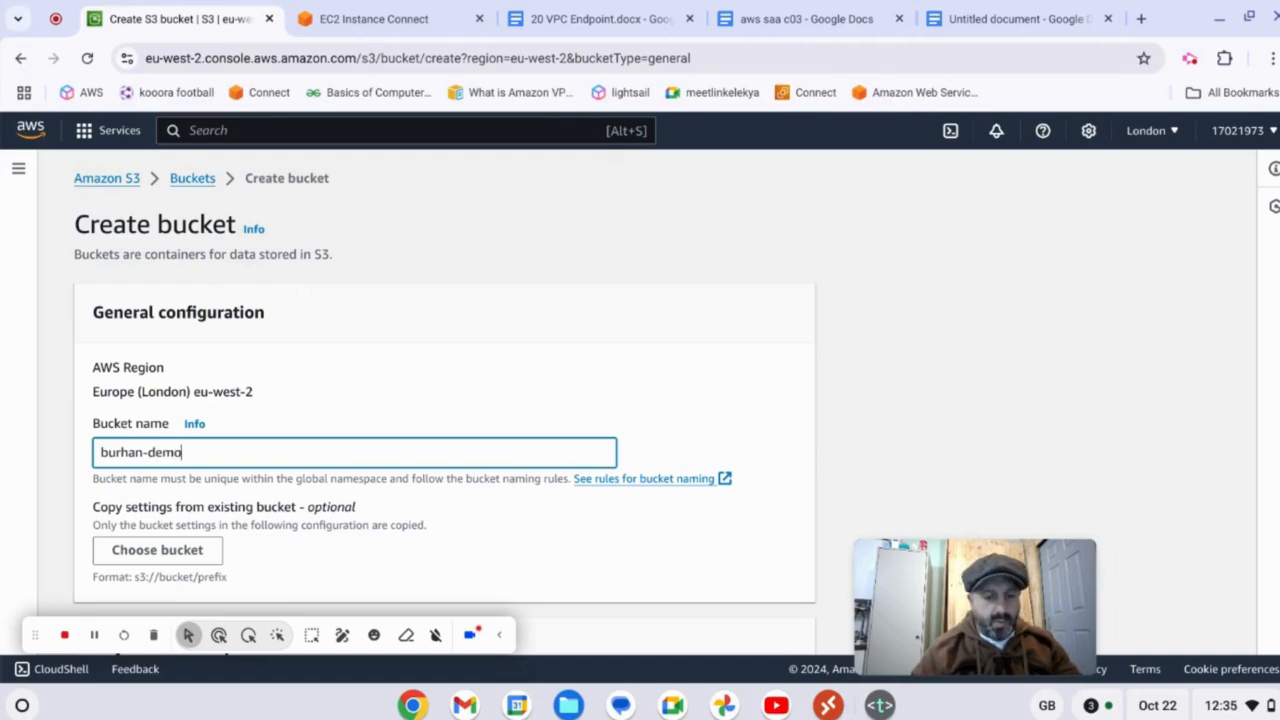
{"action": "type", "text": "-bu"}
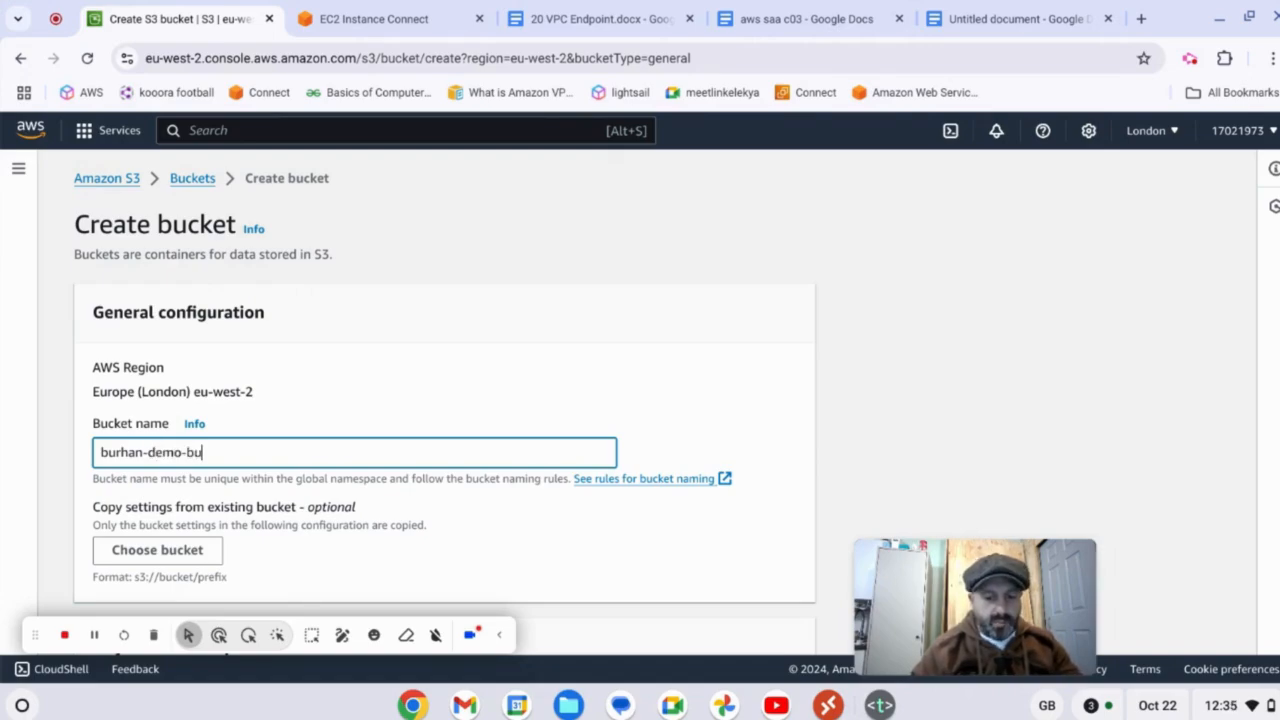
{"action": "type", "text": "cket01"}
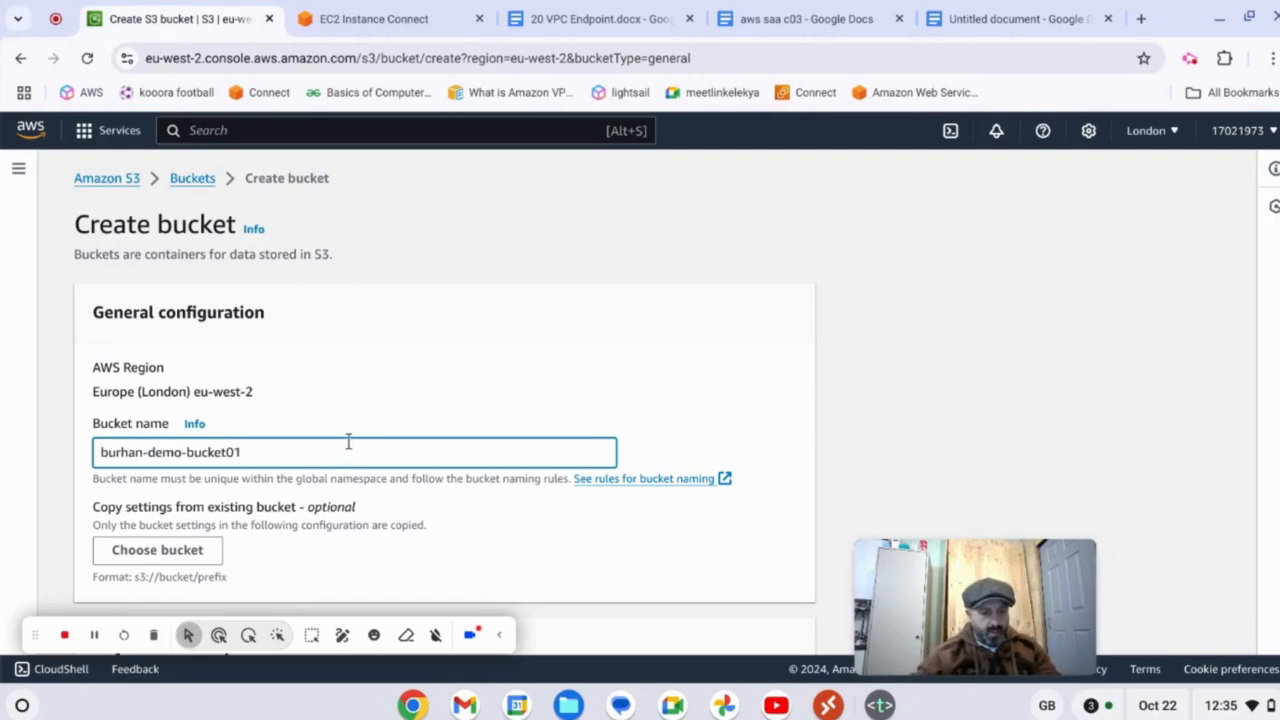
{"action": "key", "text": "BackSpace"}
{"action": "type", "text": "2"}
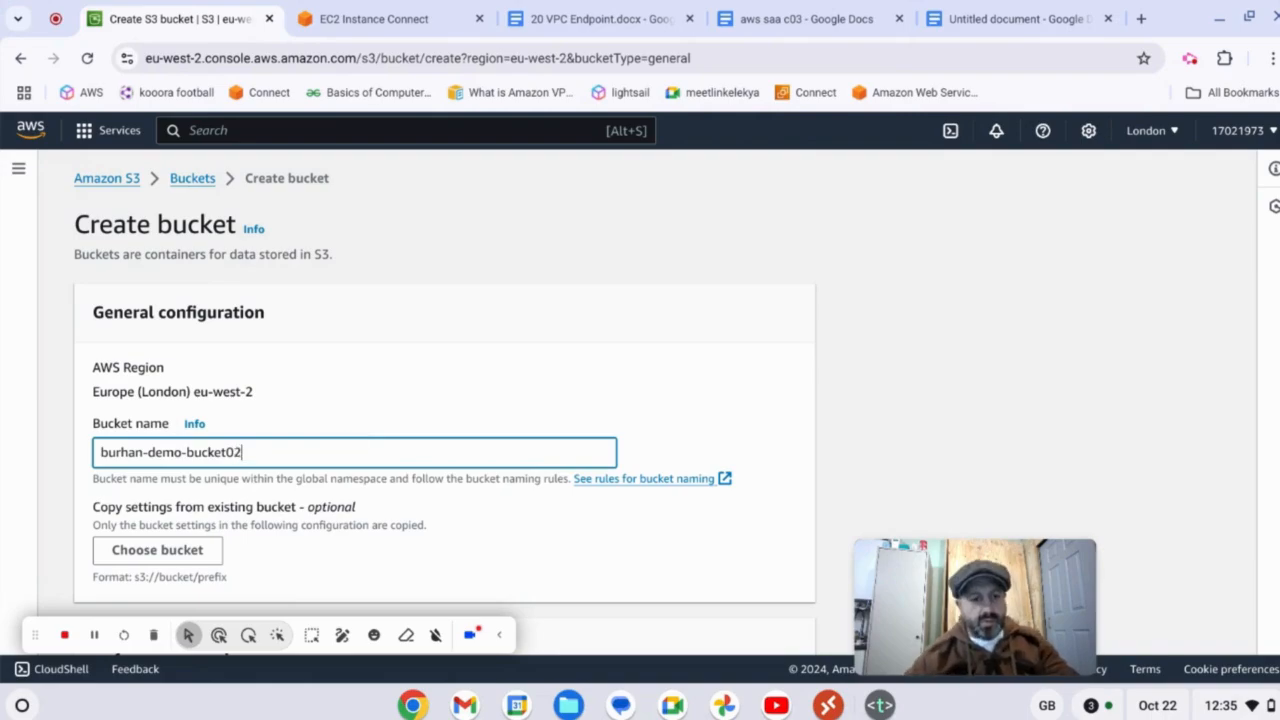
- Create the bucket with its remaining settings at their defaults, and return to the linux-public EC2 Instance Connect terminal
{"action": "scroll", "coordinate": [395, 483], "scroll_direction": "down", "scroll_amount": 10}
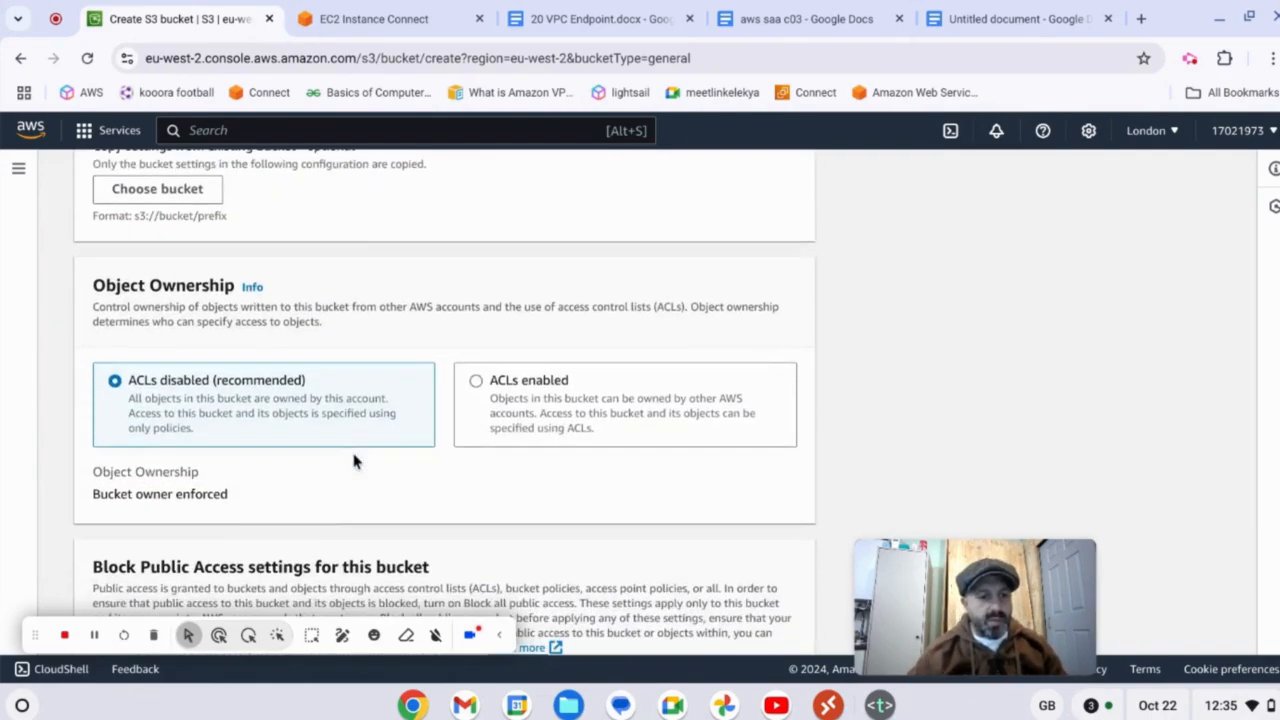
{"action": "scroll", "coordinate": [352, 460], "scroll_direction": "down", "scroll_amount": 15}
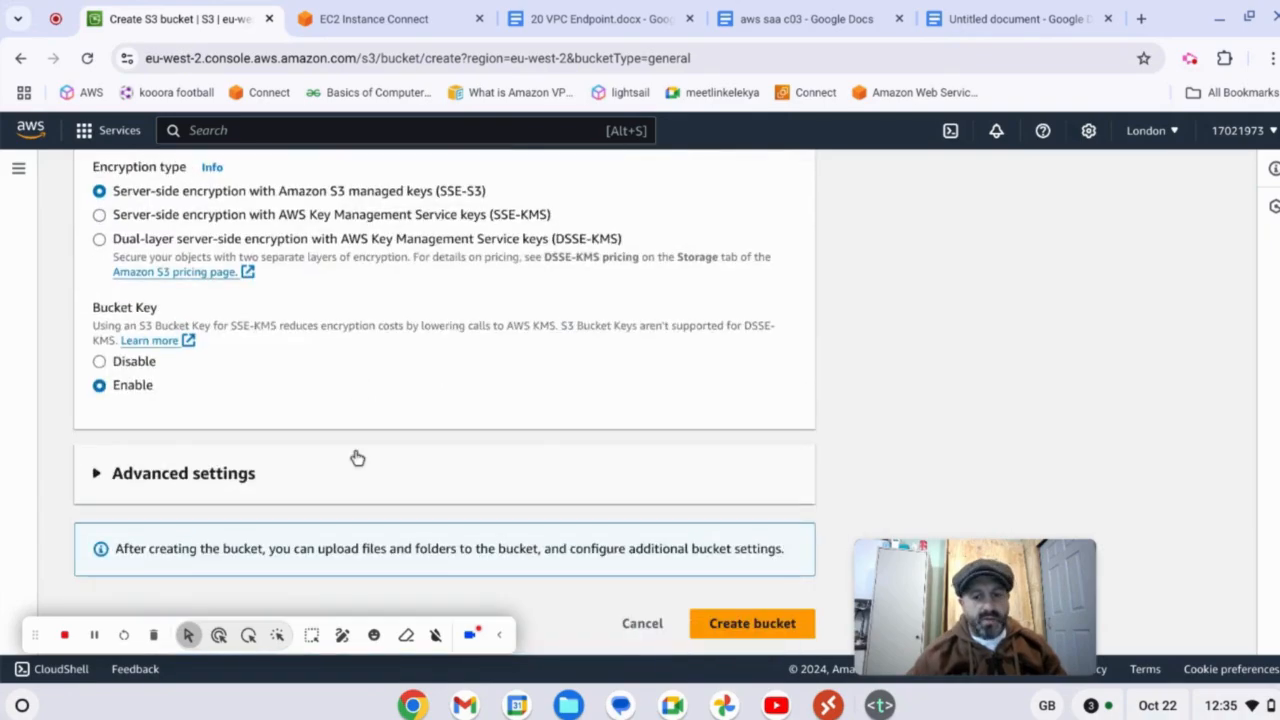
{"action": "left_click", "coordinate": [750, 624]}
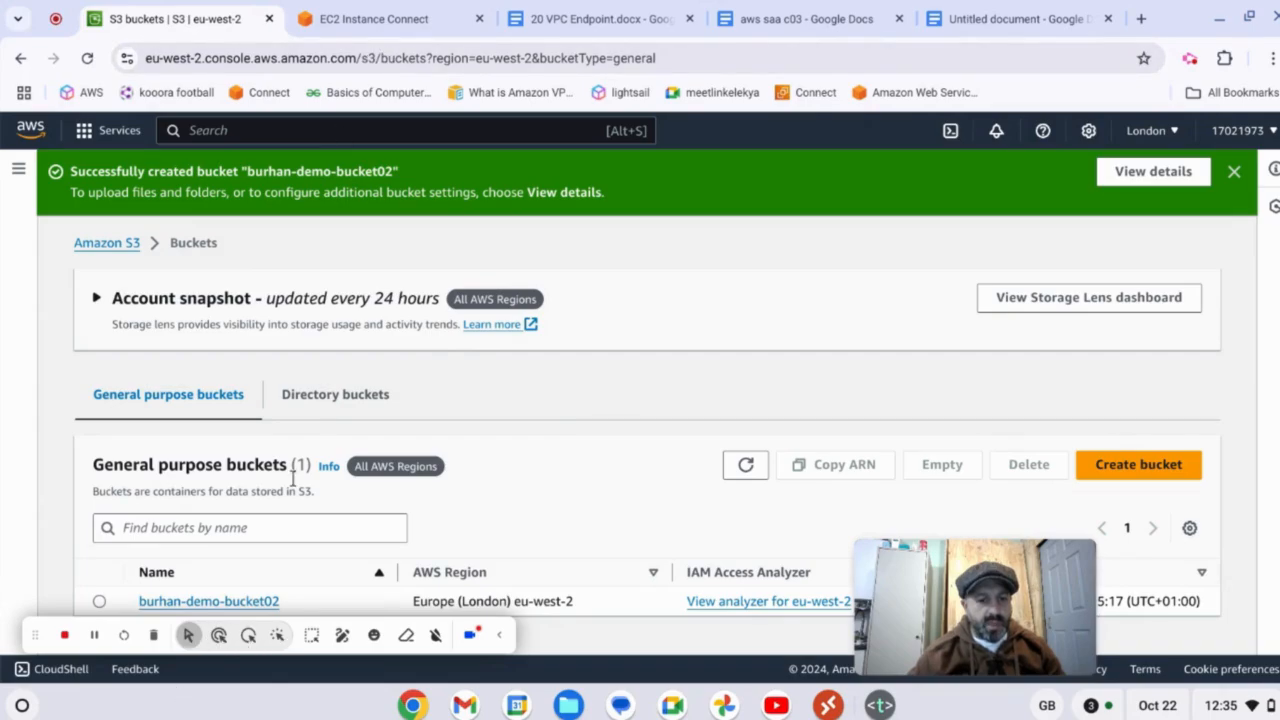
{"action": "left_click", "coordinate": [394, 22]}
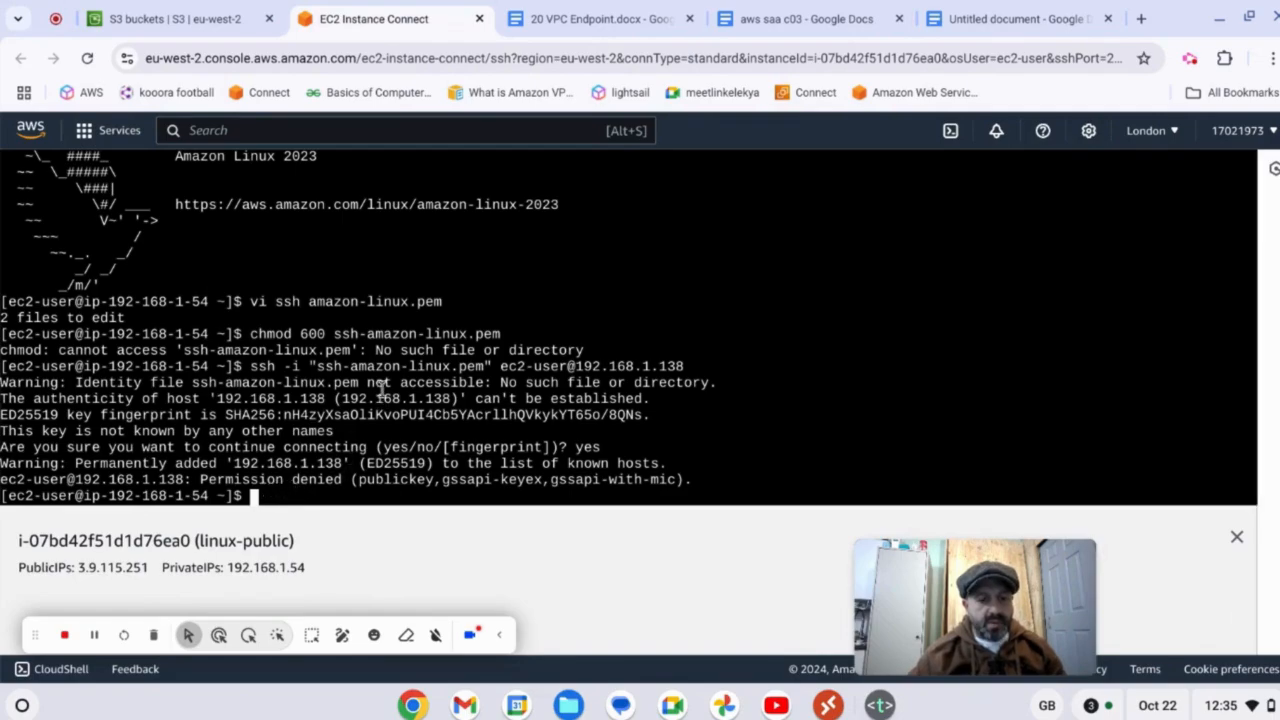
- List the account's S3 buckets from the linux-public terminal with aws s3 ls
{"action": "type", "text": "aws"}
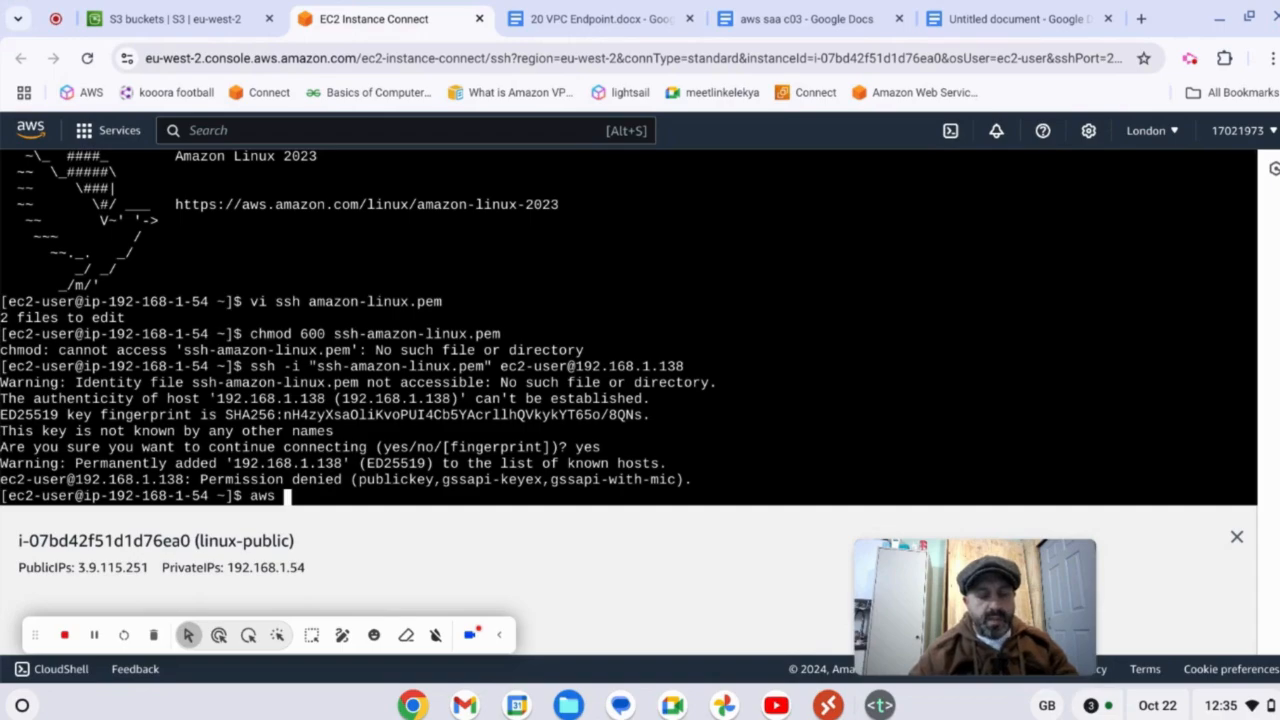
{"action": "type", "text": " s3"}
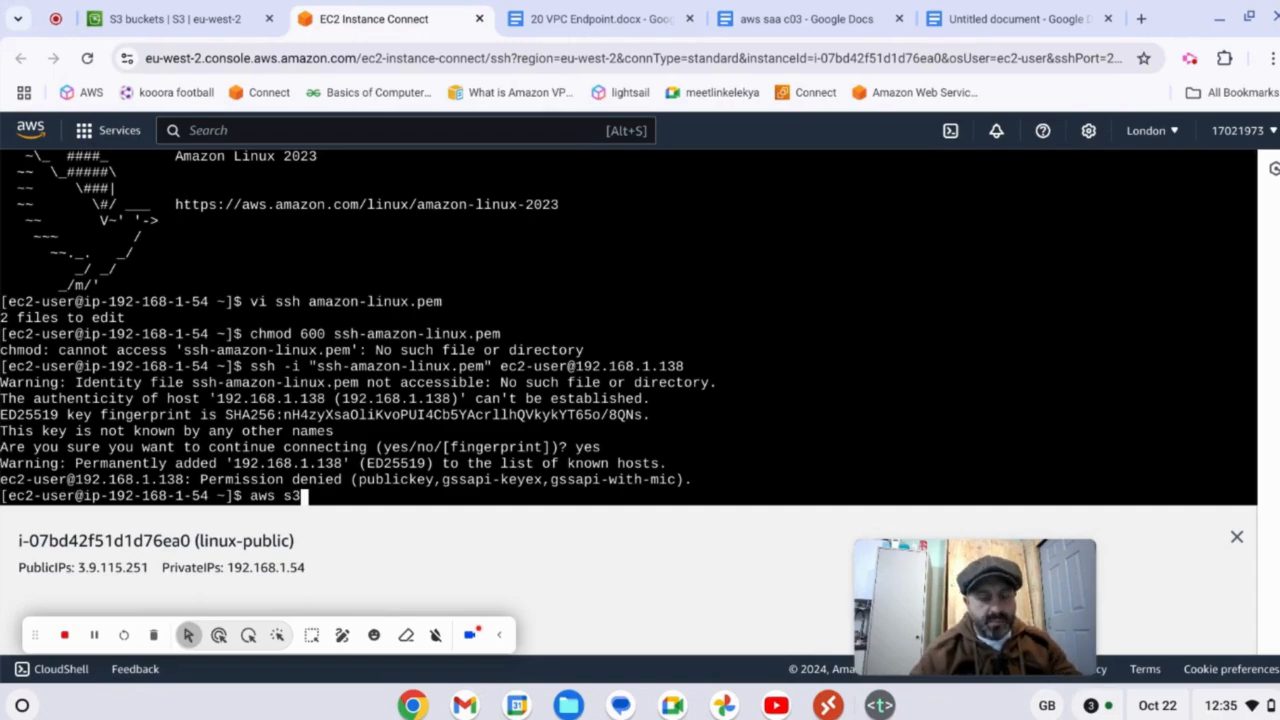
{"action": "type", "text": " ls"}
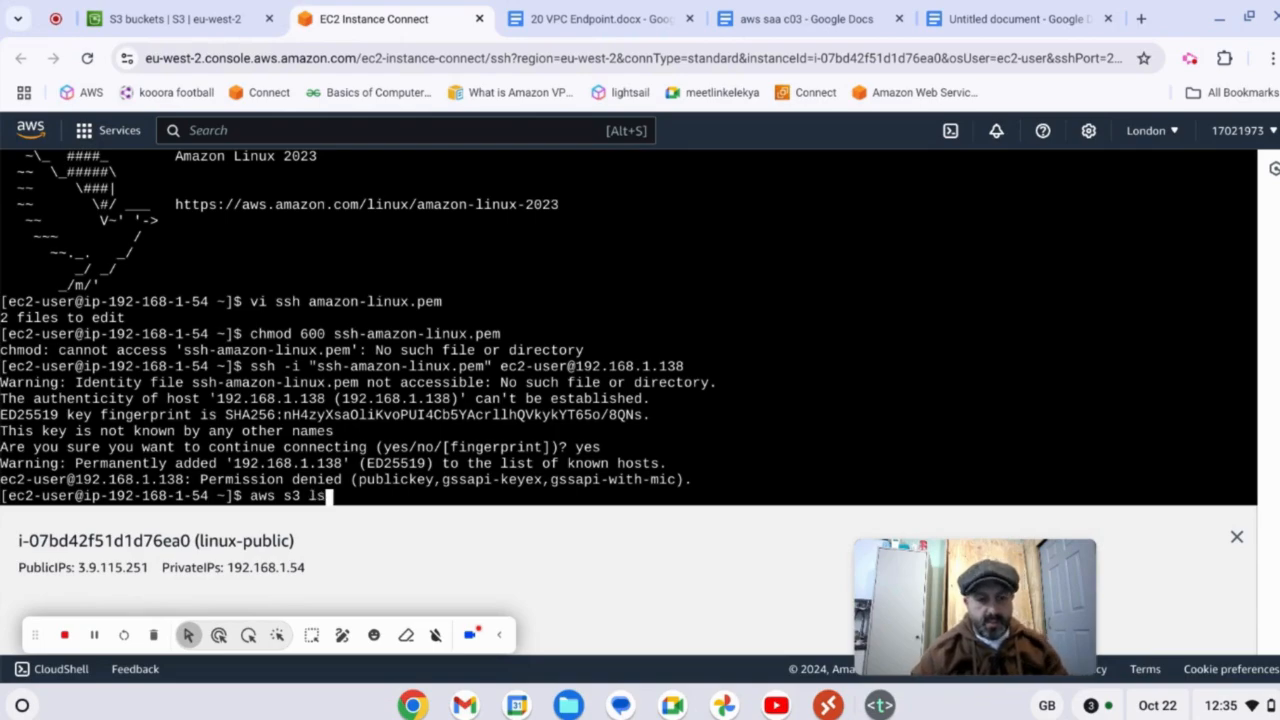
{"action": "key", "text": "Return"}
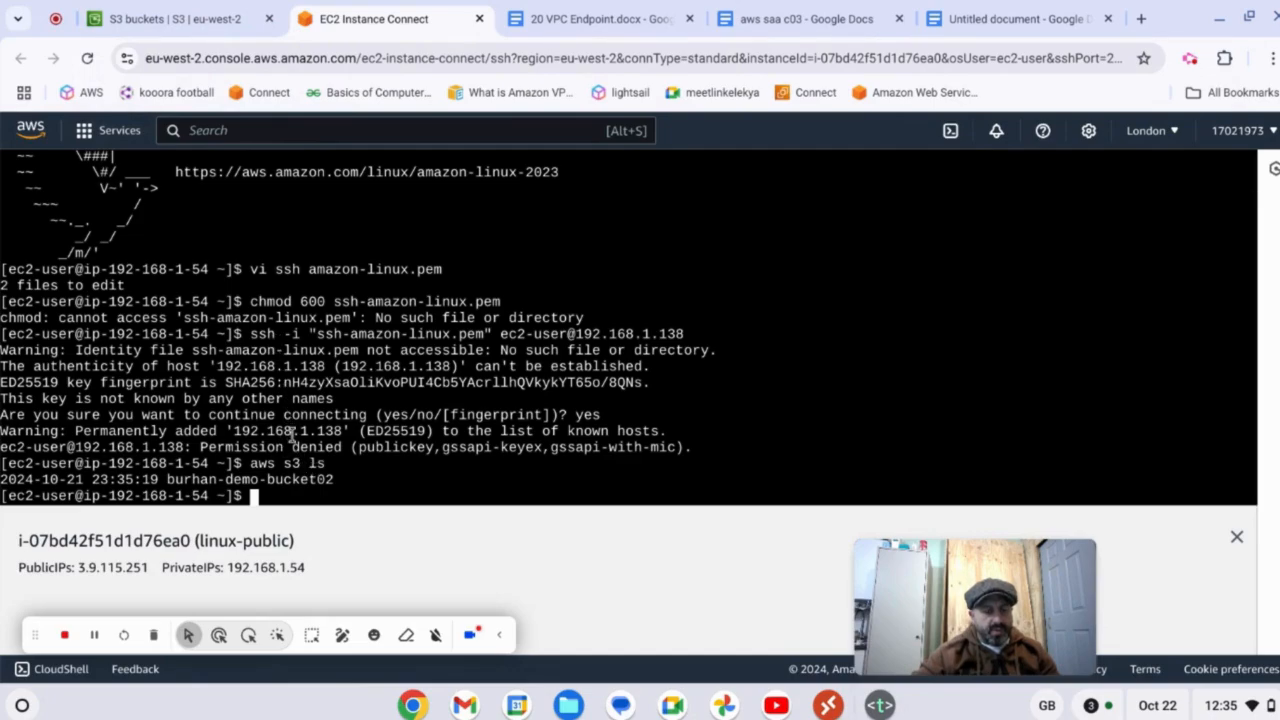
- Return to the S3 bucket list, dismiss the creation notification, and delete the -demo-bucket02 bucket, entering its full name as confirmation
{"action": "left_click", "coordinate": [178, 26]}
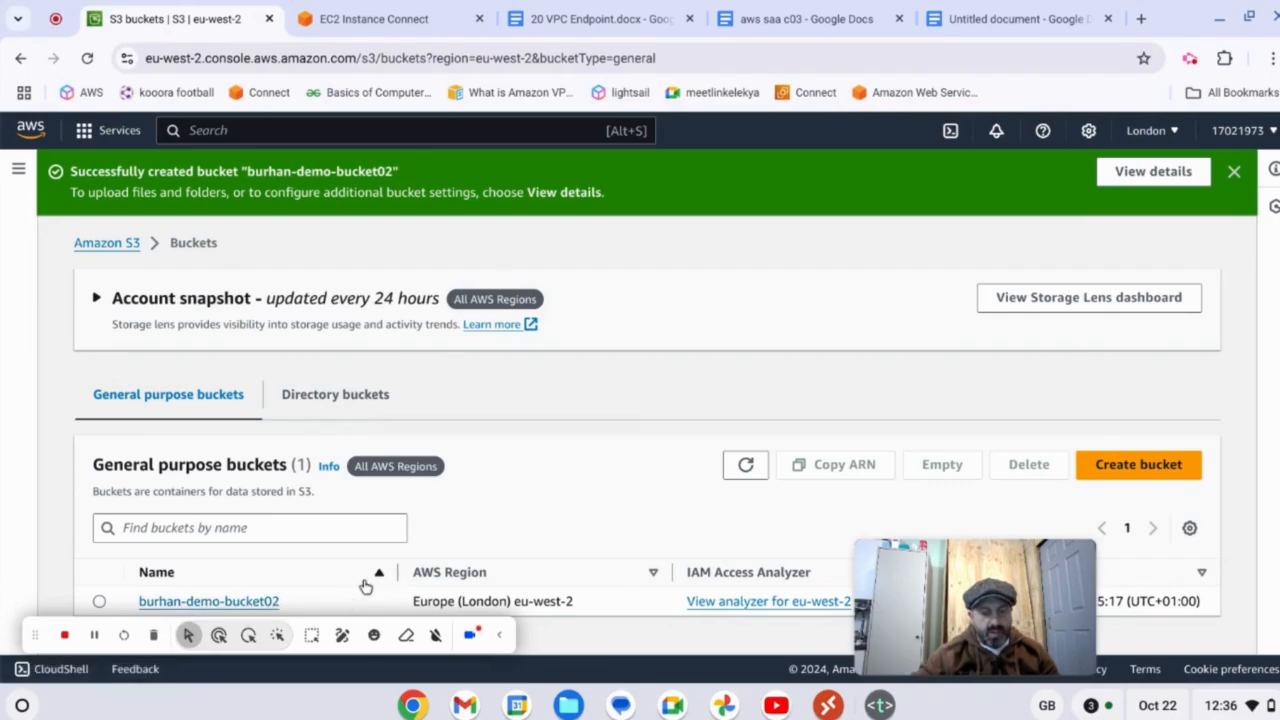
{"action": "left_click", "coordinate": [1235, 173]}
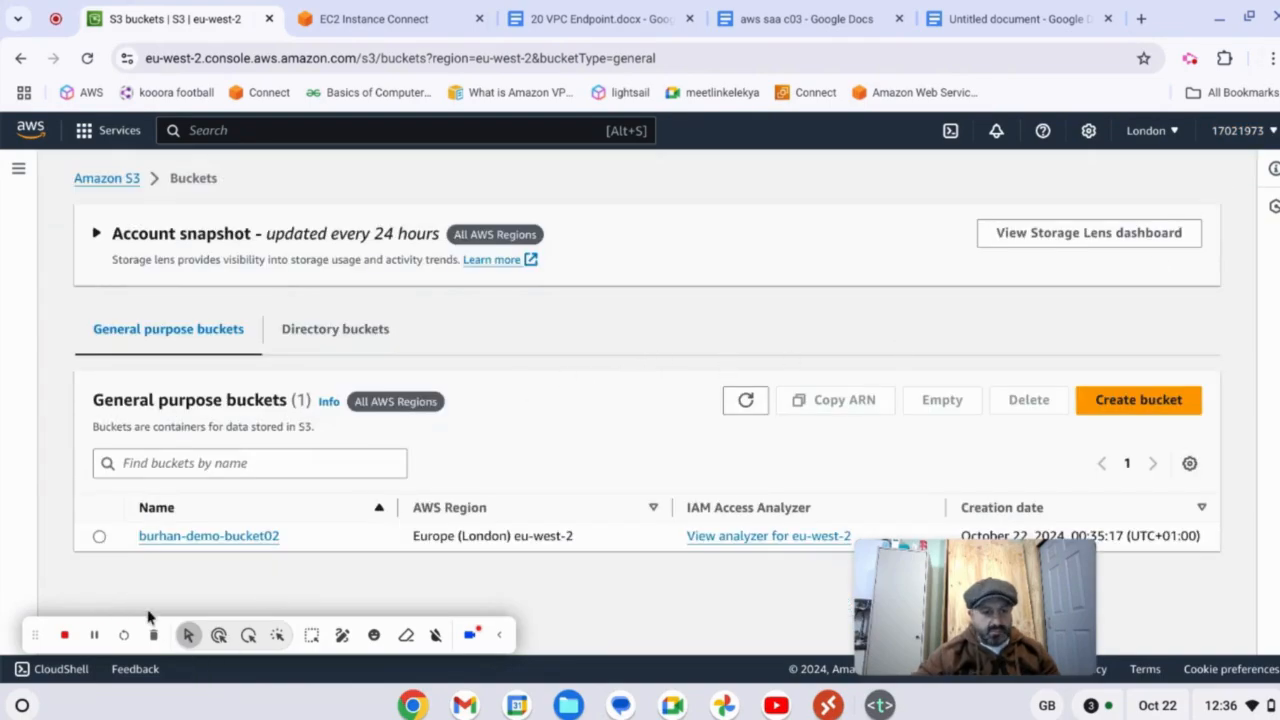
{"action": "left_click", "coordinate": [99, 536]}
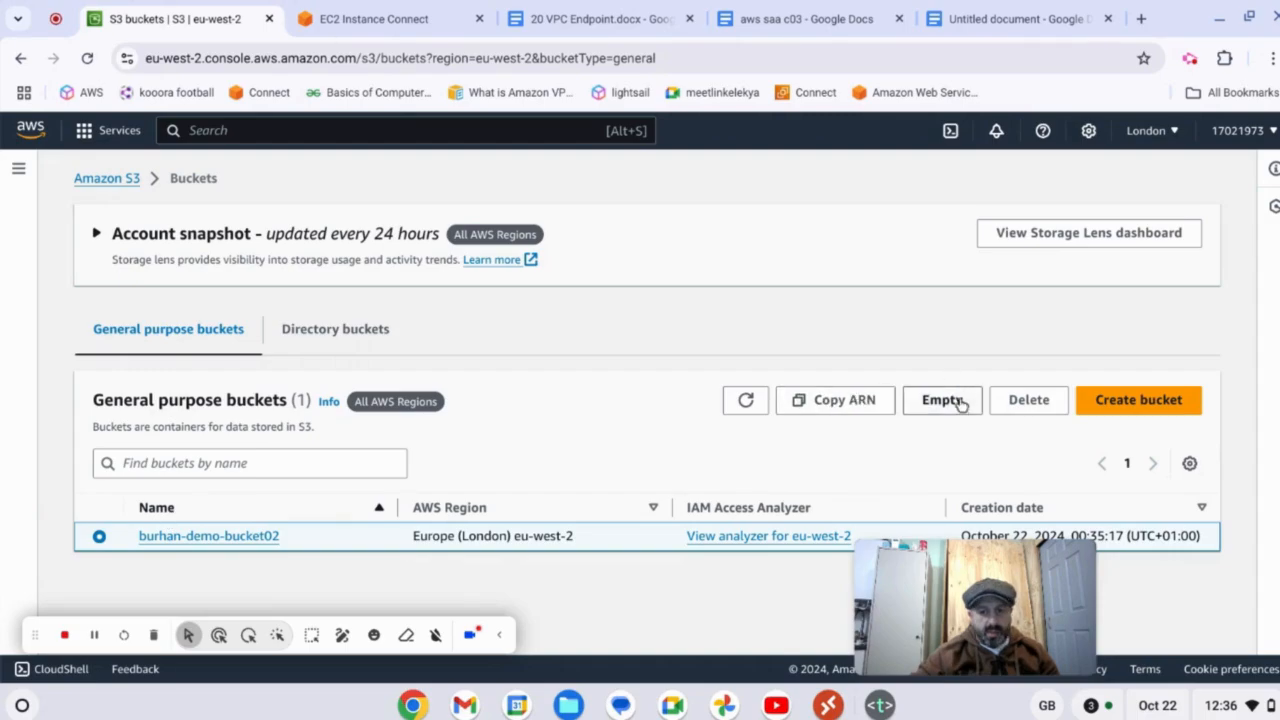
{"action": "left_click", "coordinate": [1012, 406]}
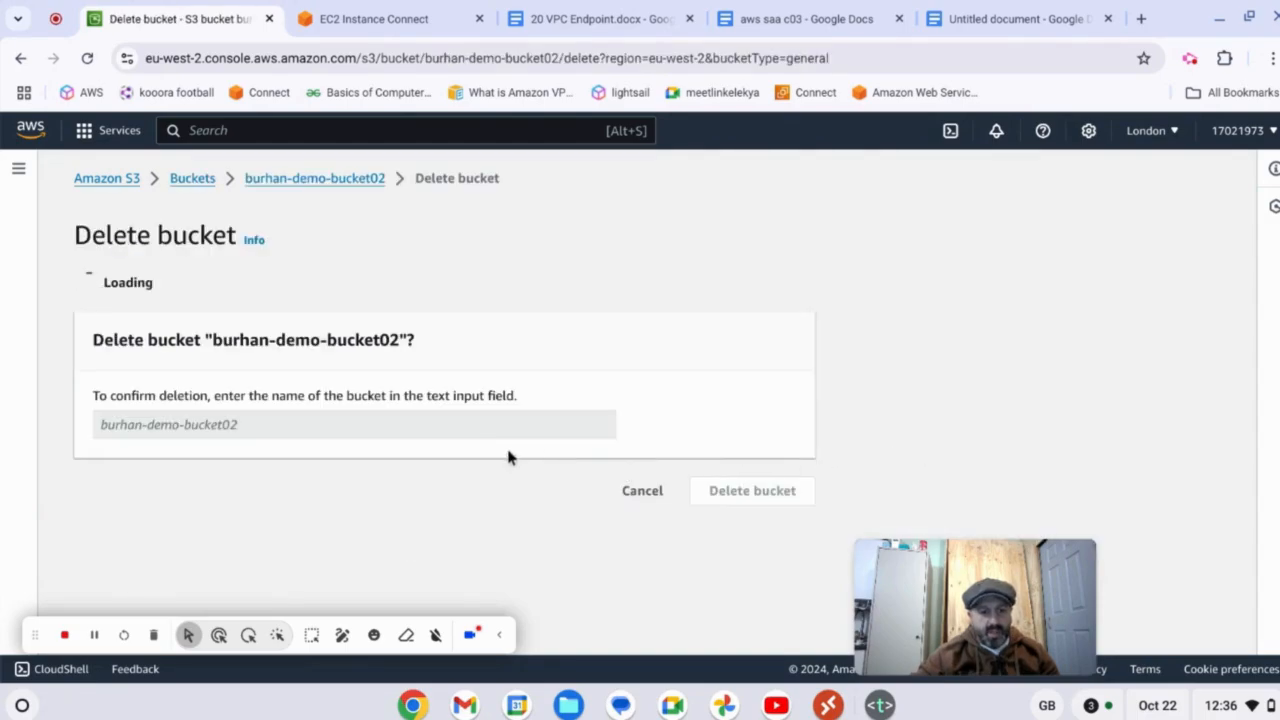
{"action": "left_click", "coordinate": [444, 585]}
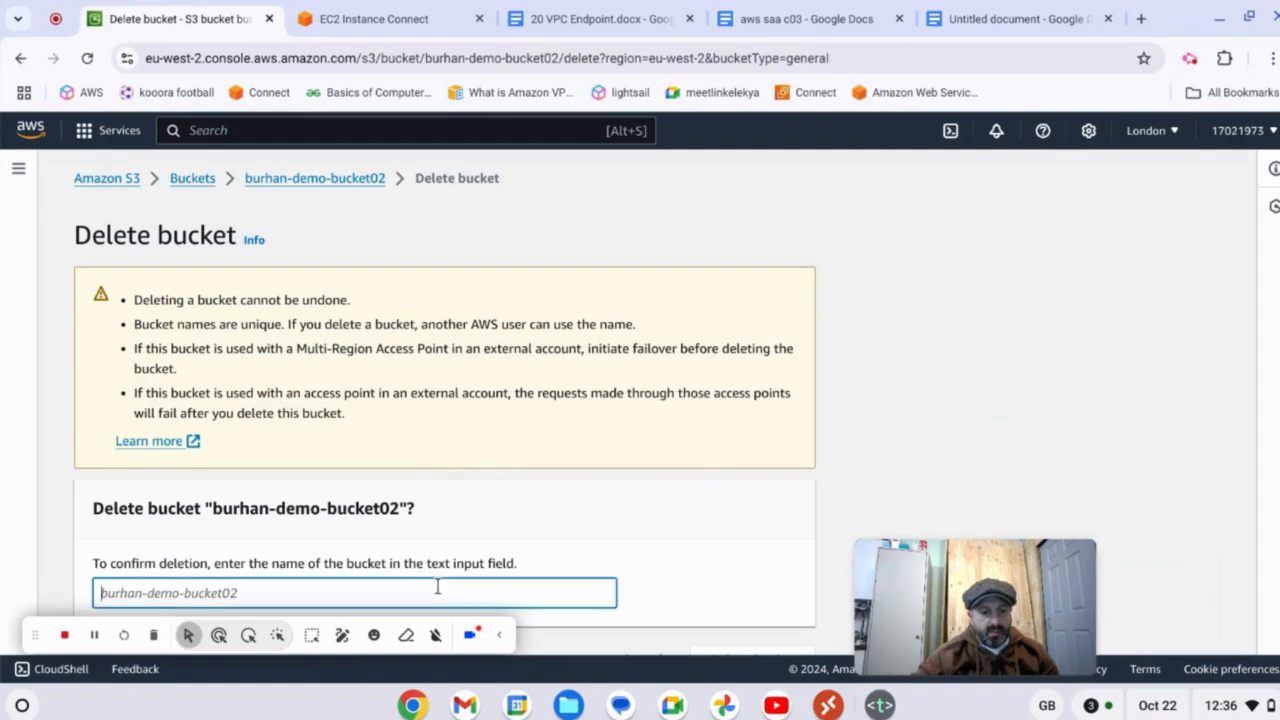
{"action": "type", "text": "burhan"}
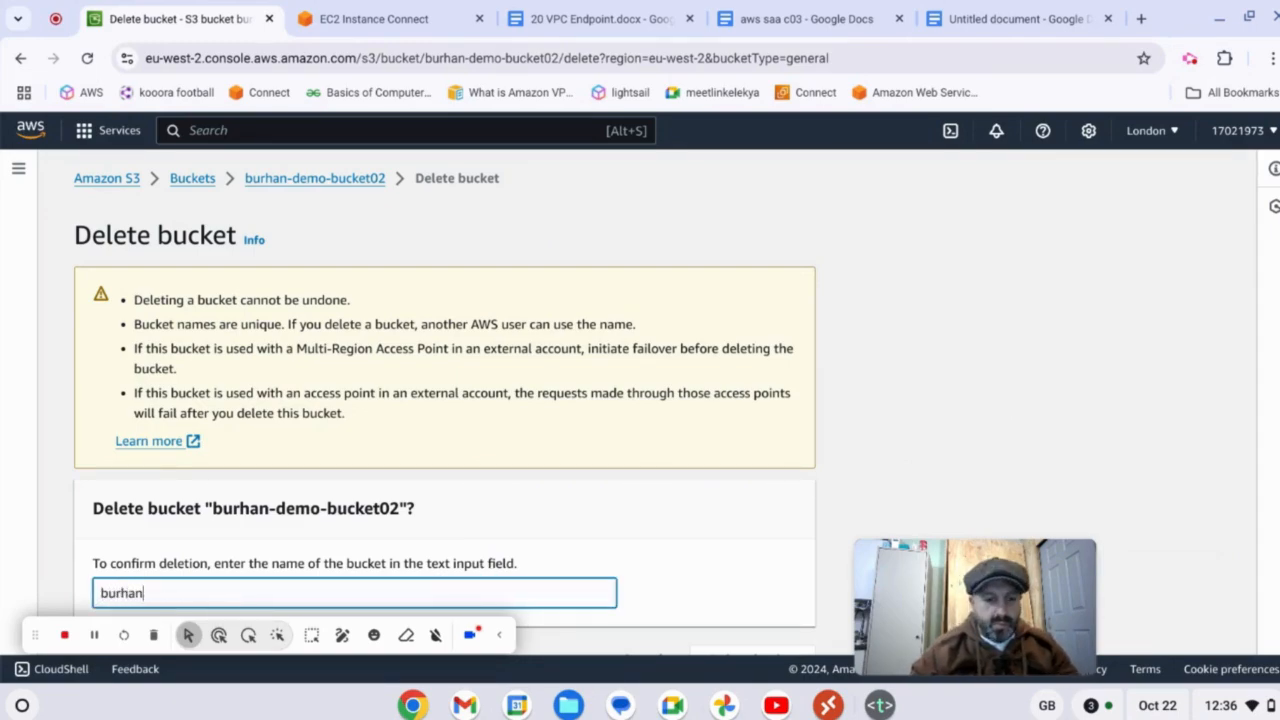
{"action": "type", "text": "-demo"}
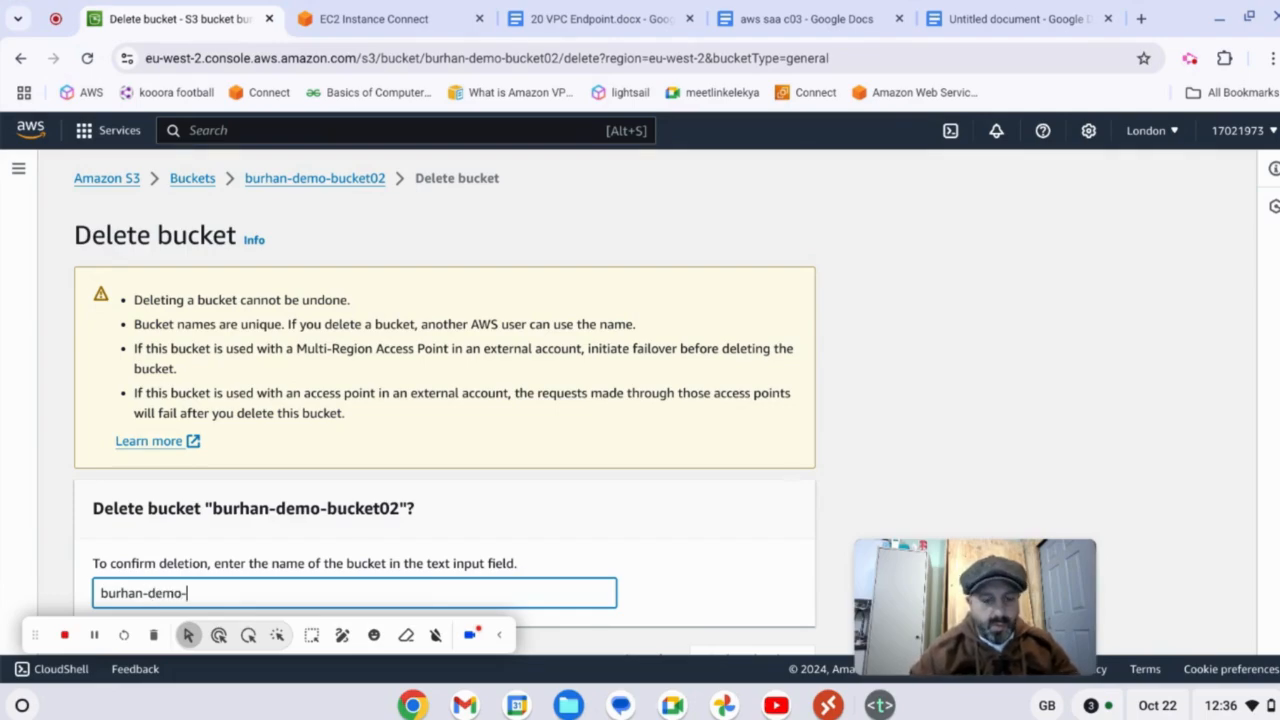
{"action": "type", "text": "-bucket0"}
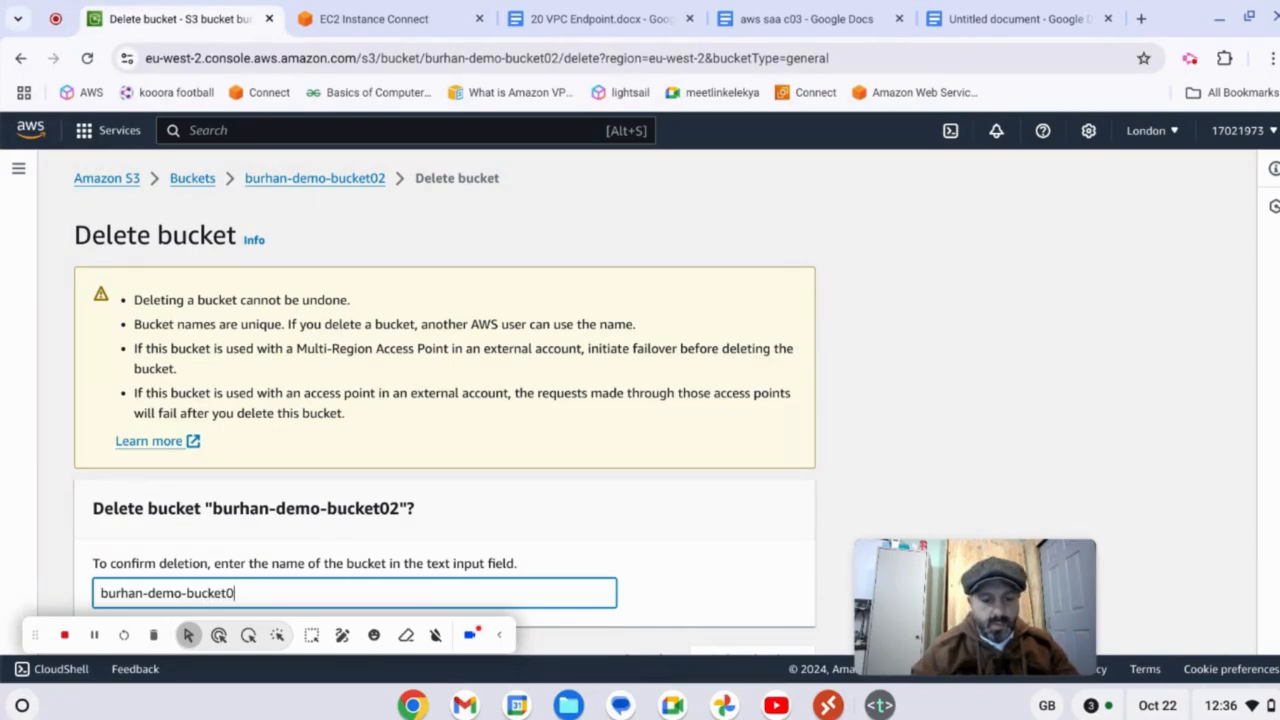
{"action": "type", "text": "2"}
{"action": "left_click", "coordinate": [758, 657]}
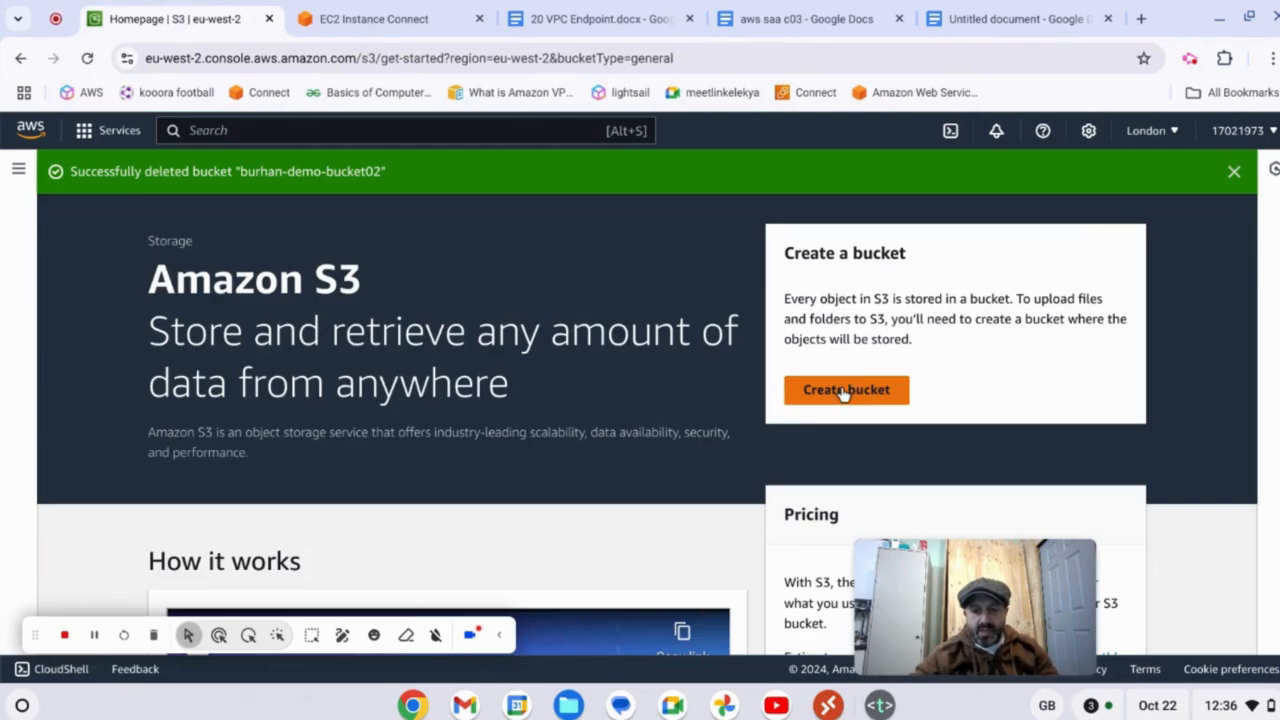
- Create an S3 bucket named with the owner's first name followed by -endpoint-03, keeping the remaining settings at their defaults
{"action": "left_click", "coordinate": [843, 391]}
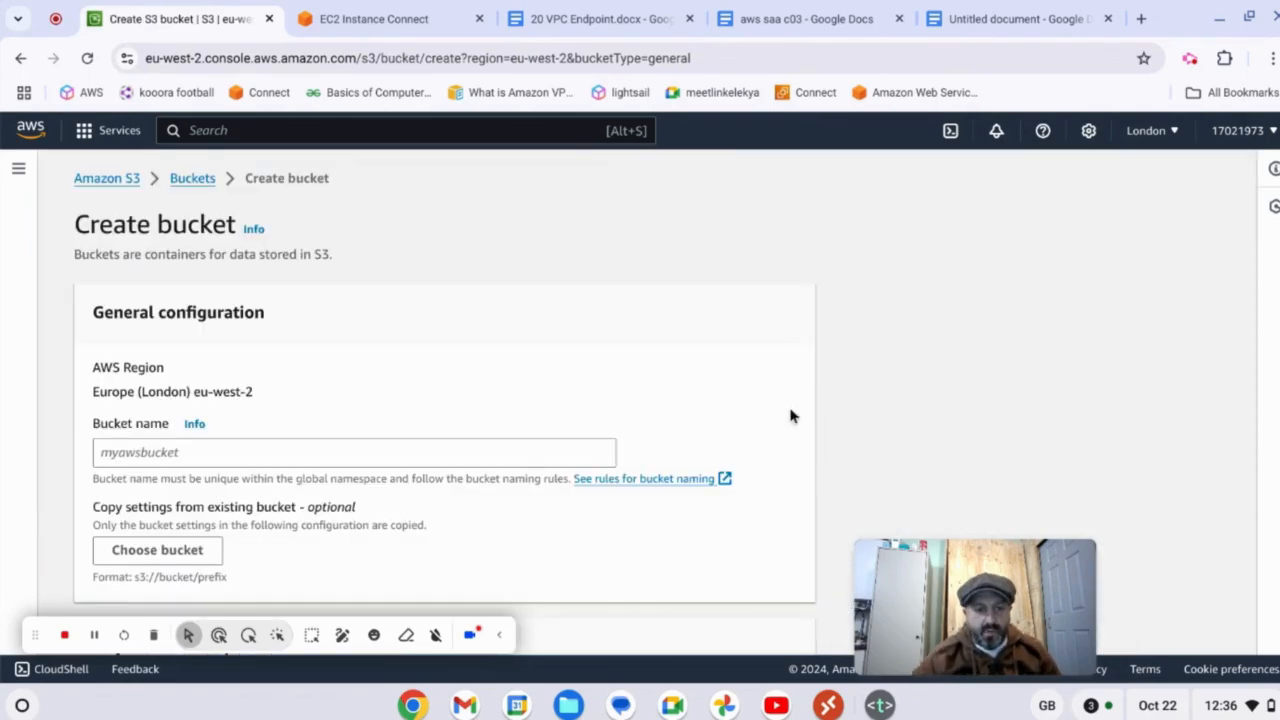
{"action": "left_click", "coordinate": [114, 452]}
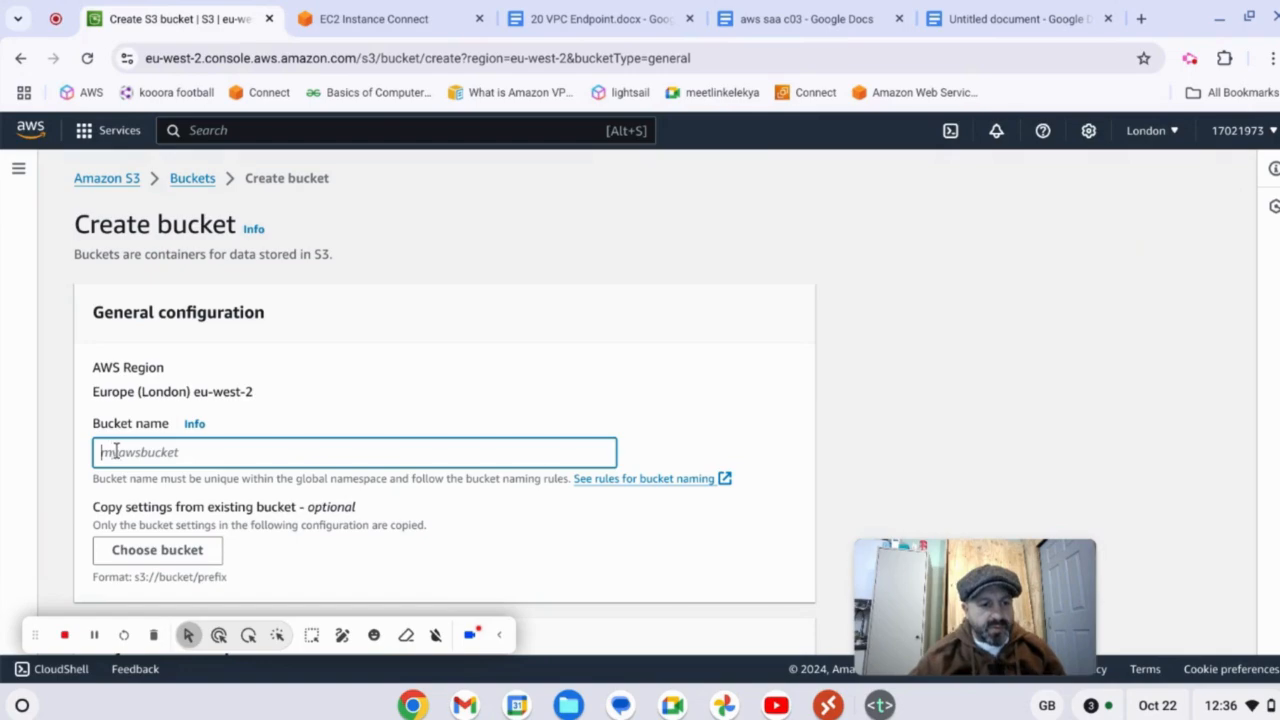
{"action": "type", "text": "burhan-"}
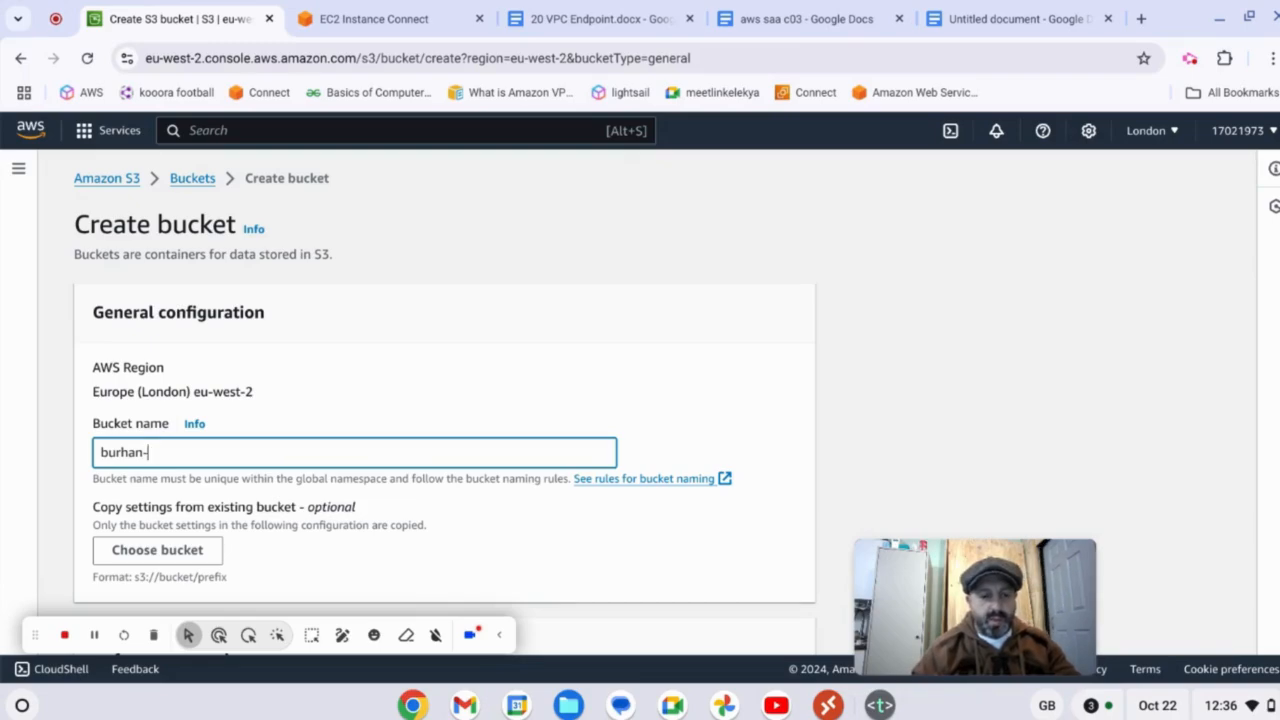
{"action": "type", "text": "e"}
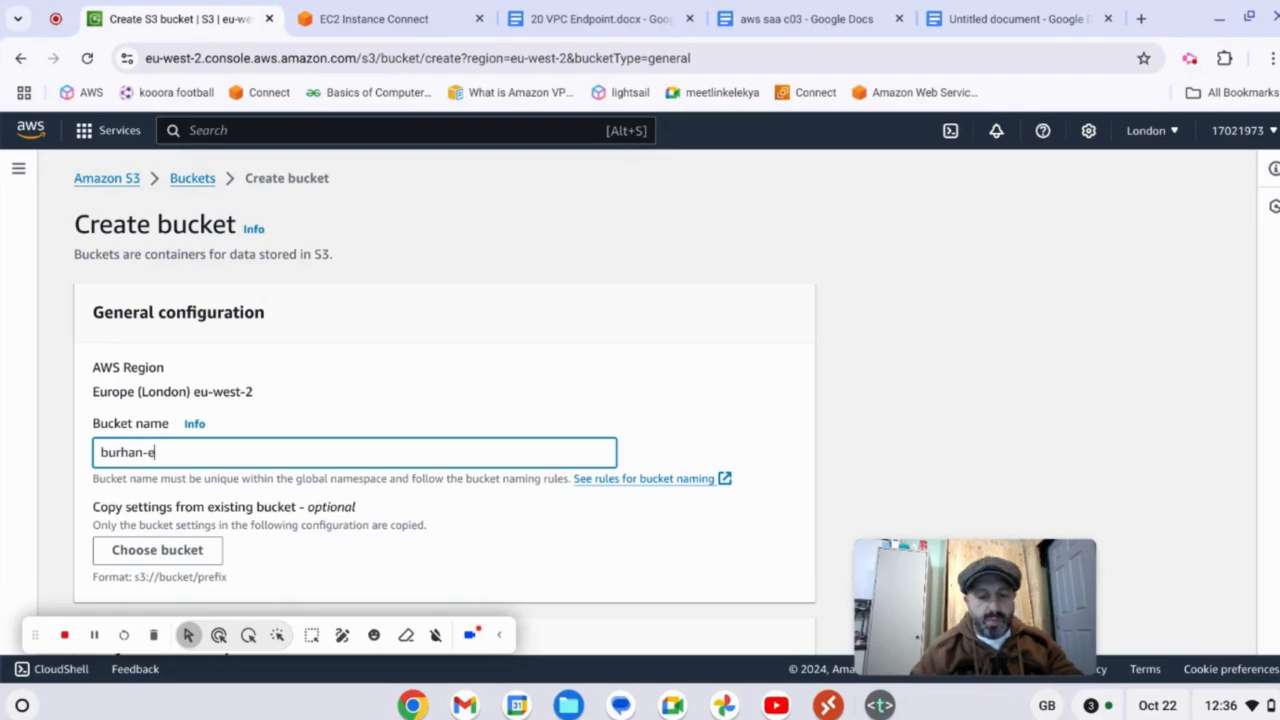
{"action": "type", "text": "ndp"}
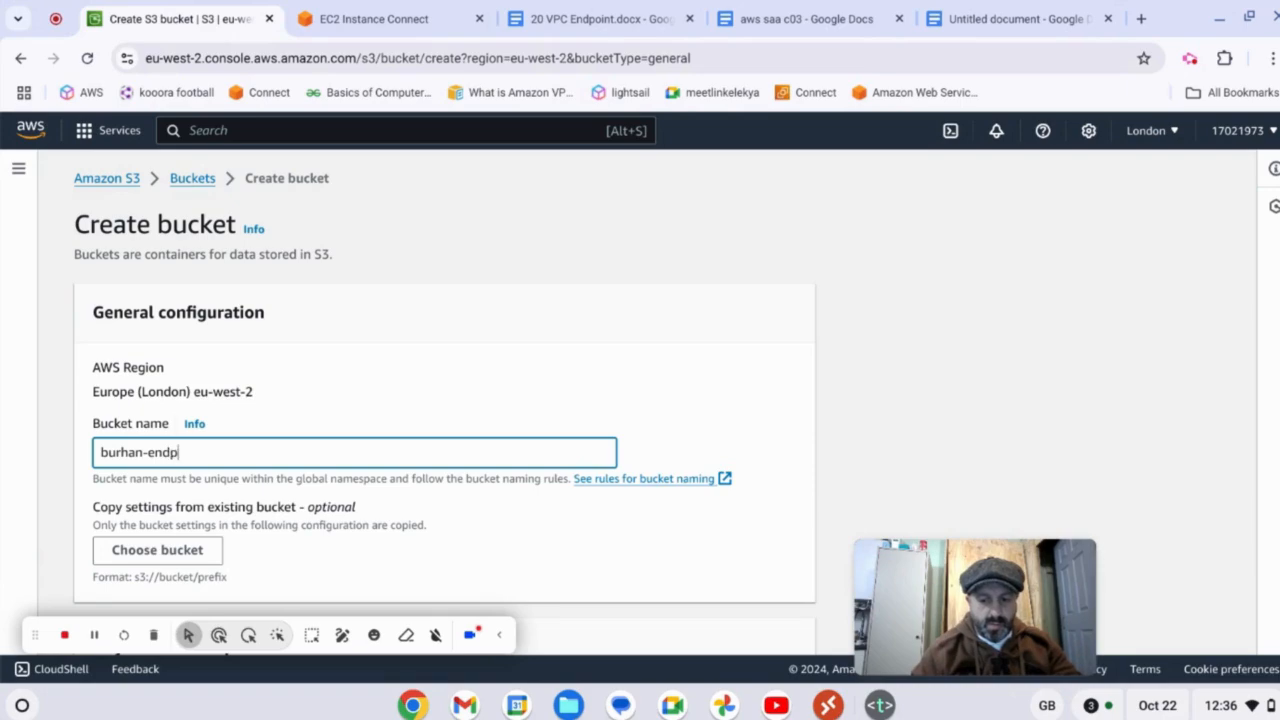
{"action": "type", "text": "oint-03"}
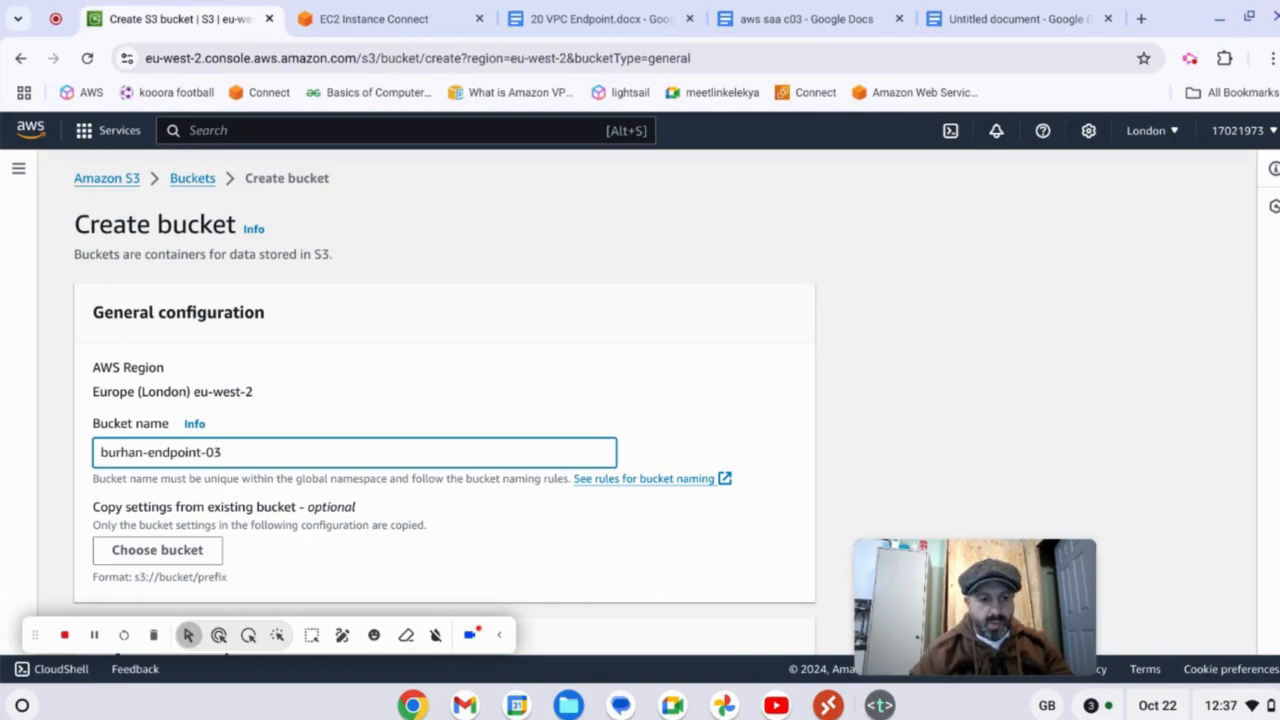
{"action": "scroll", "coordinate": [200, 450], "scroll_direction": "down", "scroll_amount": 3}
{"action": "scroll", "coordinate": [238, 437], "scroll_direction": "down", "scroll_amount": 15}
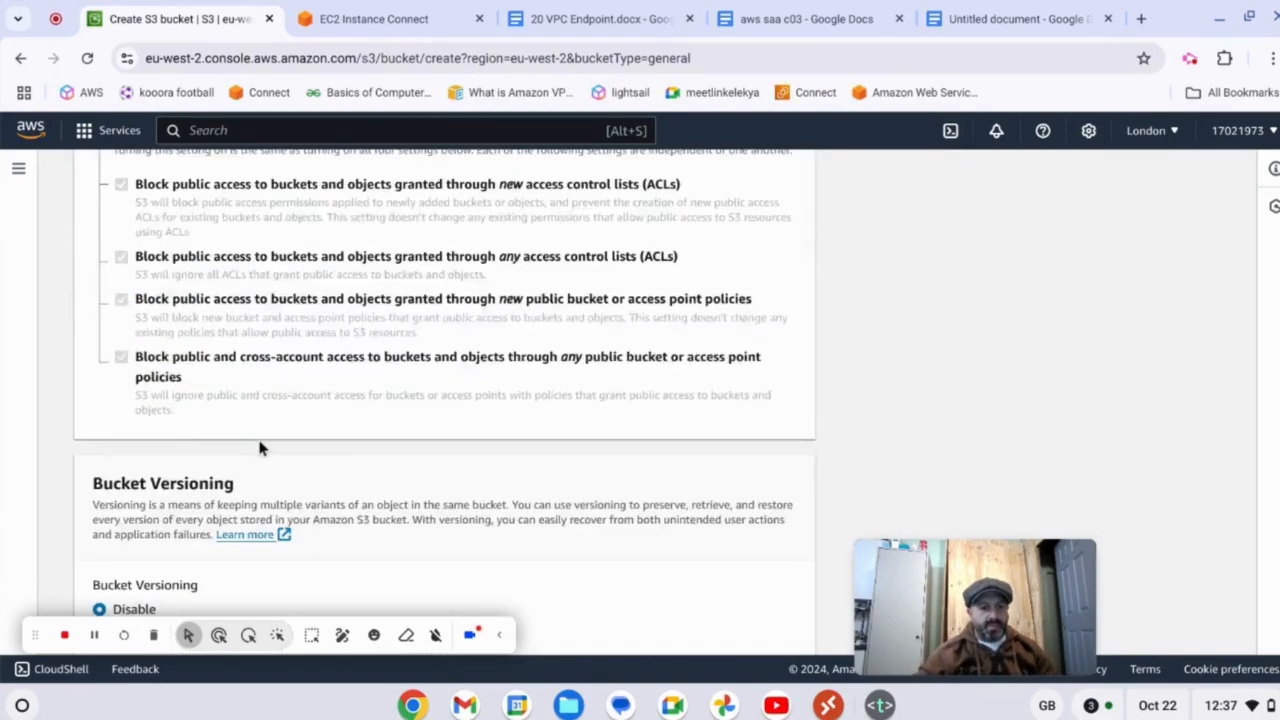
{"action": "left_click", "coordinate": [737, 634]}
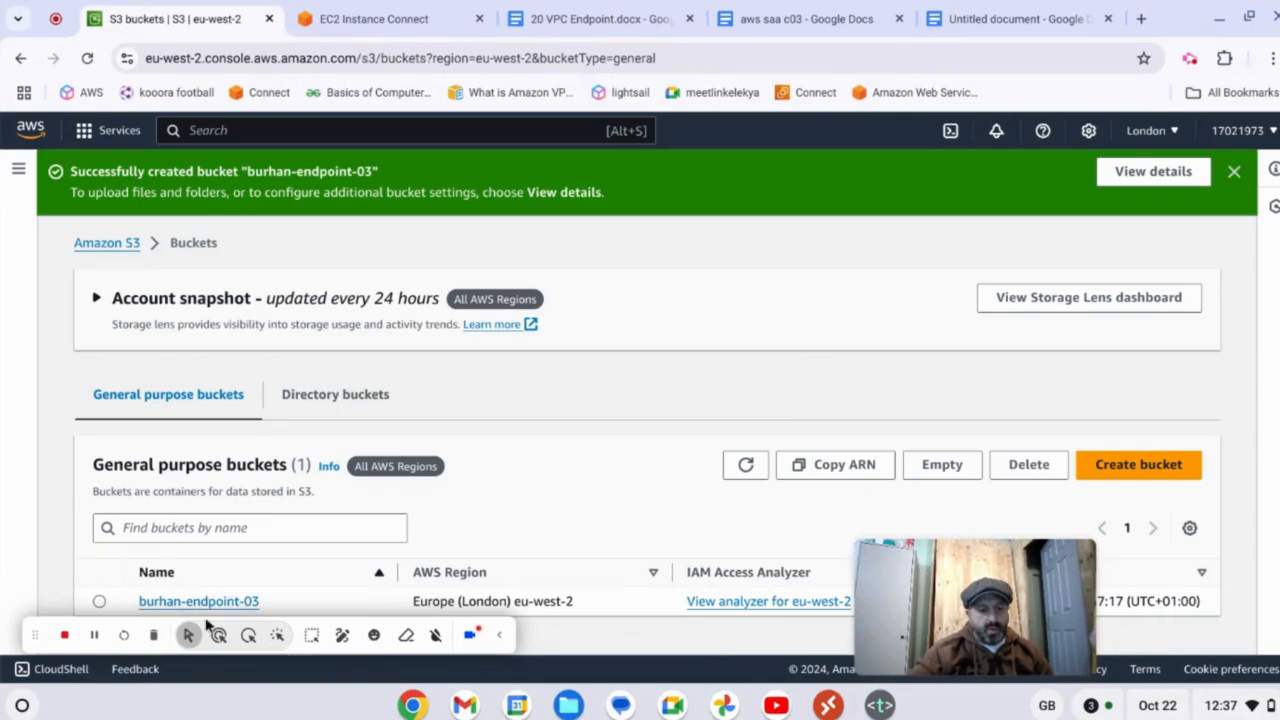
- Return to the linux-public EC2 Instance Connect terminal and list the S3 buckets again with aws s3 ls
{"action": "left_click", "coordinate": [397, 25]}
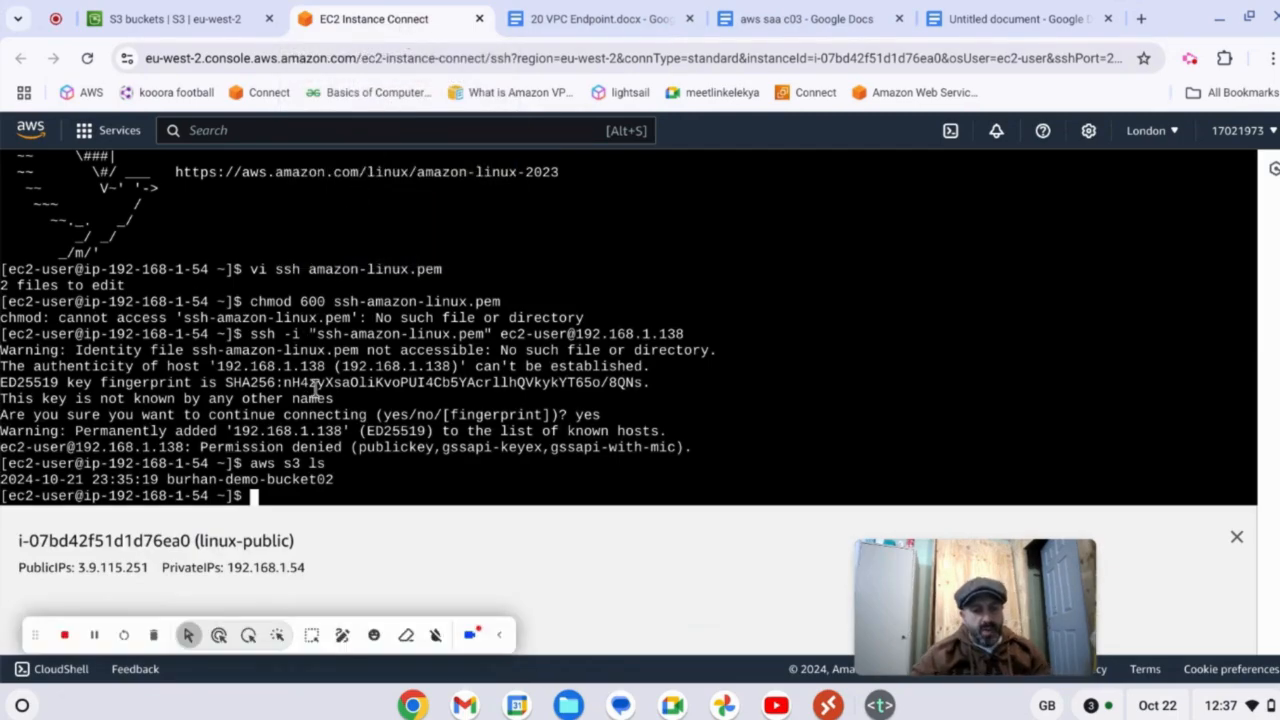
{"action": "type", "text": "aws"}
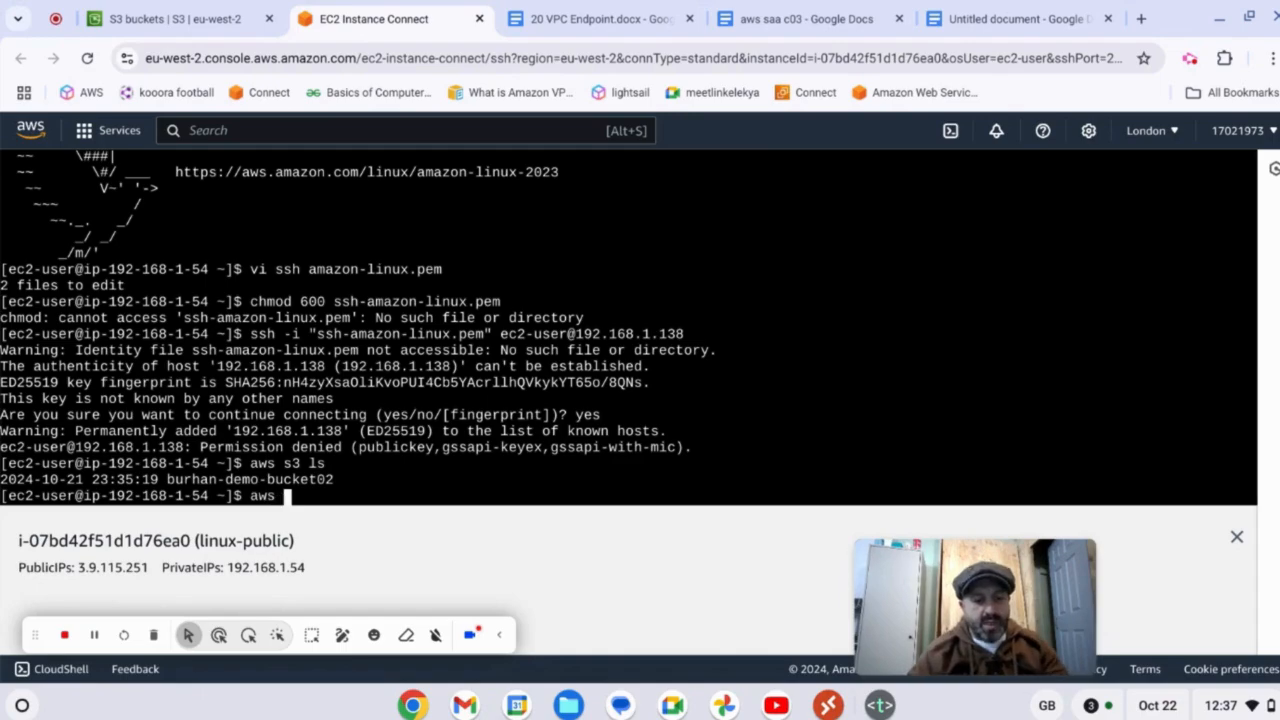
{"action": "type", "text": " s3 ls"}
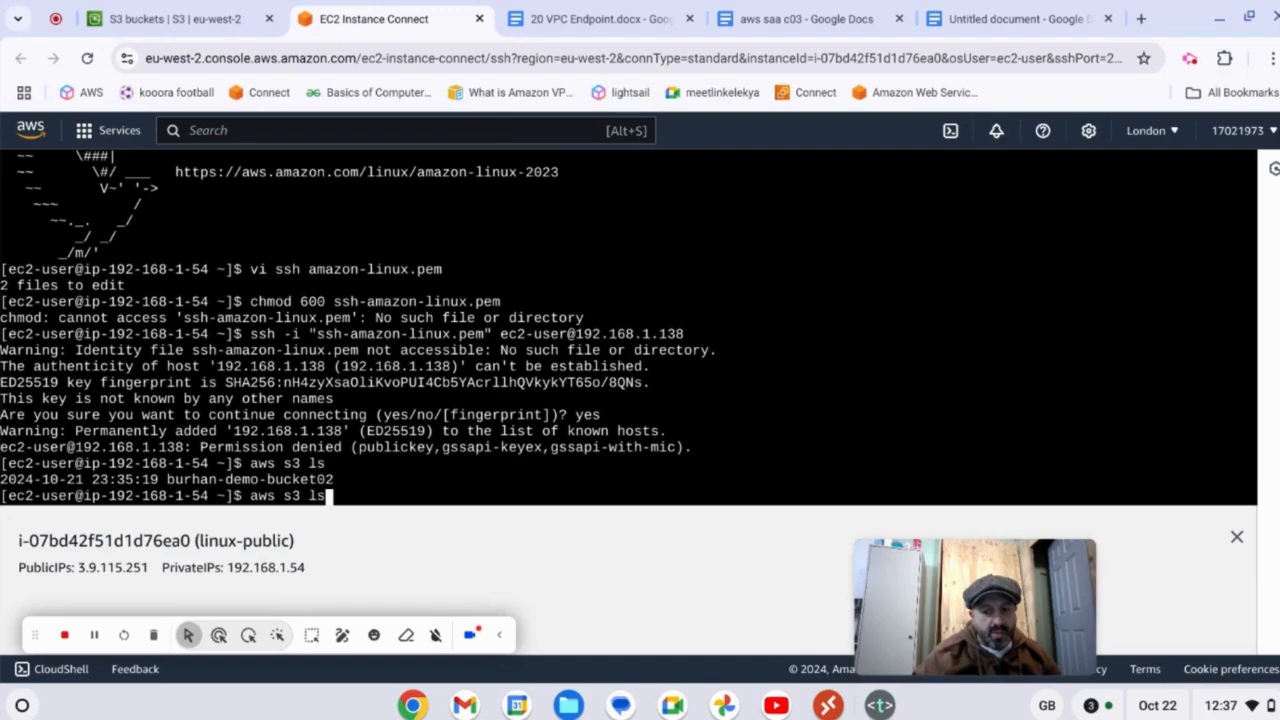
{"action": "key", "text": "Return"}
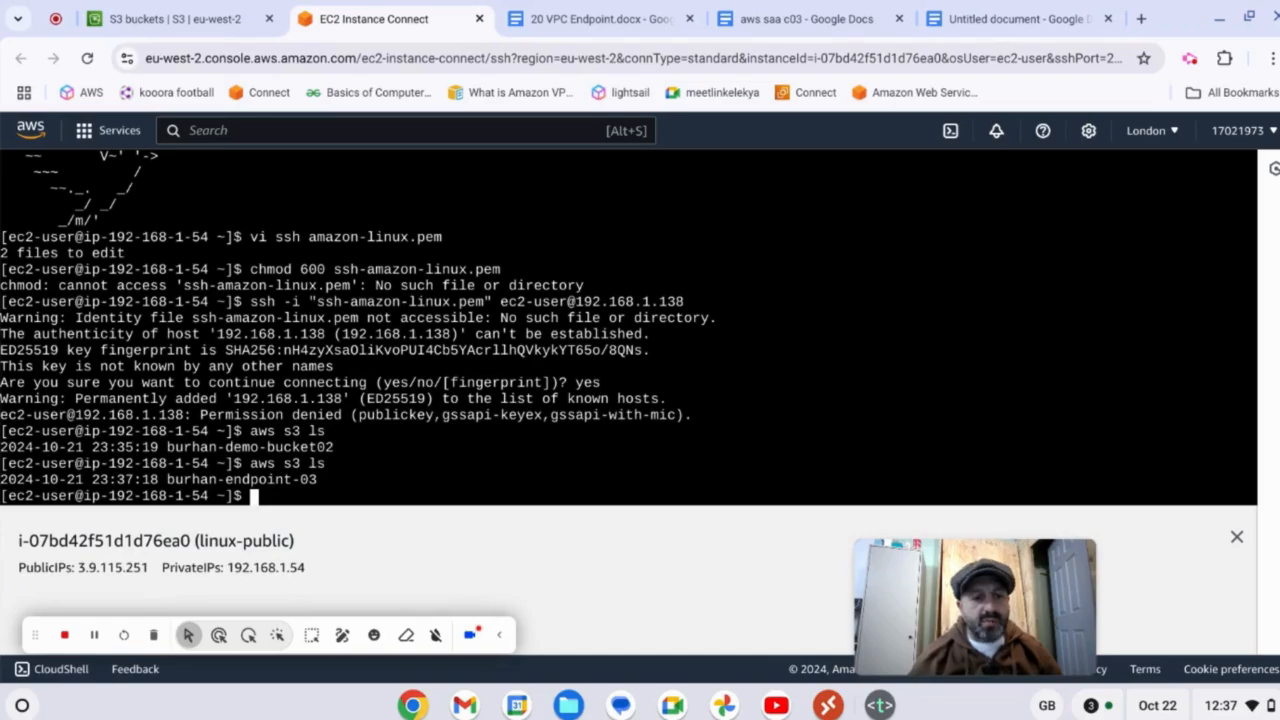
- Log out of the linux-public instance with exit and close its EC2 Instance Connect session
{"action": "type", "text": "exit"}
{"action": "key", "text": "Return"}
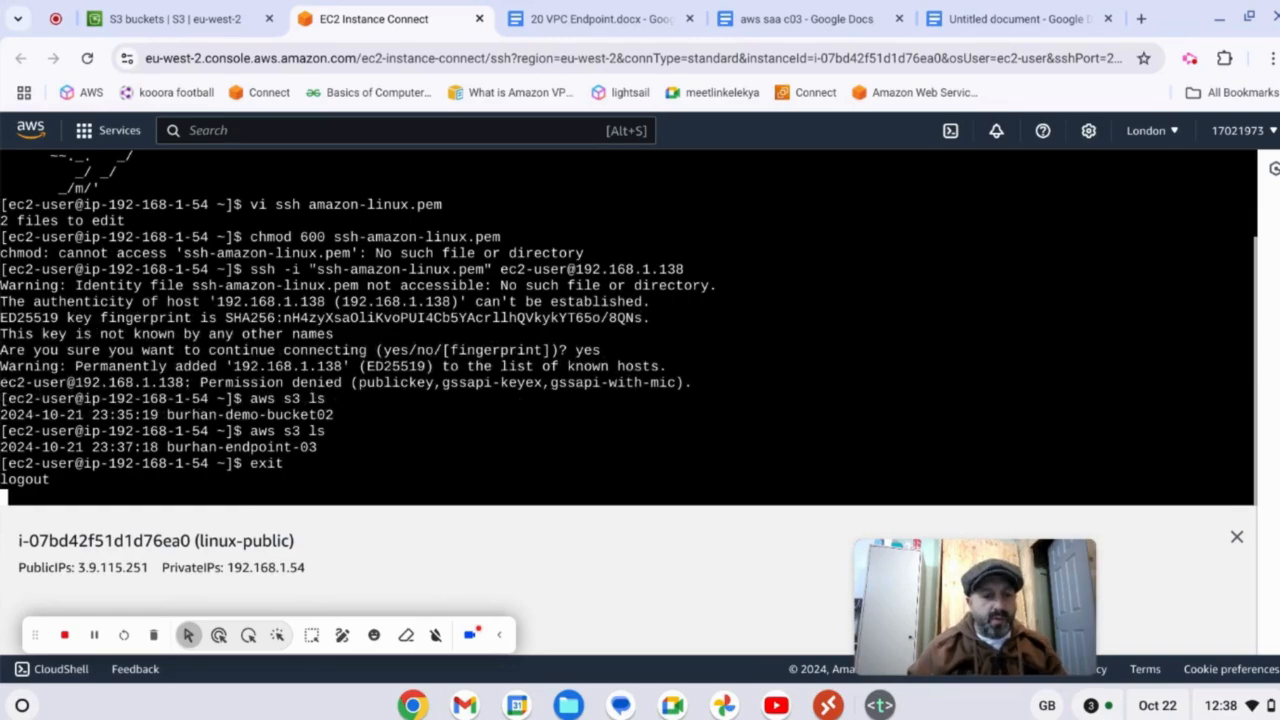
{"action": "left_click", "coordinate": [480, 20]}
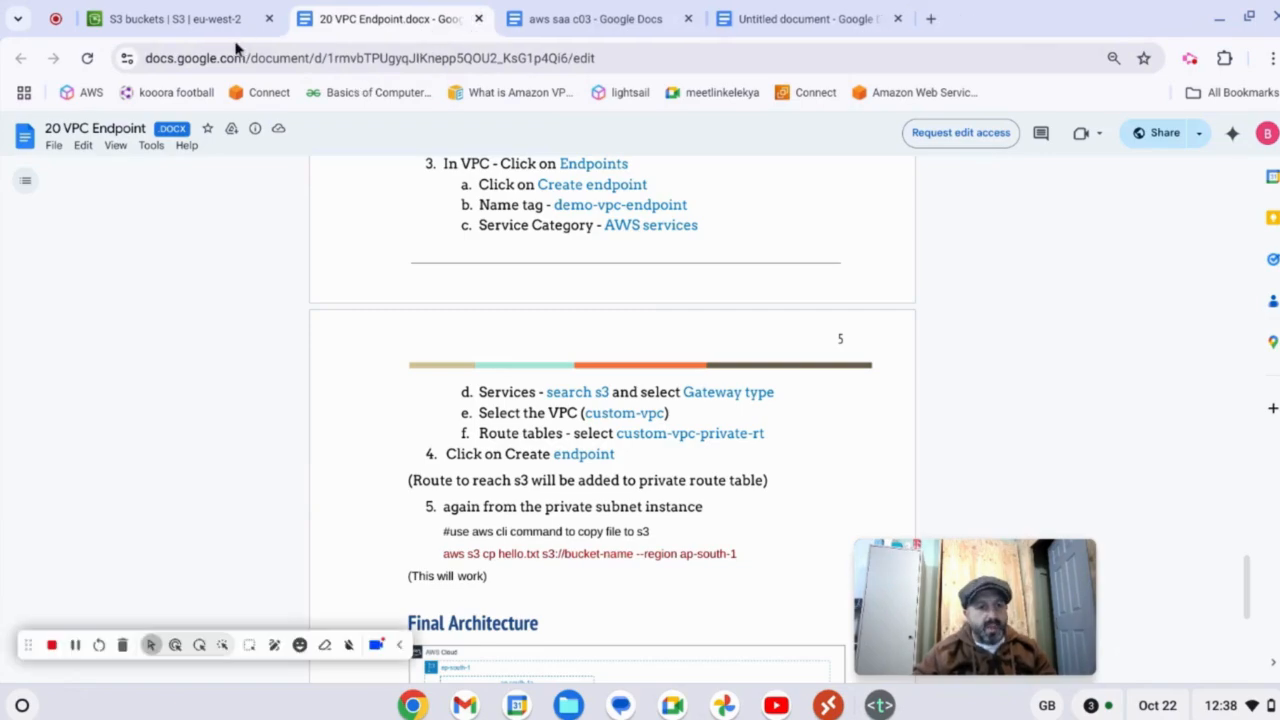
- Return to the S3 bucket list and delete the -endpoint-03 bucket, entering its full name as confirmation
{"action": "left_click", "coordinate": [210, 20]}
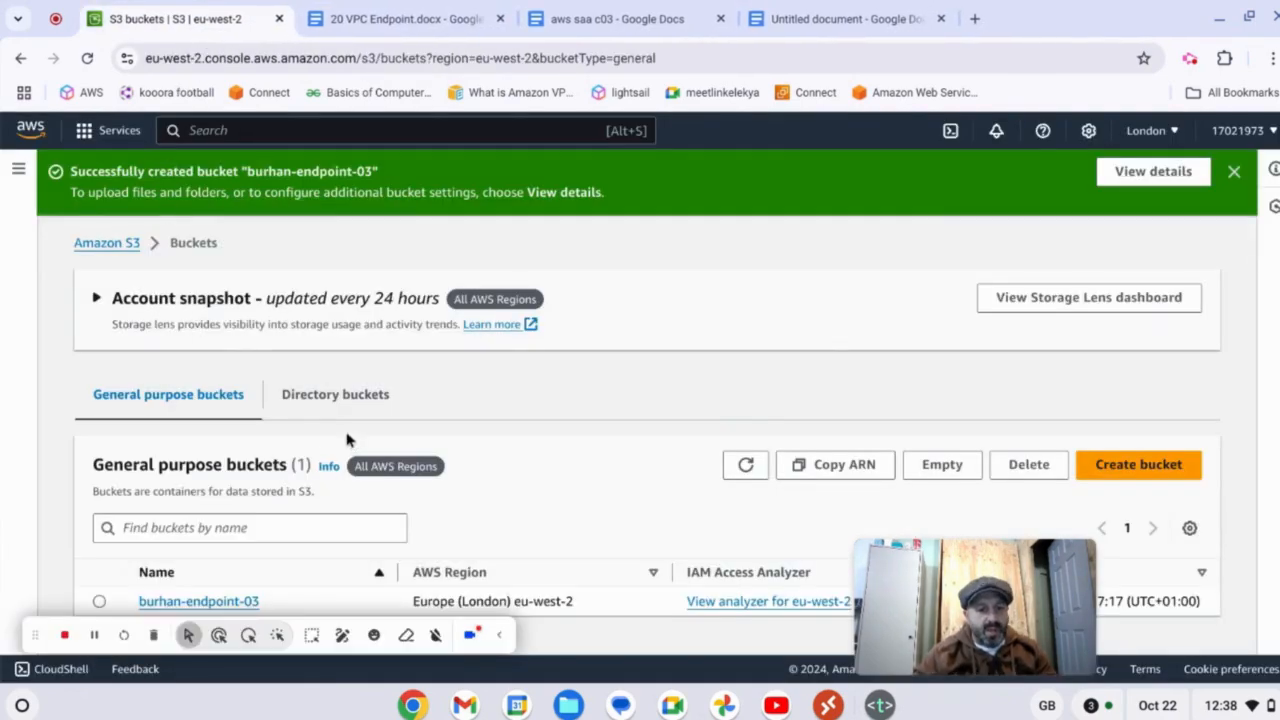
{"action": "left_click", "coordinate": [99, 601]}
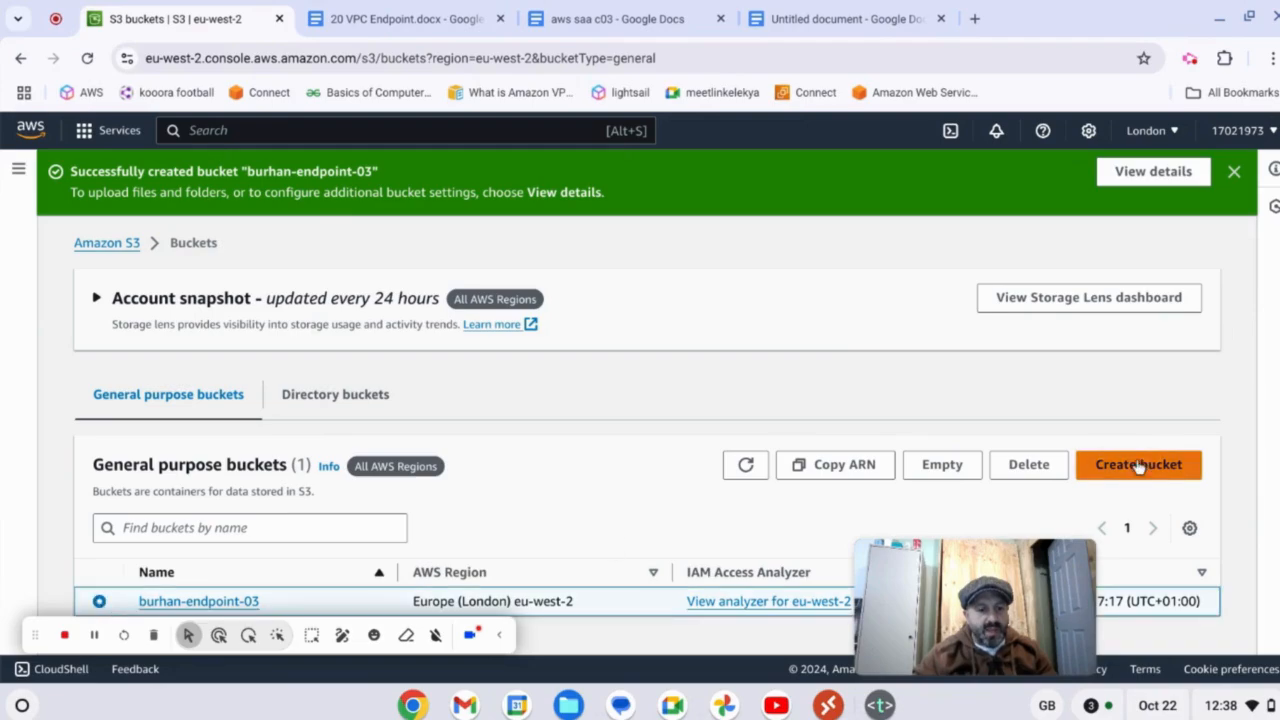
{"action": "left_click", "coordinate": [1054, 470]}
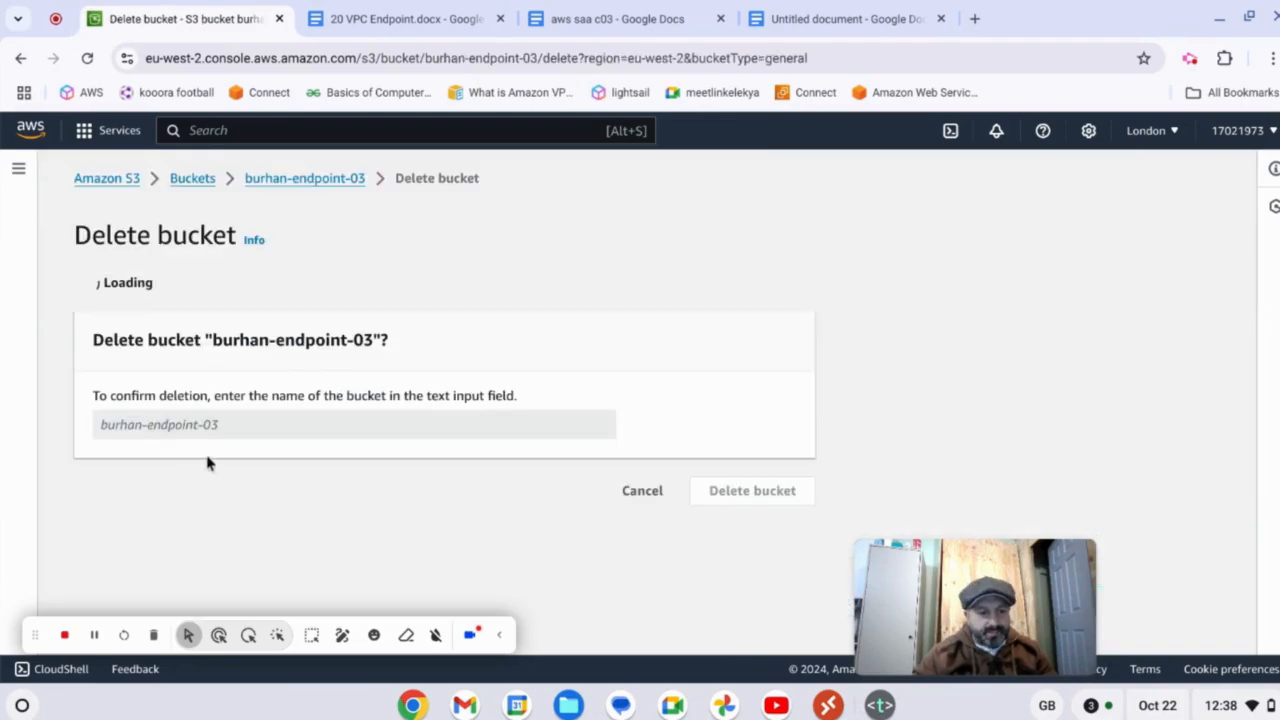
{"action": "left_click", "coordinate": [176, 590]}
{"action": "type", "text": "burhan-endpoint"}
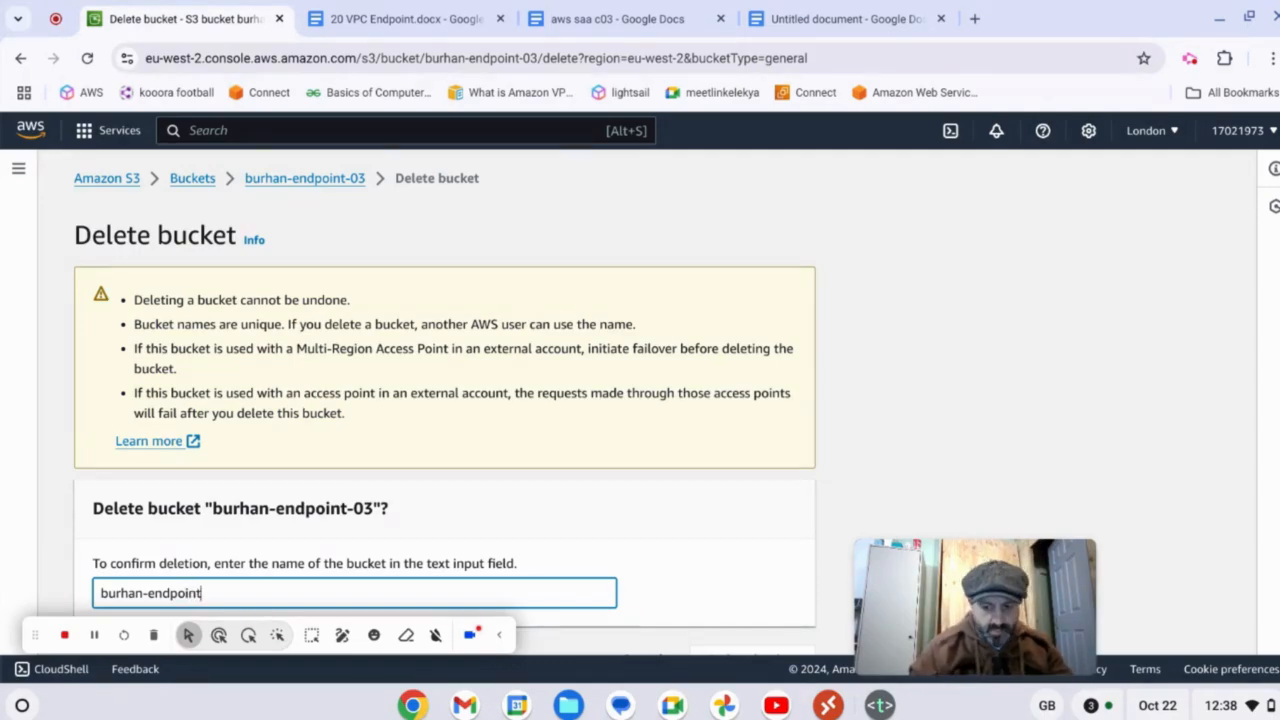
{"action": "type", "text": "3"}
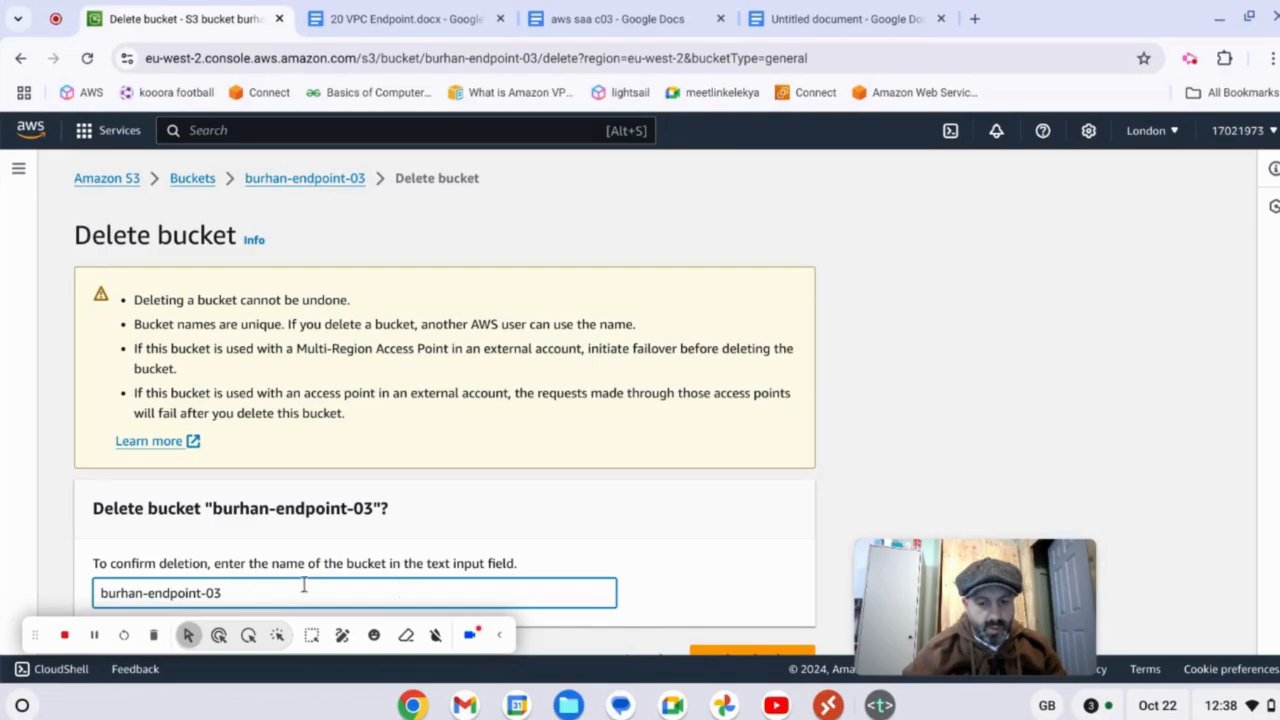
{"action": "scroll", "coordinate": [688, 594], "scroll_direction": "down", "scroll_amount": 1}
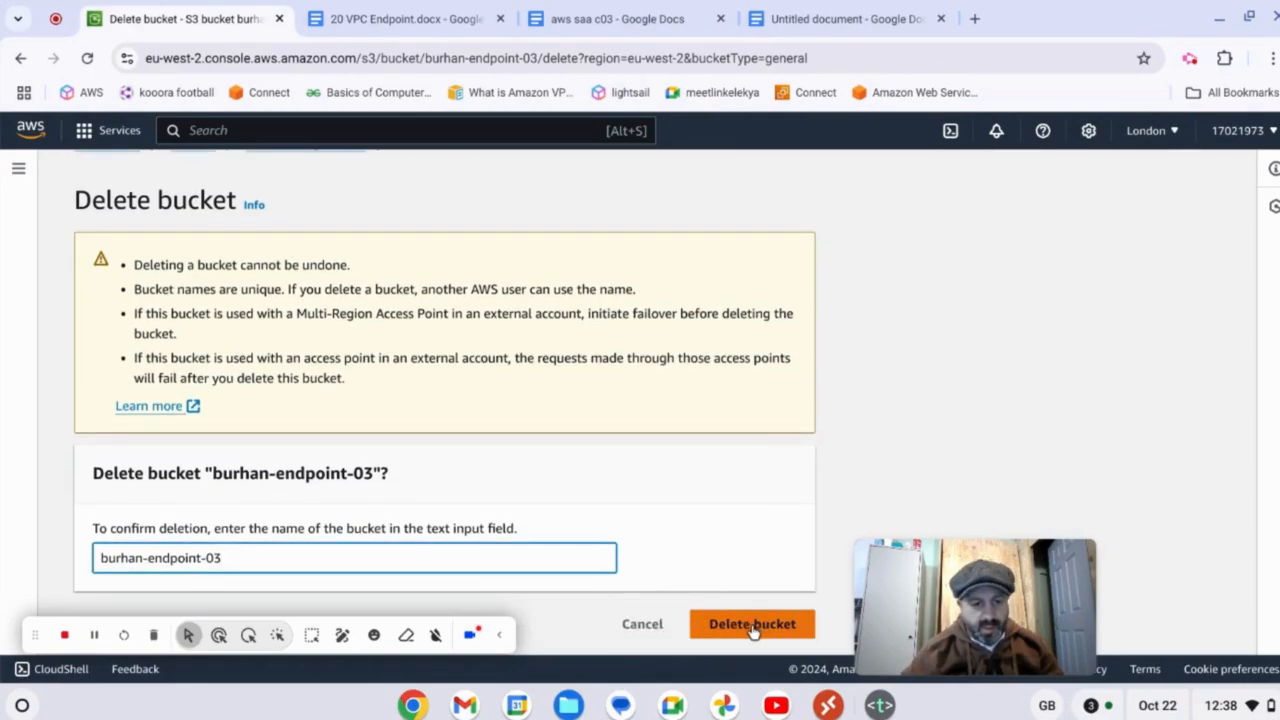
{"action": "left_click", "coordinate": [752, 624]}
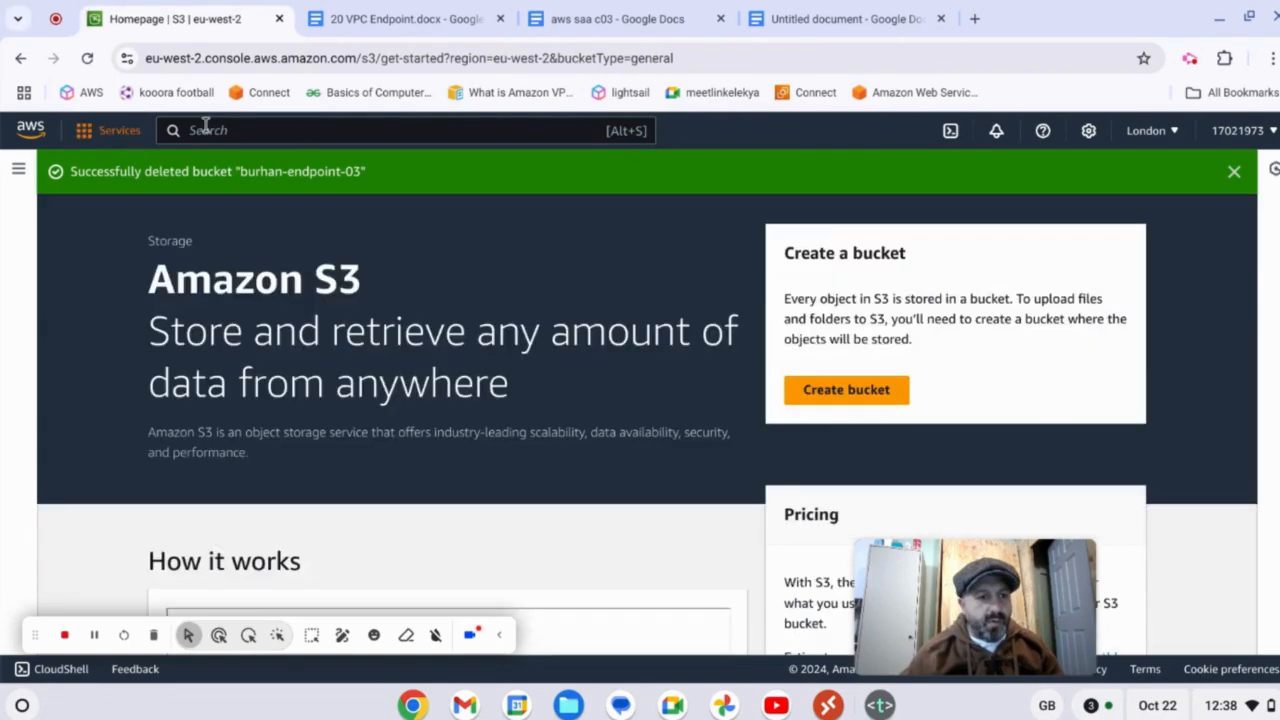
- Find the VPC service and open its list of endpoints
{"action": "left_click", "coordinate": [211, 128]}
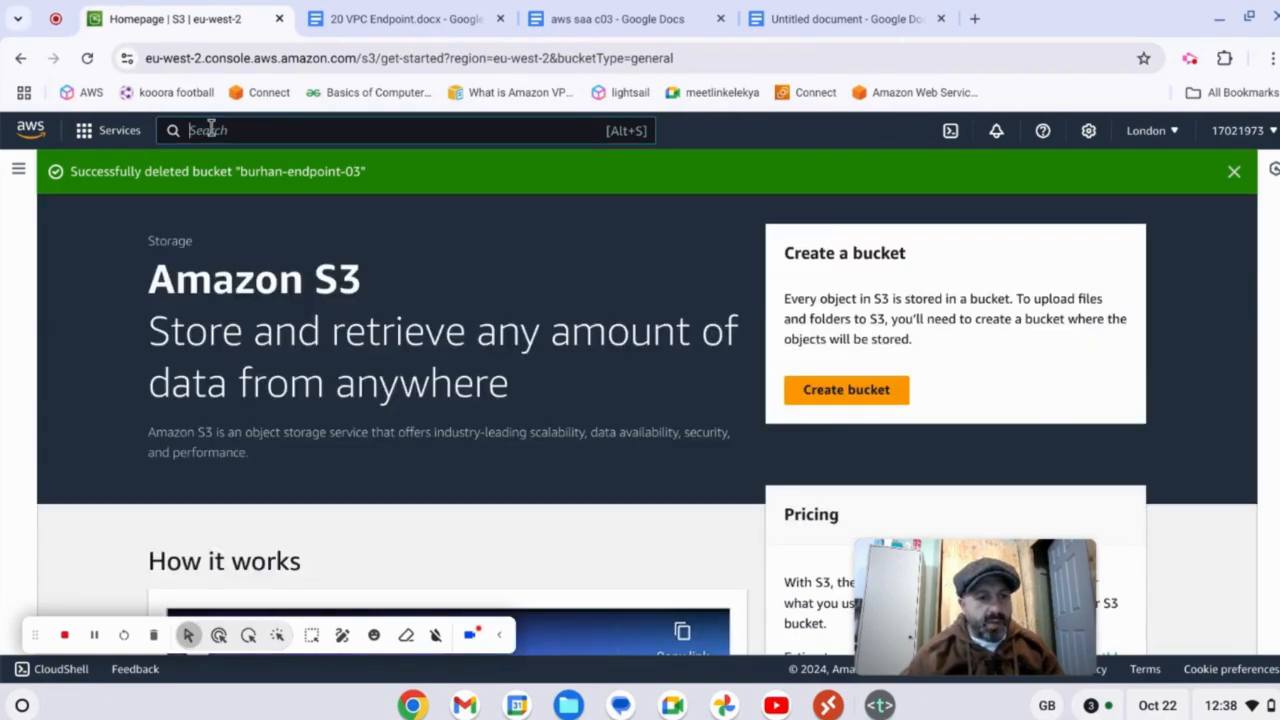
{"action": "type", "text": "vpc"}
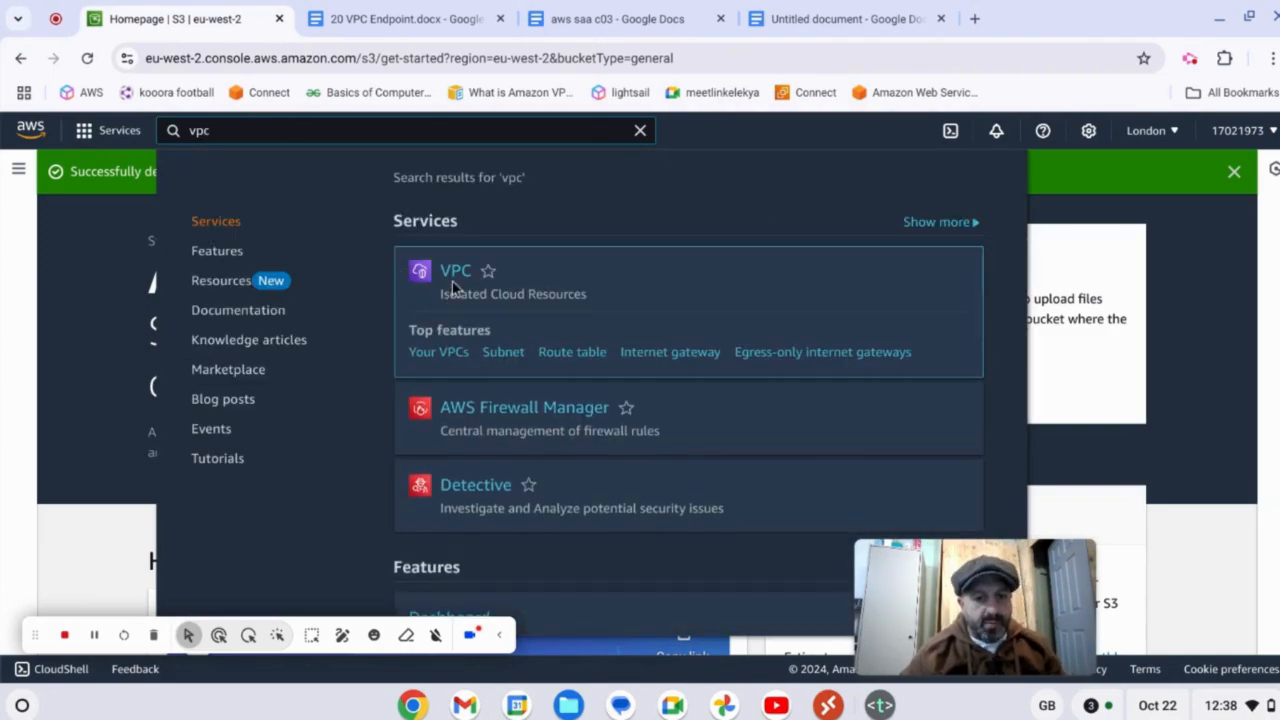
{"action": "left_click", "coordinate": [455, 272]}
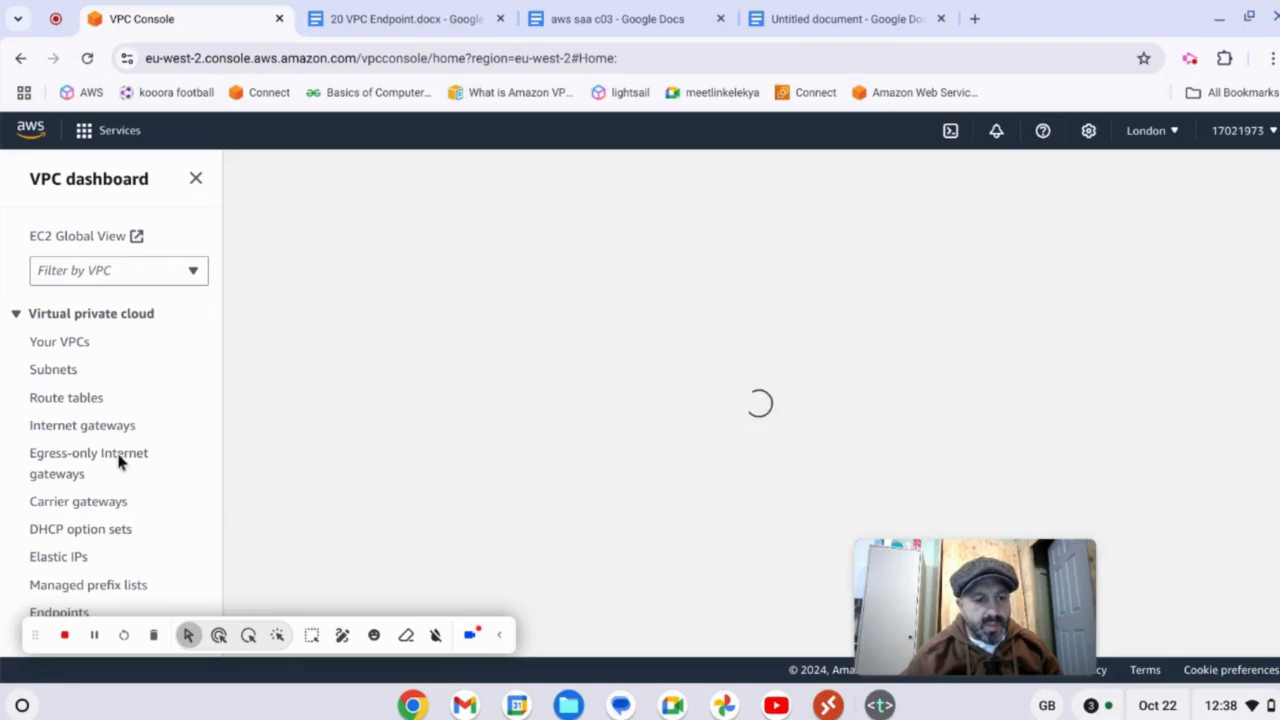
{"action": "scroll", "coordinate": [115, 450], "scroll_direction": "down", "scroll_amount": 5}
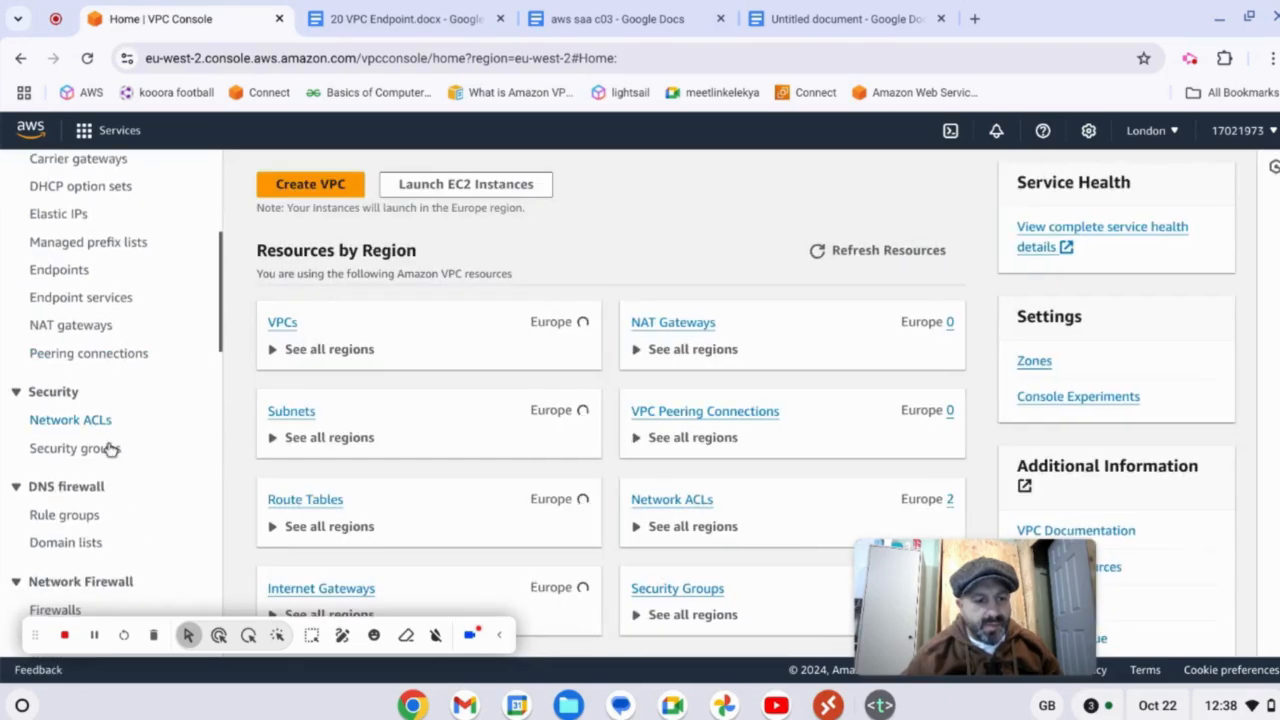
{"action": "scroll", "coordinate": [120, 490], "scroll_direction": "up", "scroll_amount": 3}
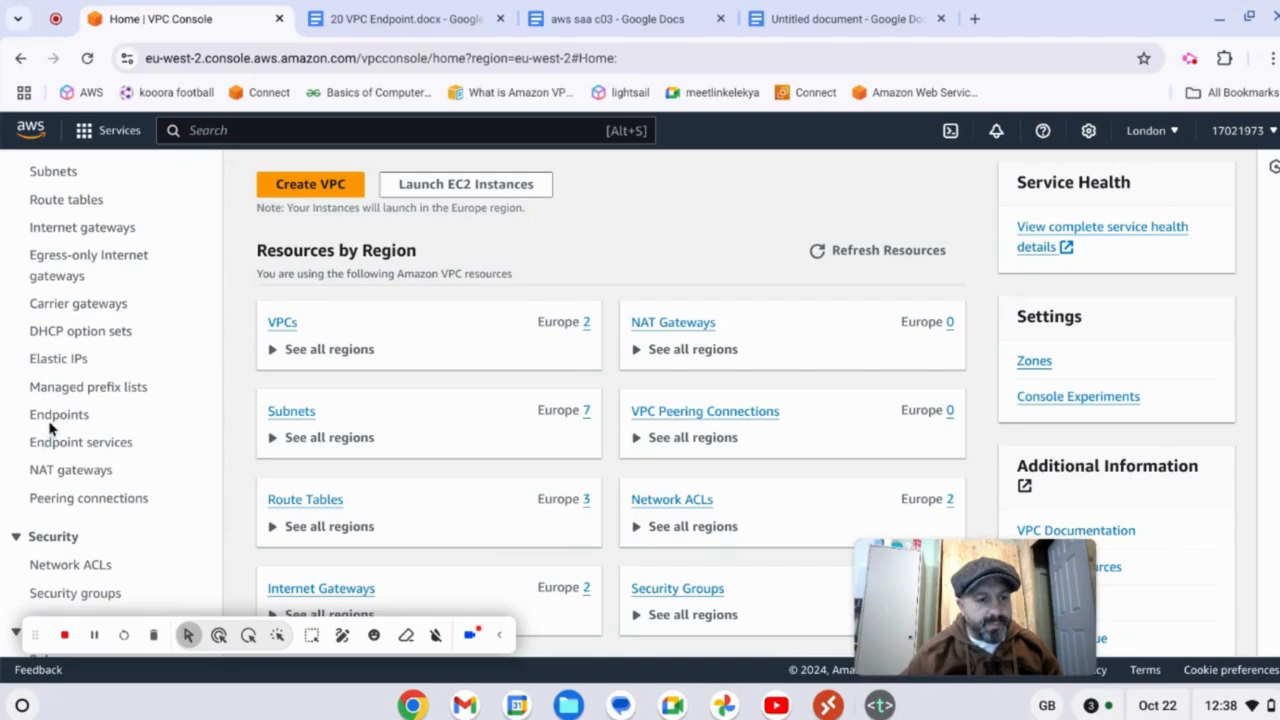
{"action": "left_click", "coordinate": [56, 418]}
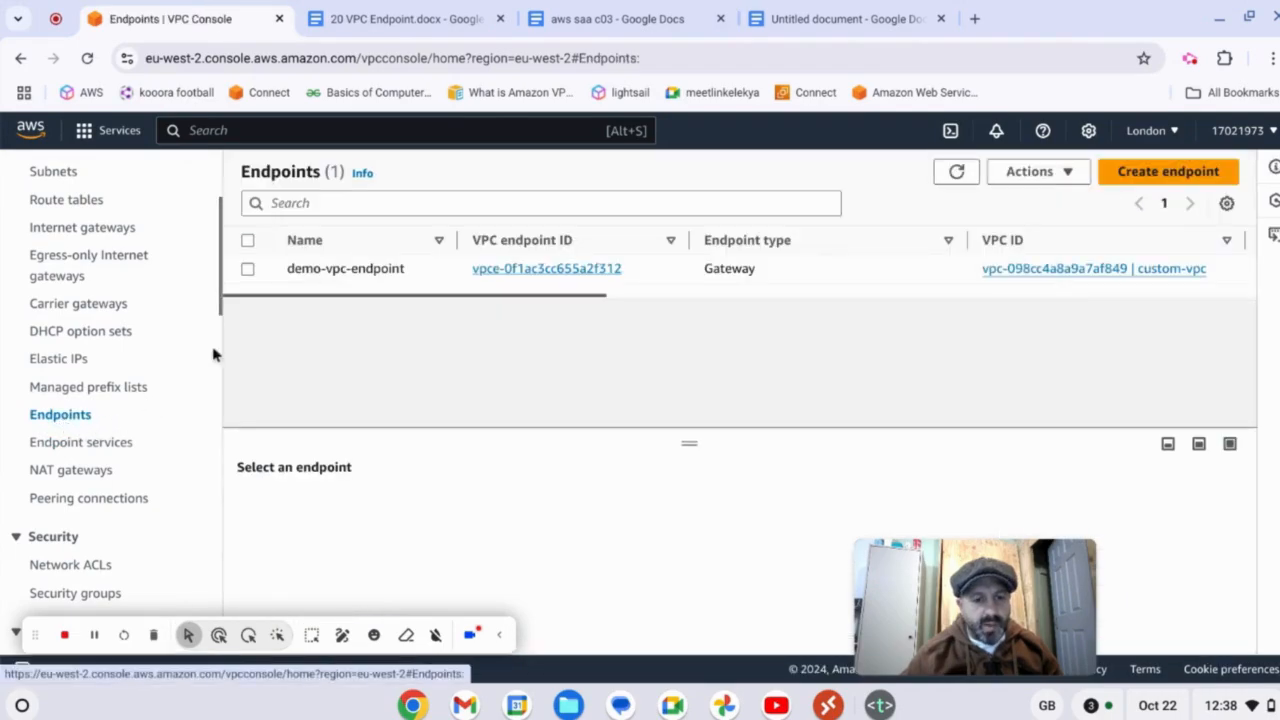
- Delete the demo-vpc-endpoint gateway endpoint, entering delete as confirmation
{"action": "left_click", "coordinate": [247, 269]}
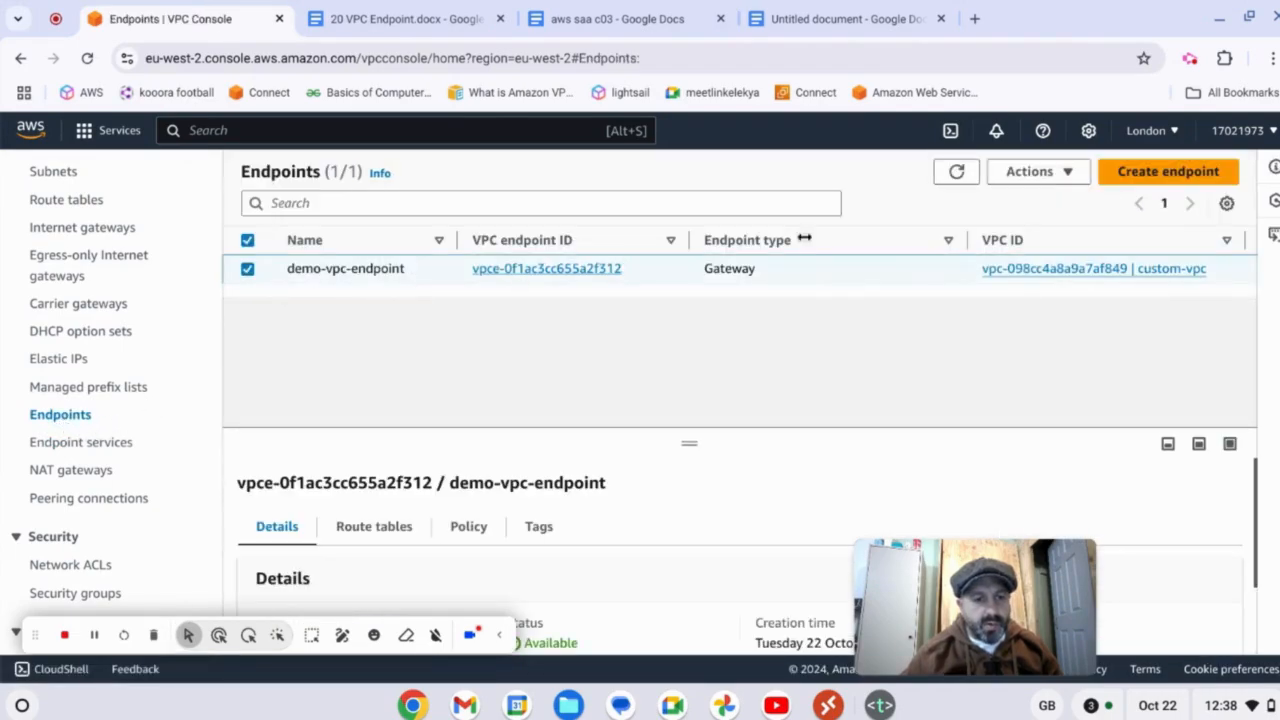
{"action": "left_click", "coordinate": [1068, 173]}
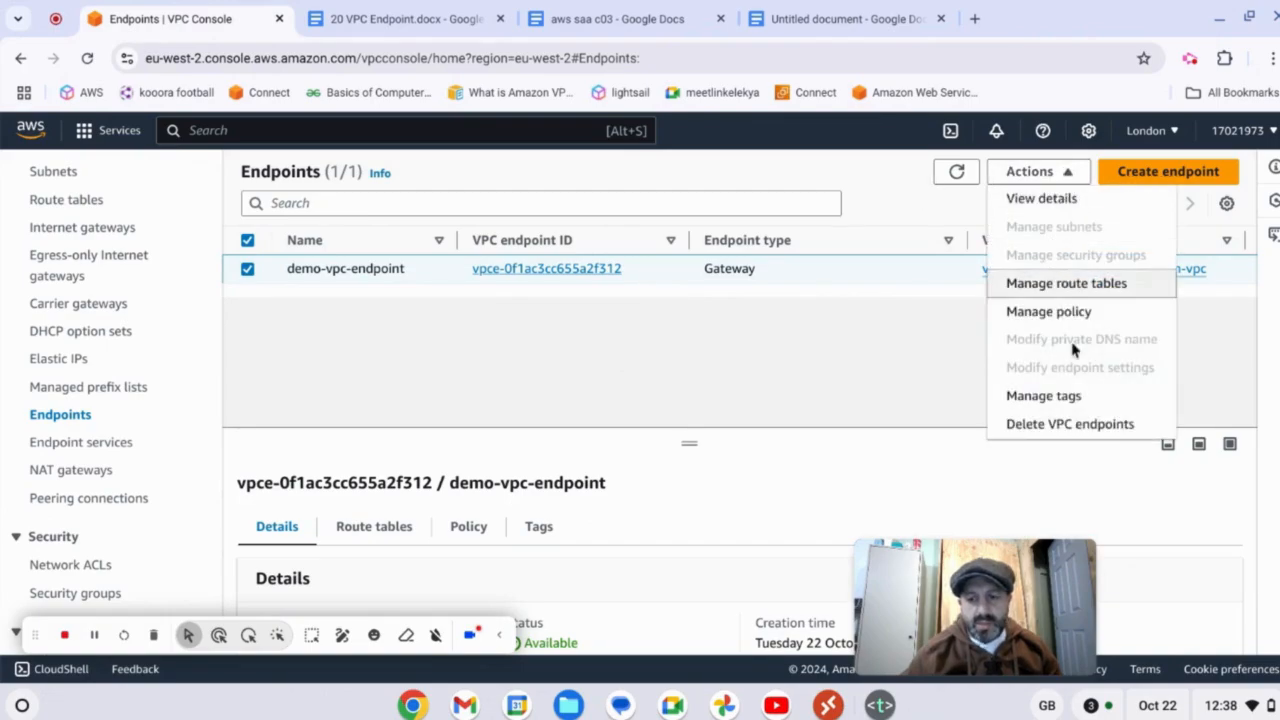
{"action": "left_click", "coordinate": [1055, 424]}
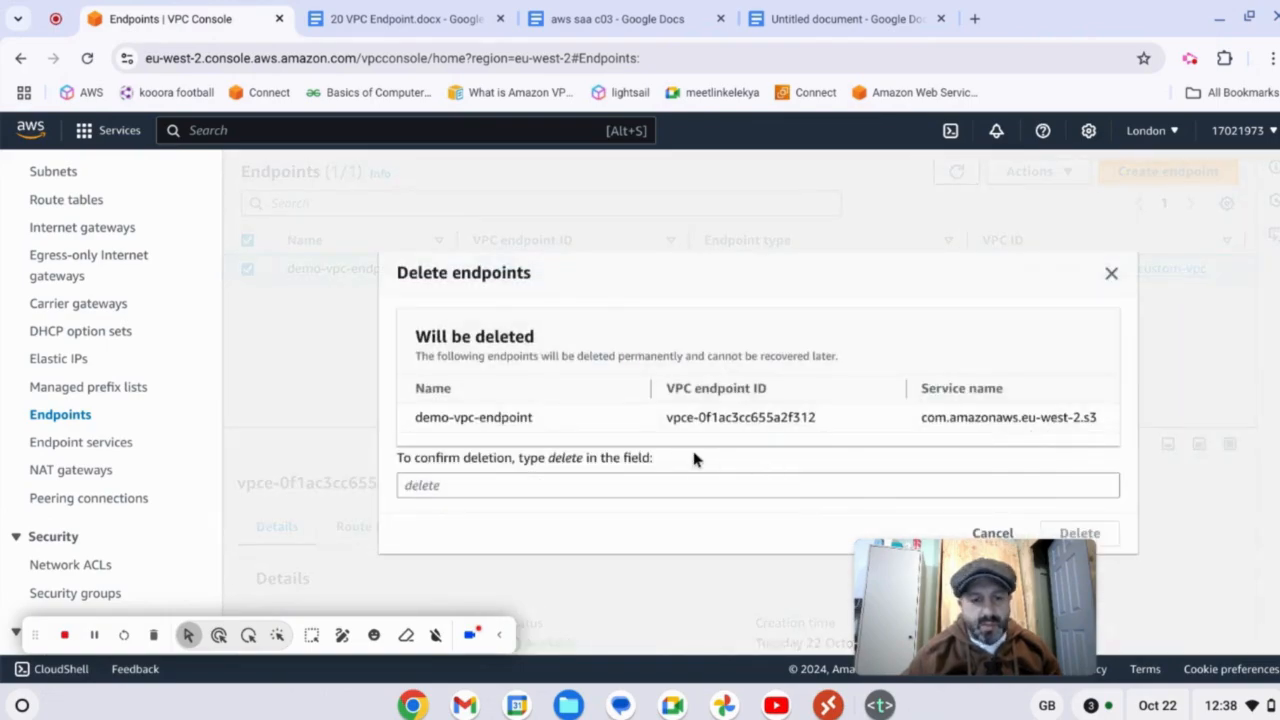
{"action": "left_click", "coordinate": [637, 481]}
{"action": "type", "text": "delete"}
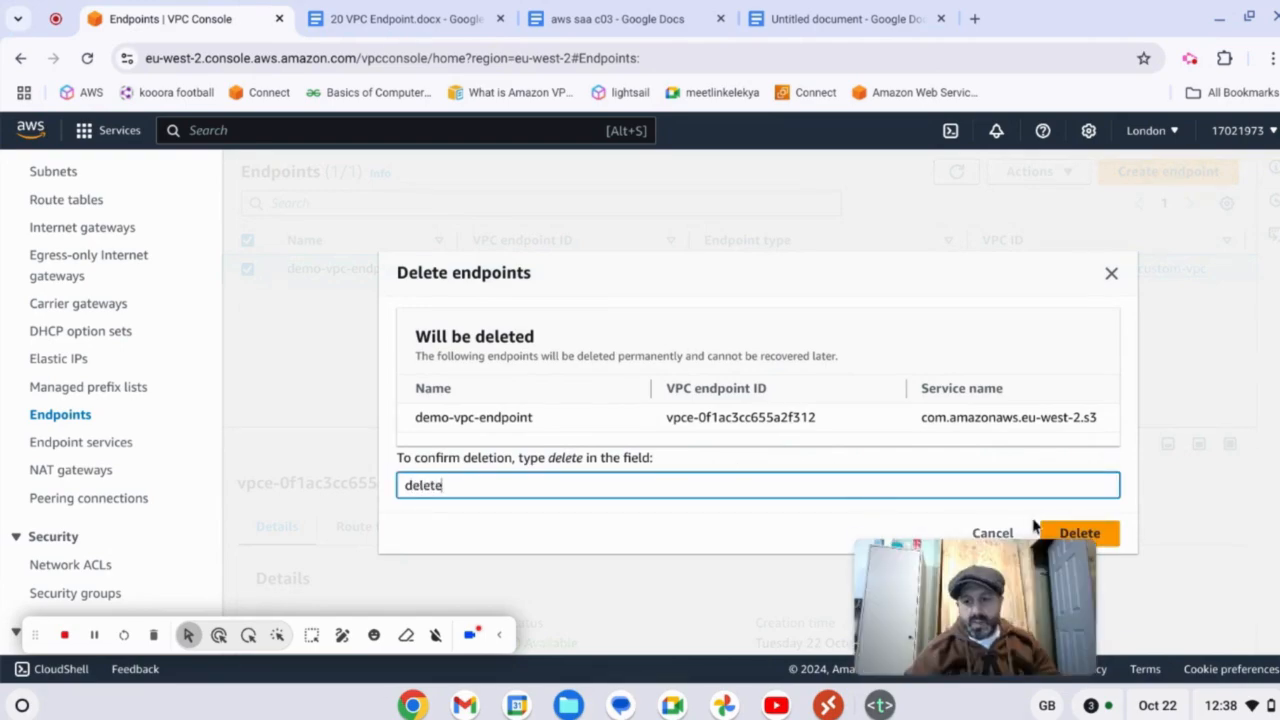
{"action": "left_click", "coordinate": [1080, 533]}
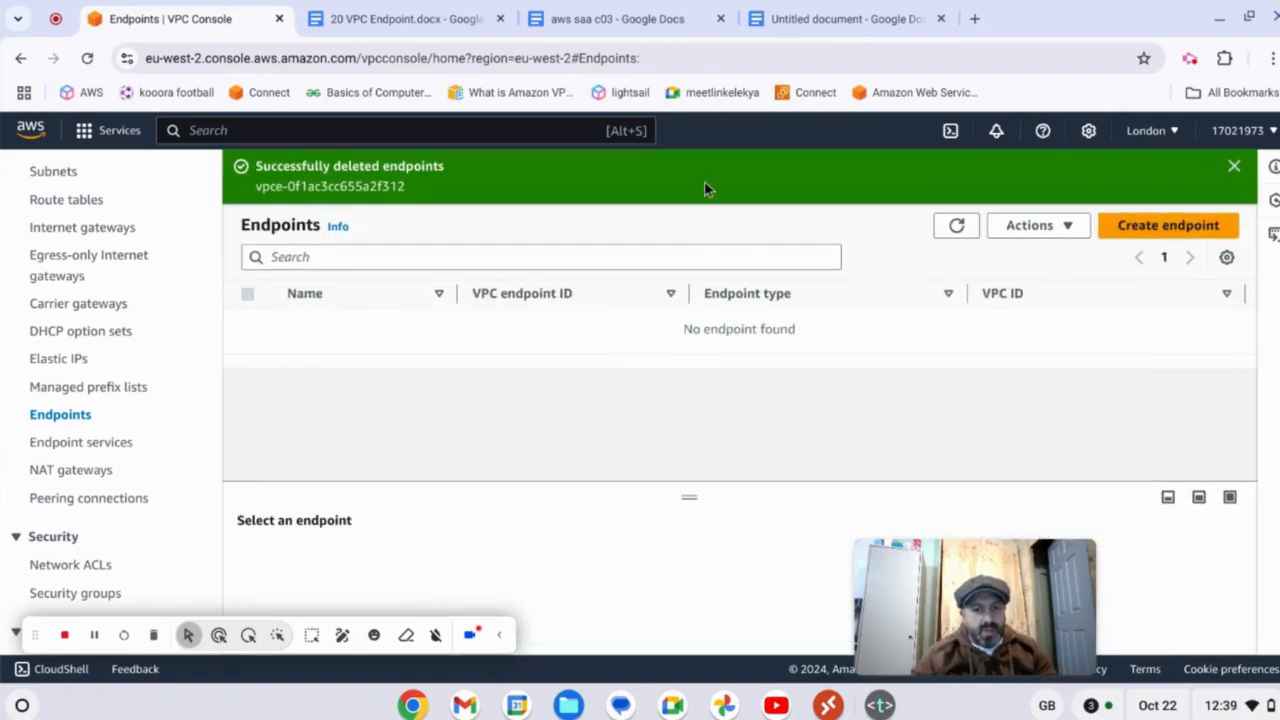
- Find the EC2 service and open its list of running instances
{"action": "left_click", "coordinate": [212, 131]}
{"action": "type", "text": "ec"}
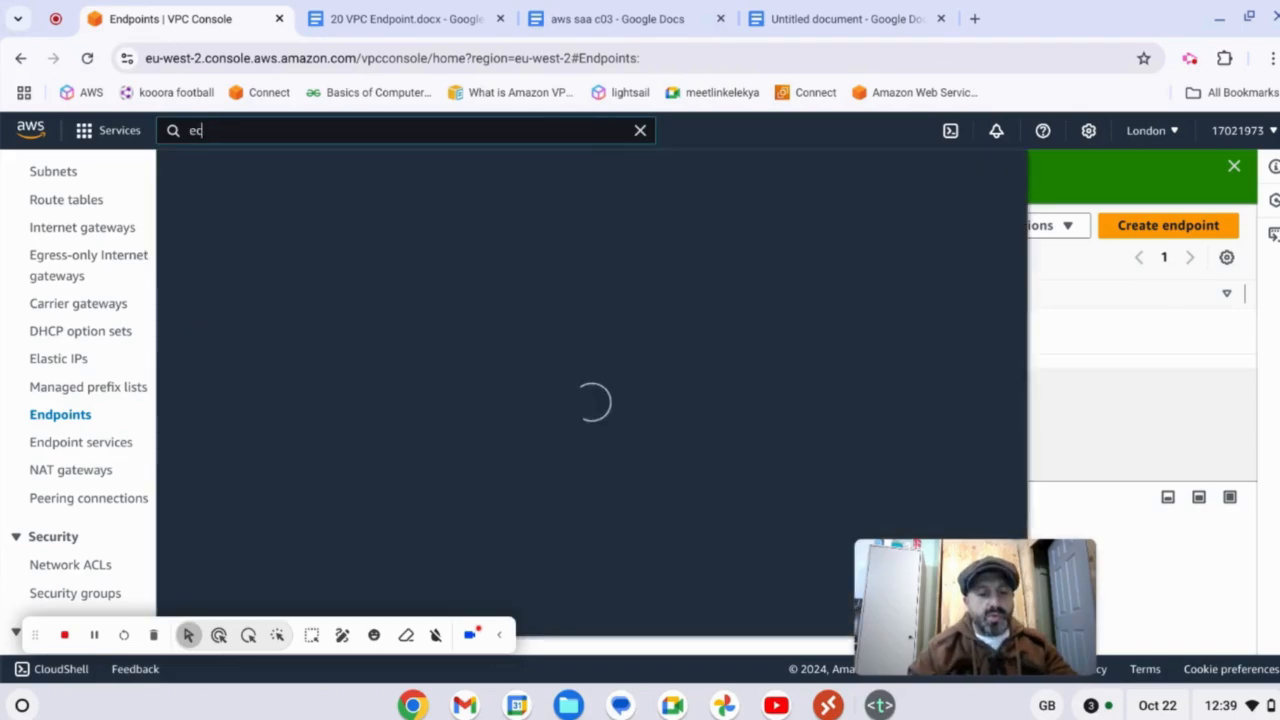
{"action": "type", "text": "4"}
{"action": "key", "text": "BackSpace"}
{"action": "type", "text": "2"}
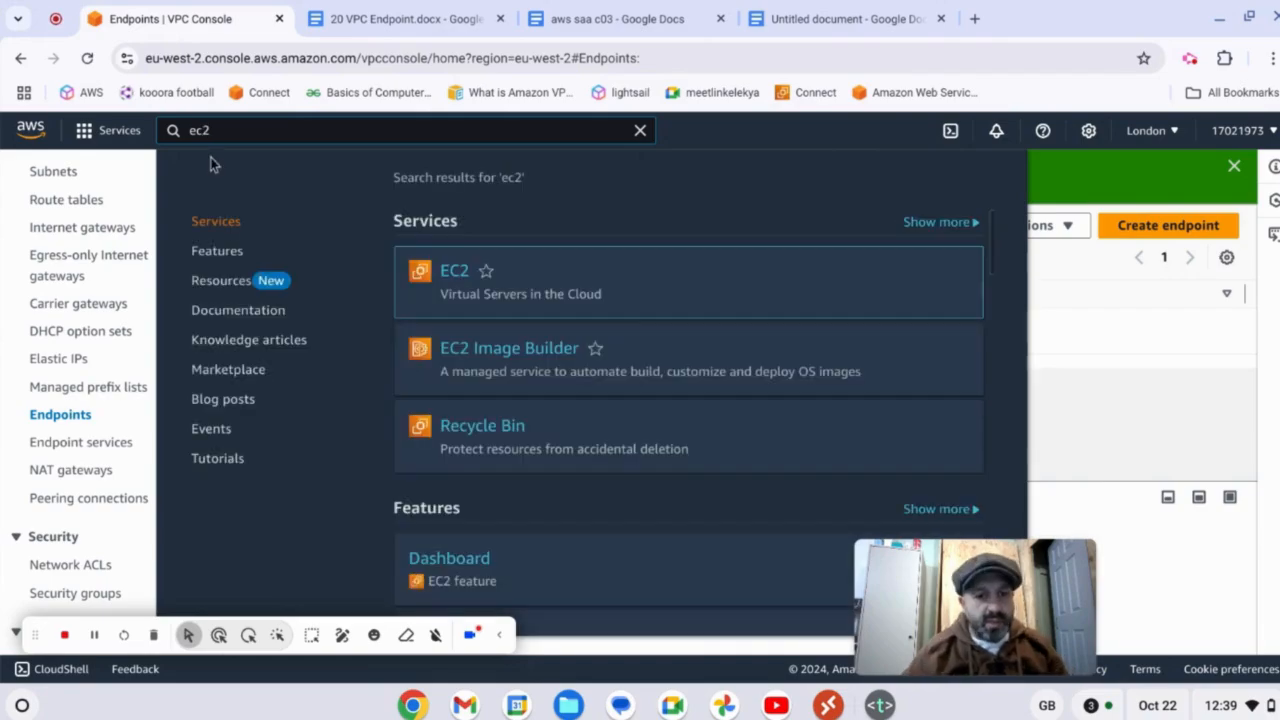
{"action": "left_click", "coordinate": [455, 272]}
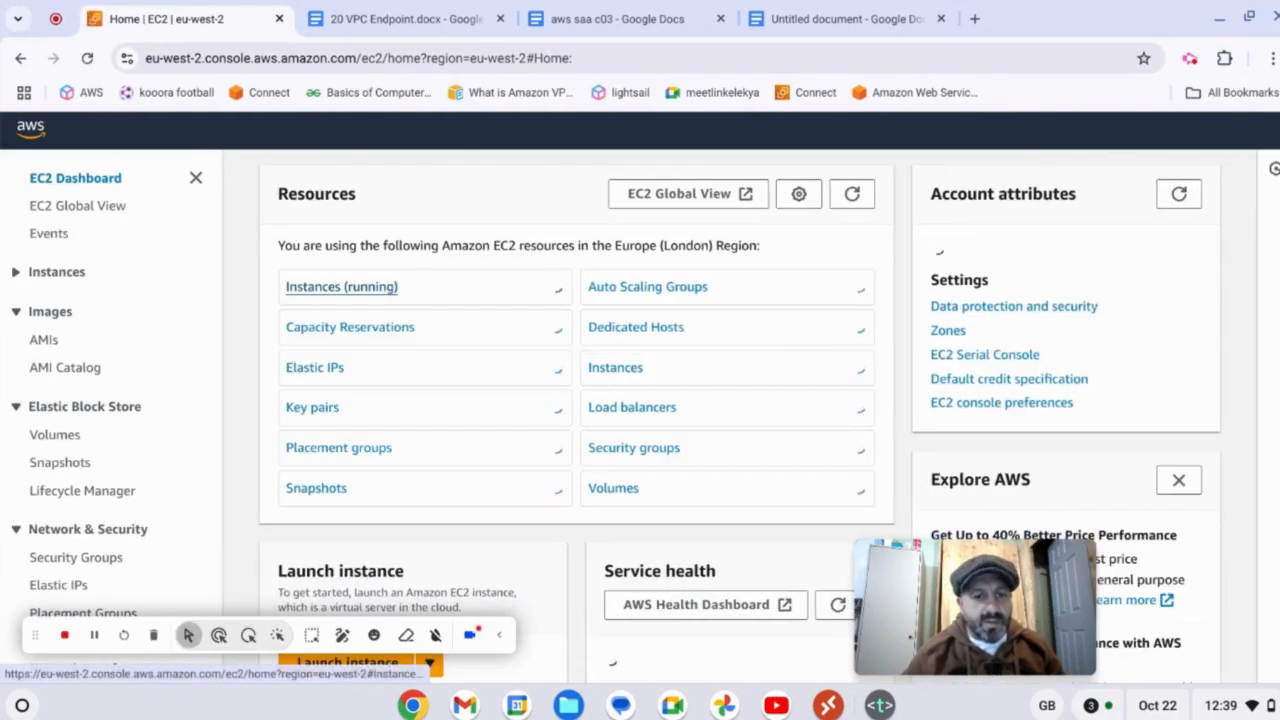
{"action": "left_click_drag", "start_coordinate": [371, 289], "coordinate": [288, 293]}
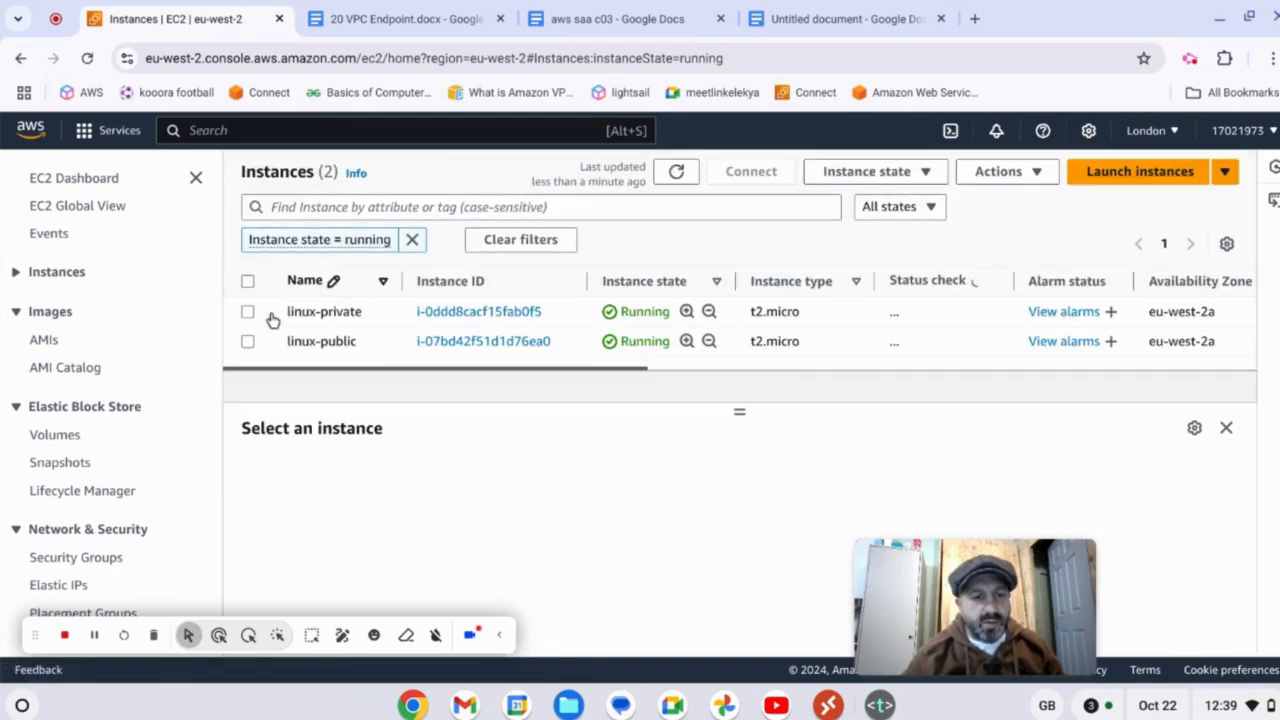
- Terminate the linux-private and linux-public instances together and confirm the deletion
{"action": "left_click", "coordinate": [247, 314]}
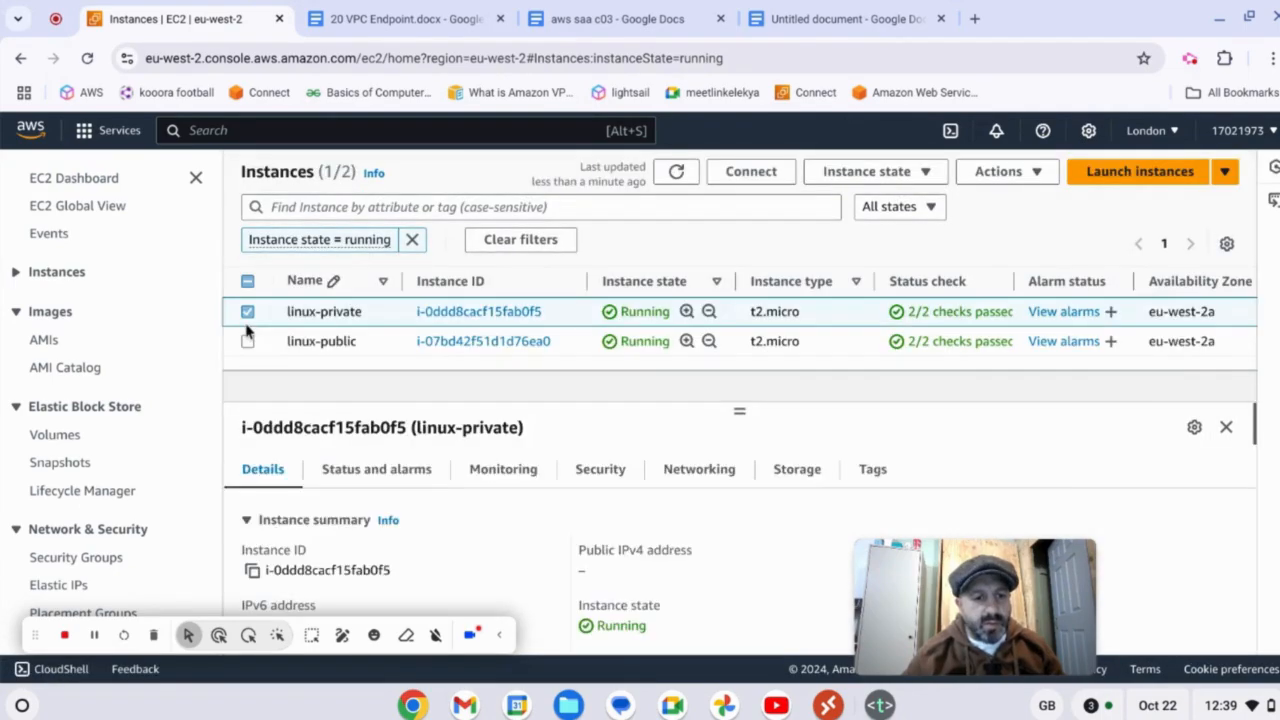
{"action": "left_click", "coordinate": [247, 343]}
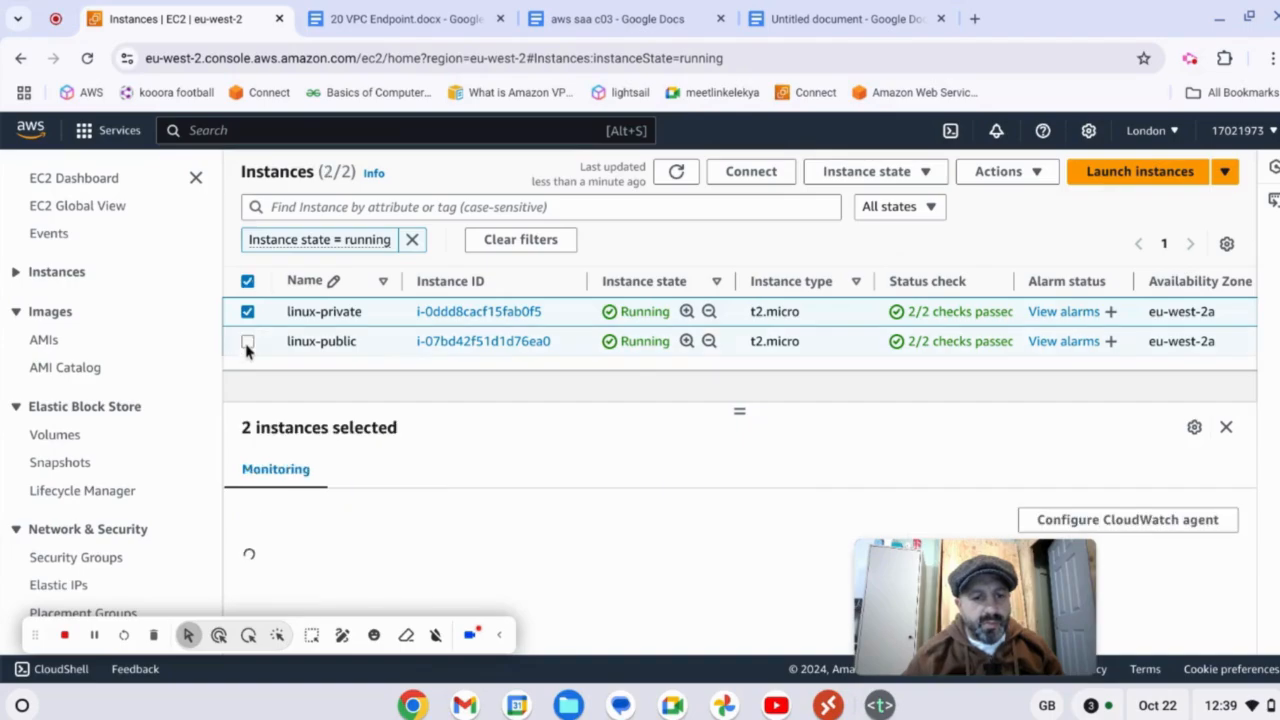
{"action": "left_click", "coordinate": [936, 177]}
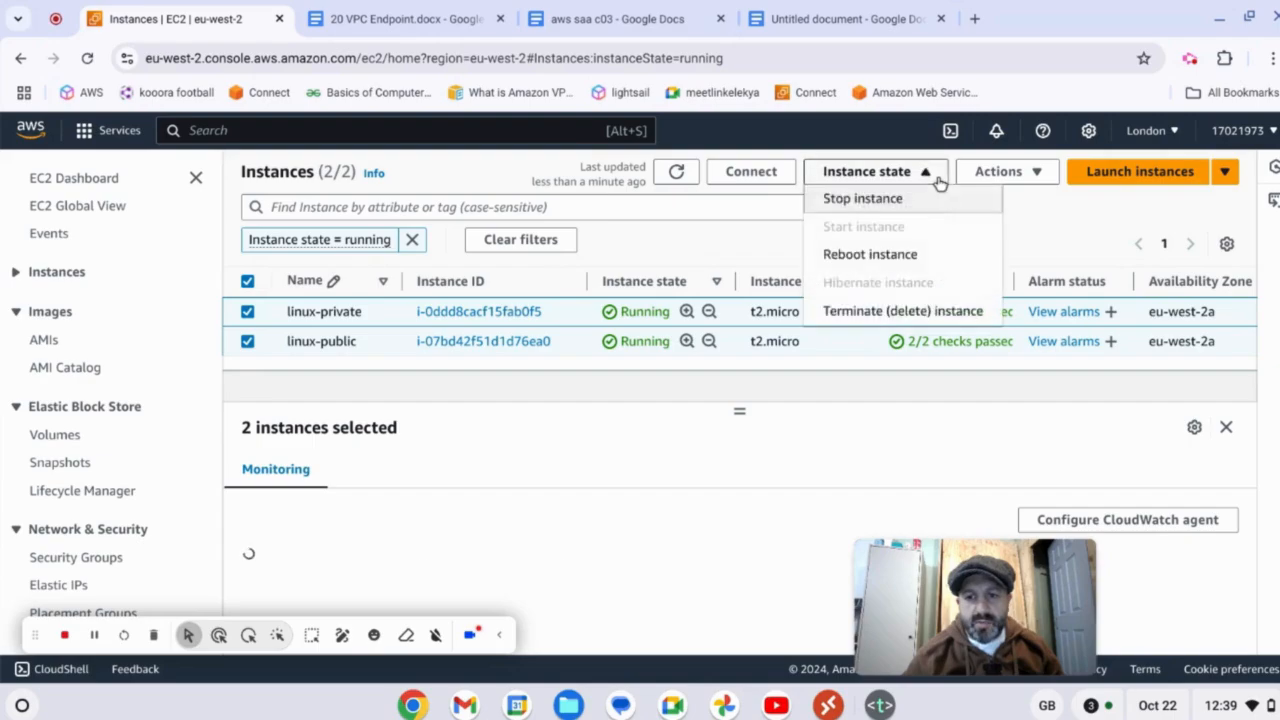
{"action": "left_click", "coordinate": [873, 314]}
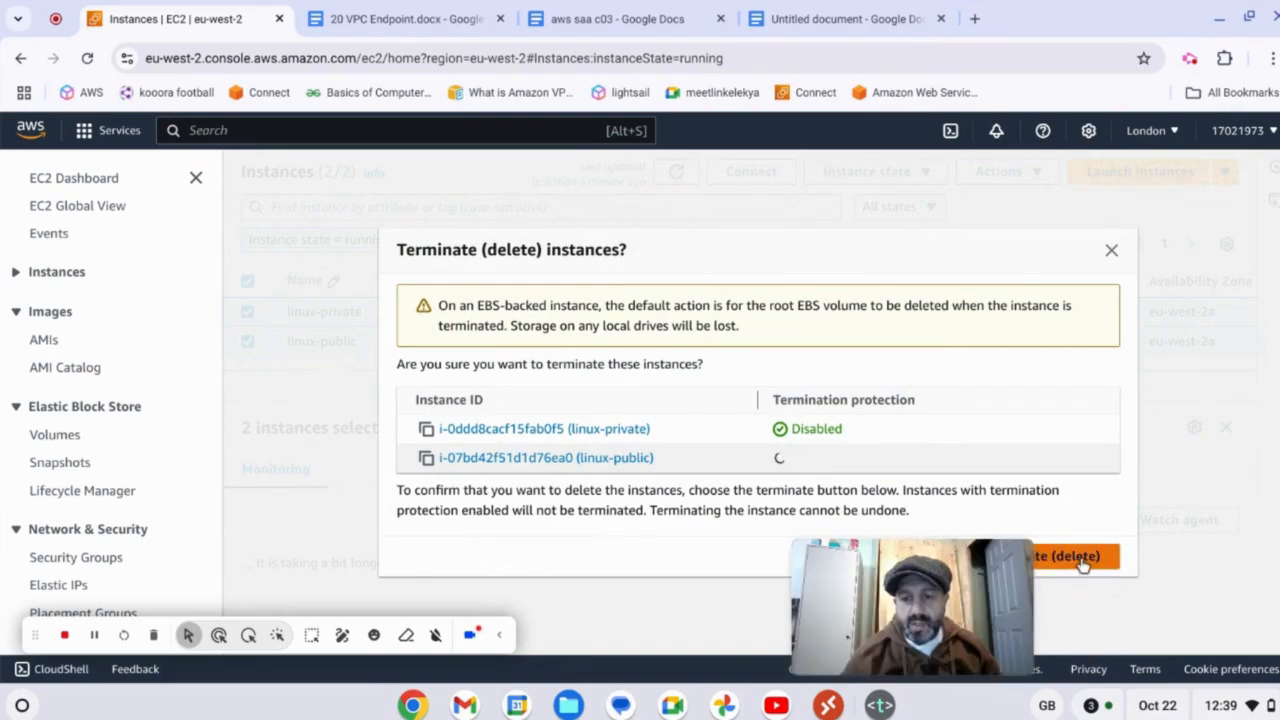
{"action": "left_click", "coordinate": [1083, 561]}
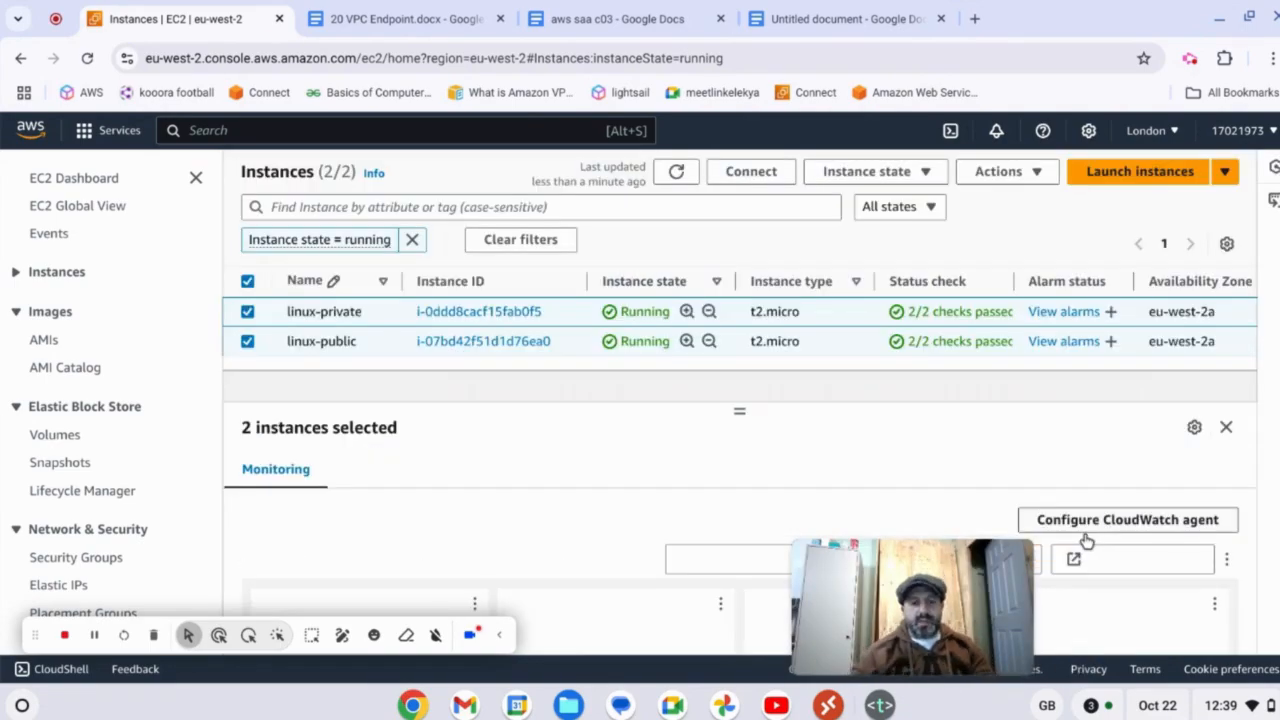